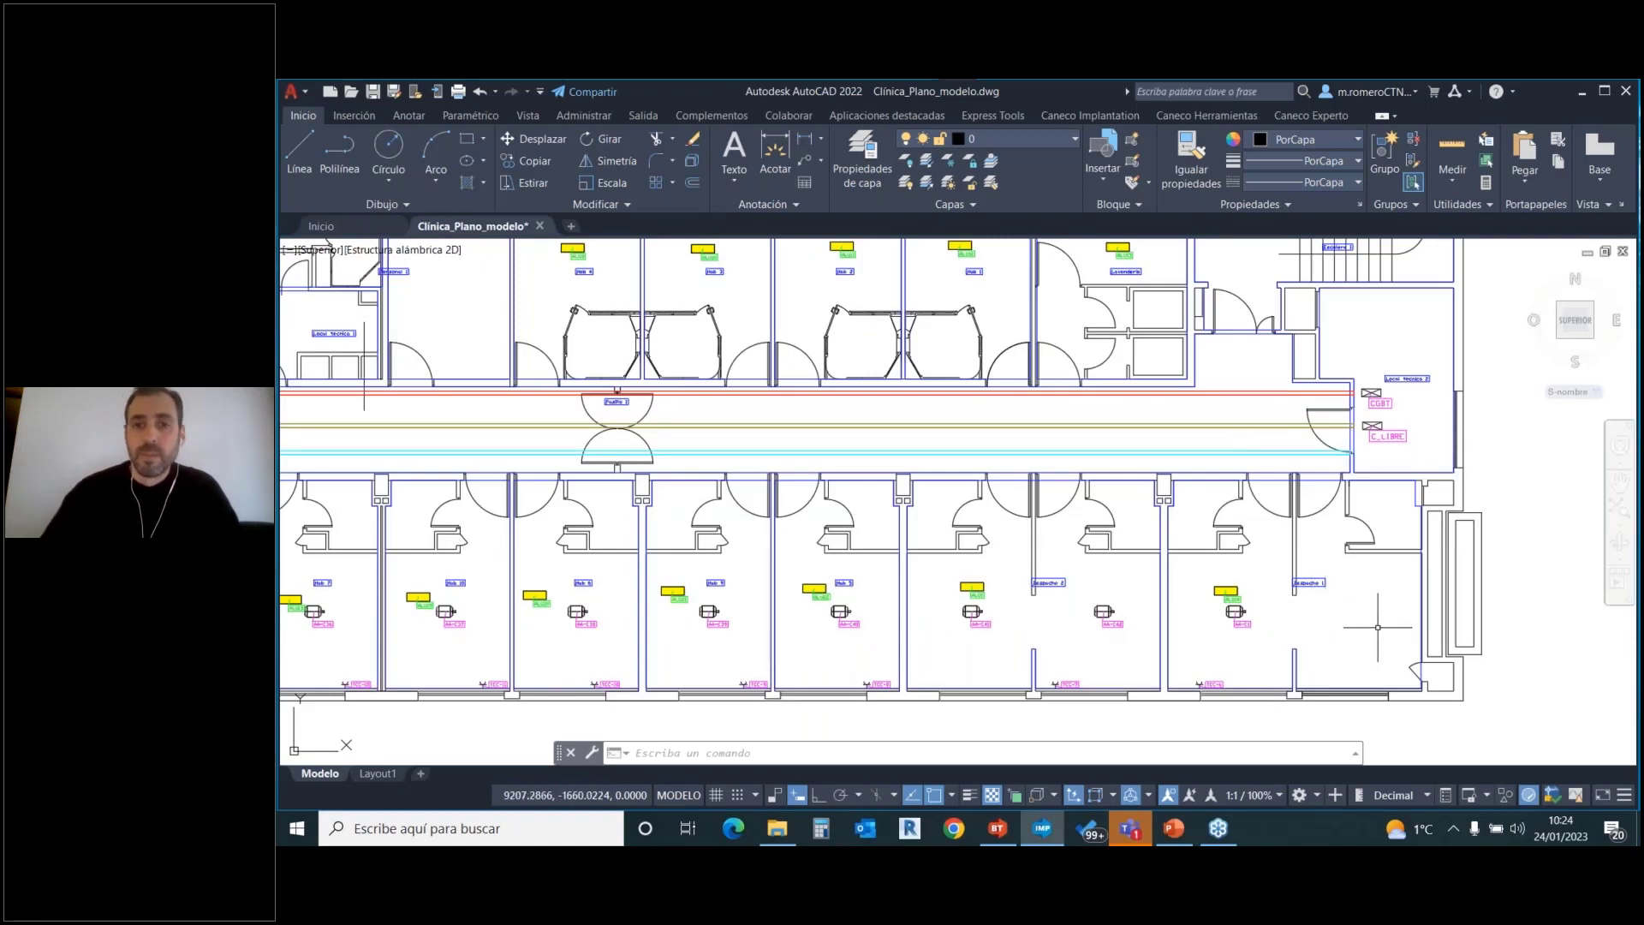
Examine the room luminaires, AA-C motors and TCC sockets, the CGBT and C_LIBRE panels in Local tecnico 2, and the corridor cable trays.
{"action": "scroll", "coordinate": [1234, 617], "scroll_direction": "up", "scroll_amount": 2}
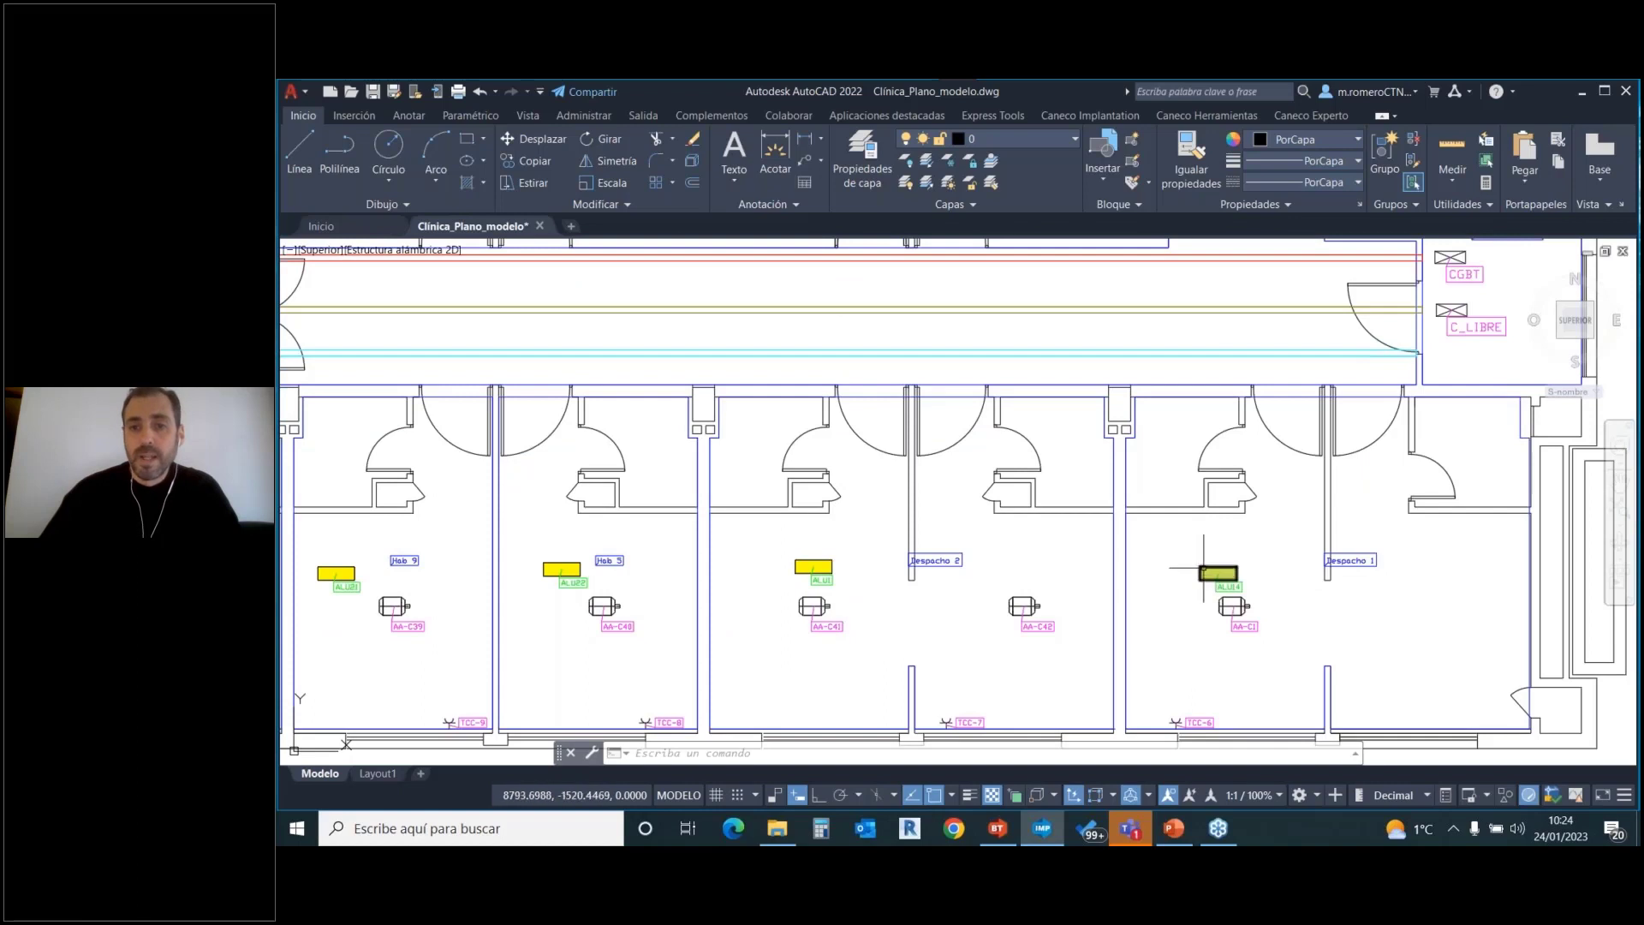
{"action": "scroll", "coordinate": [1212, 572], "scroll_direction": "down", "scroll_amount": 2}
{"action": "middle_click_drag", "start_coordinate": [1146, 298], "coordinate": [1173, 453]}
{"action": "scroll", "coordinate": [1168, 295], "scroll_direction": "up", "scroll_amount": 4}
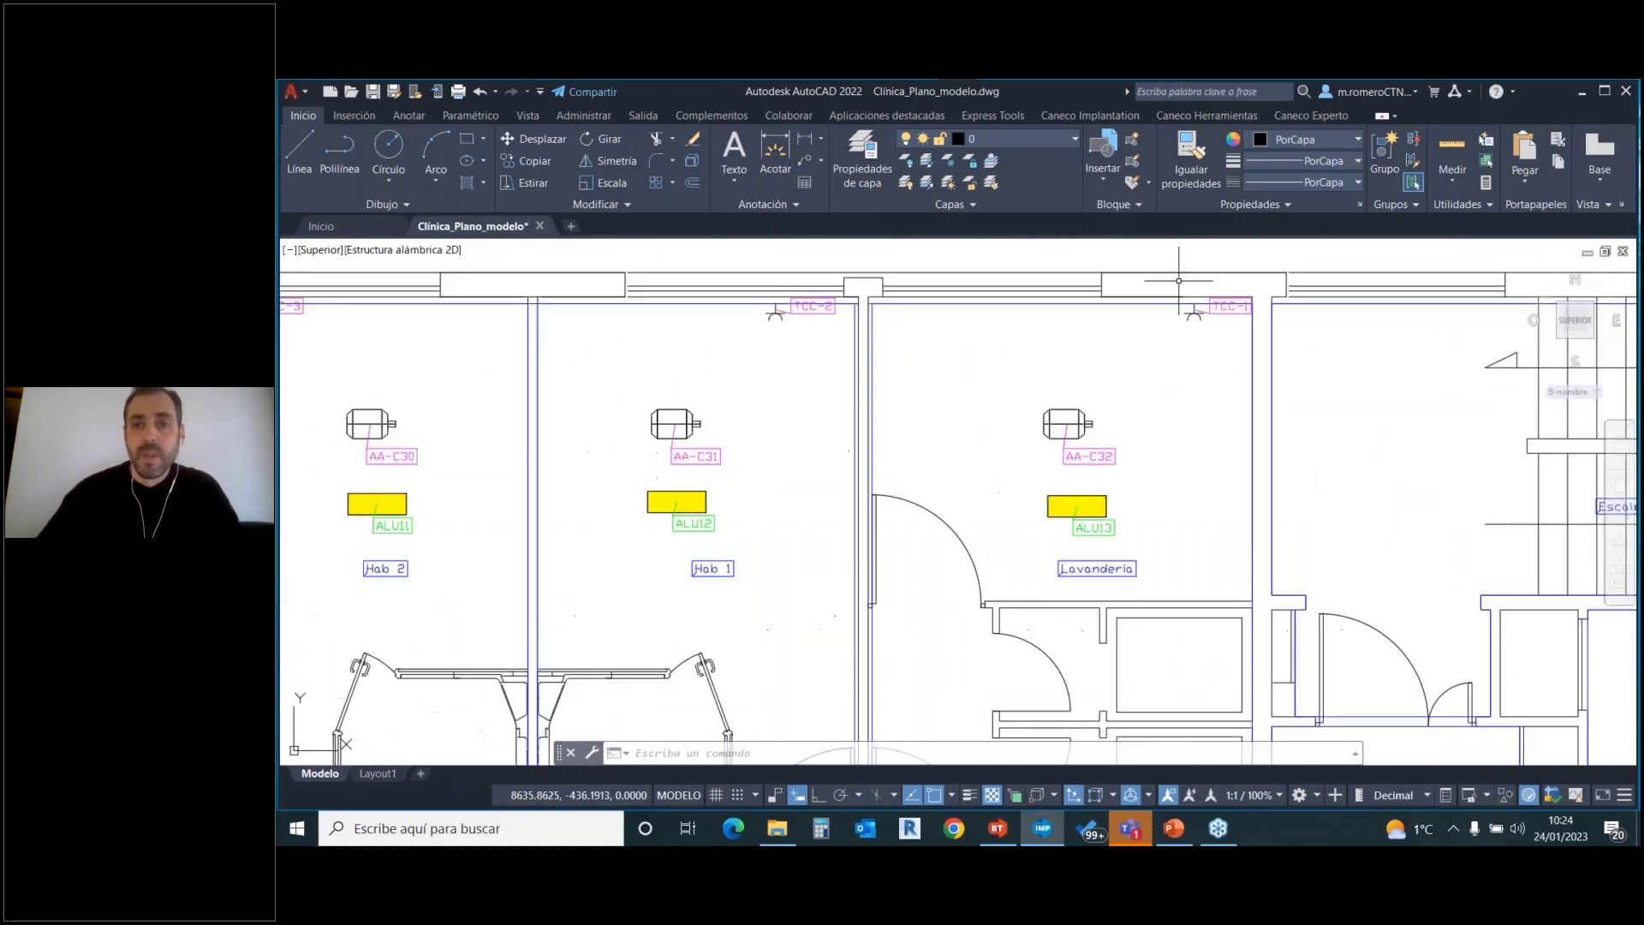
{"action": "scroll", "coordinate": [1085, 435], "scroll_direction": "down", "scroll_amount": 4}
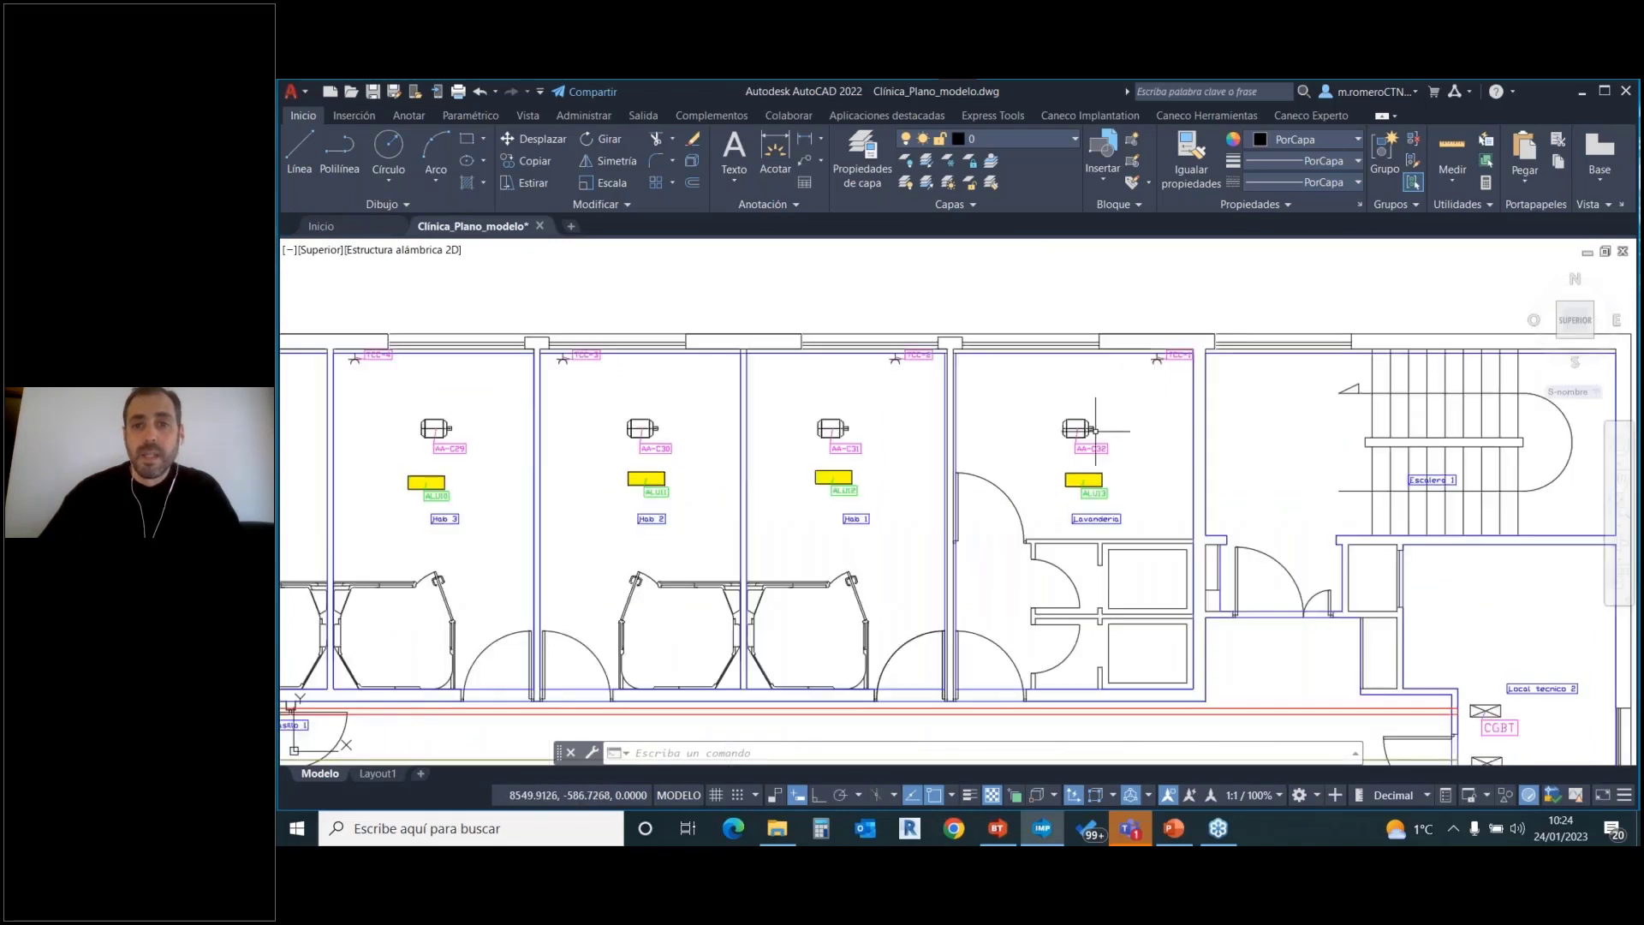
{"action": "mouse_move", "coordinate": [1371, 665]}
{"action": "middle_mouse_down"}
{"action": "mouse_move", "coordinate": [1226, 642]}
{"action": "mouse_move", "coordinate": [1171, 544]}
{"action": "mouse_move", "coordinate": [1135, 532]}
{"action": "middle_mouse_up"}
{"action": "scroll", "coordinate": [1133, 486], "scroll_direction": "up", "scroll_amount": 3}
{"action": "scroll", "coordinate": [1133, 486], "scroll_direction": "up", "scroll_amount": 2}
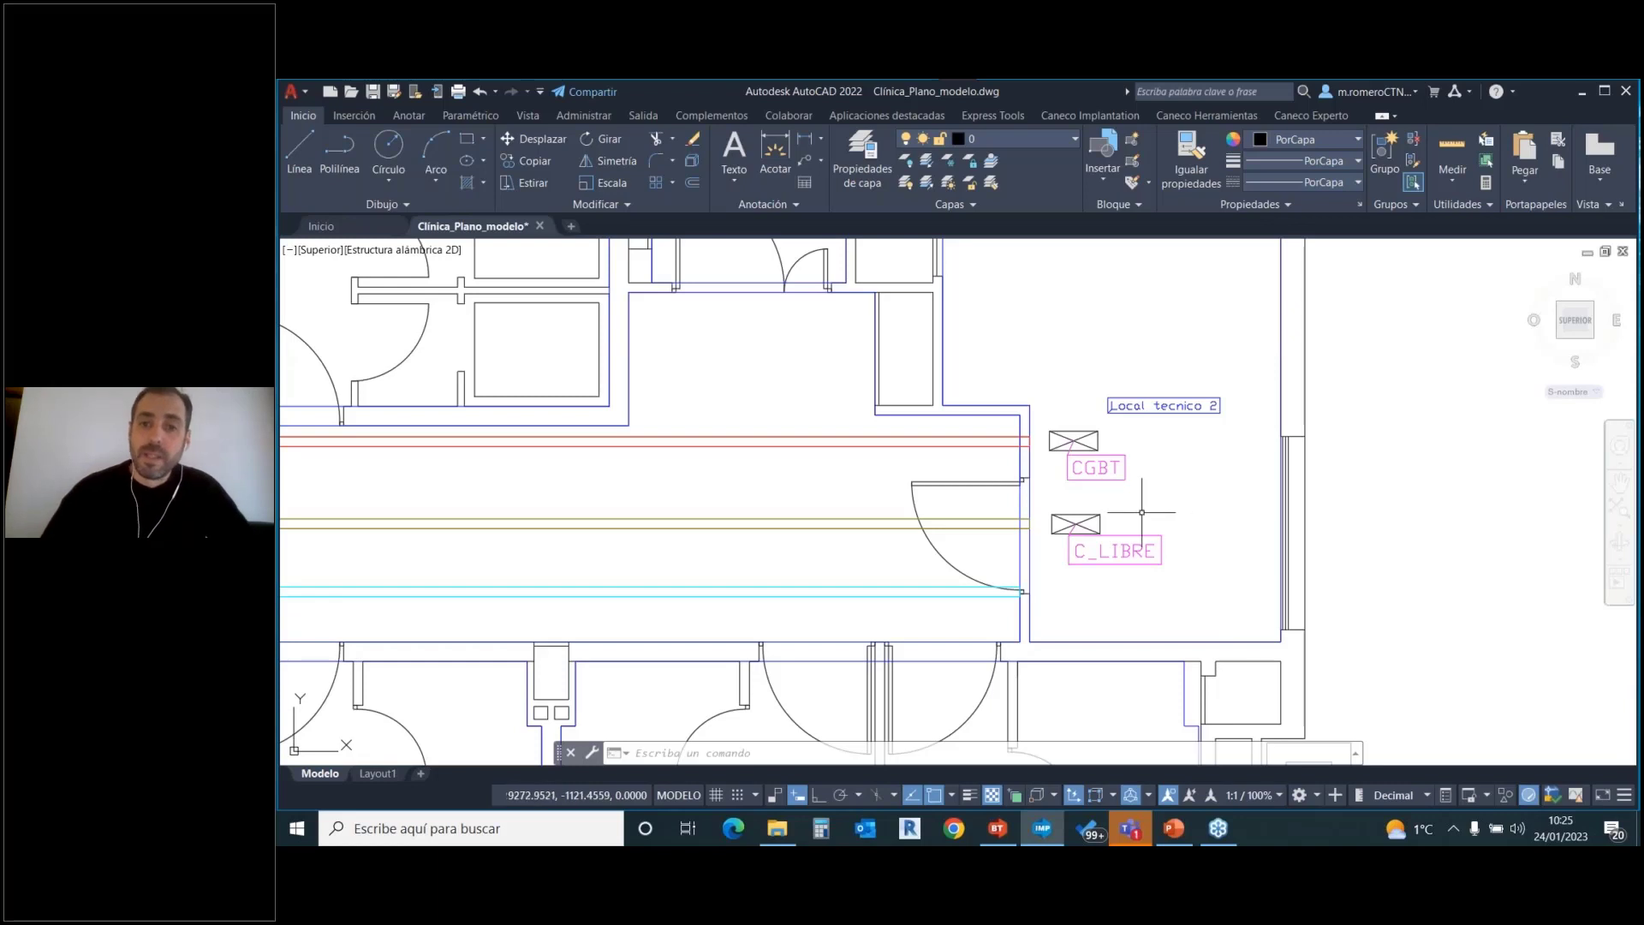
{"action": "scroll", "coordinate": [1130, 507], "scroll_direction": "down", "scroll_amount": 2}
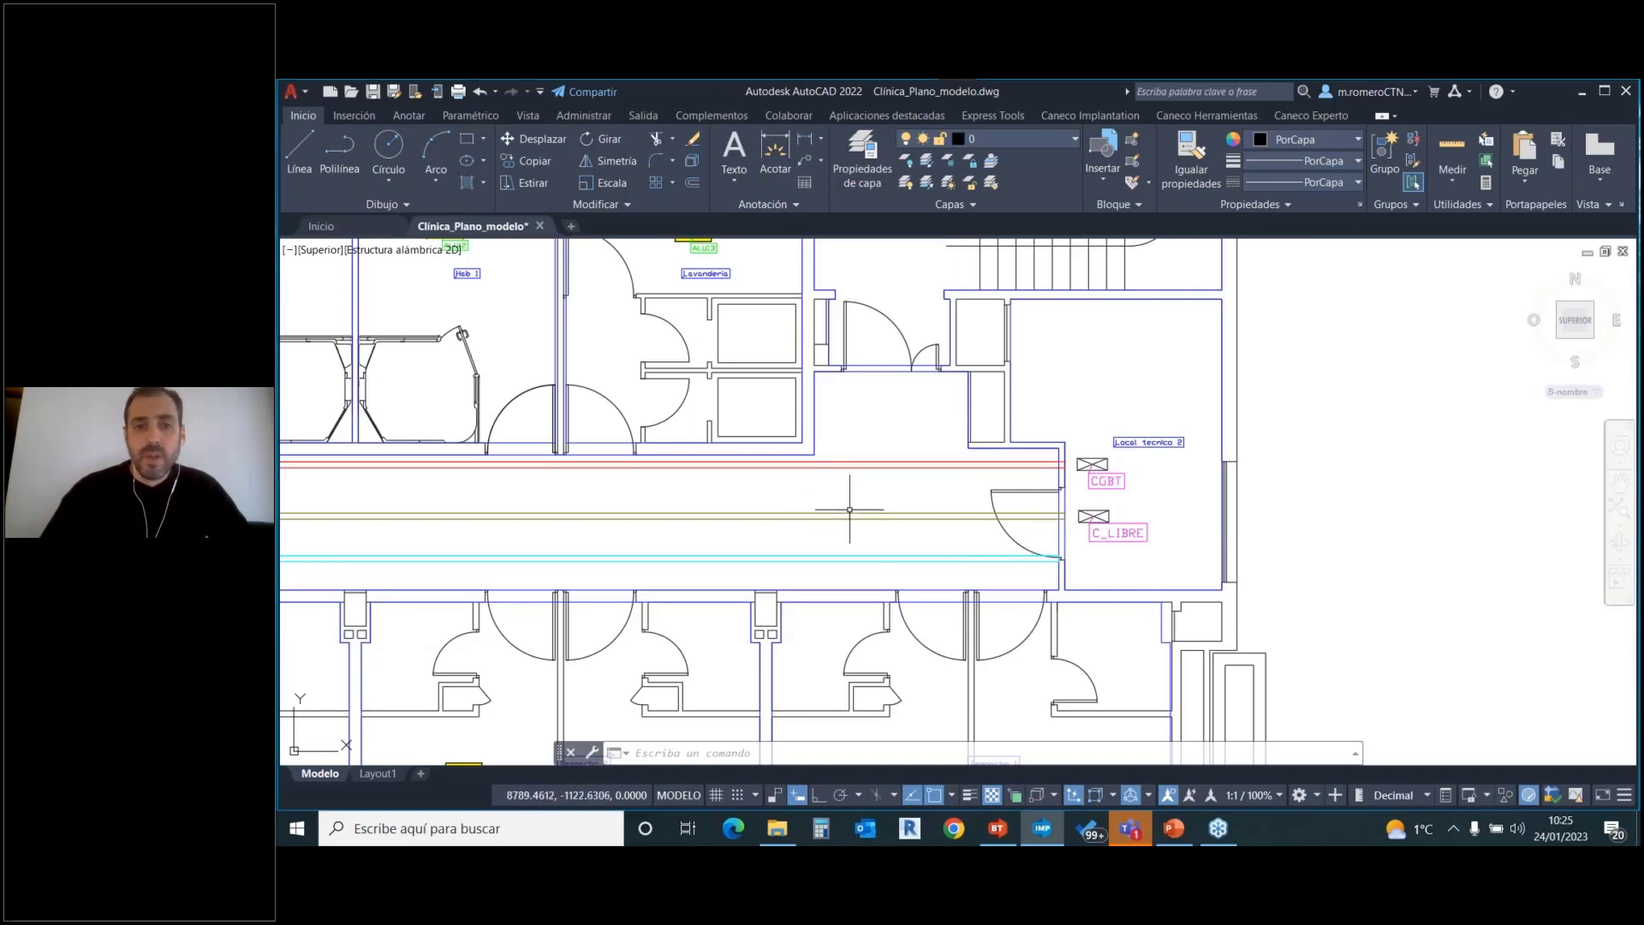
{"action": "mouse_move", "coordinate": [850, 554]}
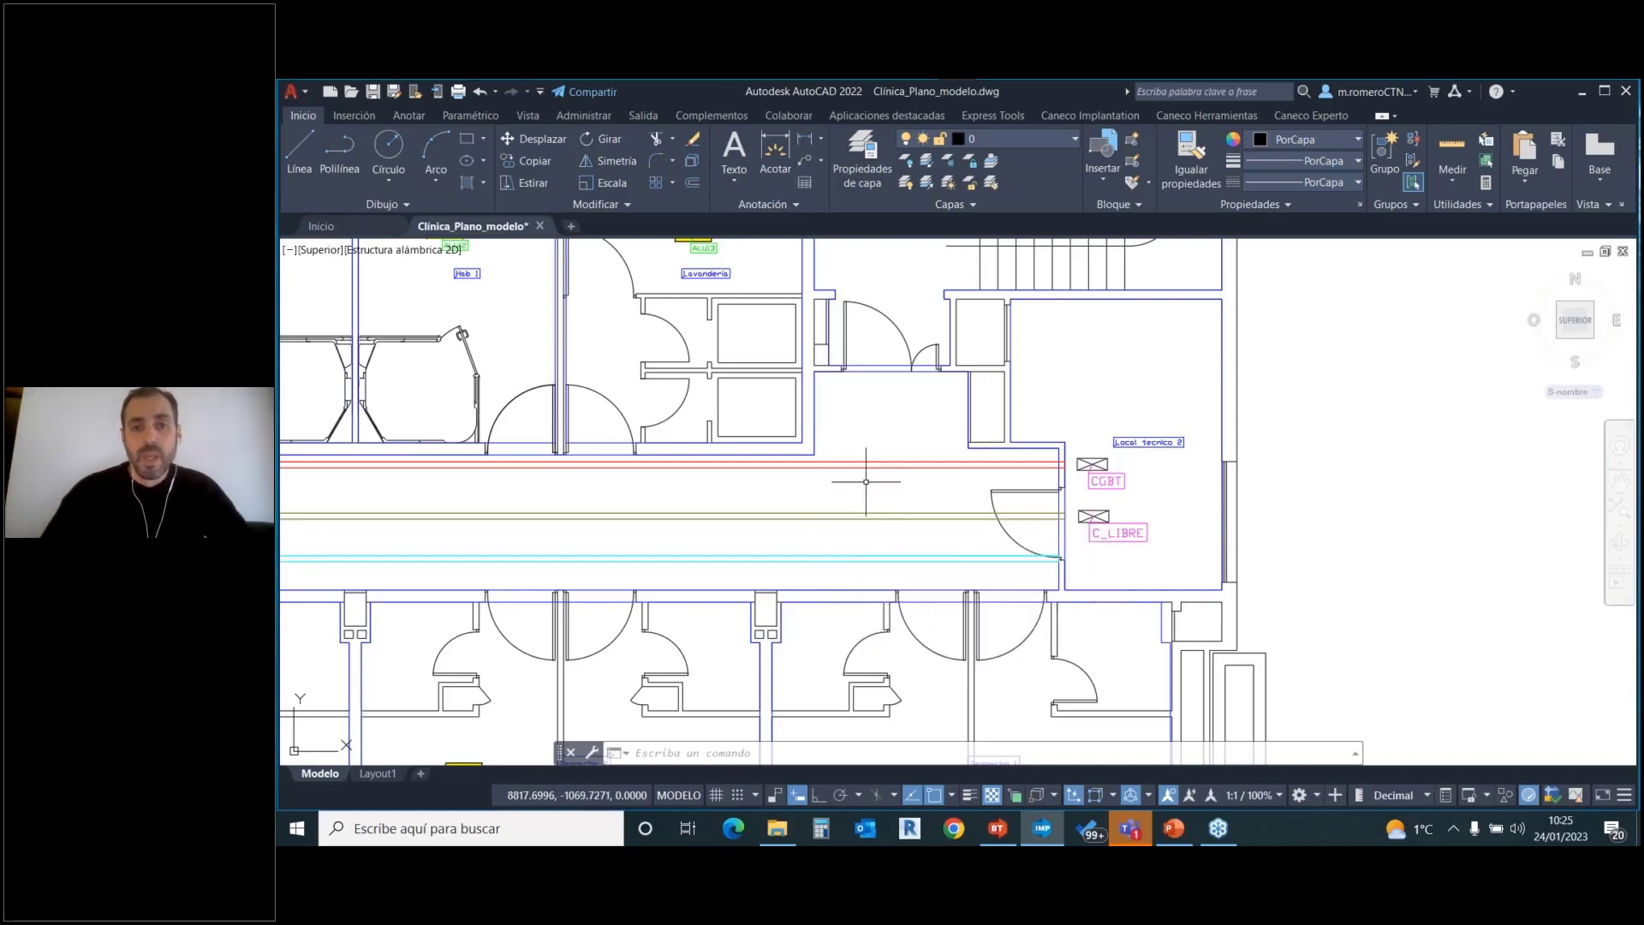
{"action": "mouse_move", "coordinate": [866, 466]}
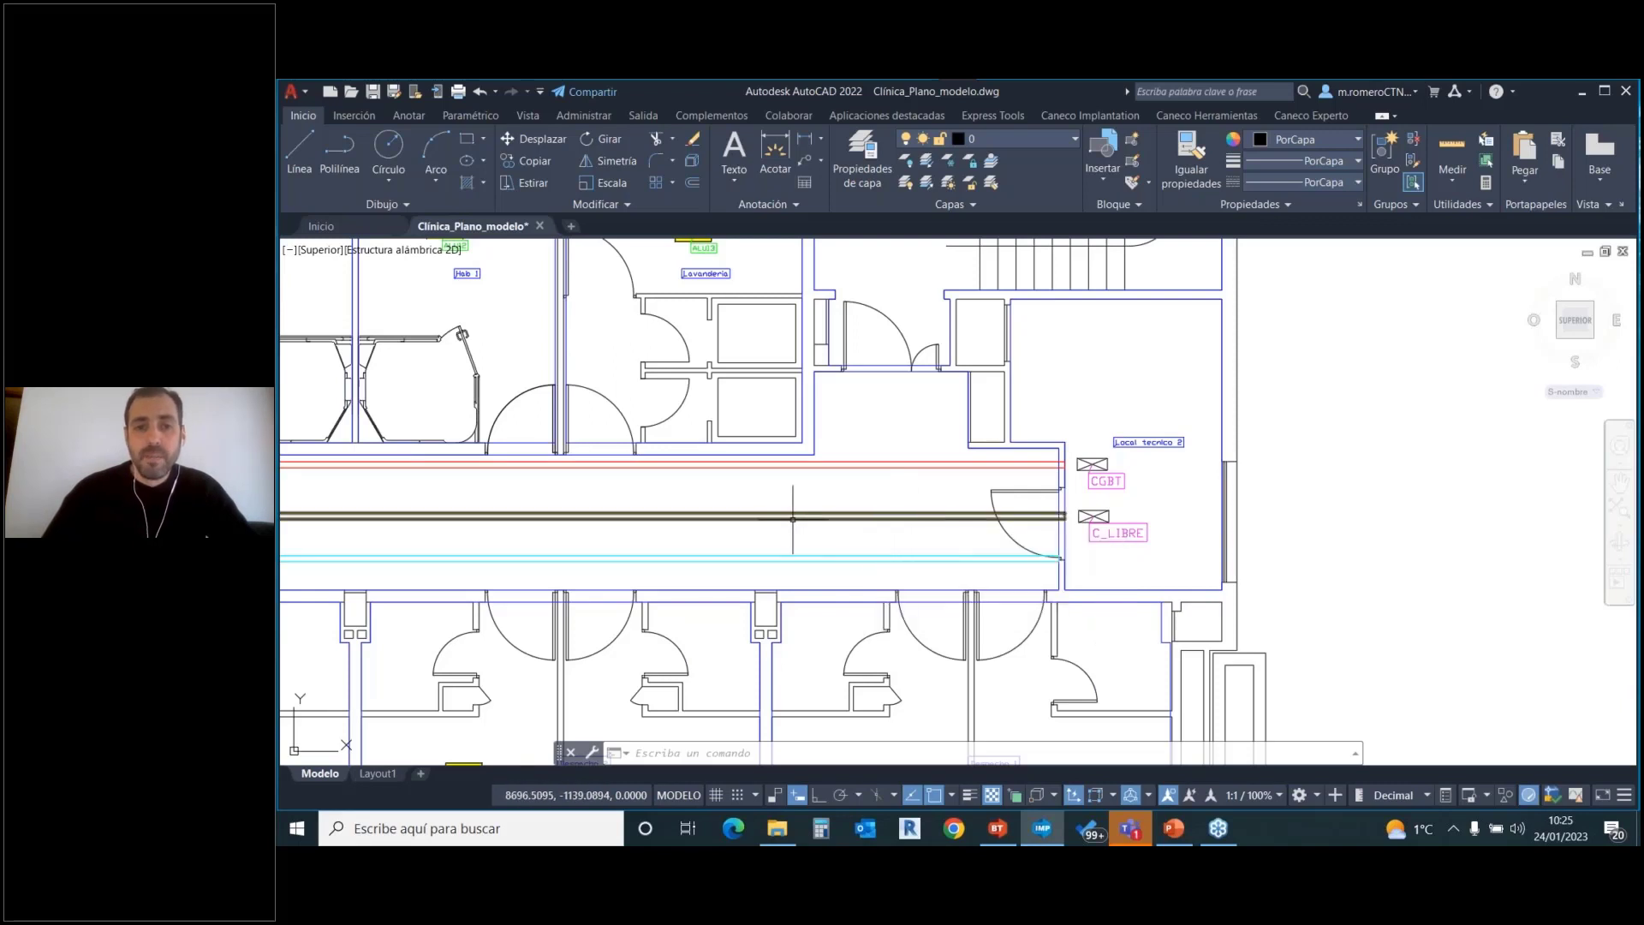
Follow the red, olive and cyan cable tray routes from the corridor across the other wings of the clinic plan.
{"action": "middle_click_drag", "start_coordinate": [756, 499], "coordinate": [1366, 519]}
{"action": "middle_click_drag", "start_coordinate": [702, 396], "coordinate": [1217, 738]}
{"action": "scroll", "coordinate": [728, 498], "scroll_direction": "down", "scroll_amount": 1}
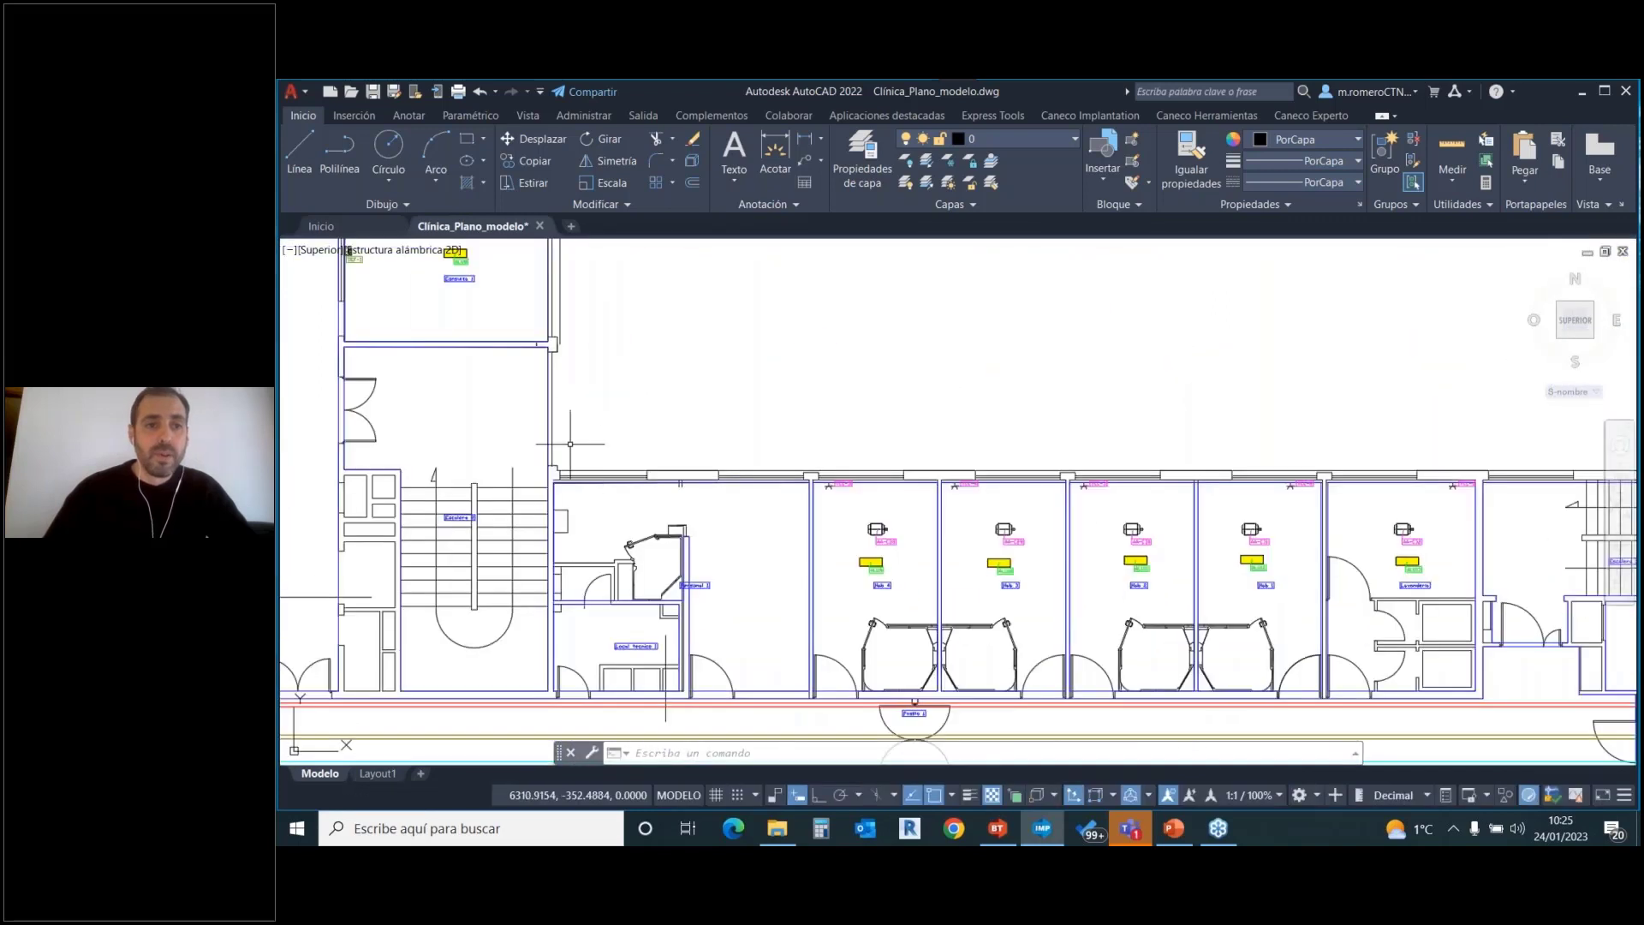
{"action": "mouse_move", "coordinate": [479, 367]}
{"action": "middle_mouse_down"}
{"action": "mouse_move", "coordinate": [557, 462]}
{"action": "mouse_move", "coordinate": [782, 620]}
{"action": "middle_mouse_up"}
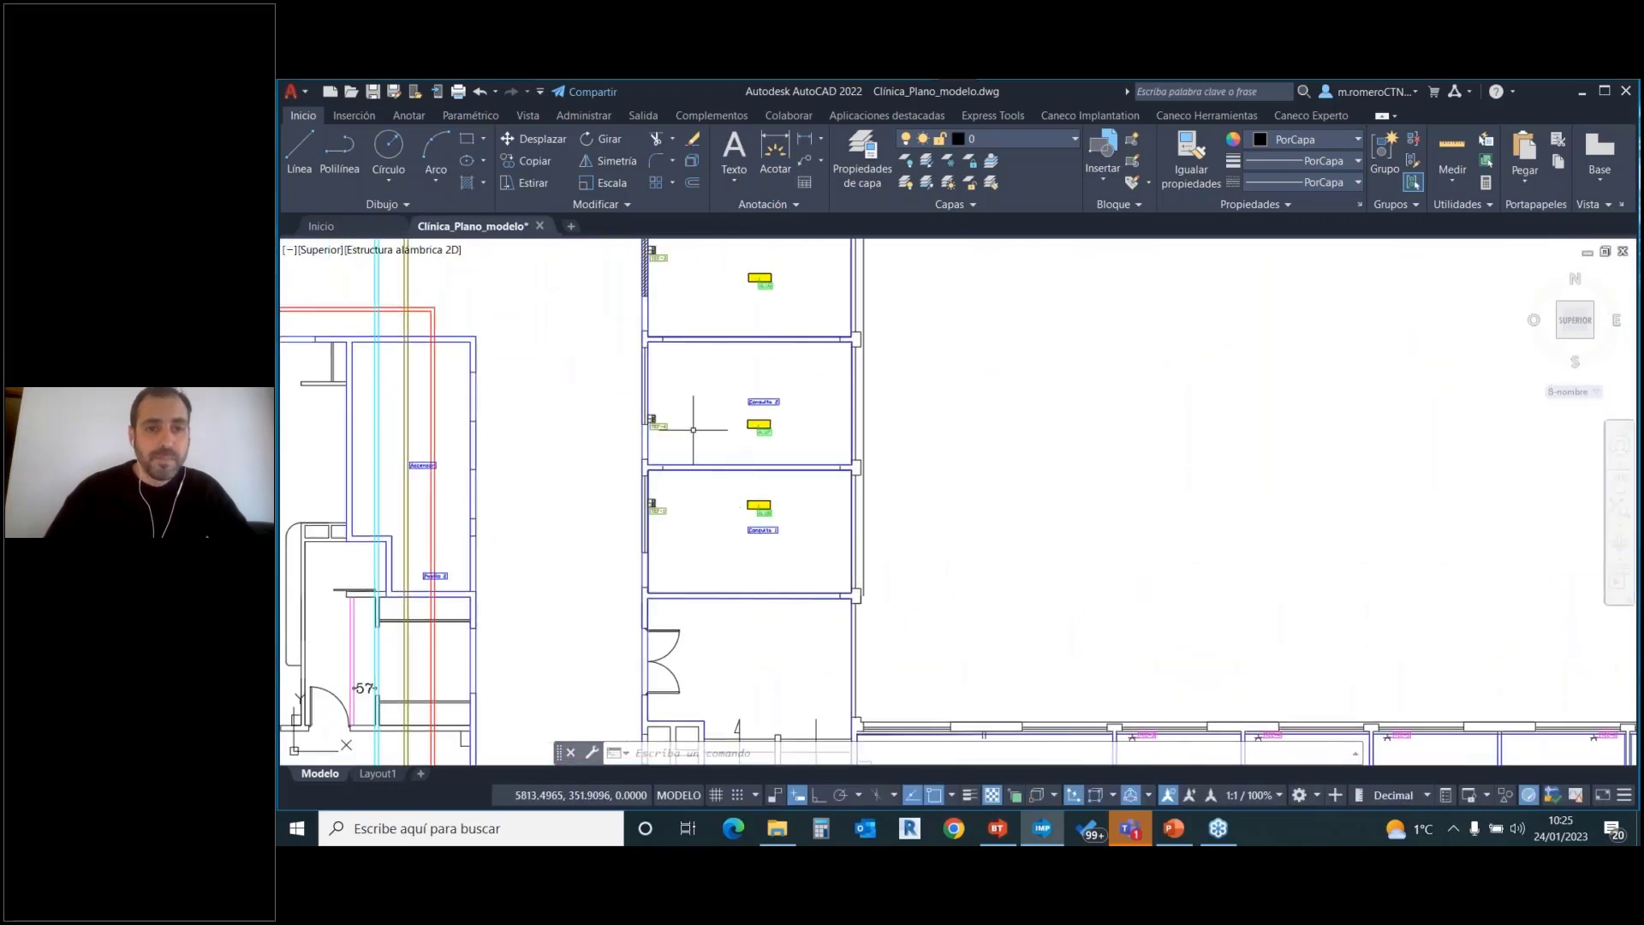
{"action": "scroll", "coordinate": [676, 424], "scroll_direction": "up", "scroll_amount": 4}
{"action": "scroll", "coordinate": [599, 408], "scroll_direction": "down", "scroll_amount": 2}
{"action": "scroll", "coordinate": [606, 405], "scroll_direction": "down", "scroll_amount": 1}
{"action": "middle_click_drag", "start_coordinate": [513, 407], "coordinate": [1219, 687]}
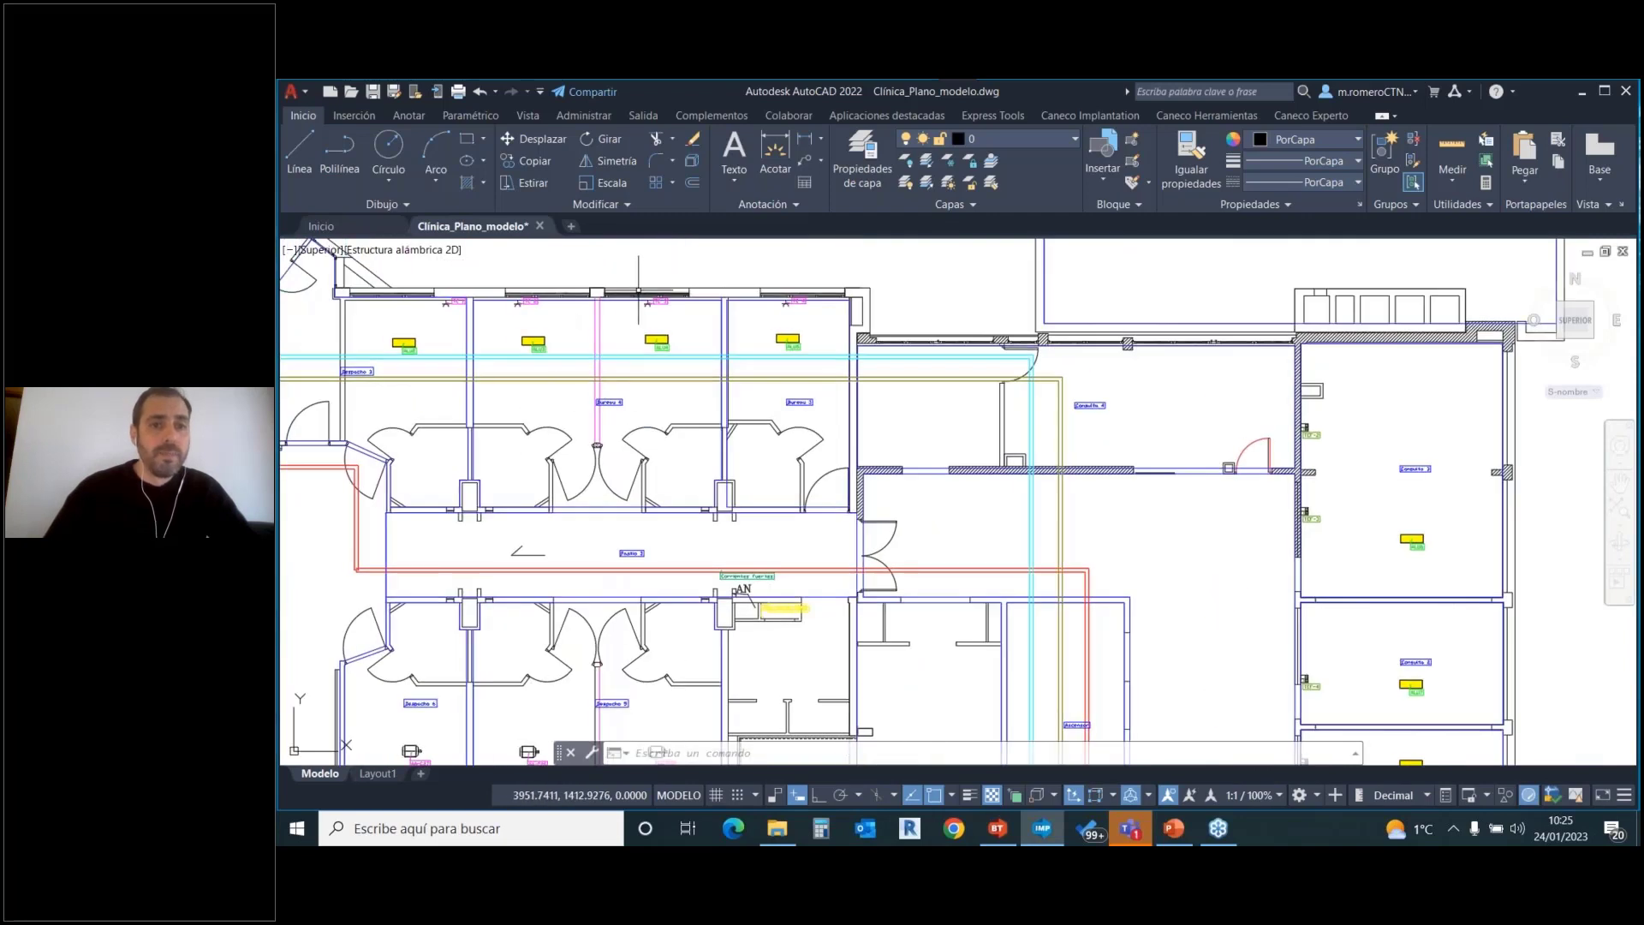
{"action": "scroll", "coordinate": [960, 521], "scroll_direction": "down", "scroll_amount": 3}
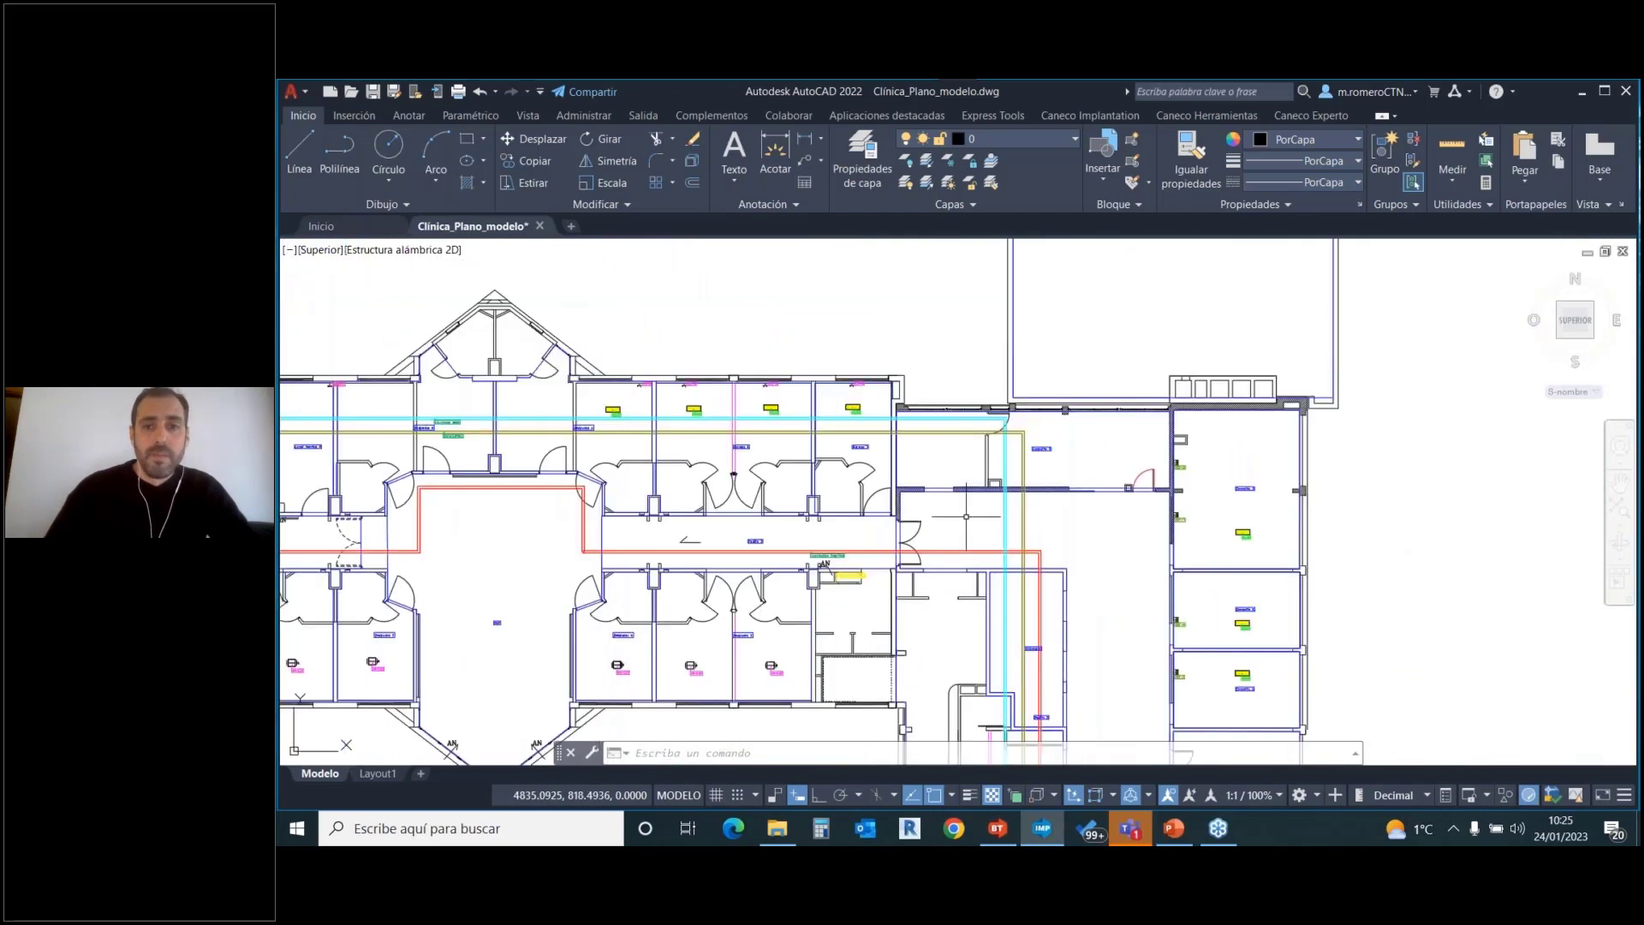
{"action": "mouse_move", "coordinate": [998, 467]}
{"action": "middle_mouse_down"}
{"action": "mouse_move", "coordinate": [867, 410]}
{"action": "mouse_move", "coordinate": [917, 387]}
{"action": "middle_mouse_up"}
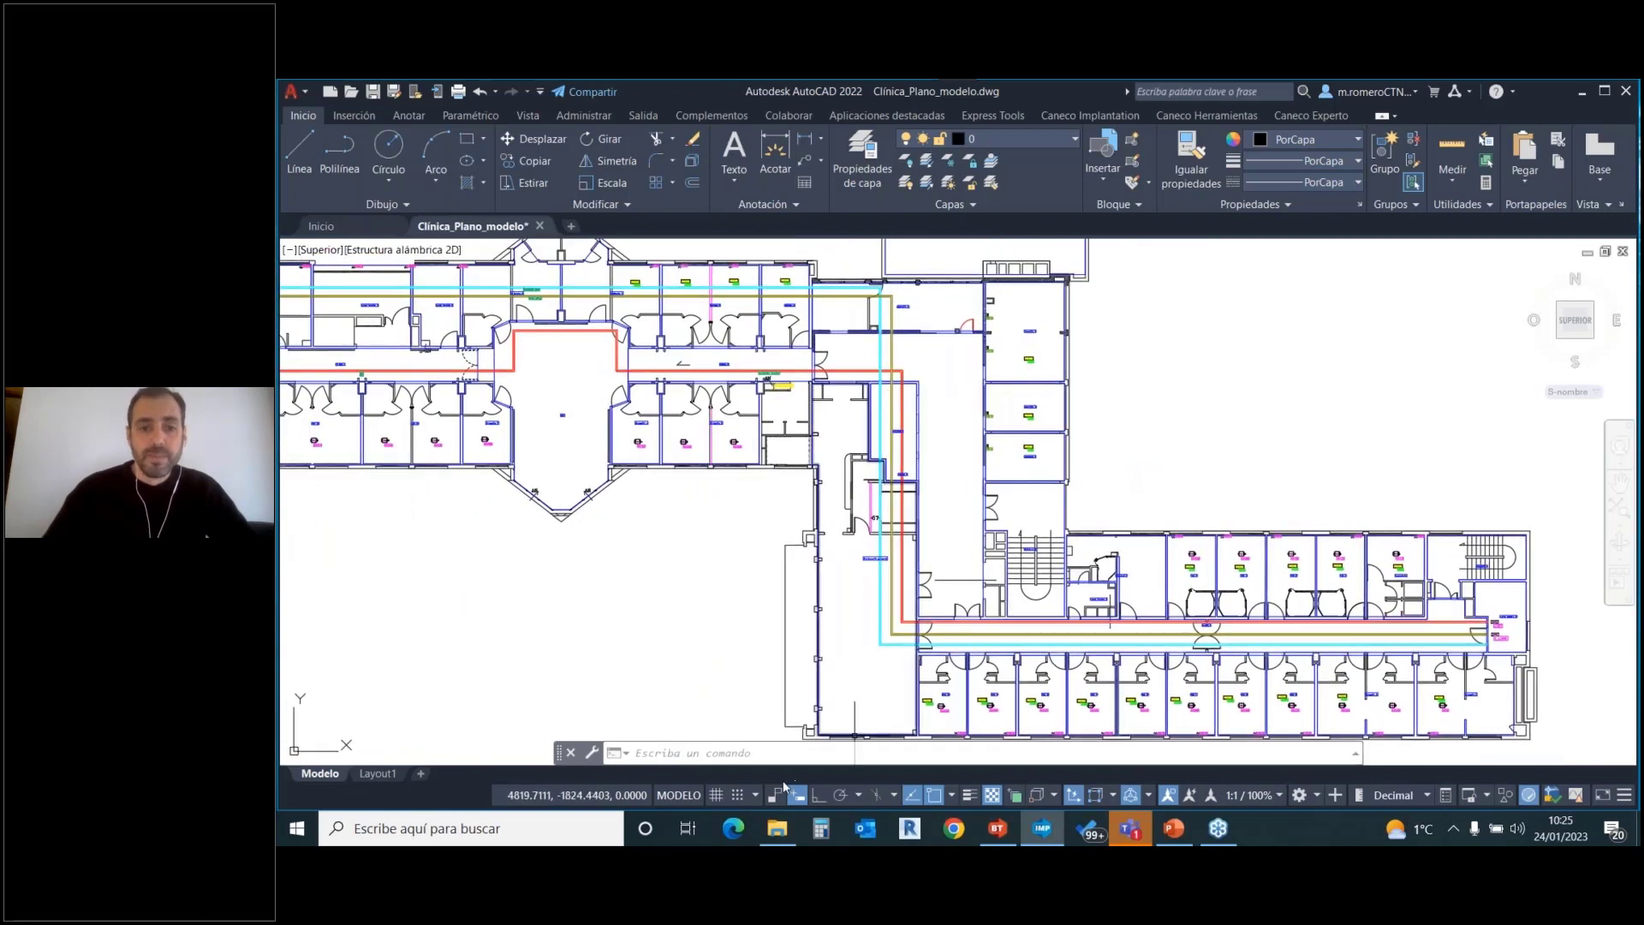
Open the Lista datos electricos.xls workbook from the modelo folder in Excel and go to the start of the cable list.
{"action": "left_click", "coordinate": [776, 828]}
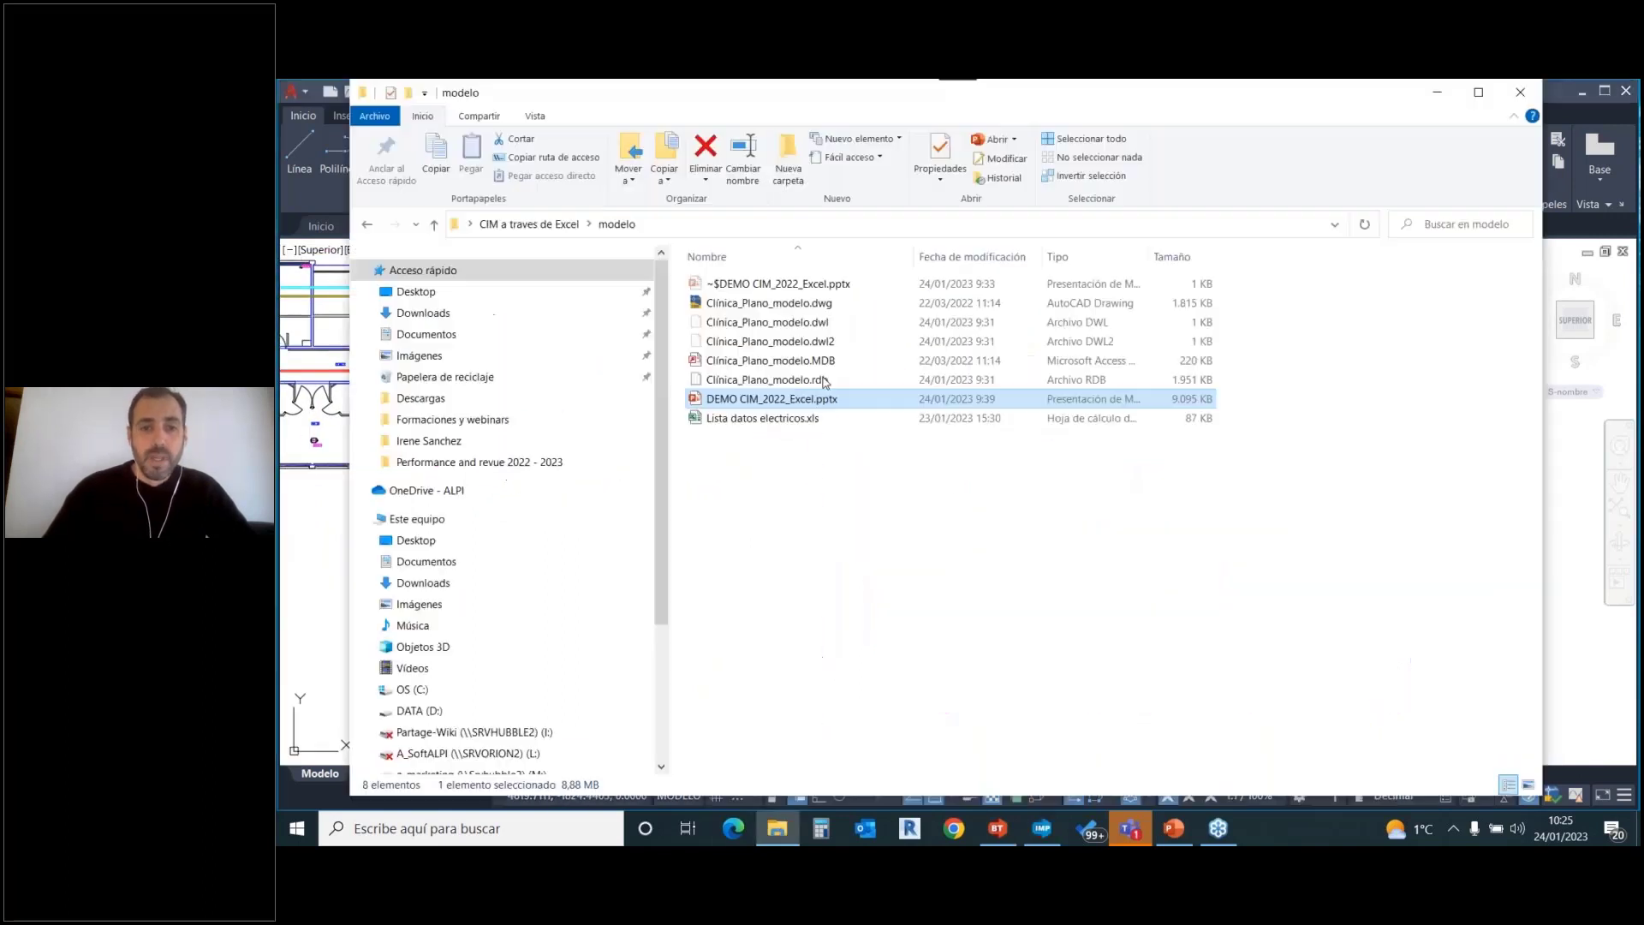
{"action": "double_click", "coordinate": [780, 419]}
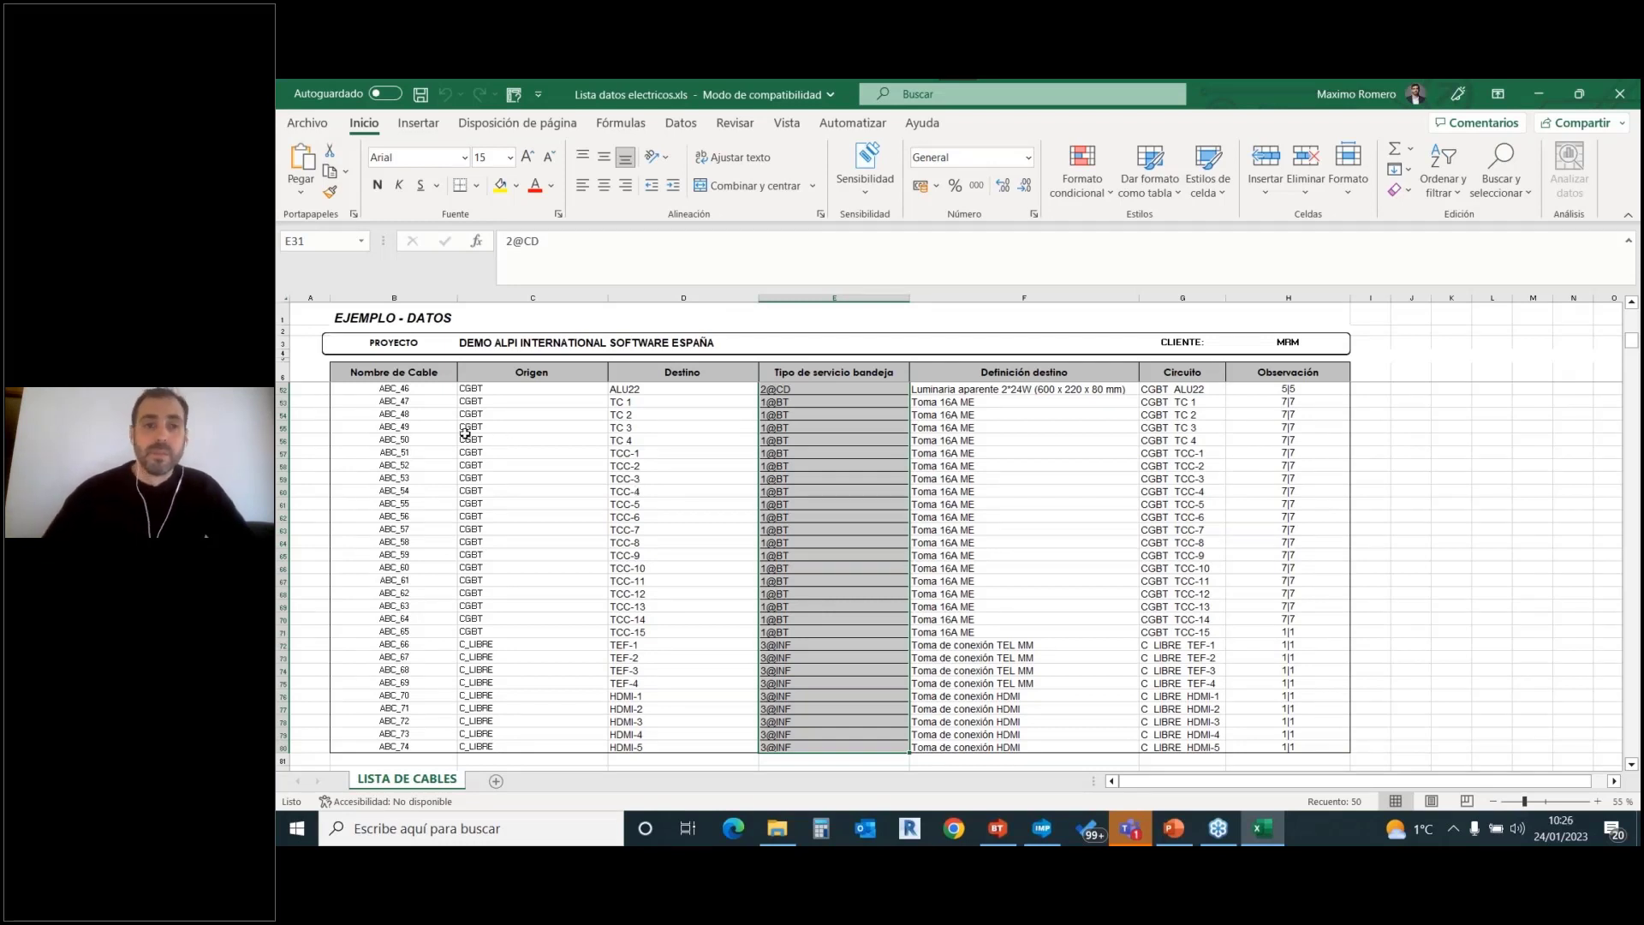
{"action": "scroll", "coordinate": [467, 444], "scroll_direction": "up", "scroll_amount": 15}
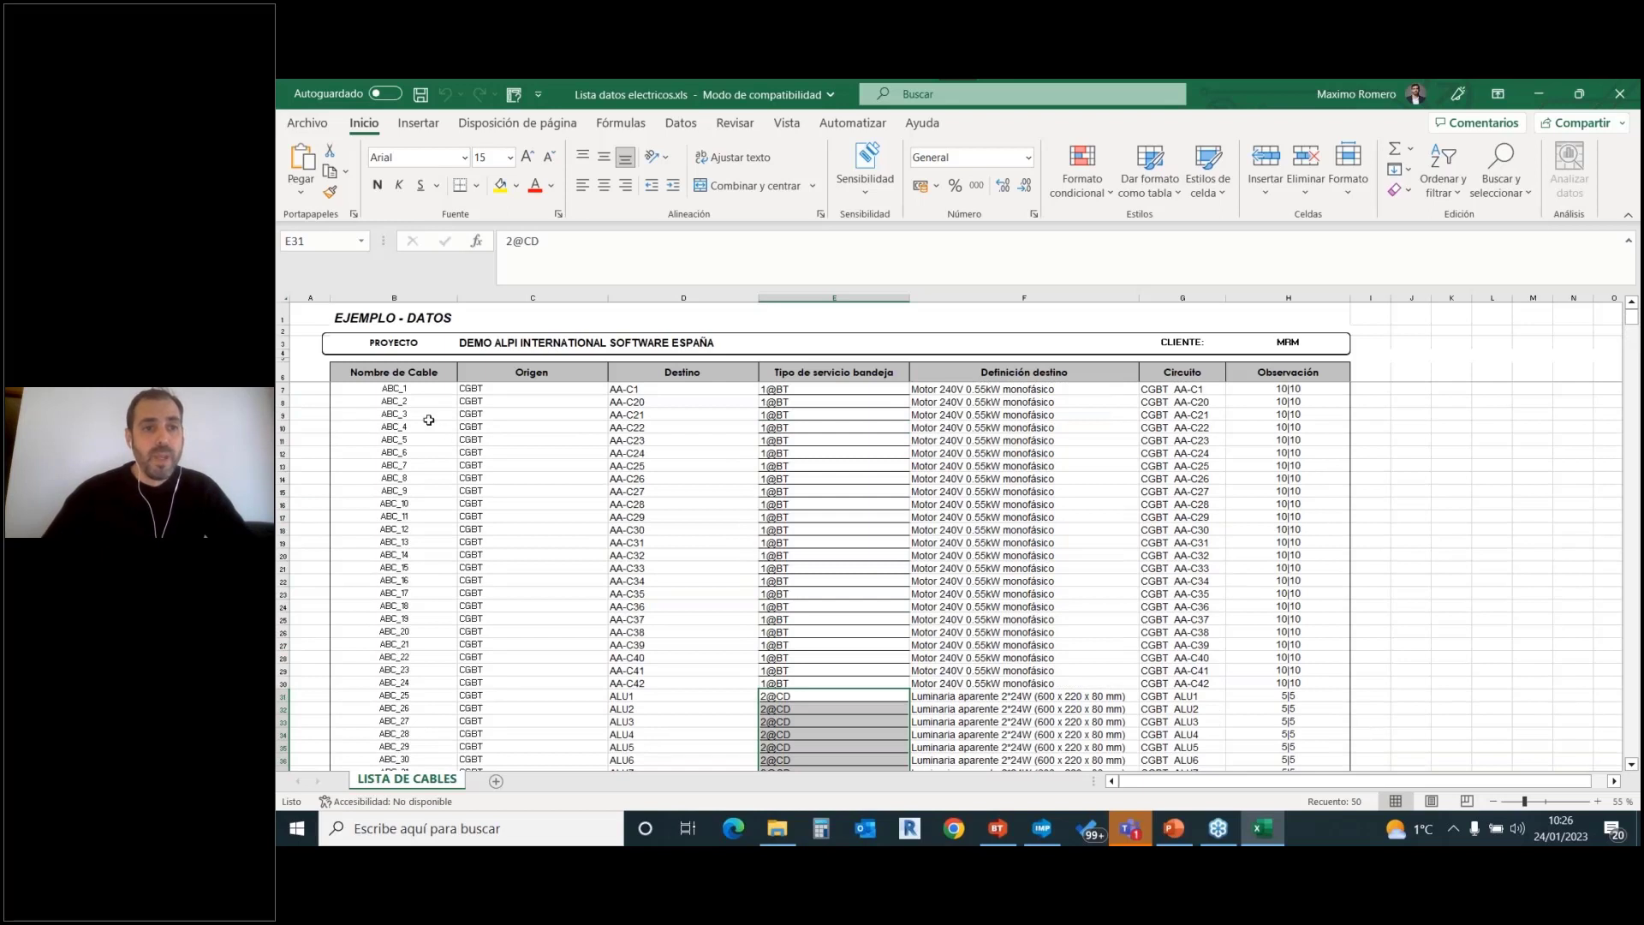
Examine the cable list's name, origin, destination, tray service type, destination definition and circuit columns down to the last rows.
{"action": "left_click", "coordinate": [418, 299]}
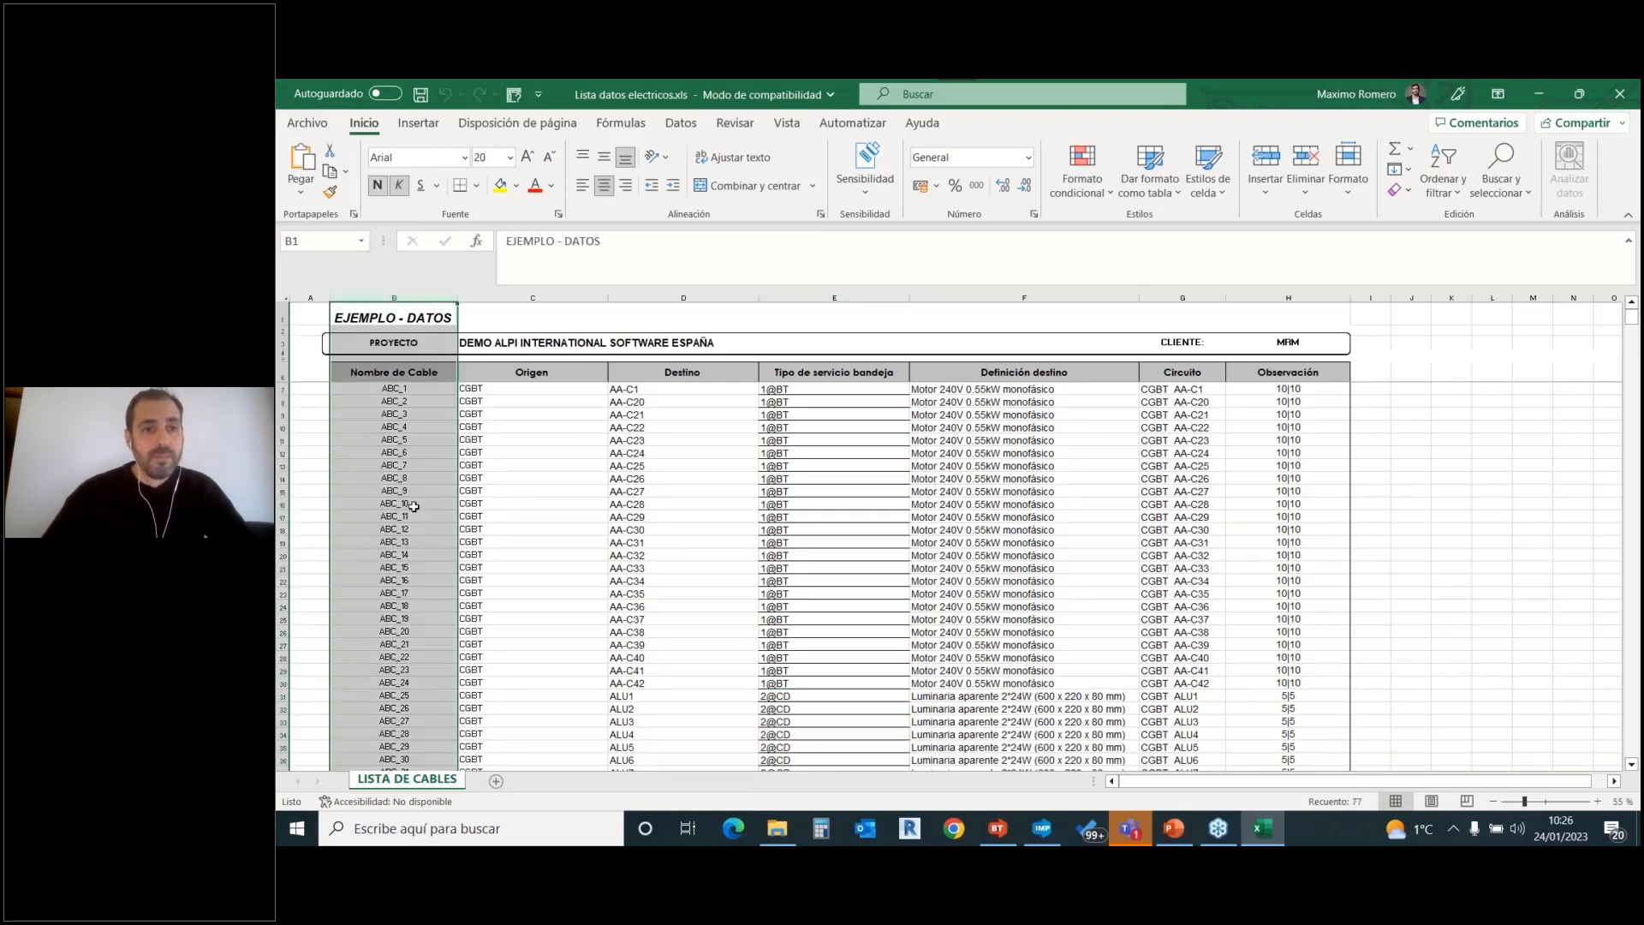
{"action": "left_click", "coordinate": [556, 299]}
{"action": "left_click", "coordinate": [662, 296]}
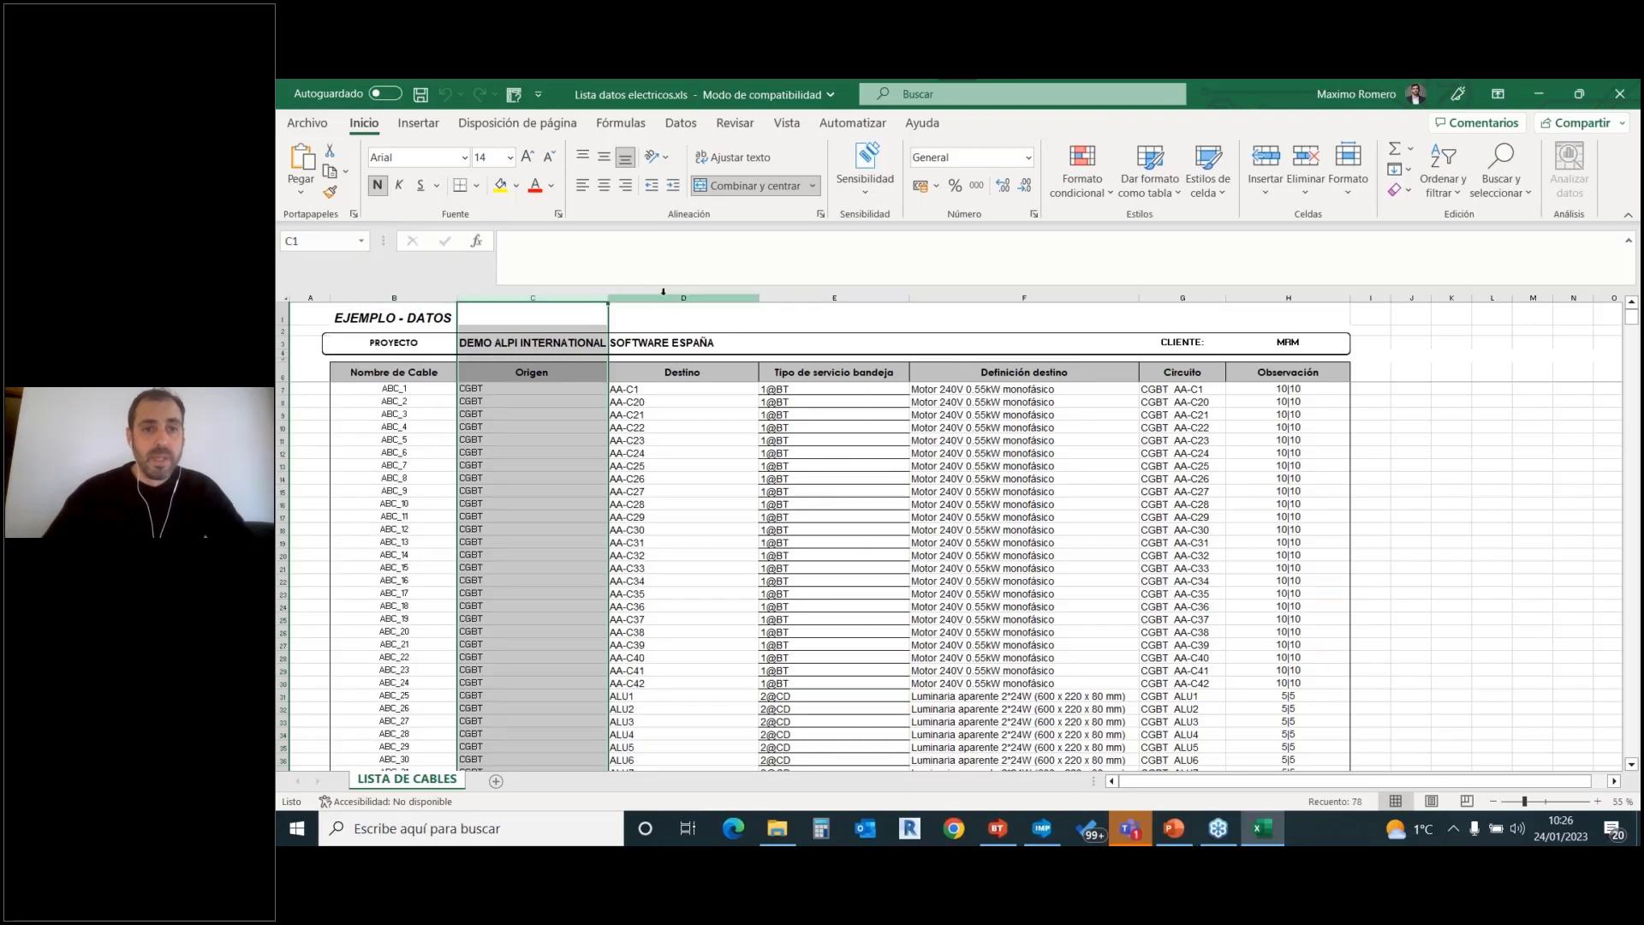
{"action": "left_click", "coordinate": [558, 389]}
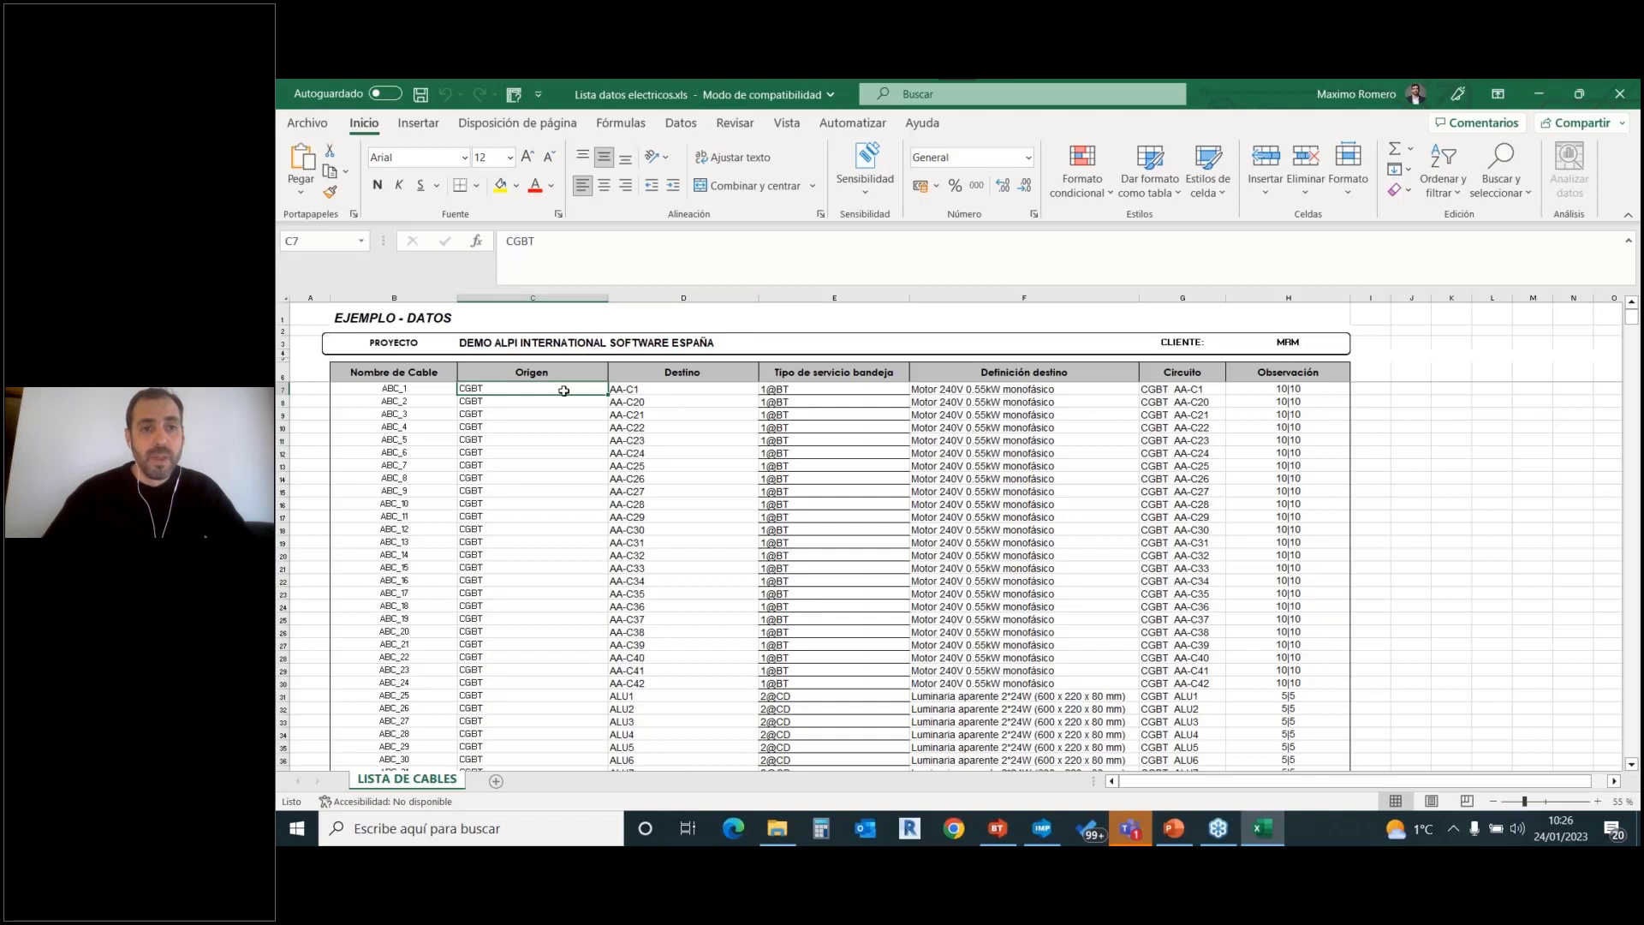
{"action": "left_click", "coordinate": [637, 390]}
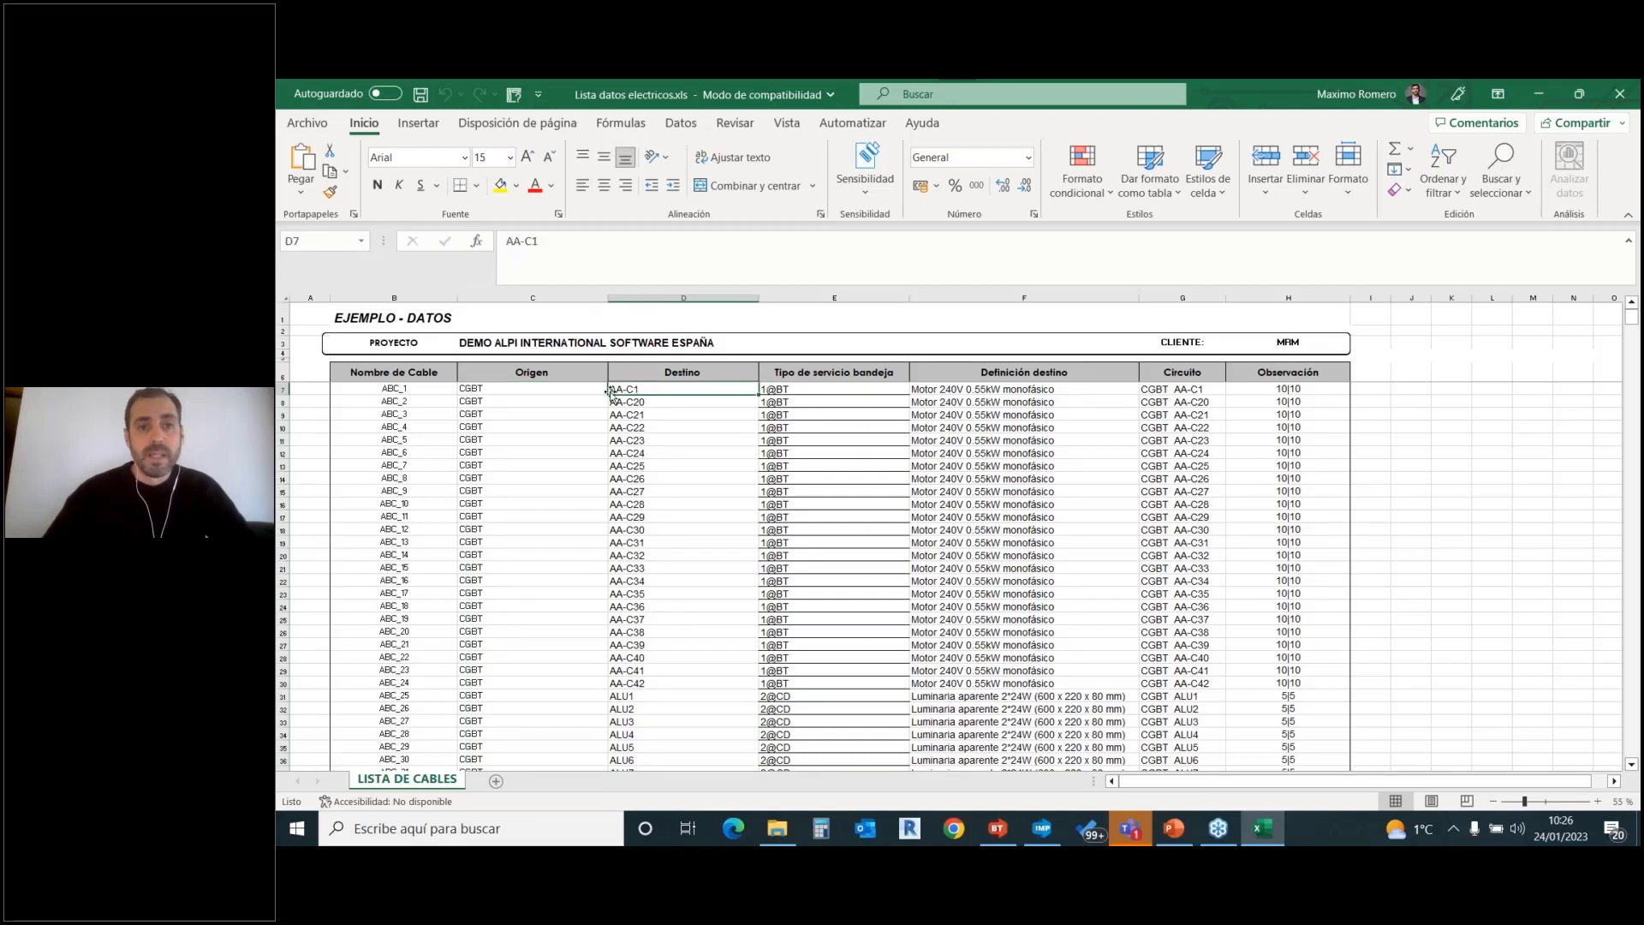
{"action": "left_click", "coordinate": [963, 389]}
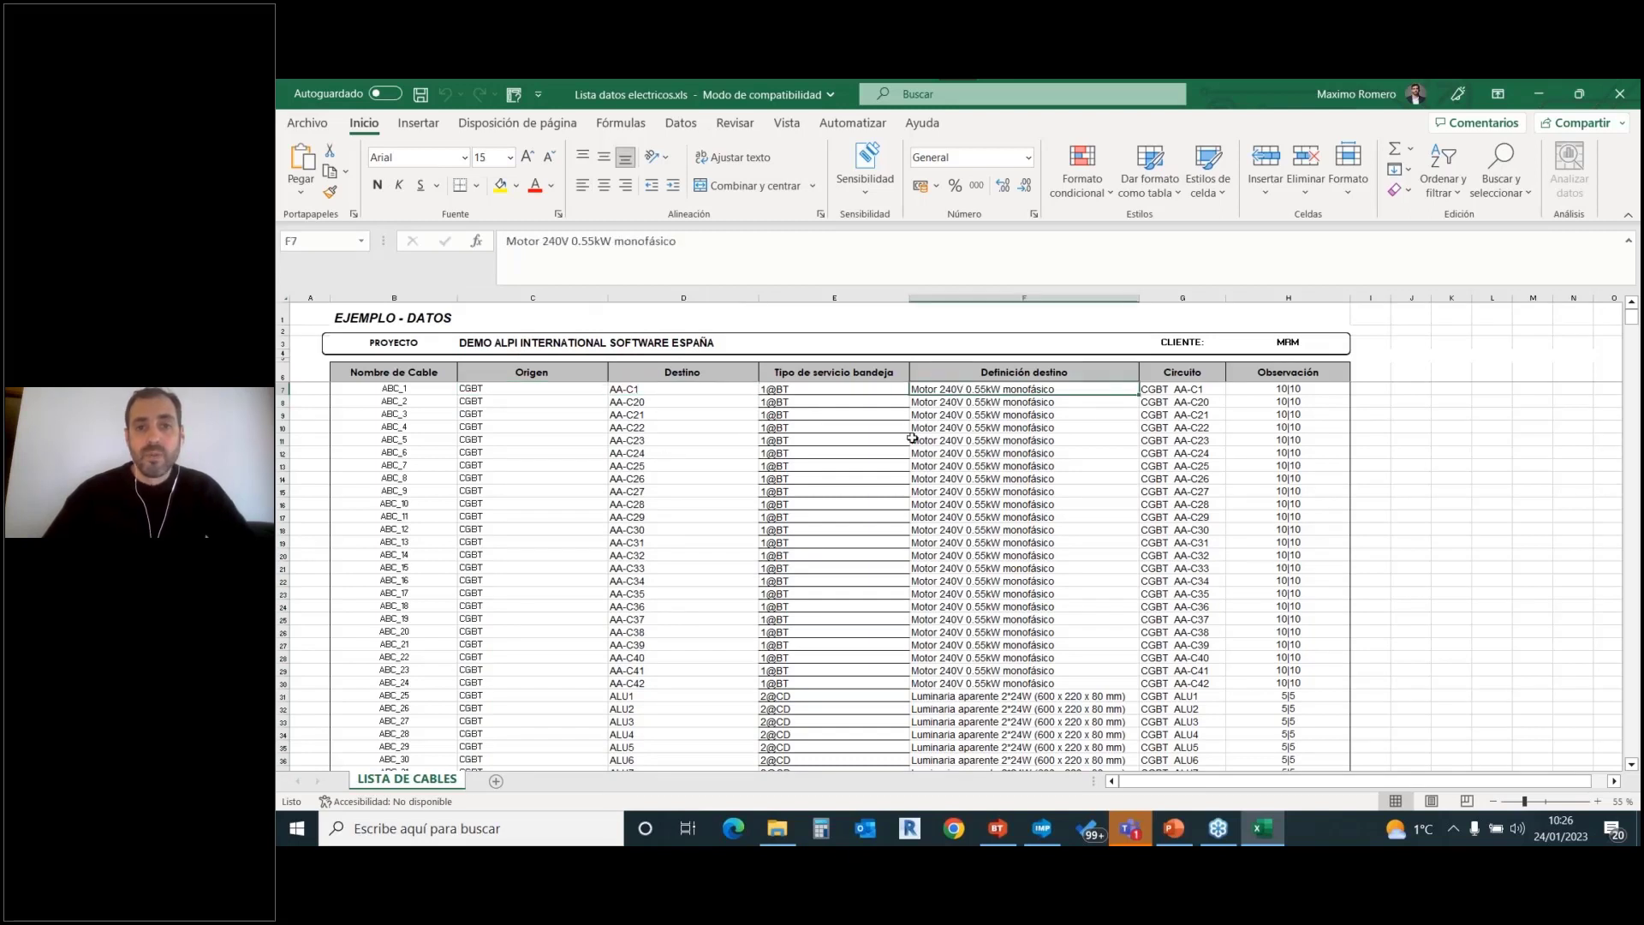
{"action": "left_click", "coordinate": [1154, 390]}
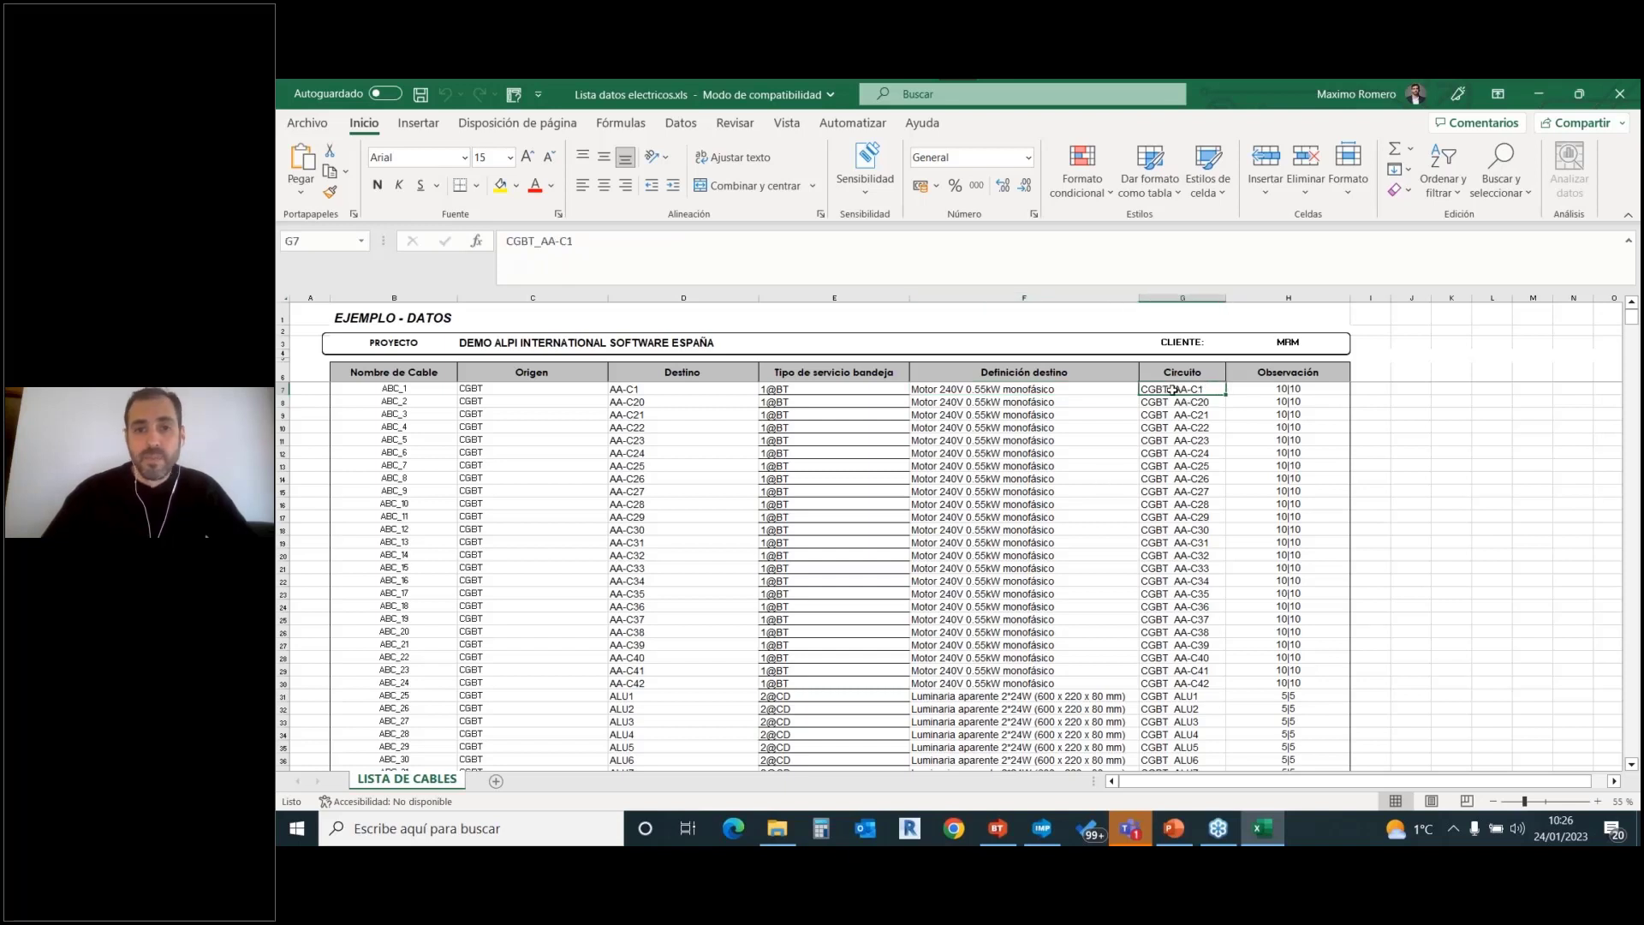
{"action": "left_click", "coordinate": [867, 388]}
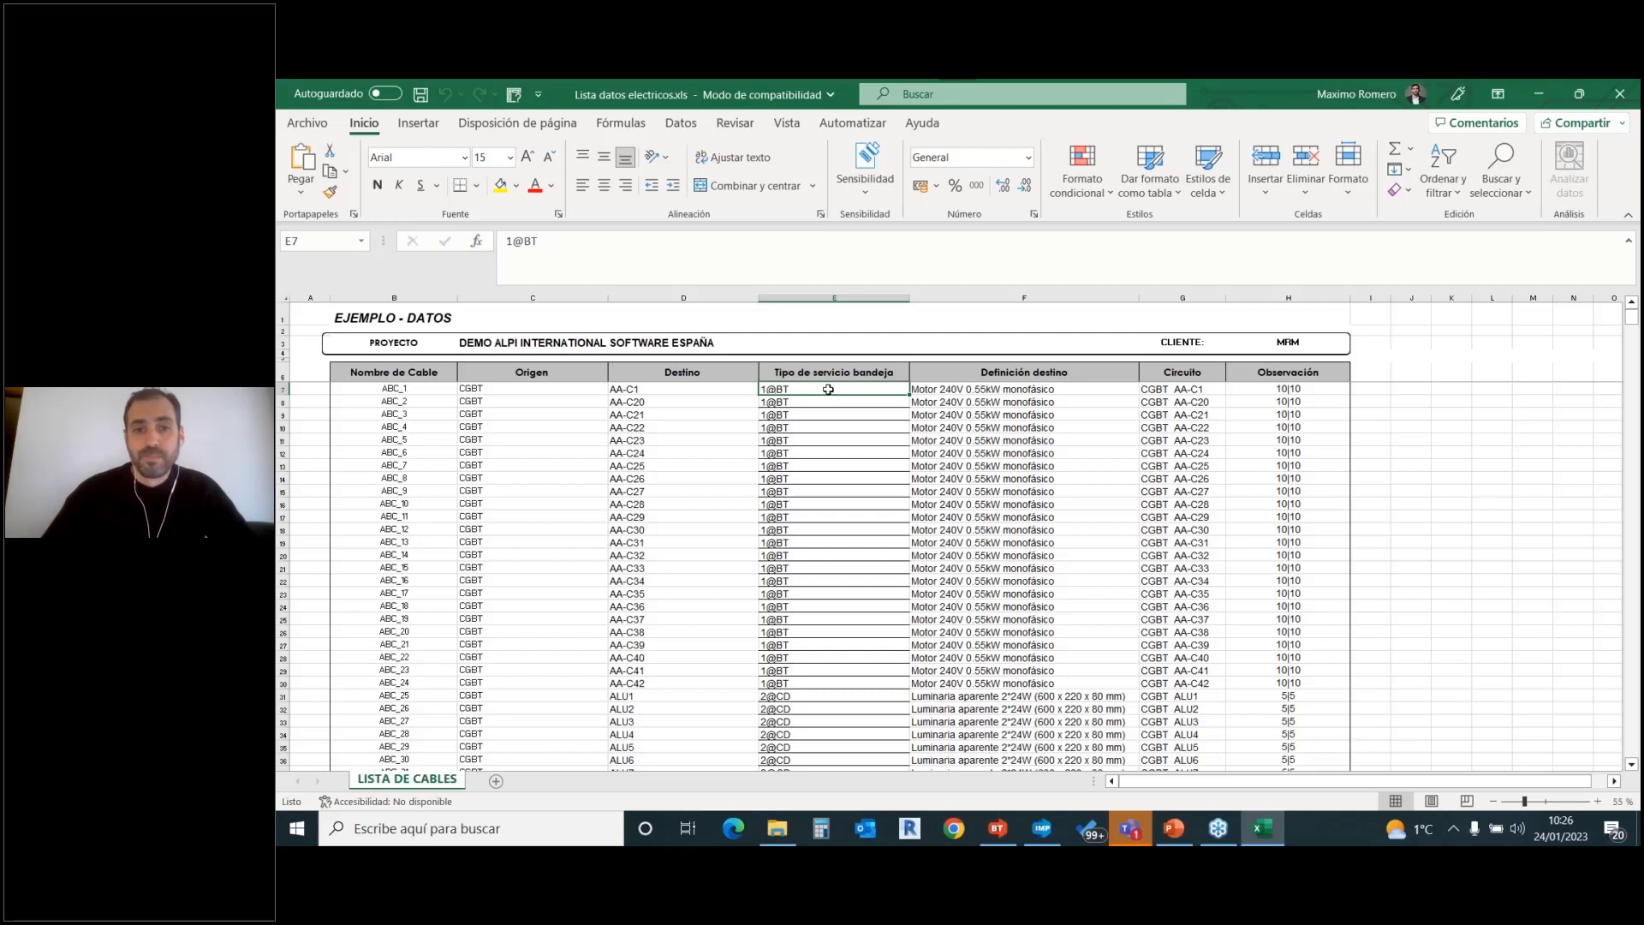
{"action": "scroll", "coordinate": [809, 449], "scroll_direction": "down", "scroll_amount": 7}
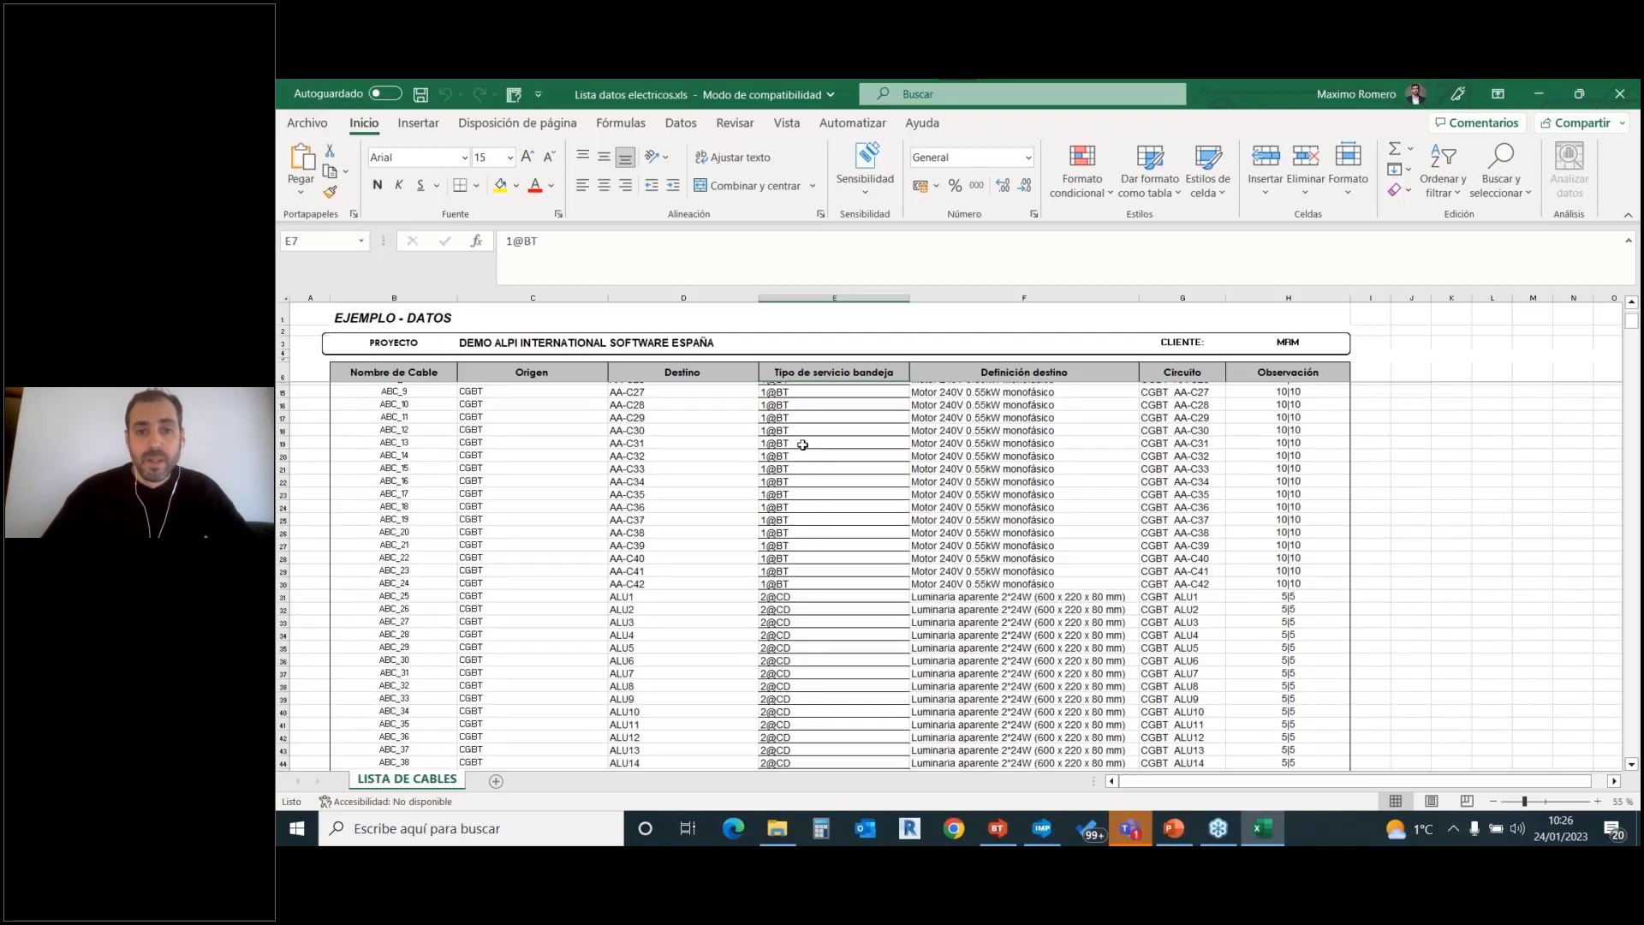
{"action": "scroll", "coordinate": [653, 447], "scroll_direction": "down", "scroll_amount": 9}
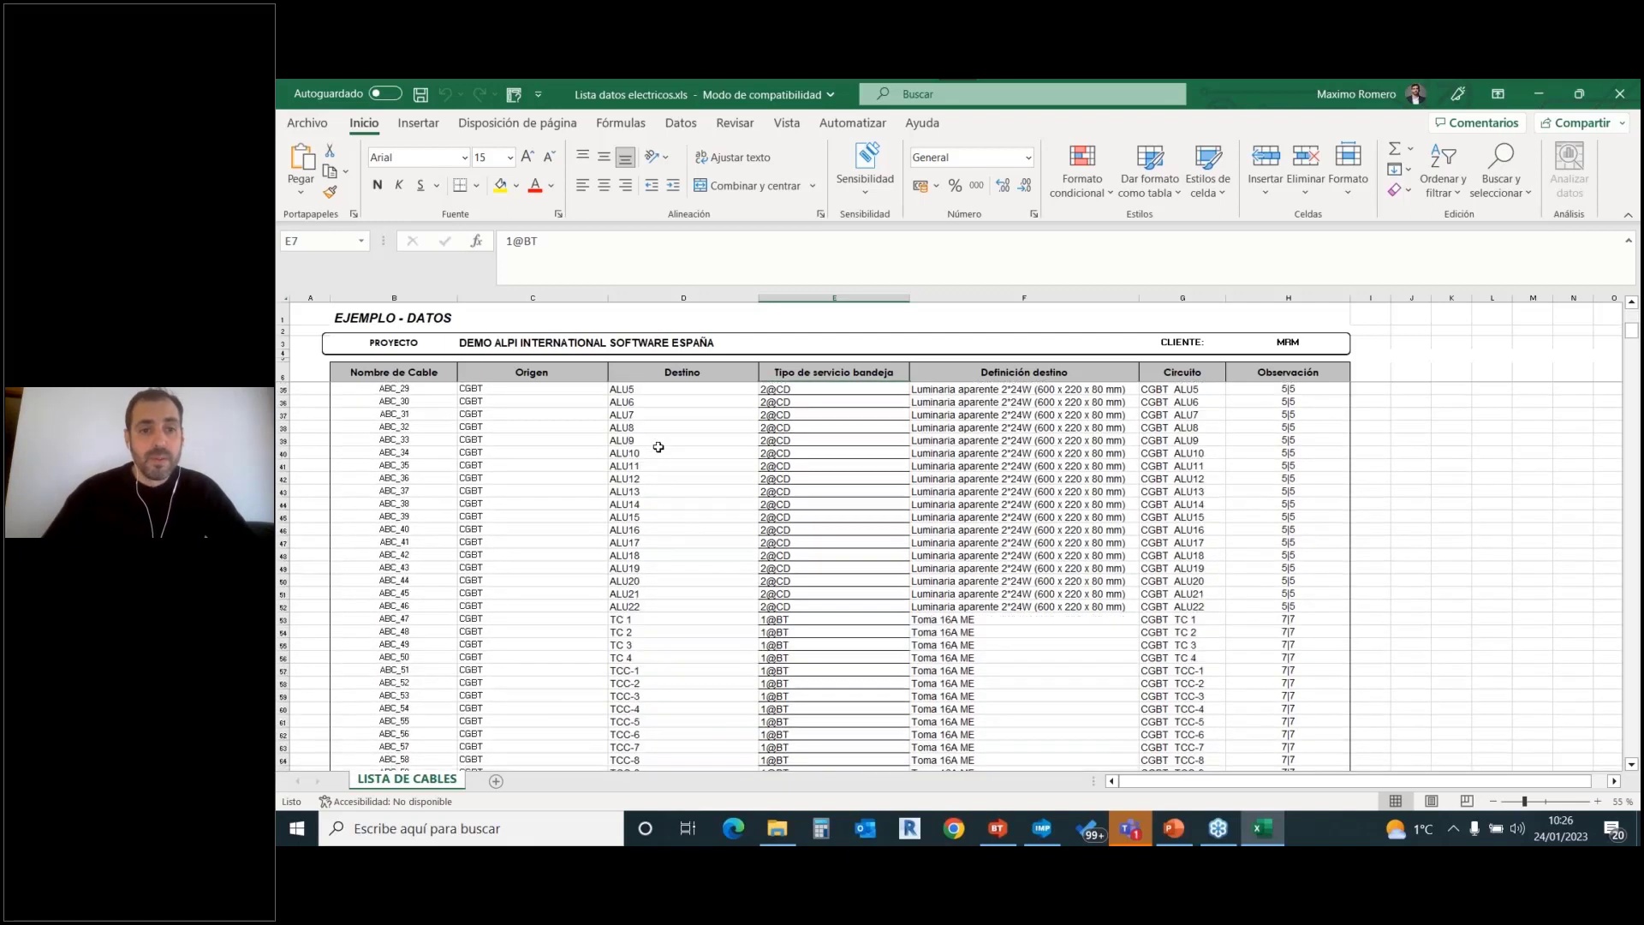
{"action": "scroll", "coordinate": [1424, 536], "scroll_direction": "up", "scroll_amount": 3}
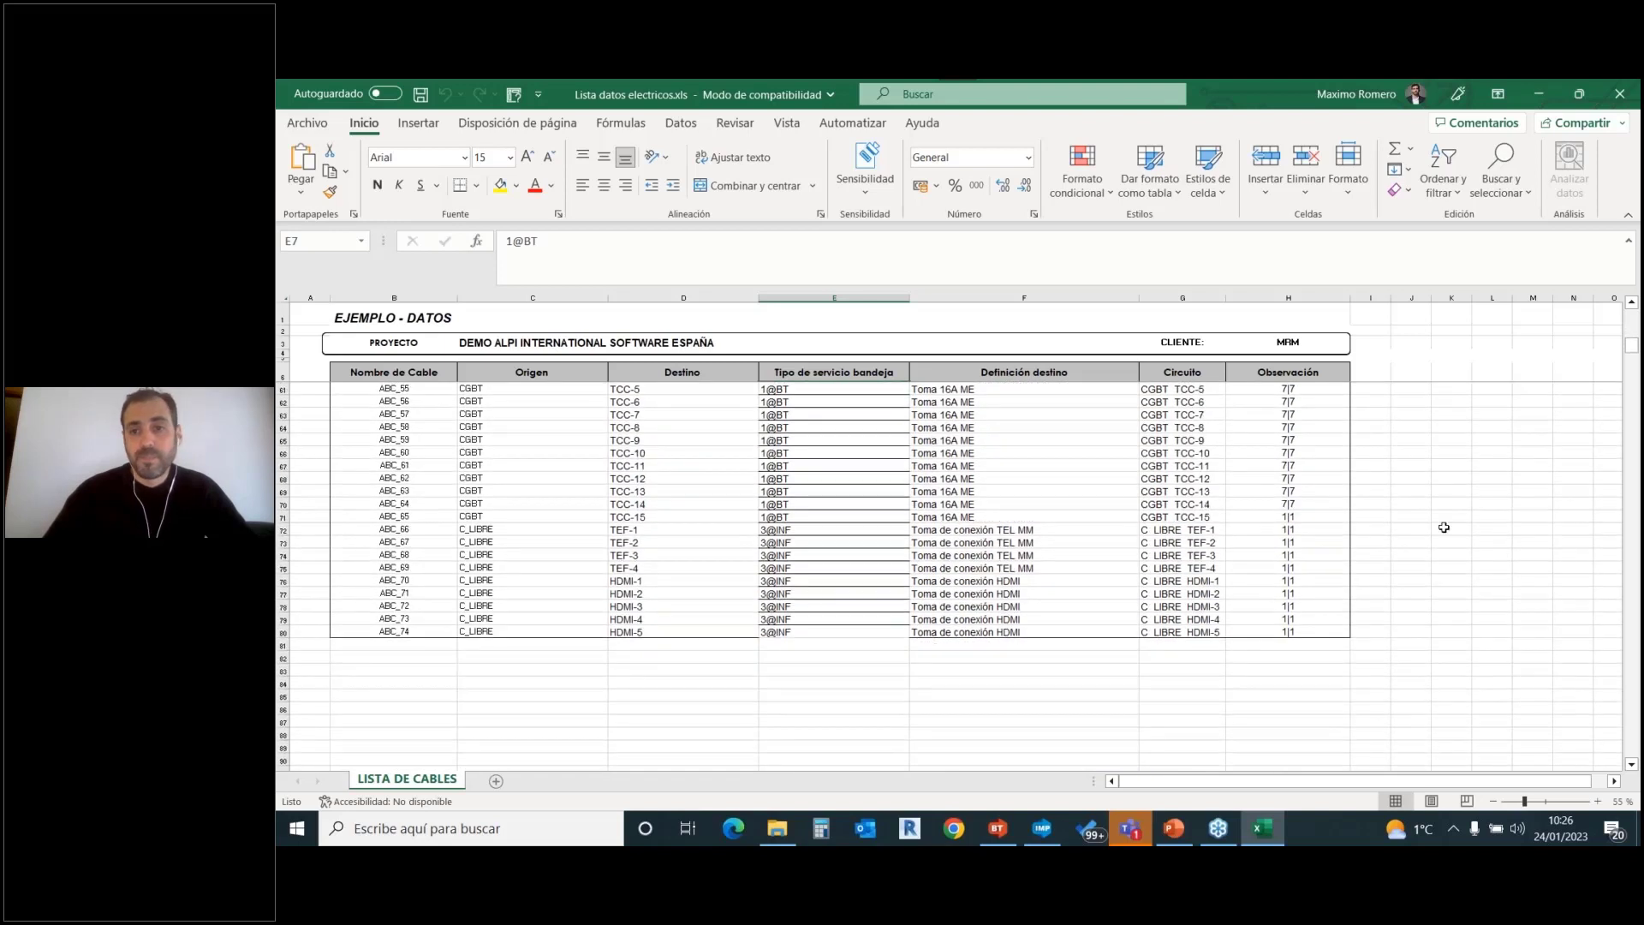
Minimize the workbook, return to the Clínica_Plano_modelo drawing in AutoCAD and open the Caneco Explorer.
{"action": "left_click", "coordinate": [1540, 94]}
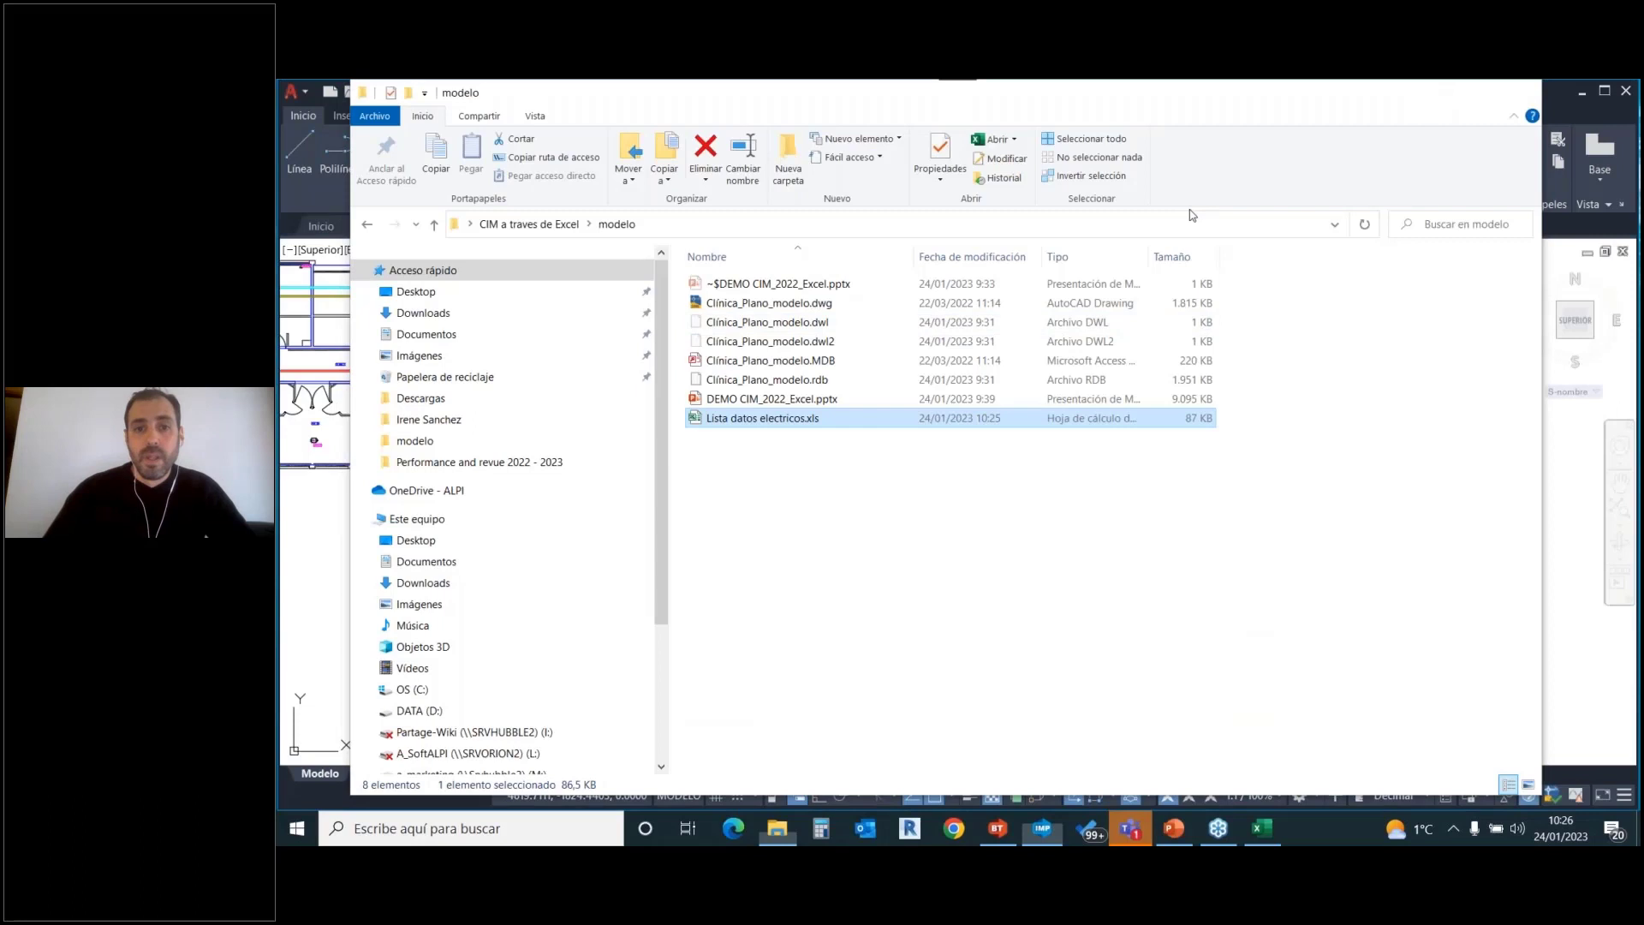
{"action": "key", "text": "alt+Tab"}
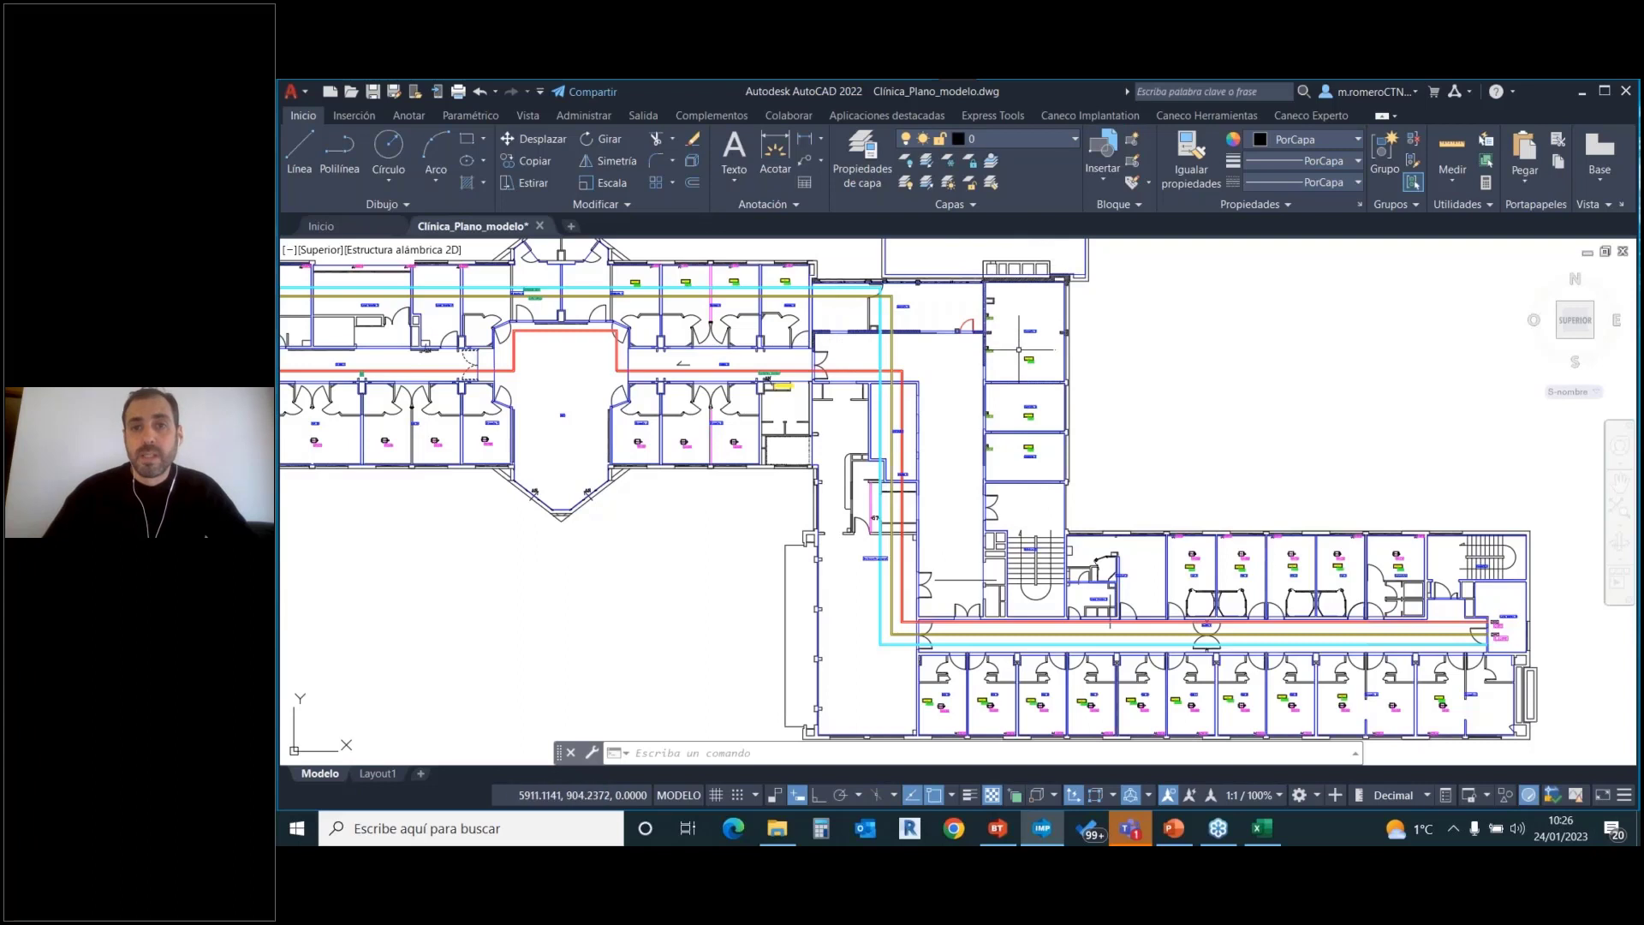
{"action": "left_click", "coordinate": [1090, 115]}
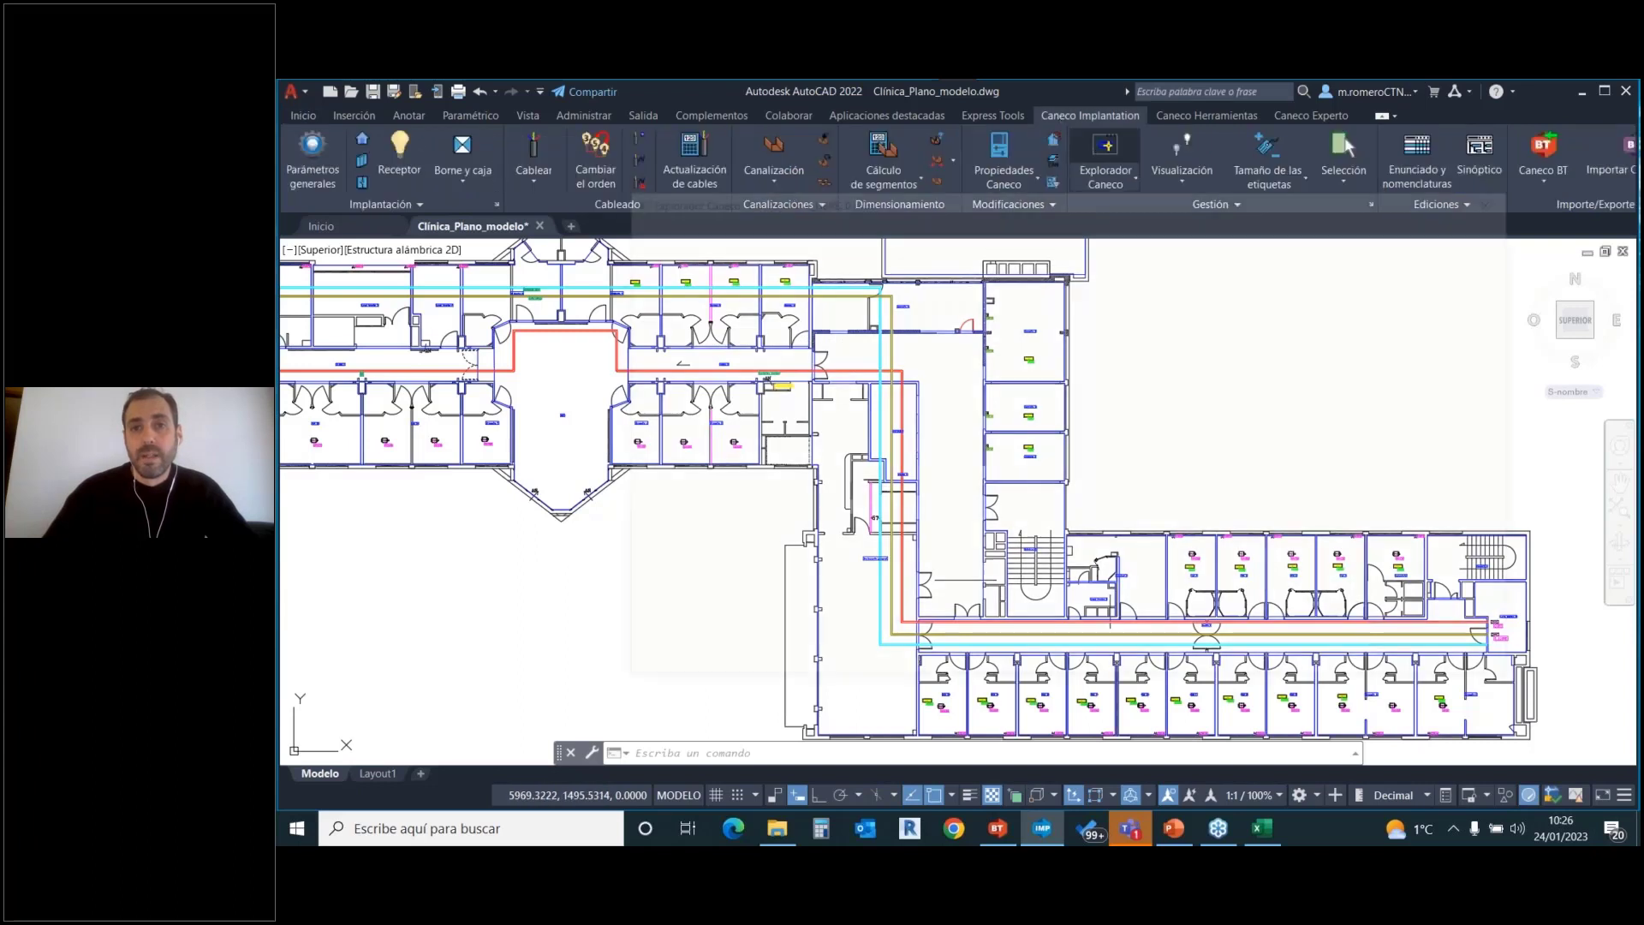
{"action": "left_click", "coordinate": [1106, 158]}
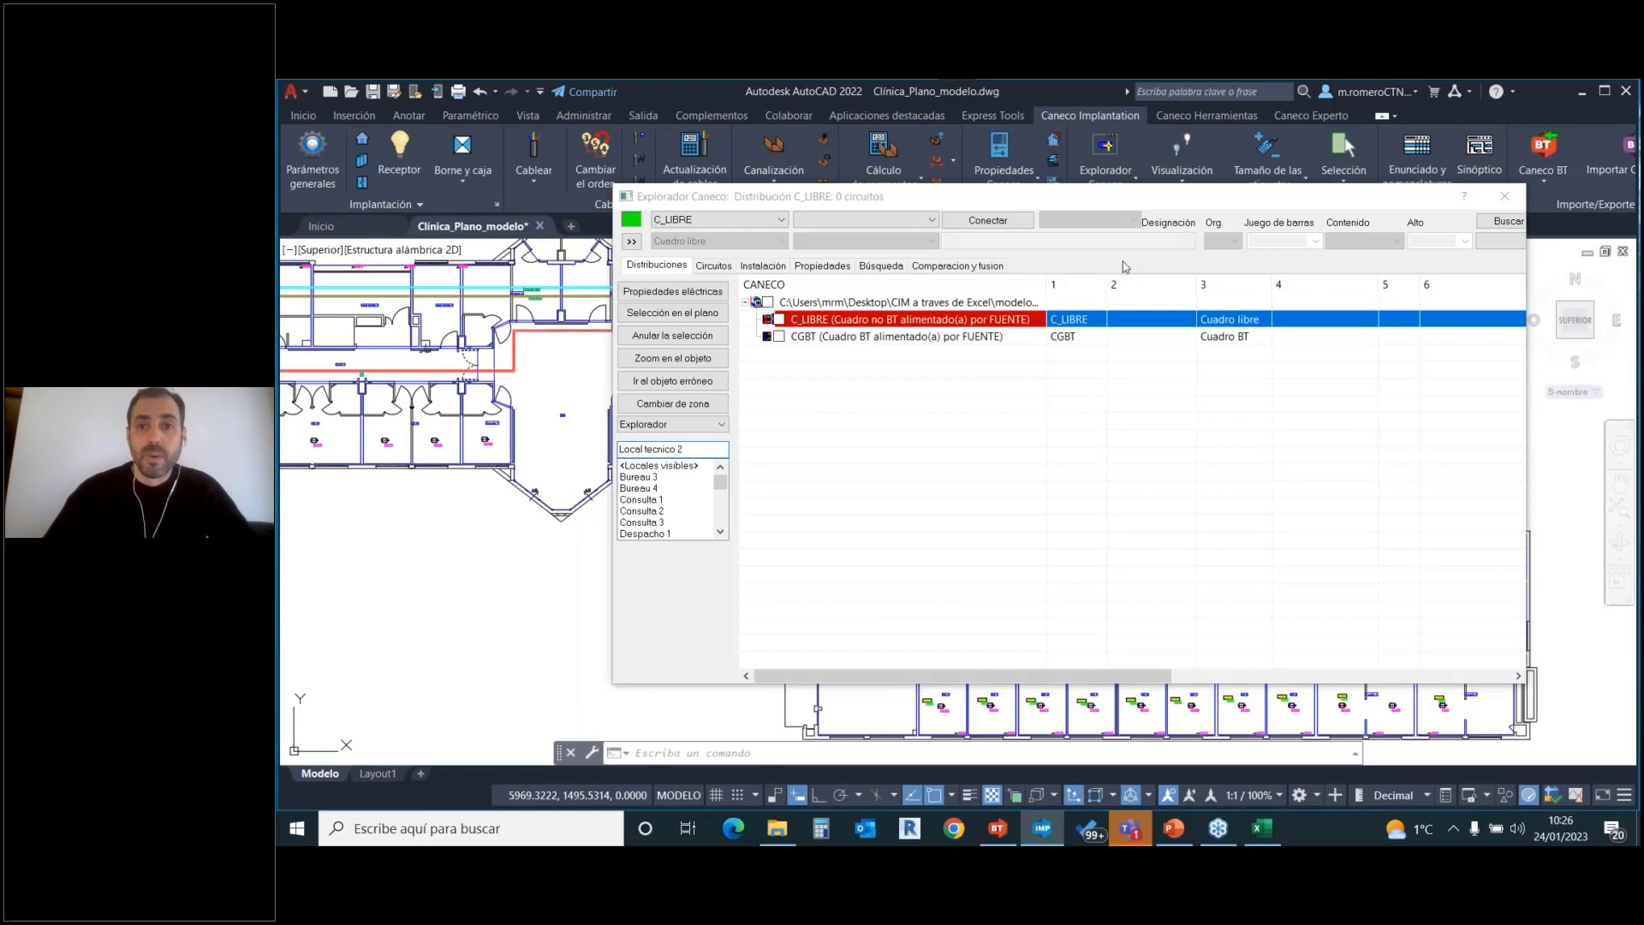
Export the cable list as ListaCables.CSV and the waypoint list as ListaPosiciones.CSV to the modelo folder, and close the Caneco Explorer.
{"action": "right_click", "coordinate": [1124, 266]}
{"action": "mouse_move", "coordinate": [1165, 496]}
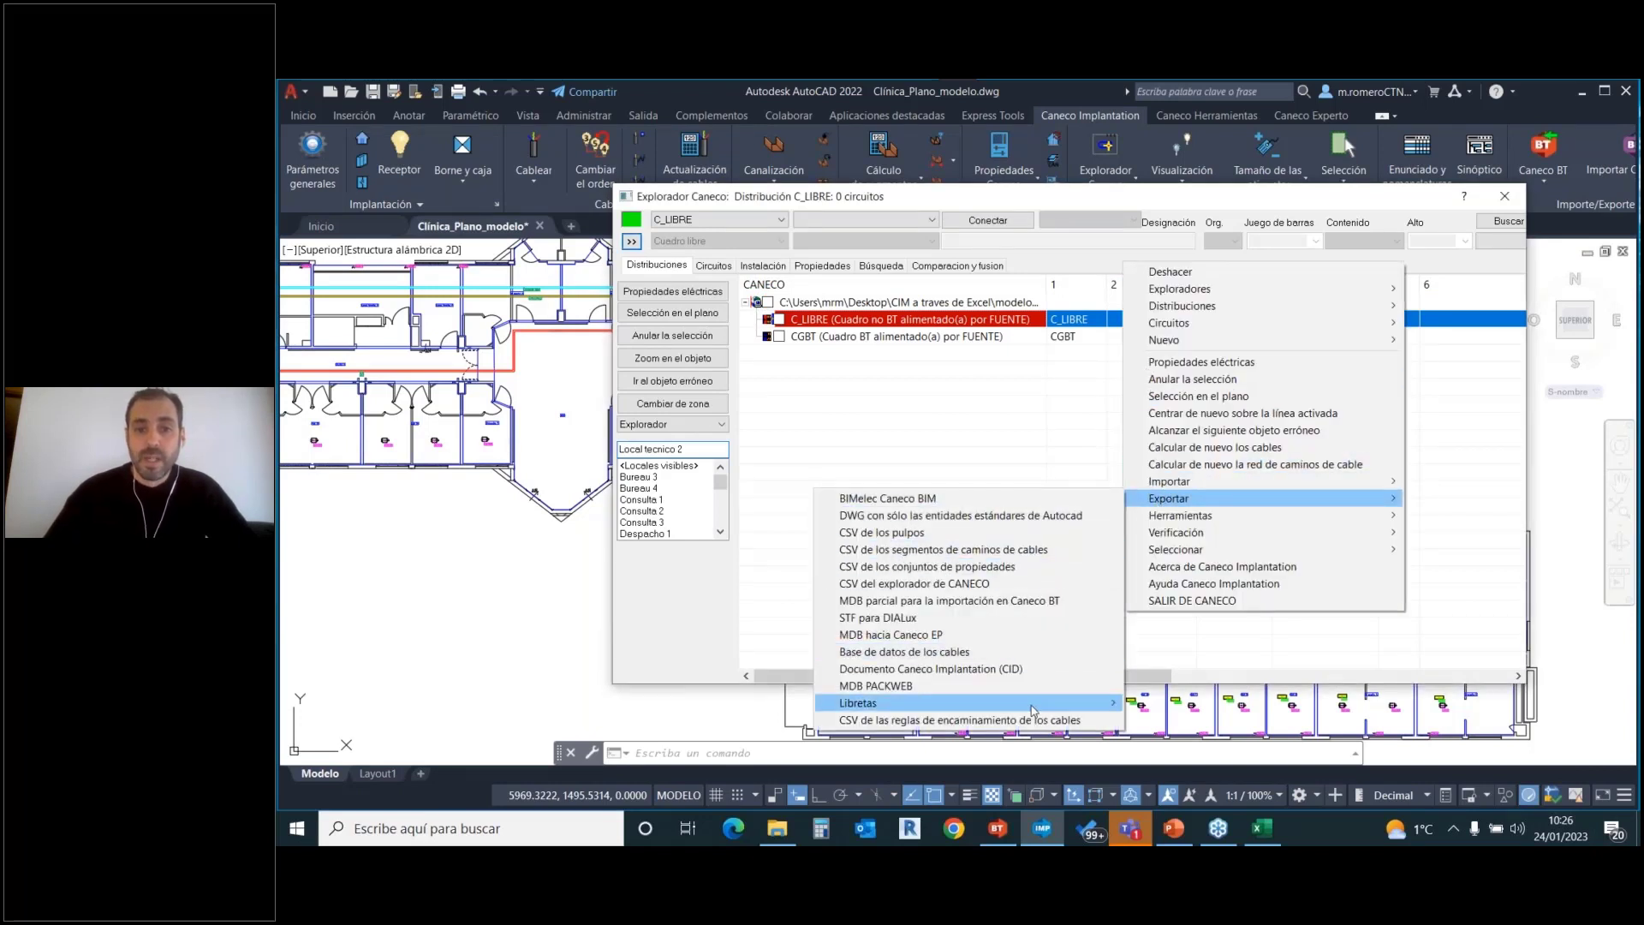
{"action": "mouse_move", "coordinate": [1112, 701]}
{"action": "left_click", "coordinate": [1165, 584]}
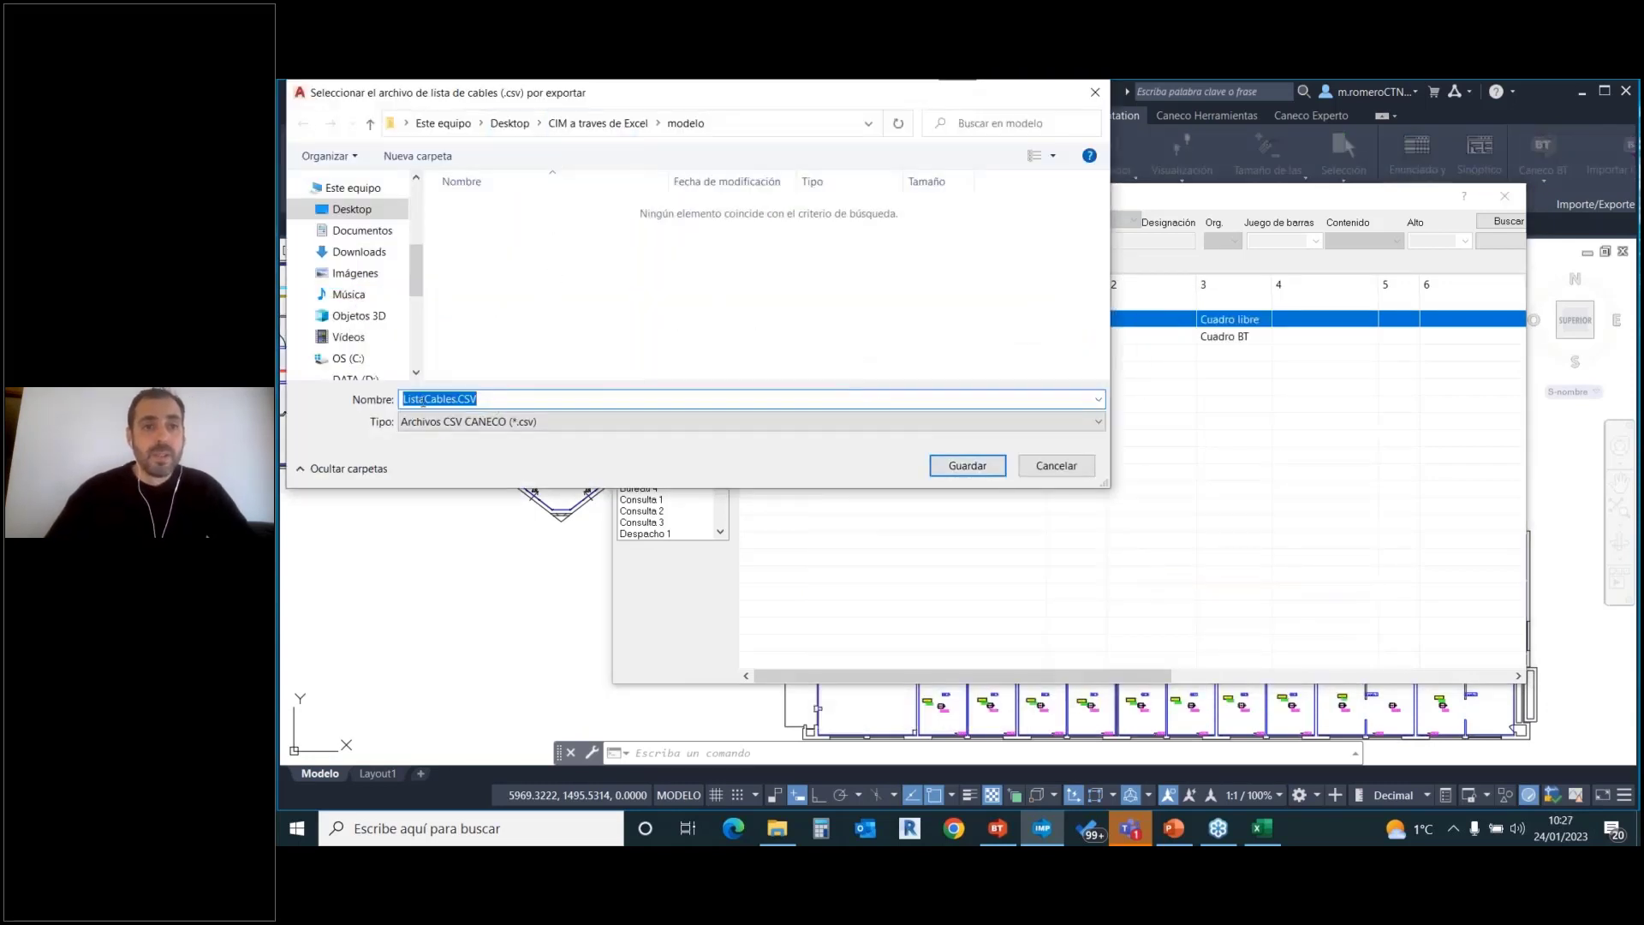
{"action": "left_click", "coordinate": [952, 467]}
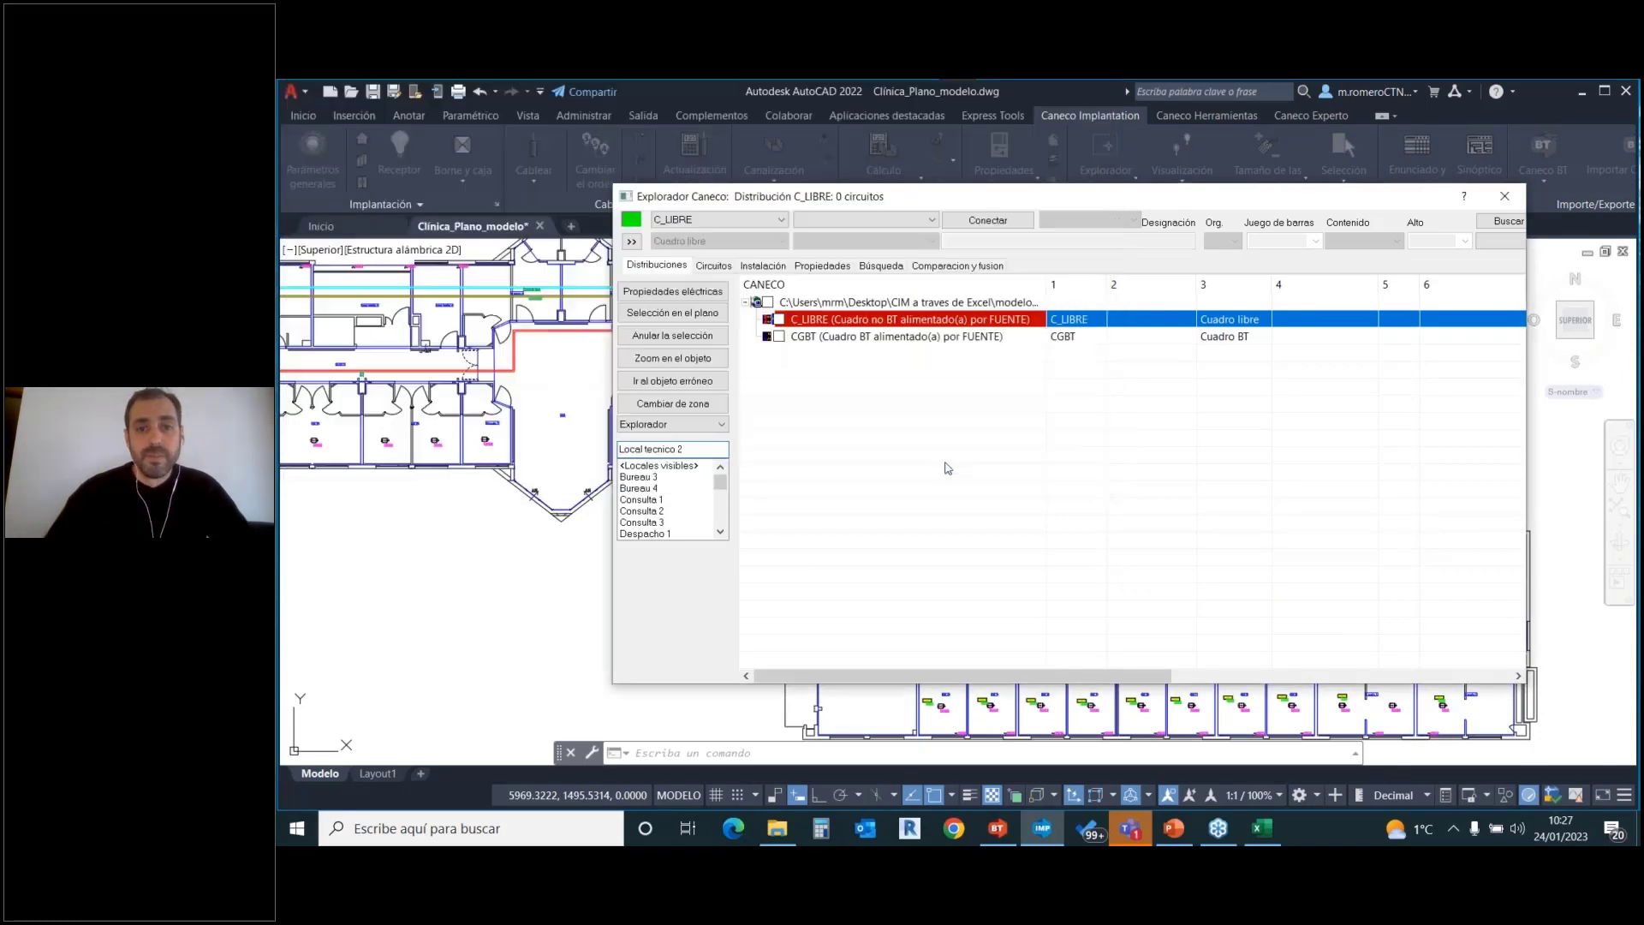
{"action": "left_click", "coordinate": [1376, 590]}
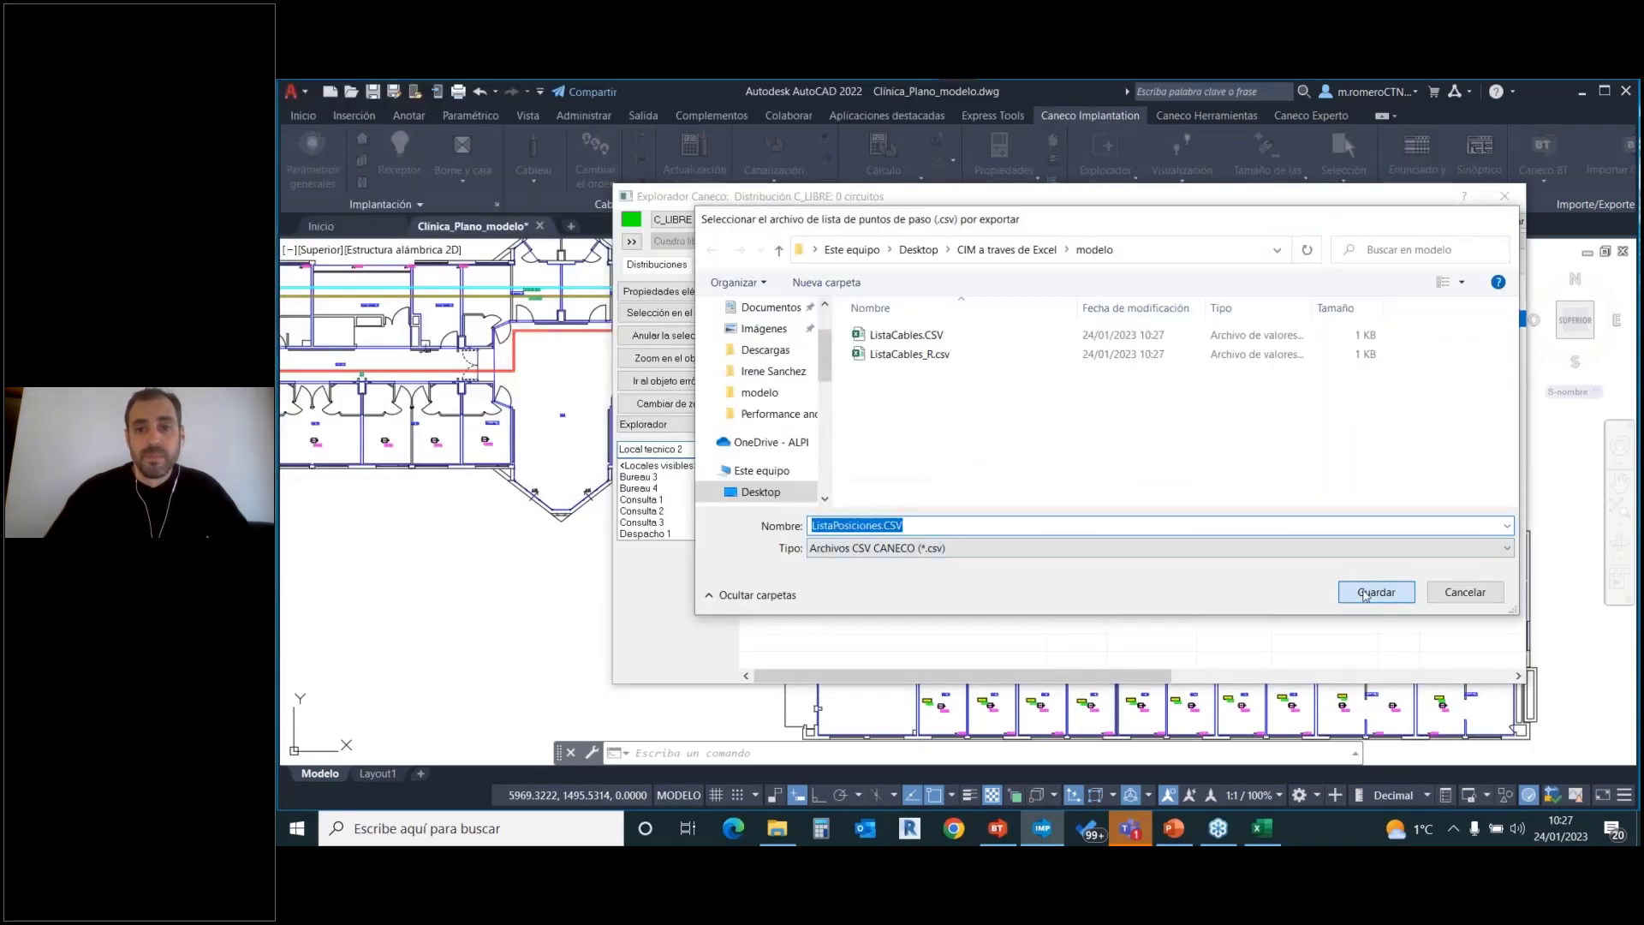
{"action": "left_click", "coordinate": [1505, 196]}
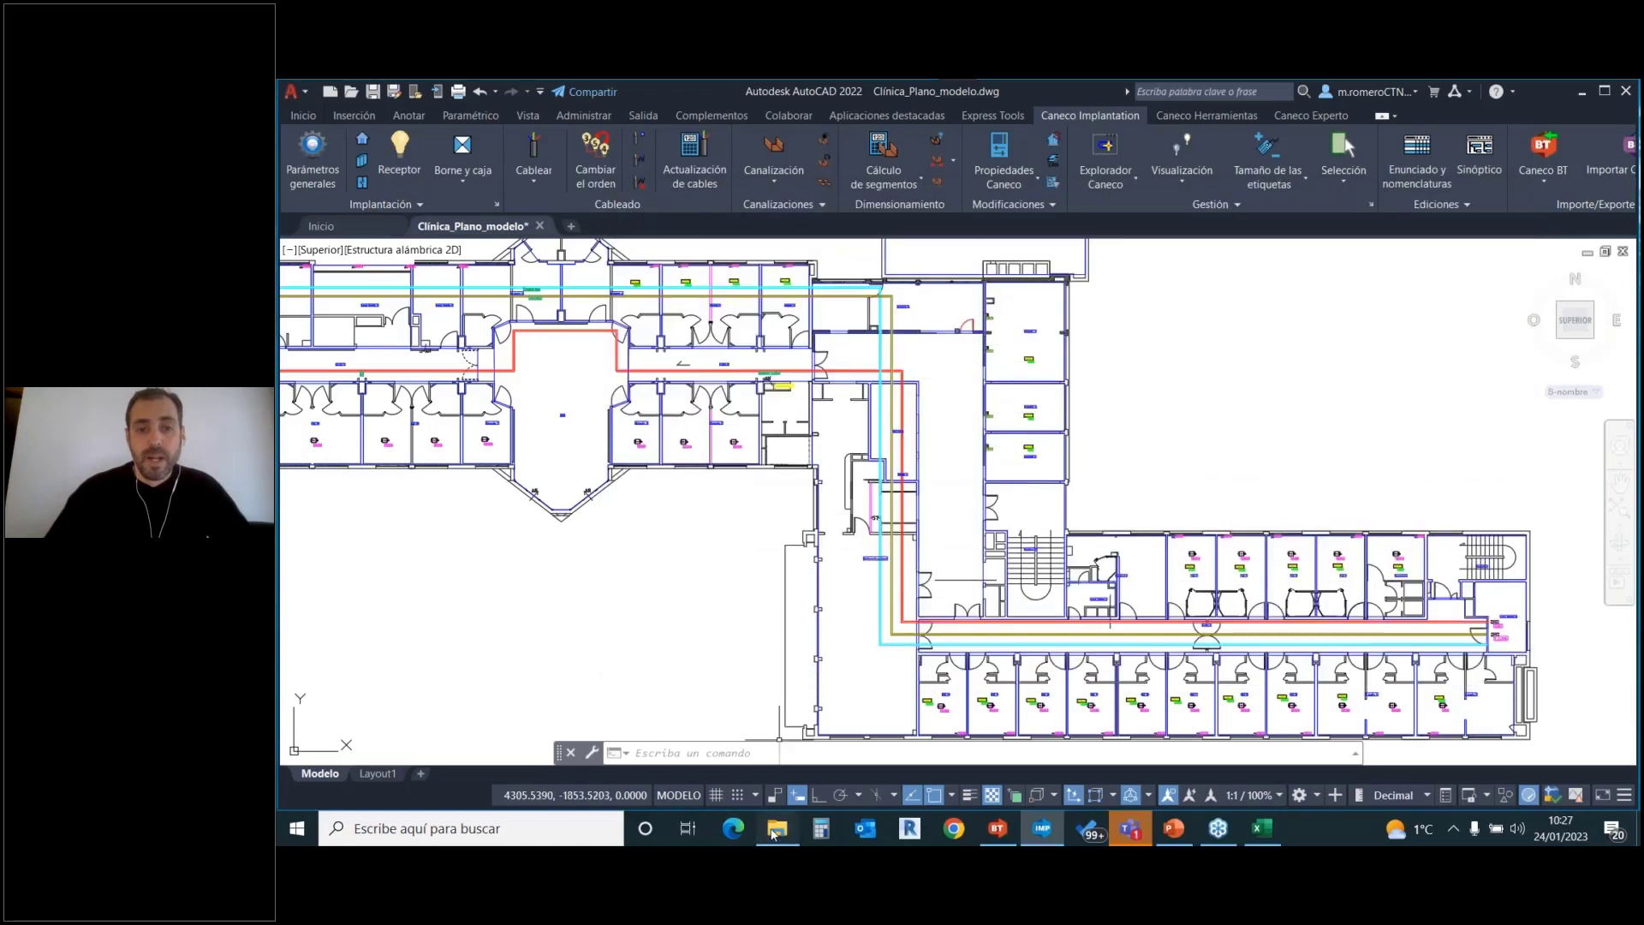
Open ListaCables.CSV from the modelo folder in Excel and fit all column widths to their headings.
{"action": "left_click", "coordinate": [775, 829]}
{"action": "left_click", "coordinate": [780, 439]}
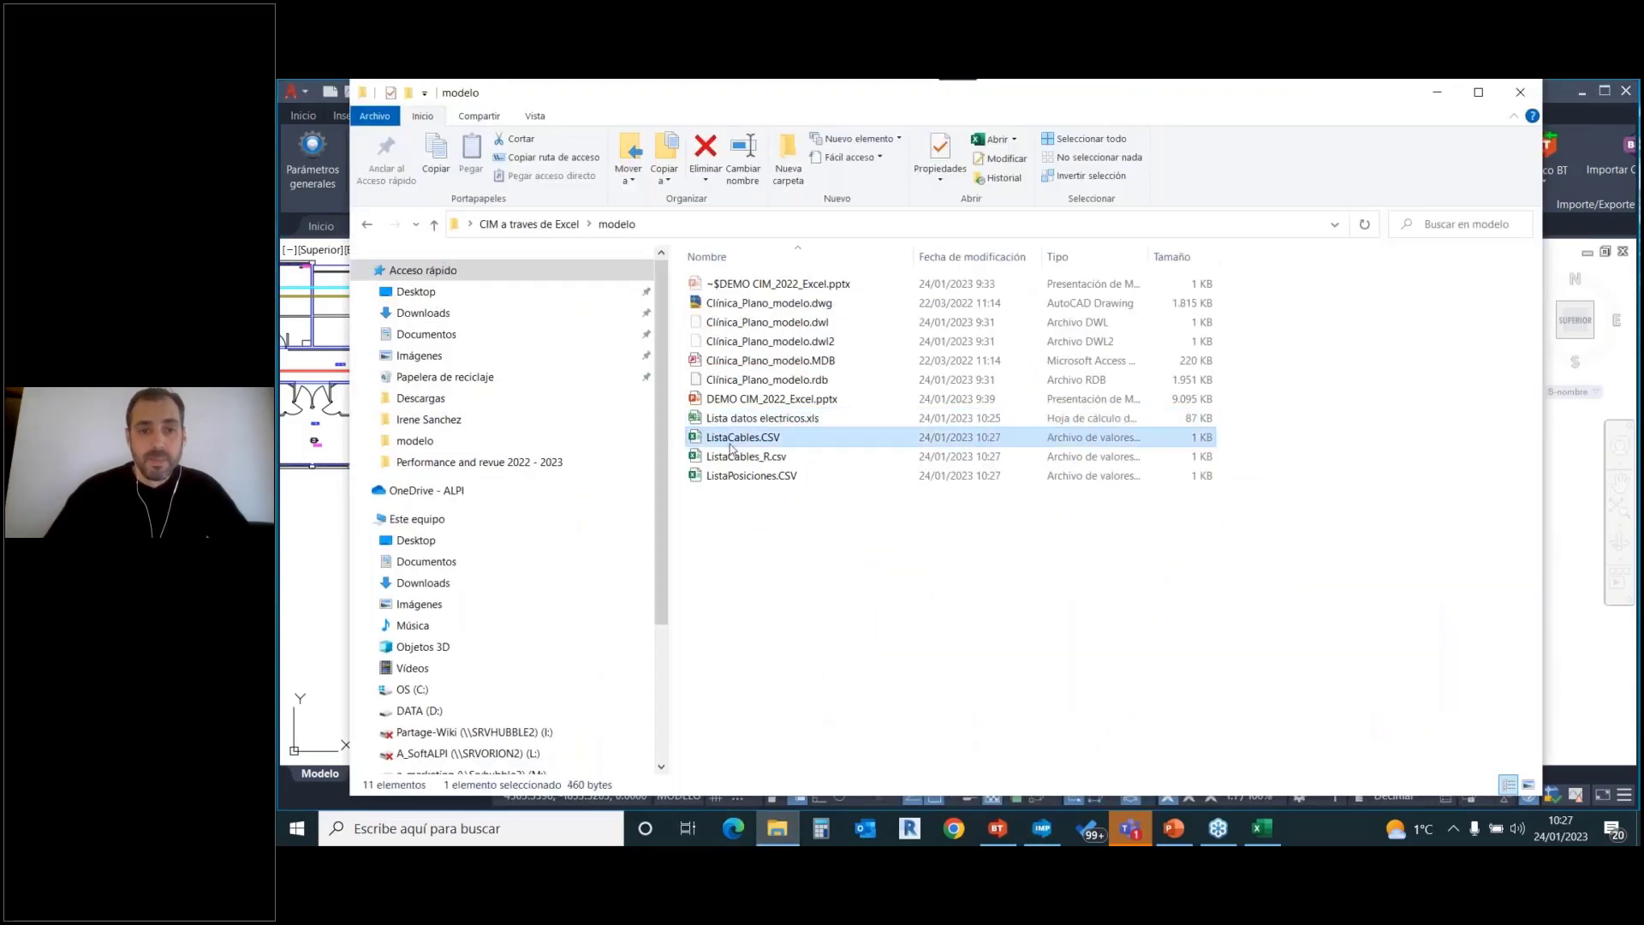
{"action": "double_click", "coordinate": [781, 438]}
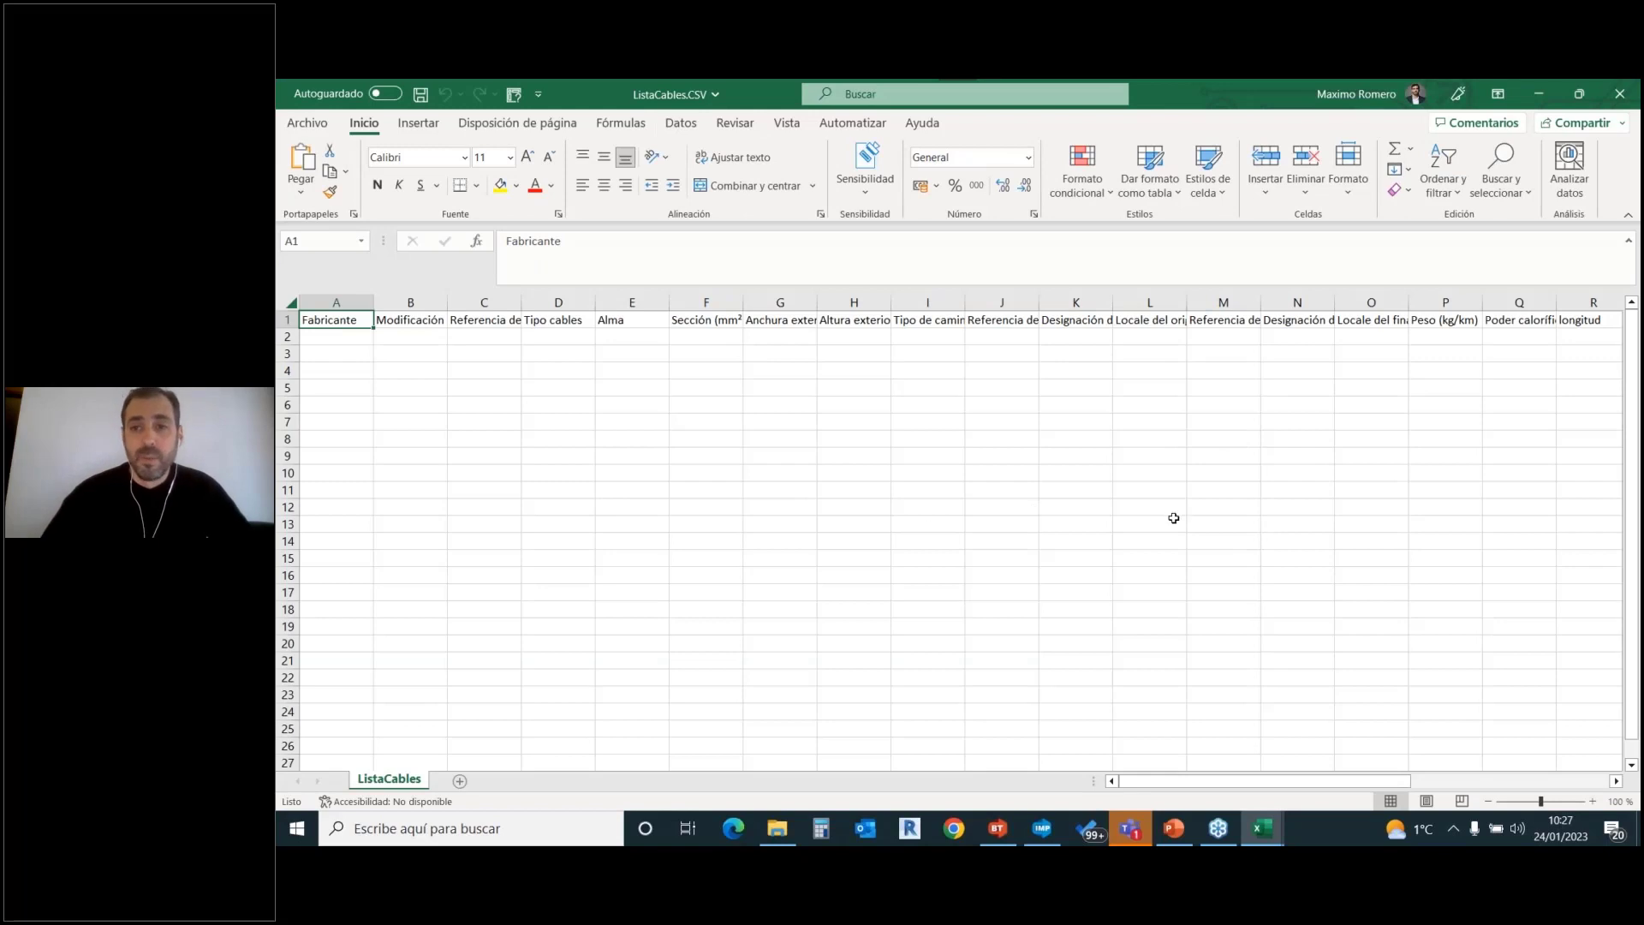
{"action": "left_click", "coordinate": [291, 302]}
{"action": "double_click", "coordinate": [376, 304]}
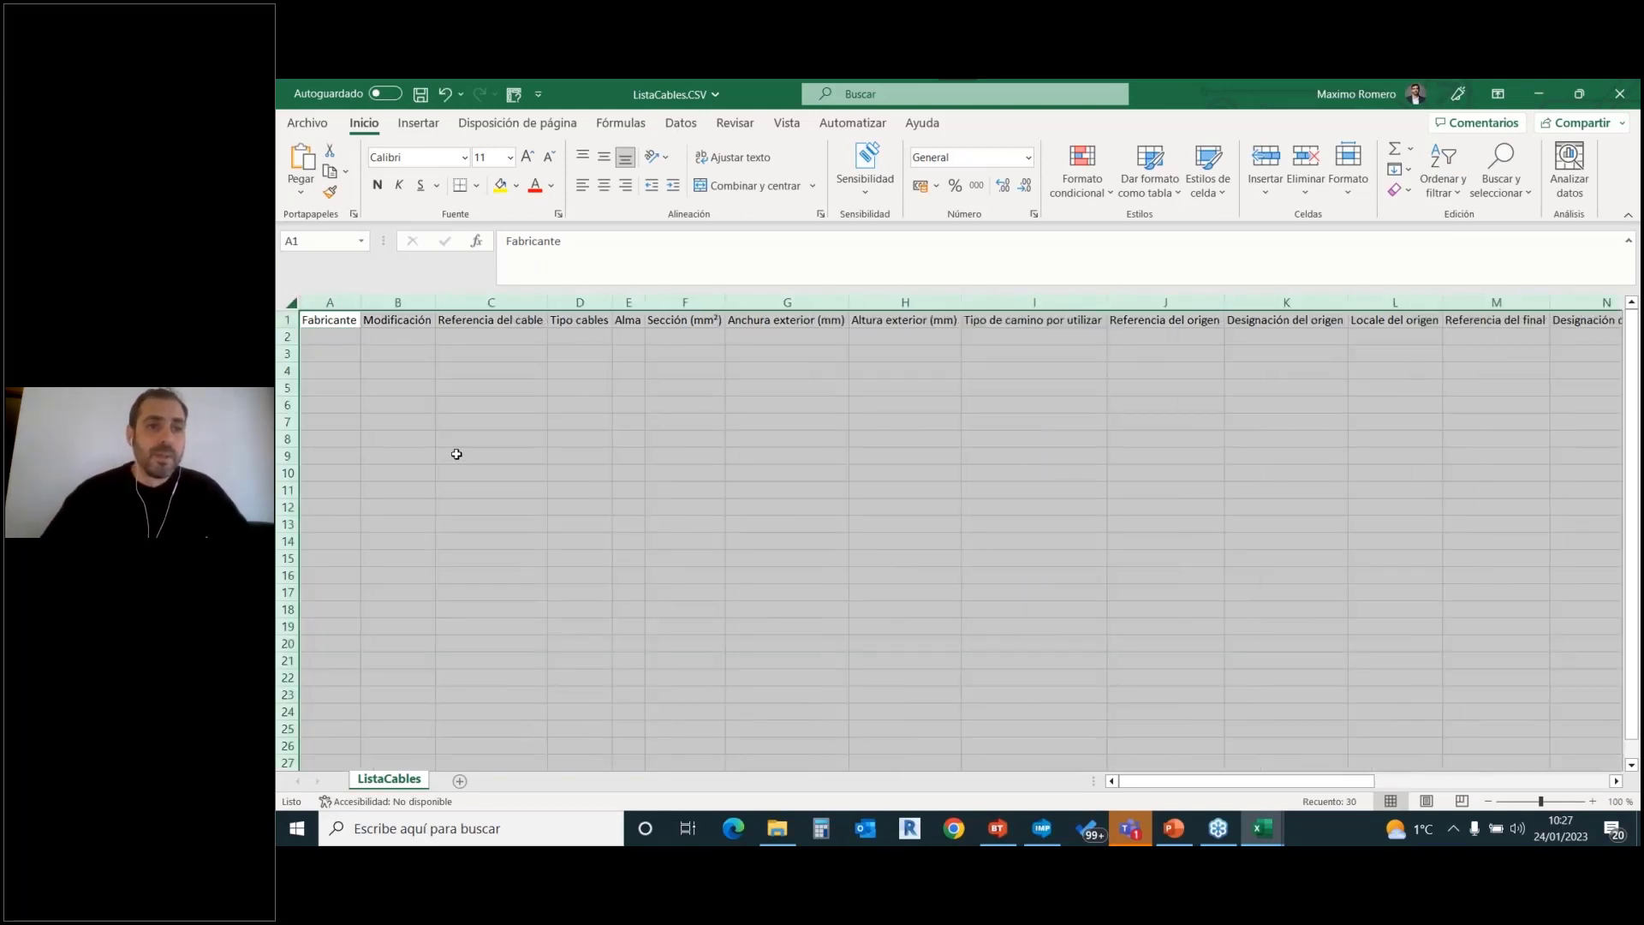
Examine the ListaCables.CSV headings, from cable reference, type, core and section through path type, origin and final references to circuit.
{"action": "left_click", "coordinate": [468, 339]}
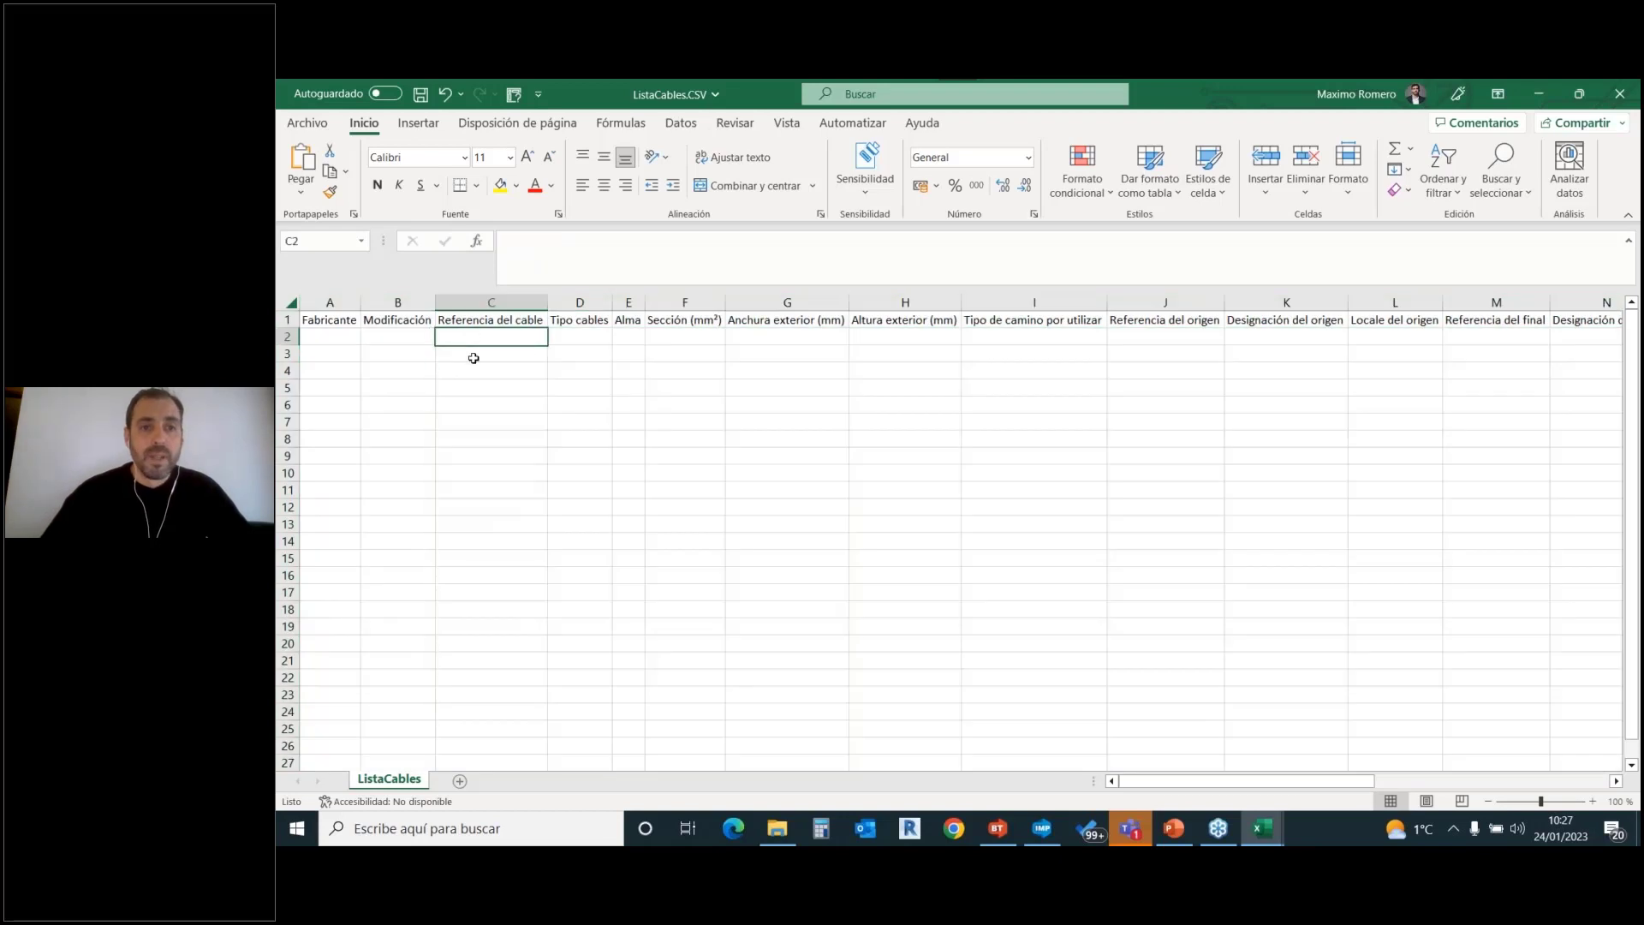
{"action": "left_click", "coordinate": [582, 340]}
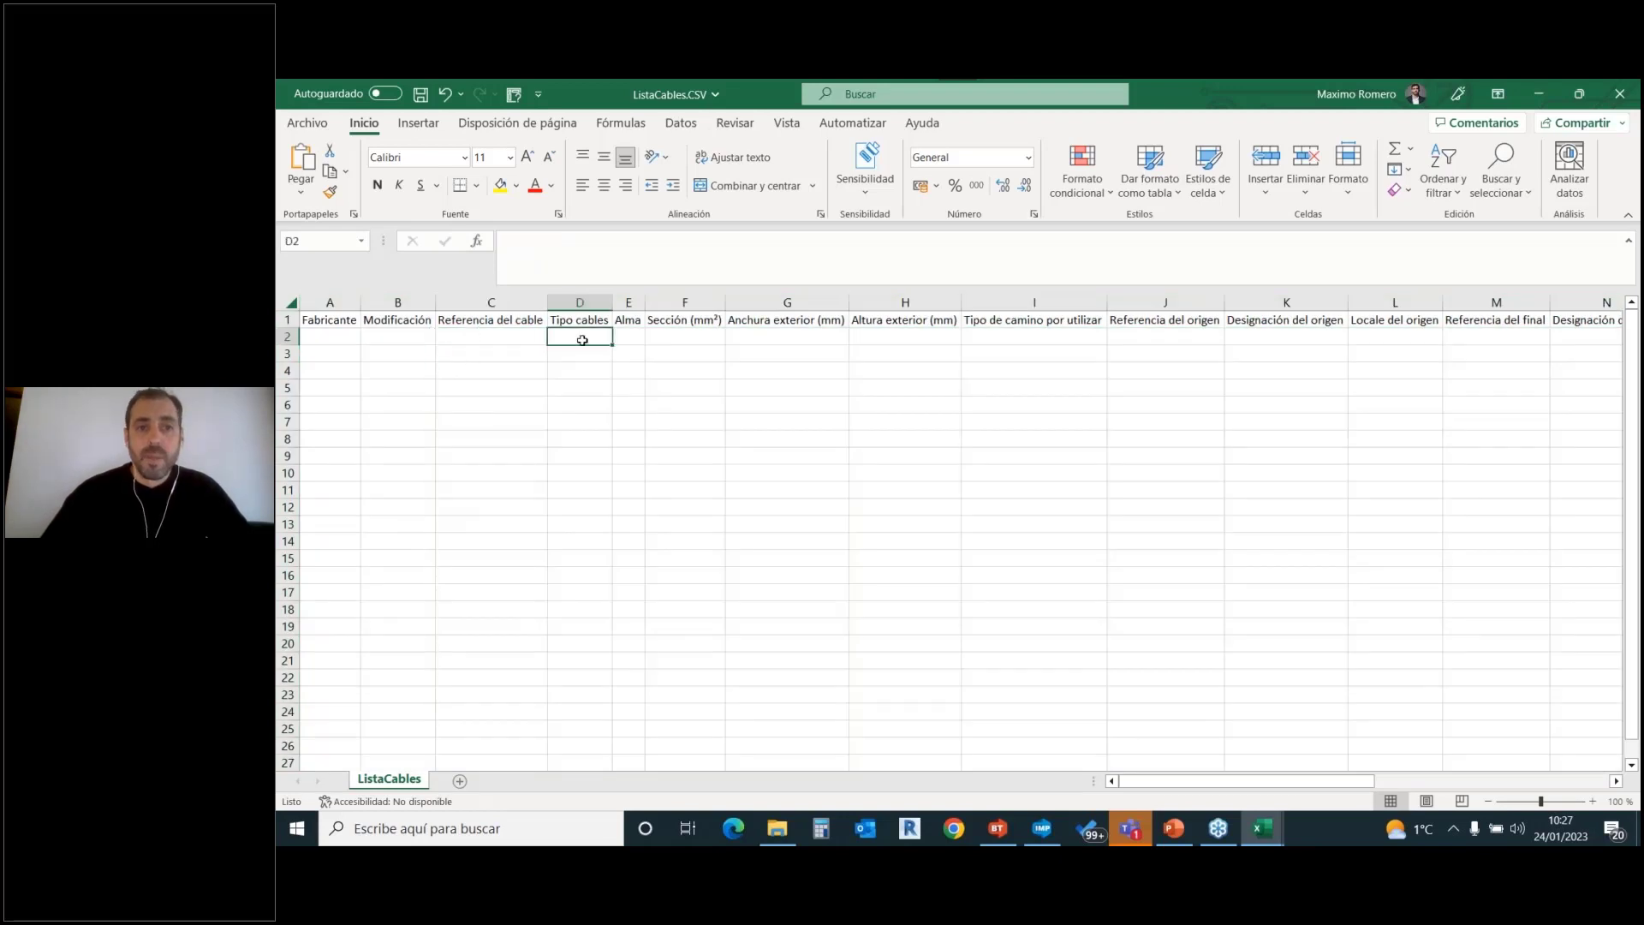
{"action": "left_click", "coordinate": [637, 339]}
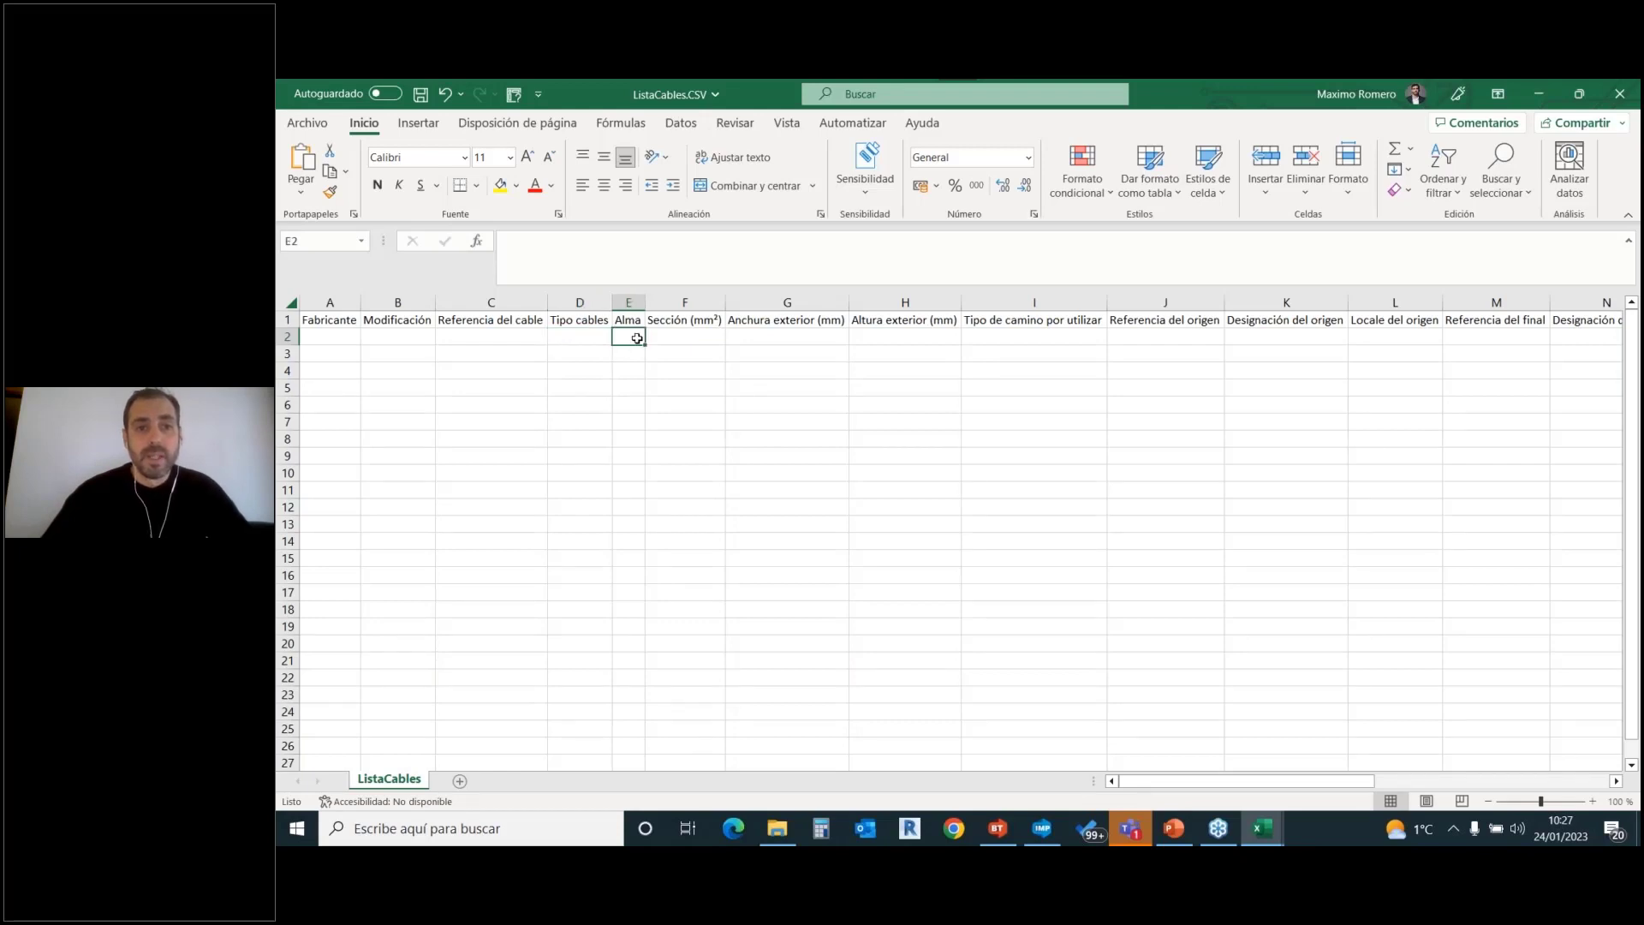
{"action": "left_click", "coordinate": [708, 336]}
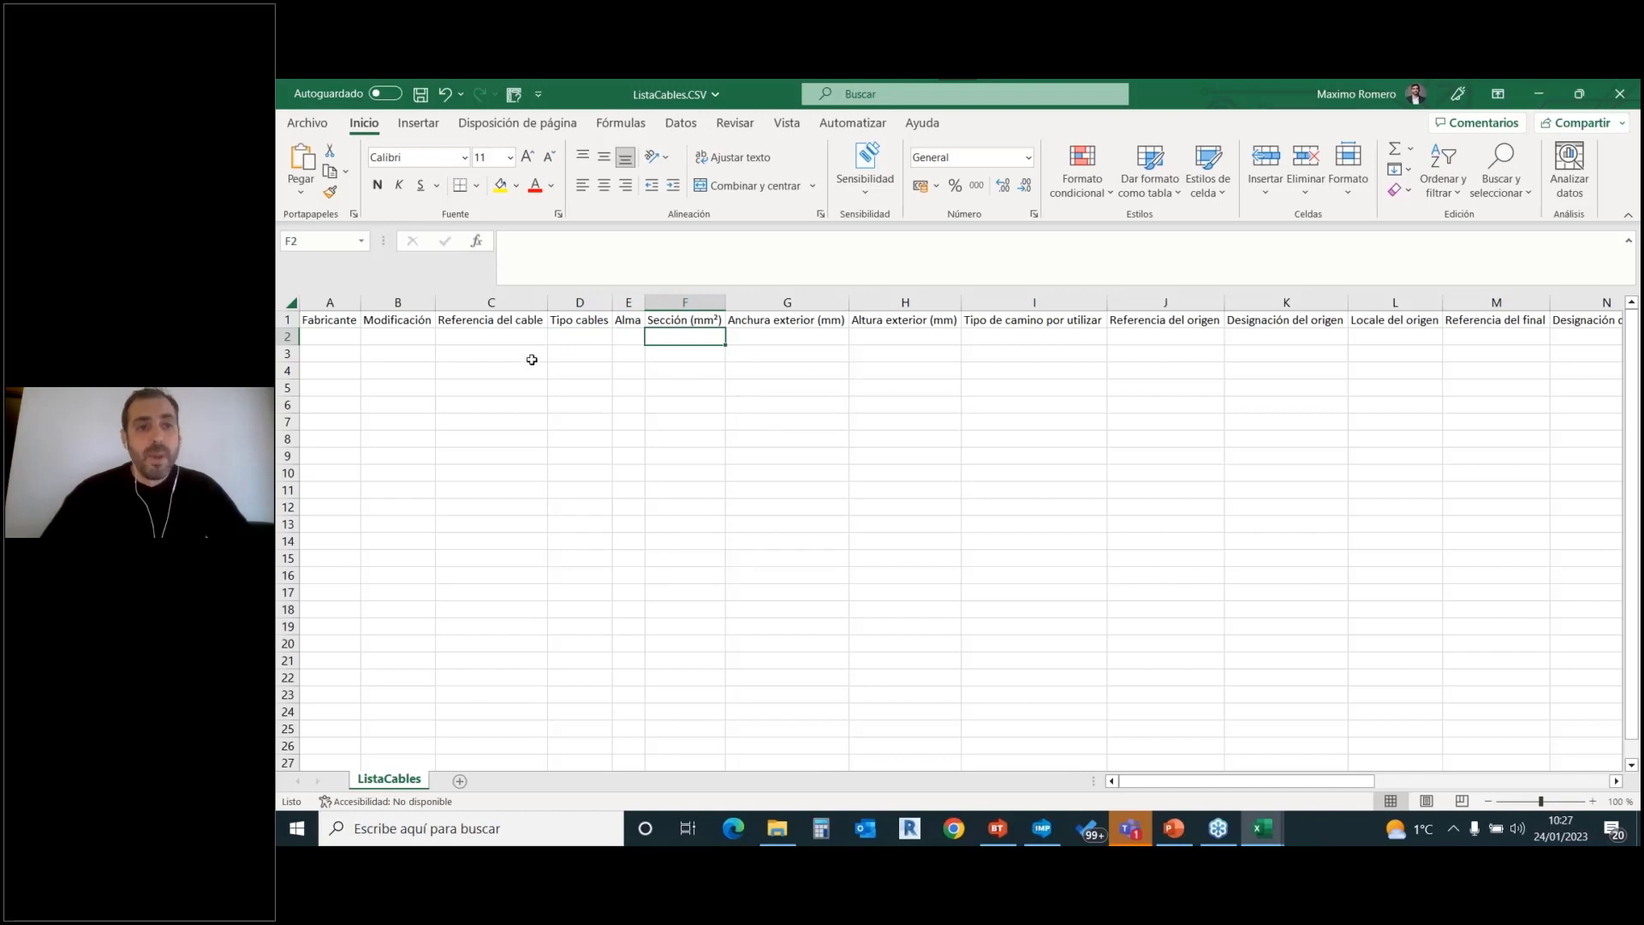
{"action": "left_click", "coordinate": [515, 334]}
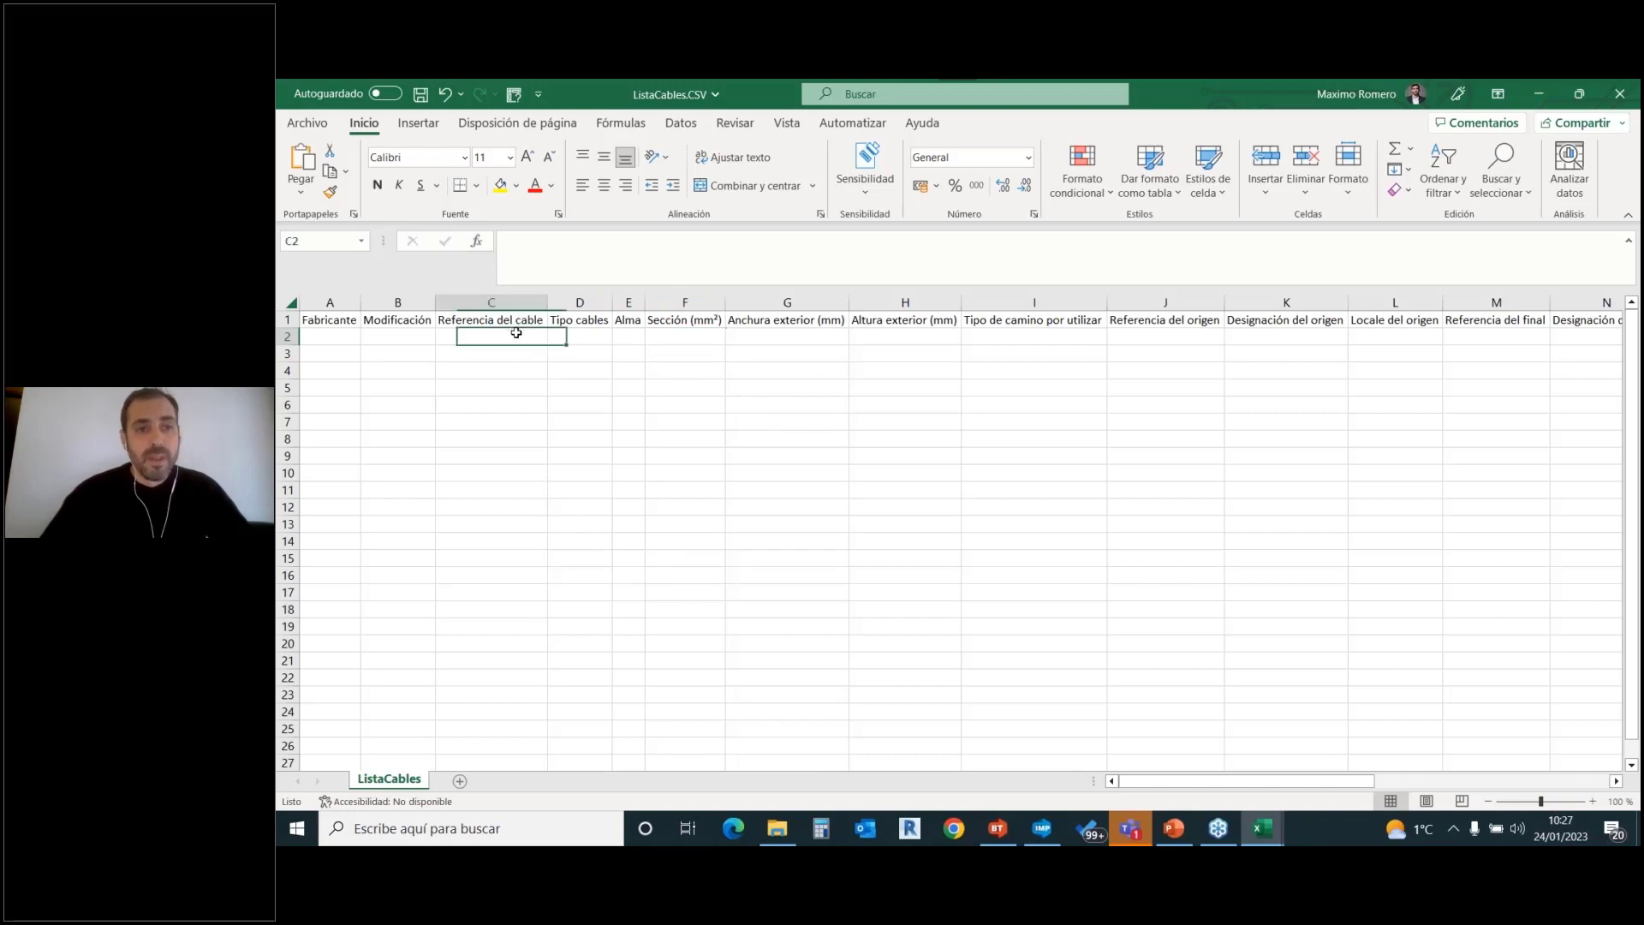
{"action": "left_click", "coordinate": [1020, 336]}
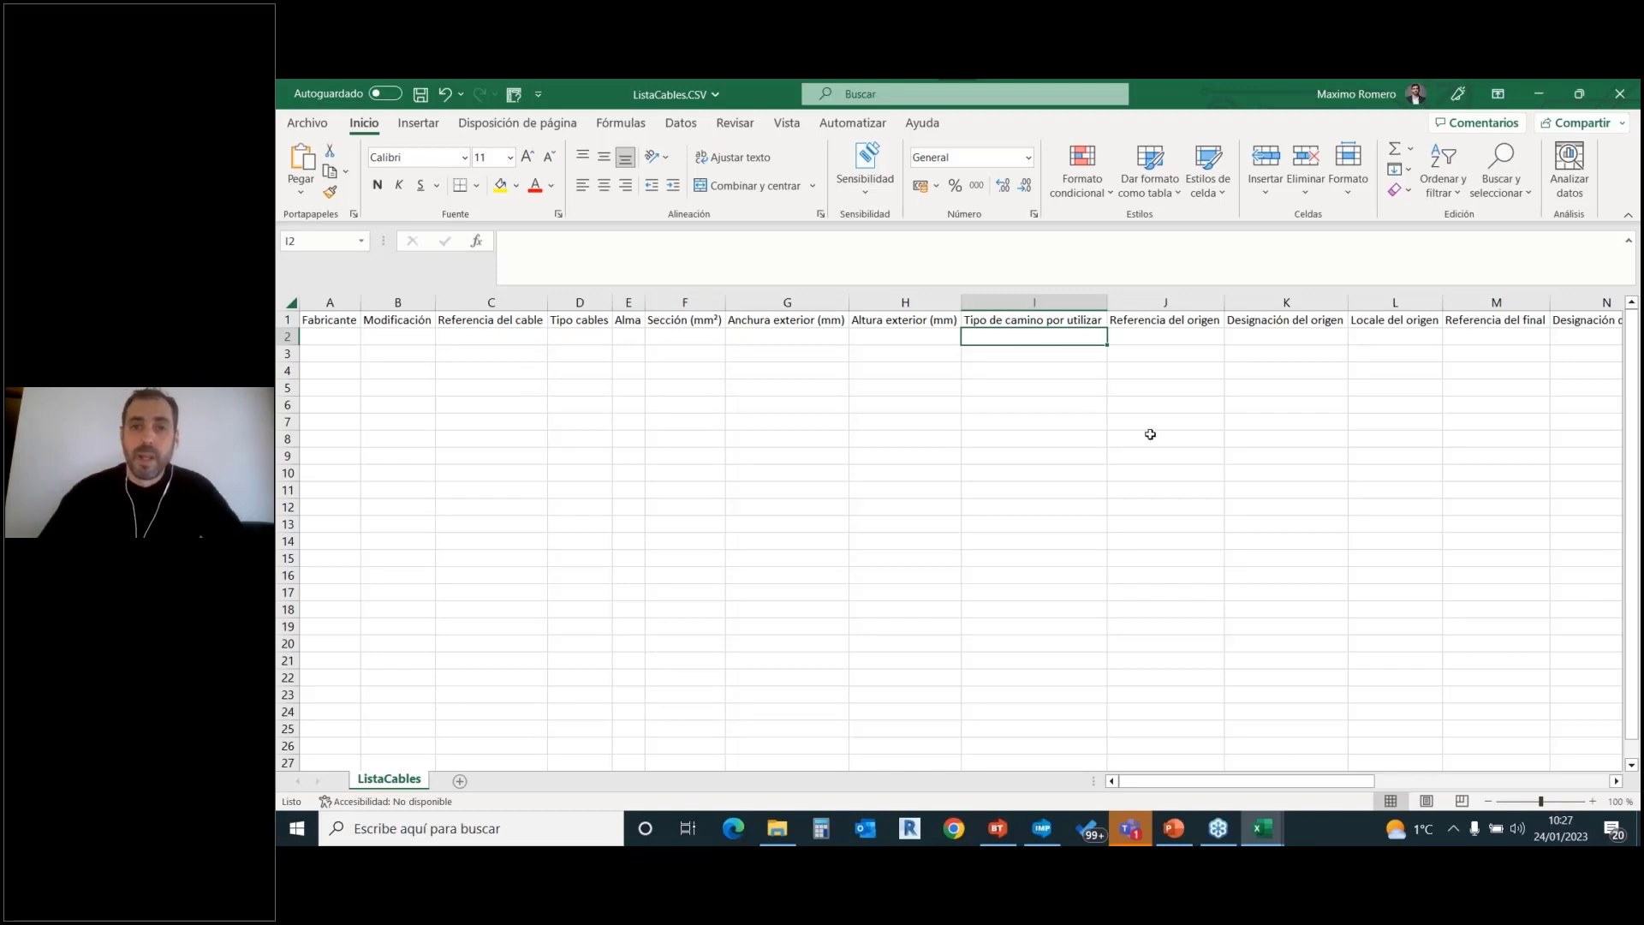
{"action": "left_click", "coordinate": [1141, 339]}
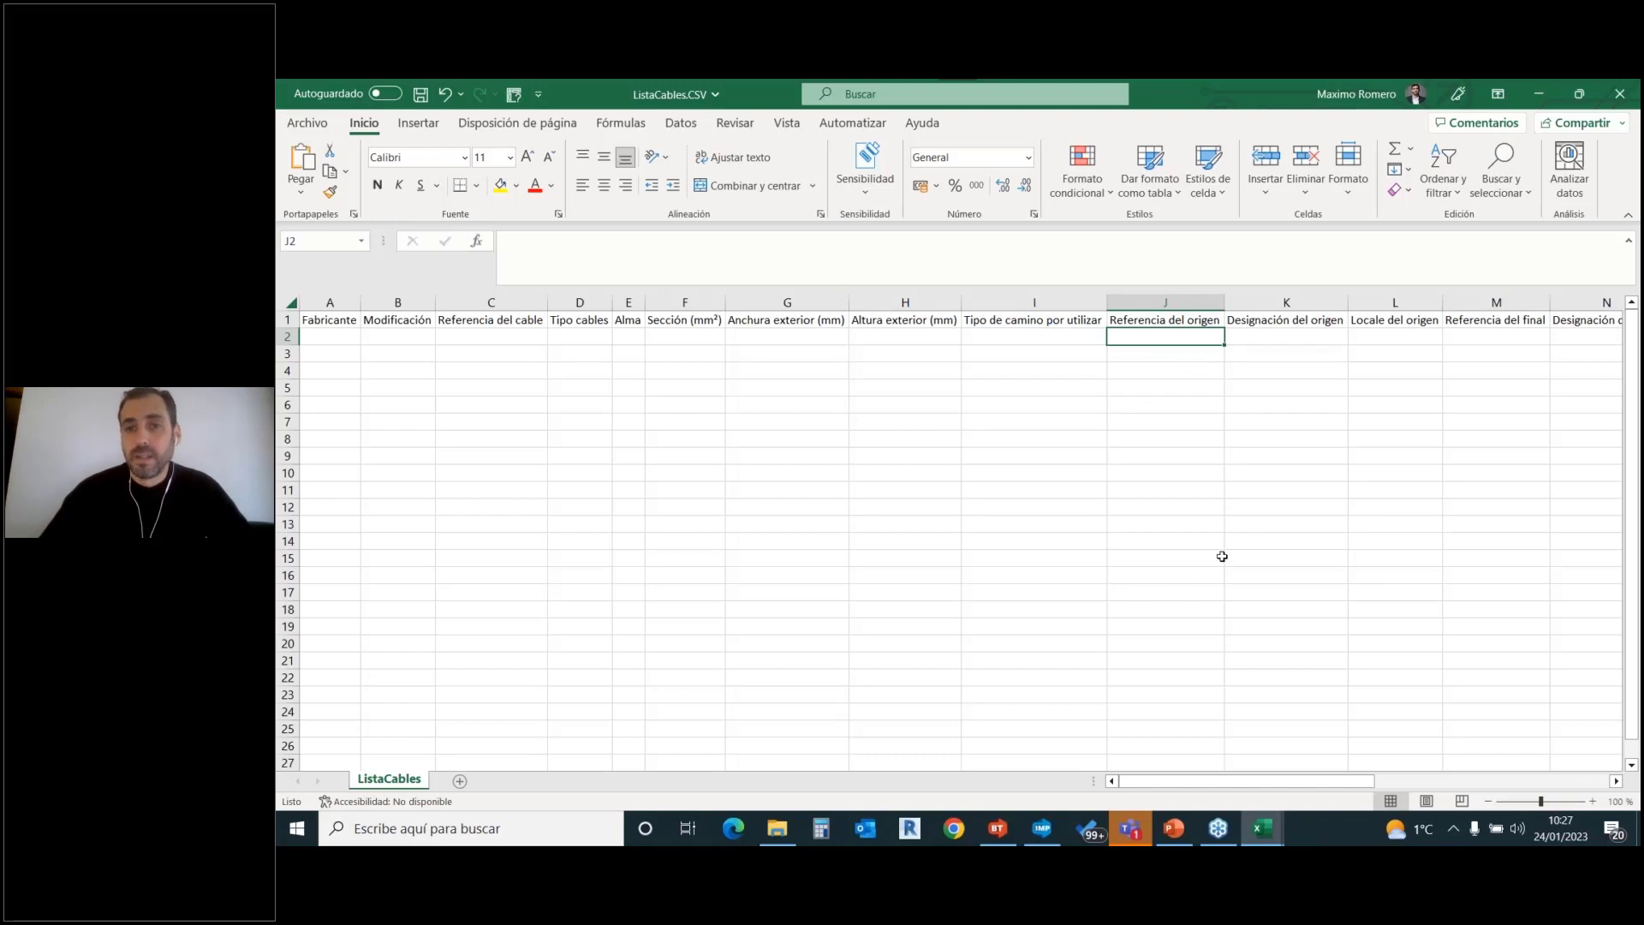
{"action": "left_click_drag", "start_coordinate": [1319, 782], "coordinate": [1372, 782]}
{"action": "left_click", "coordinate": [1204, 338]}
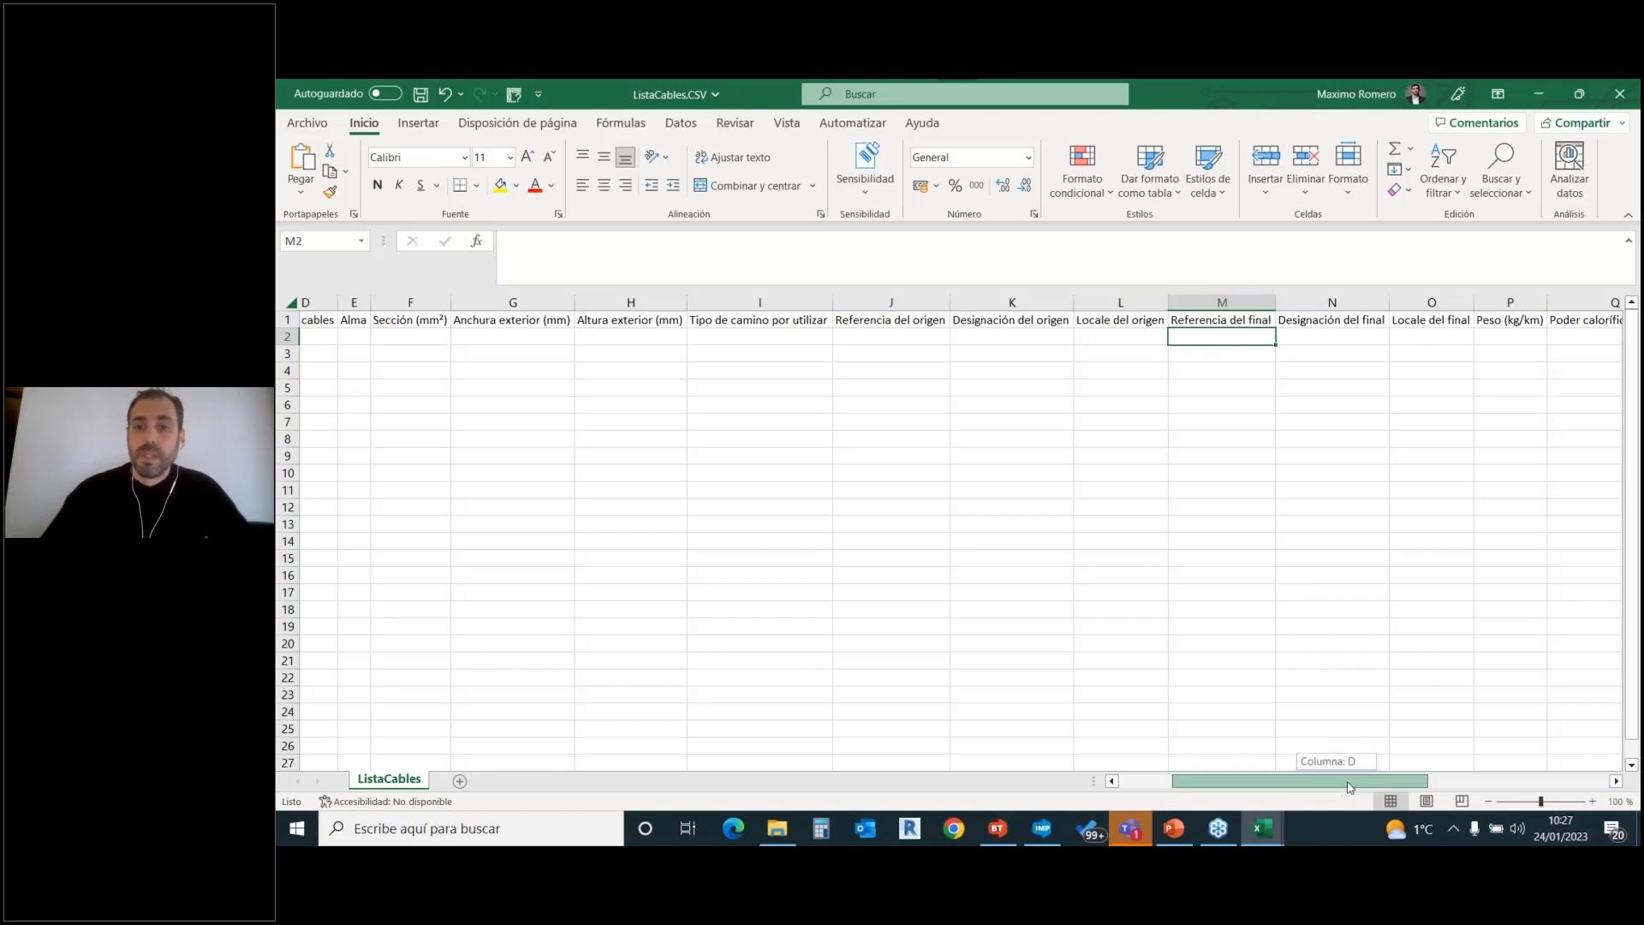
{"action": "left_click_drag", "start_coordinate": [1338, 781], "coordinate": [1512, 780]}
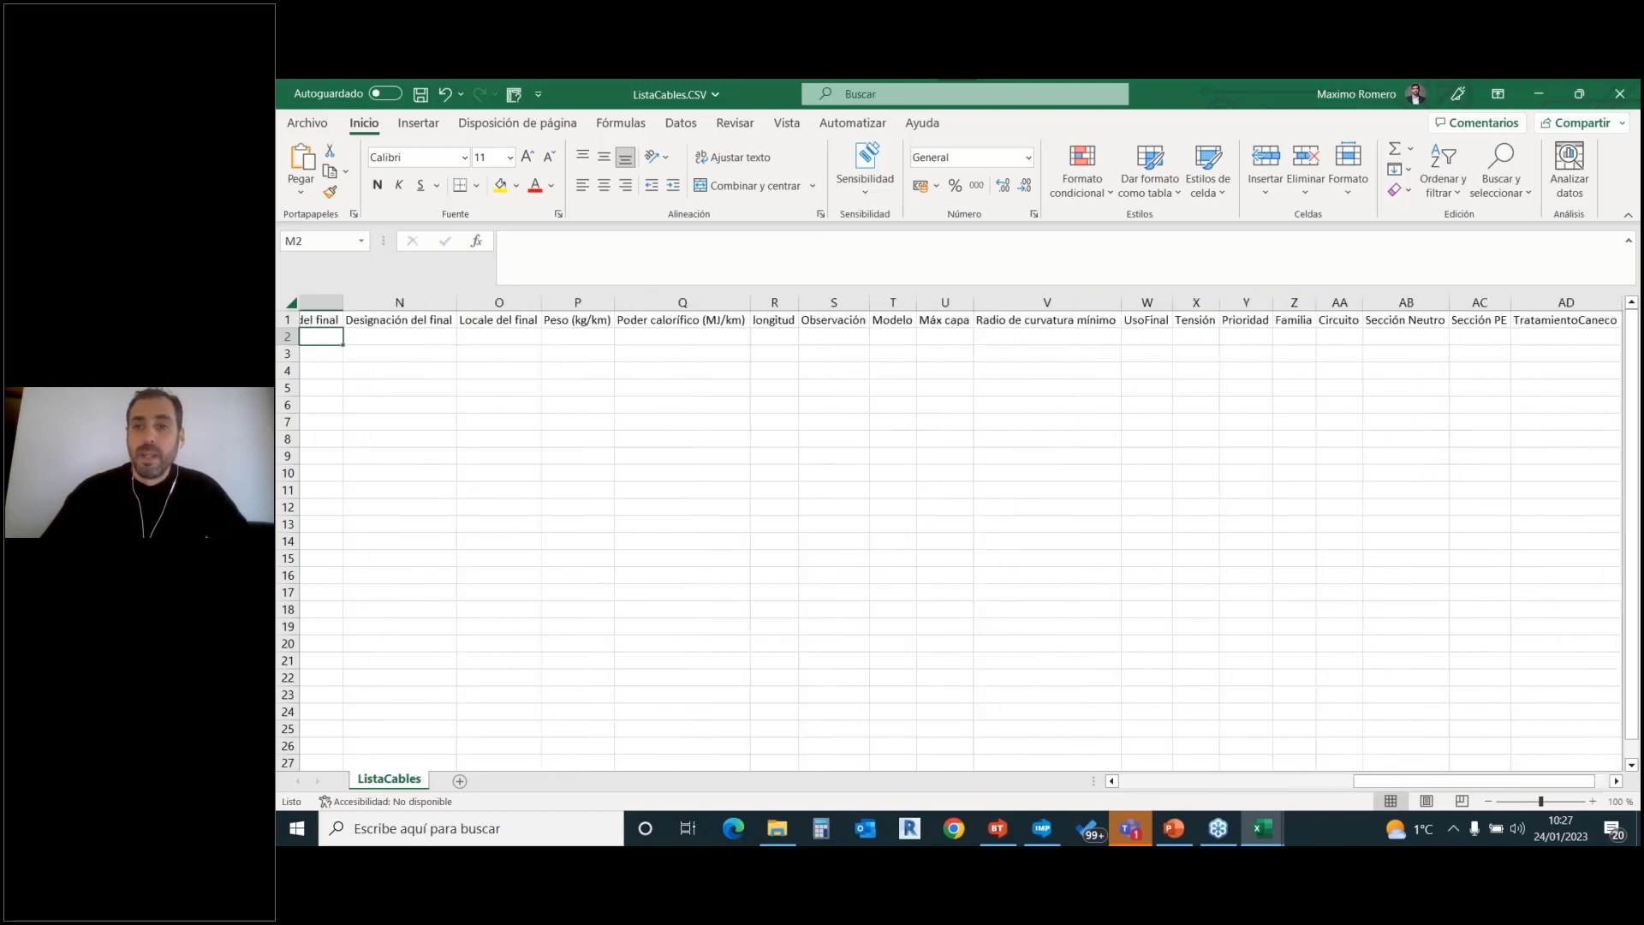
{"action": "left_click", "coordinate": [1333, 335]}
{"action": "left_click_drag", "start_coordinate": [1435, 781], "coordinate": [1208, 782]}
Copy all cable names, ABC_1 to ABC_74, from Lista datos electricos.xls into the Referencia del cable column of ListaCables.CSV, starting at C2.
{"action": "mouse_move", "coordinate": [1253, 822]}
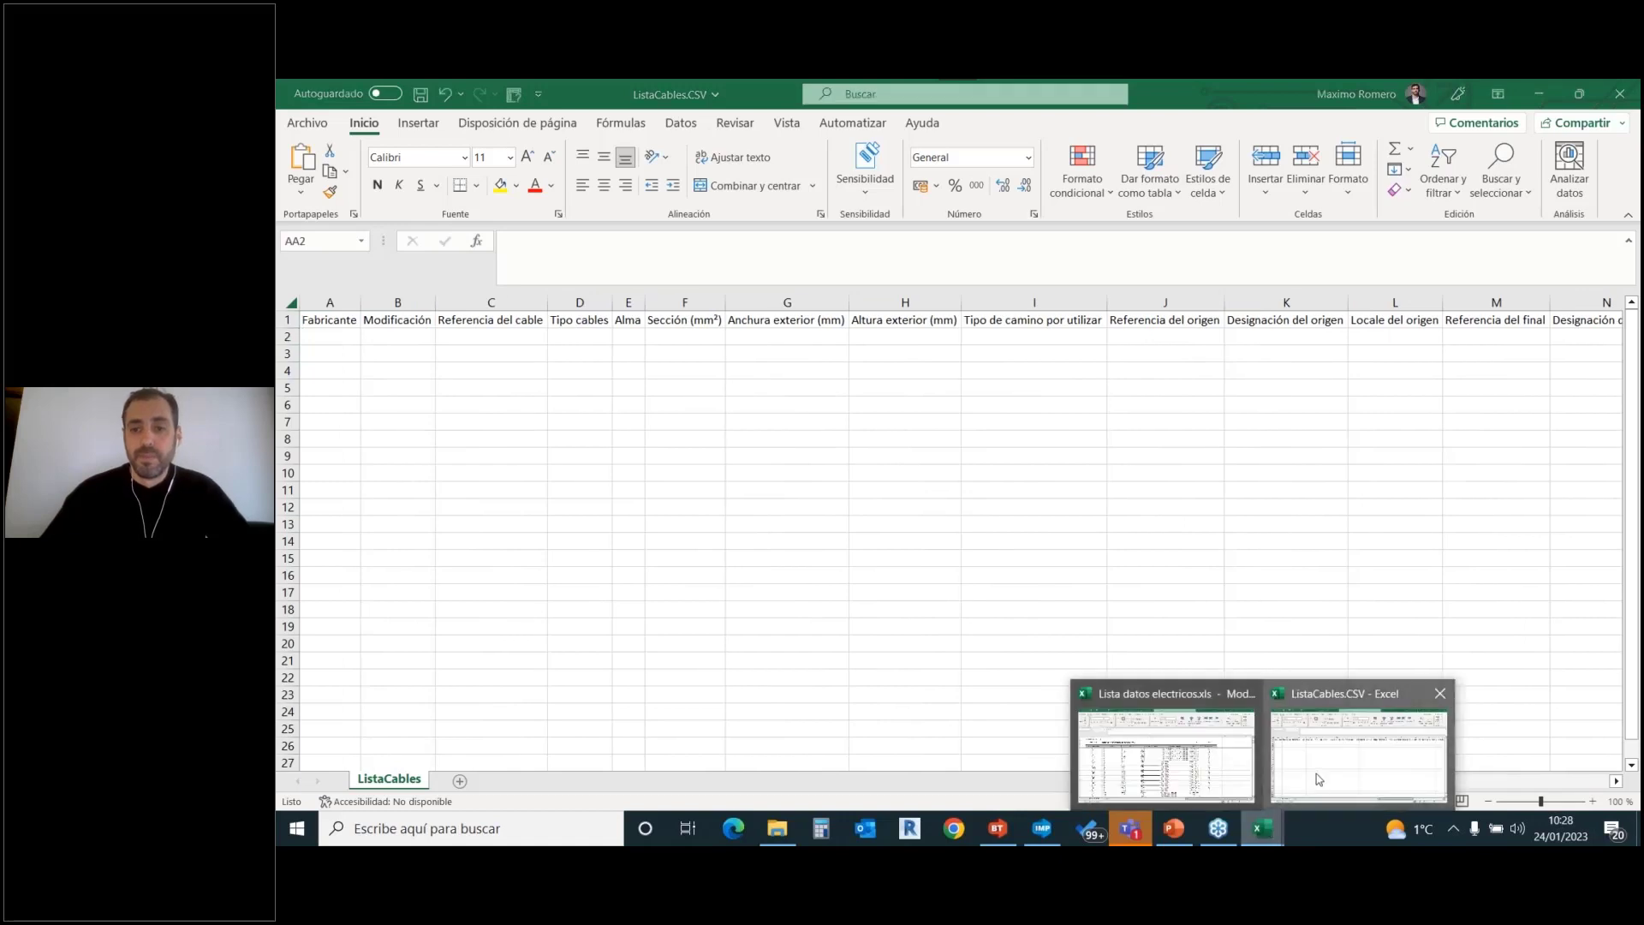
{"action": "left_click", "coordinate": [1177, 760]}
{"action": "scroll", "coordinate": [541, 543], "scroll_direction": "up", "scroll_amount": 13}
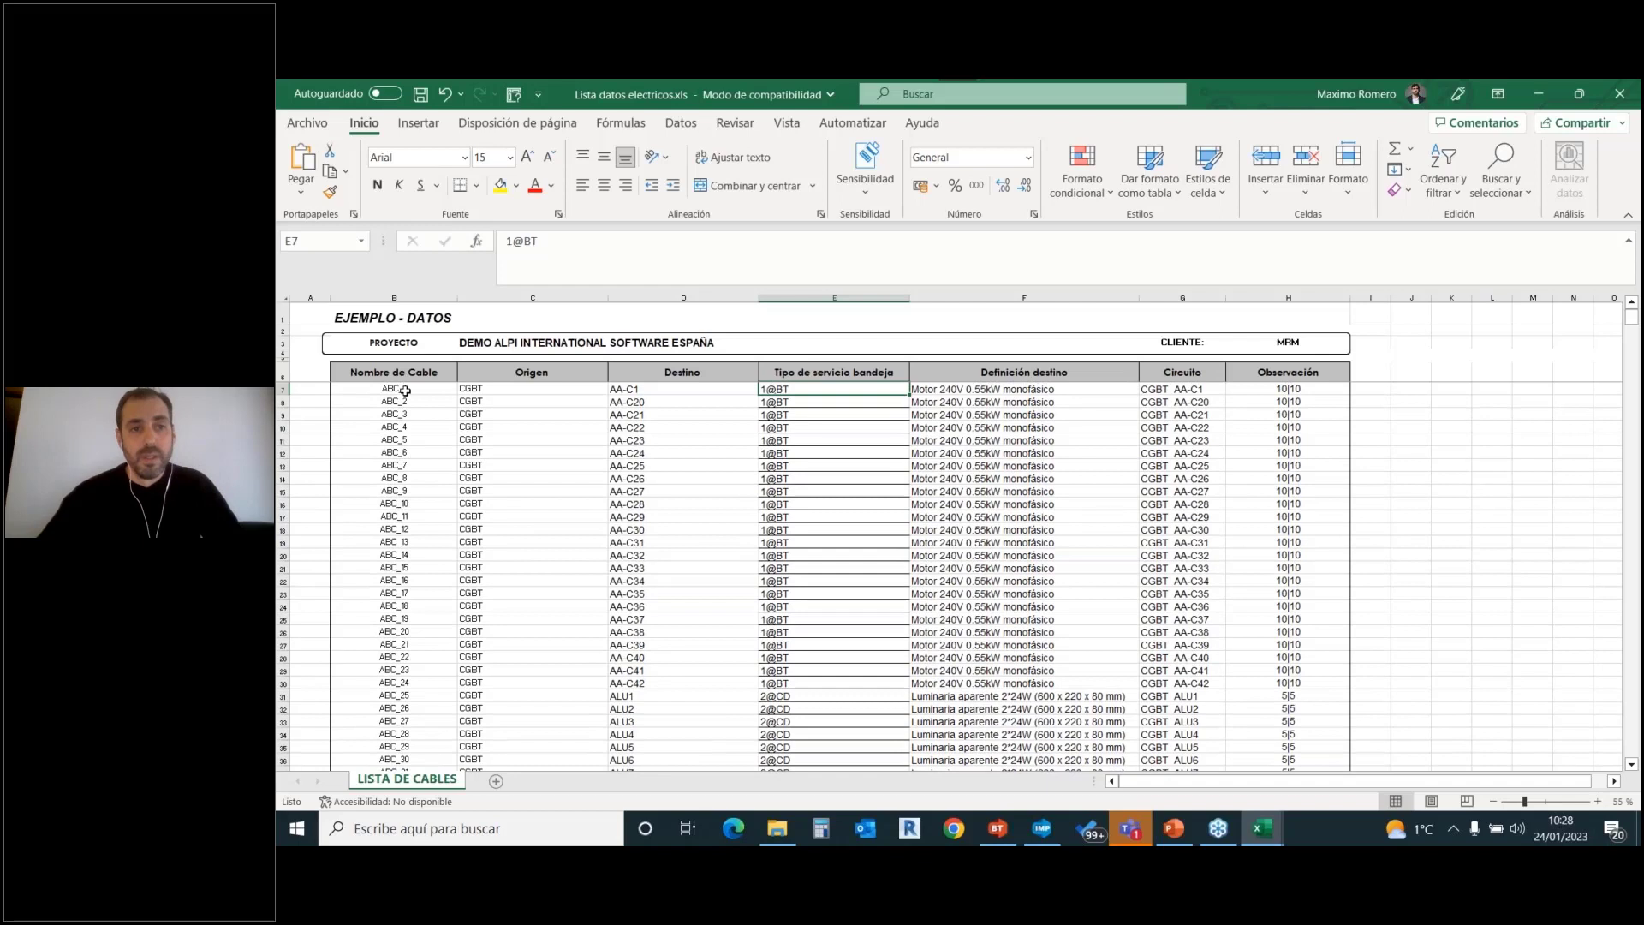
{"action": "left_click_drag", "start_coordinate": [405, 390], "coordinate": [421, 796]}
{"action": "key", "text": "ctrl+c"}
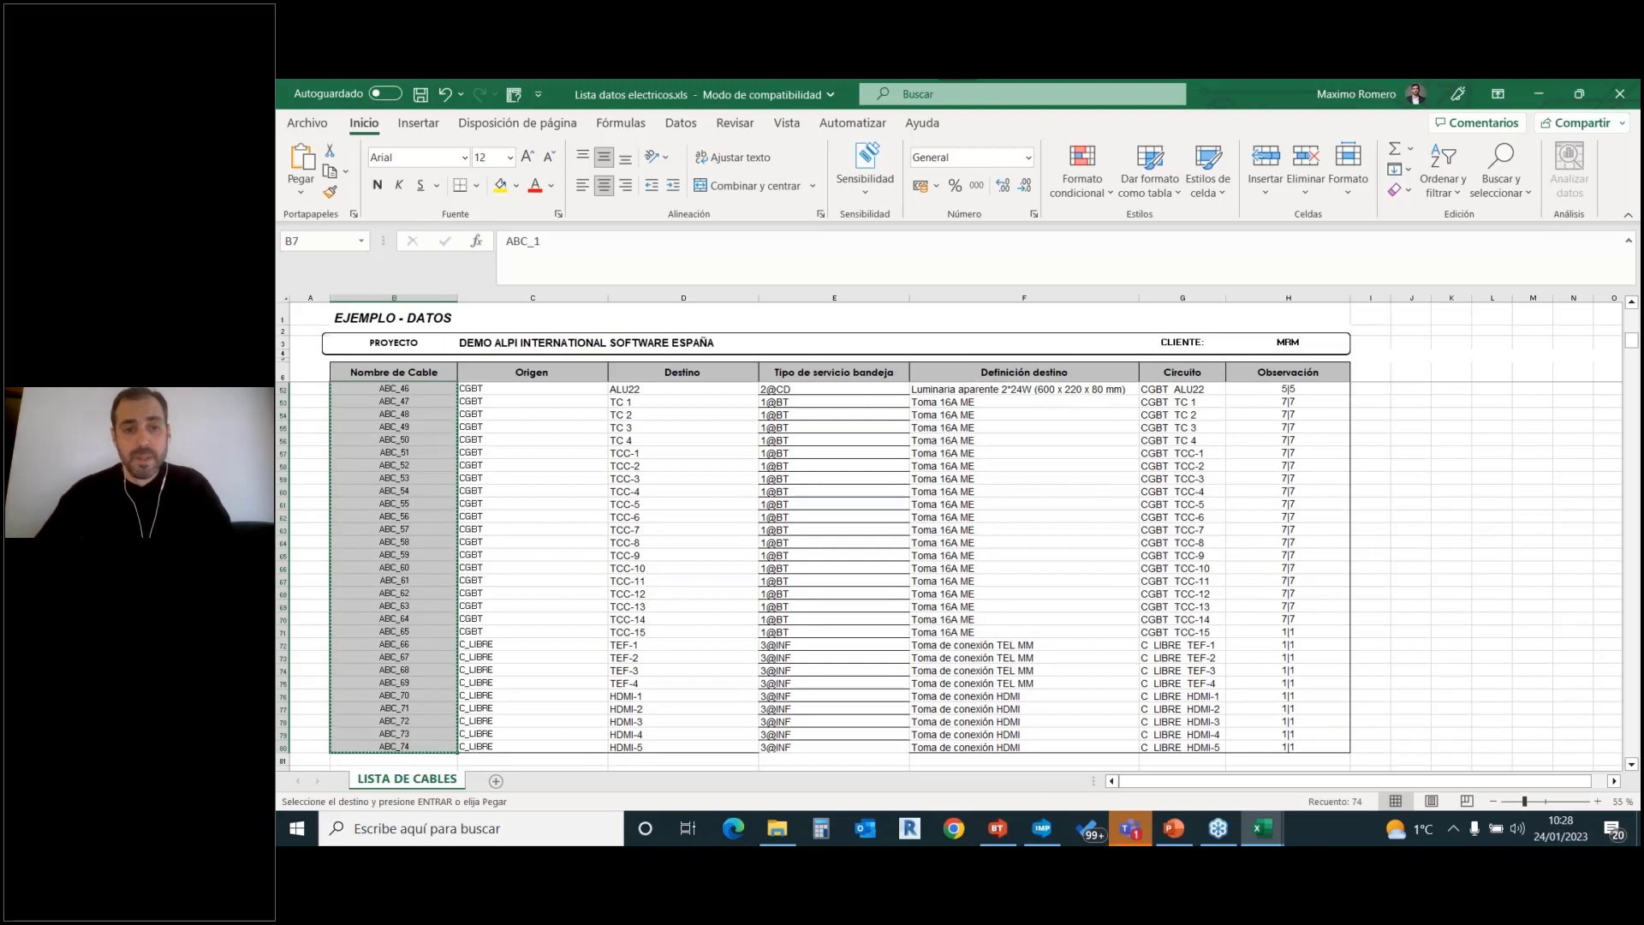
{"action": "left_click", "coordinate": [1261, 828]}
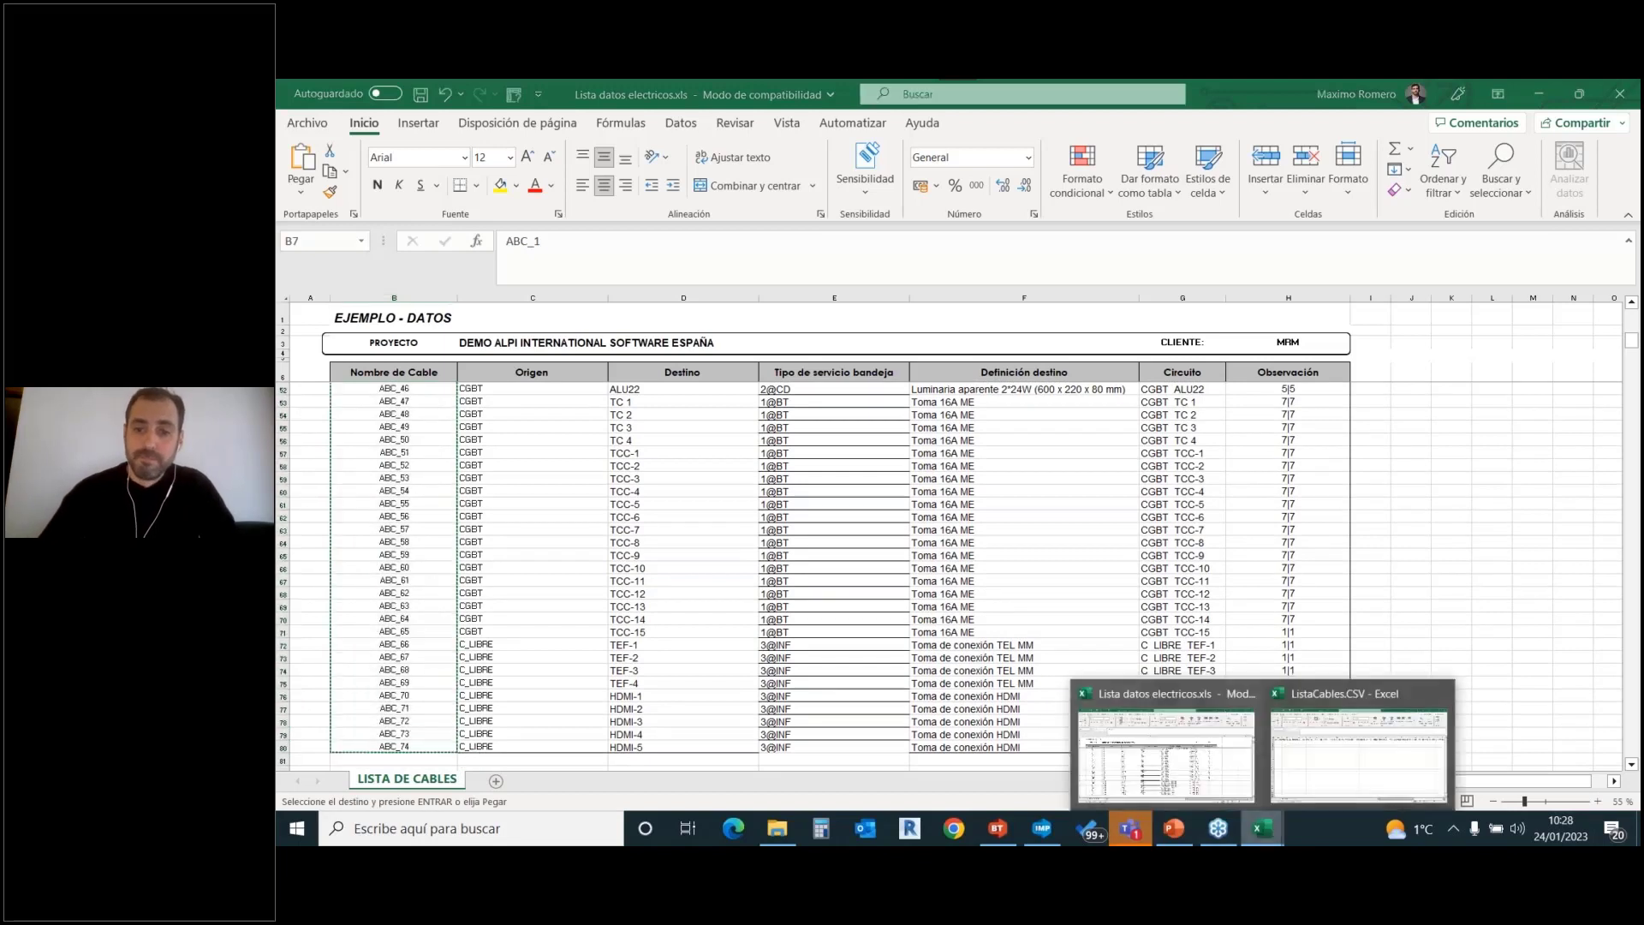
{"action": "left_click", "coordinate": [1359, 753]}
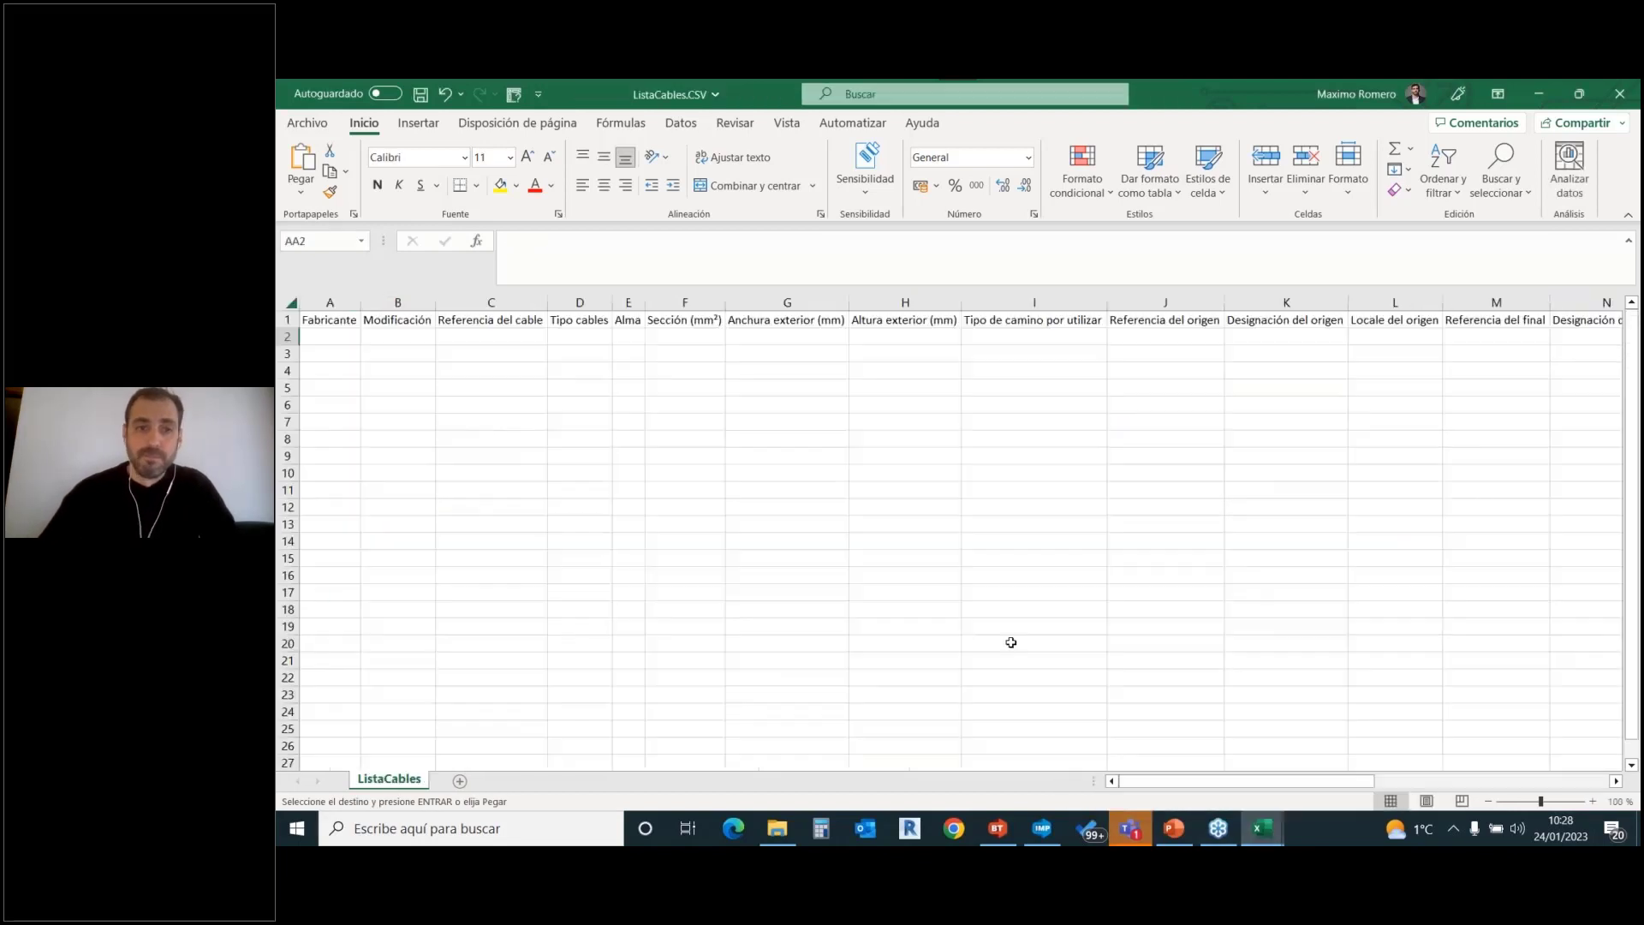
{"action": "left_click", "coordinate": [456, 336]}
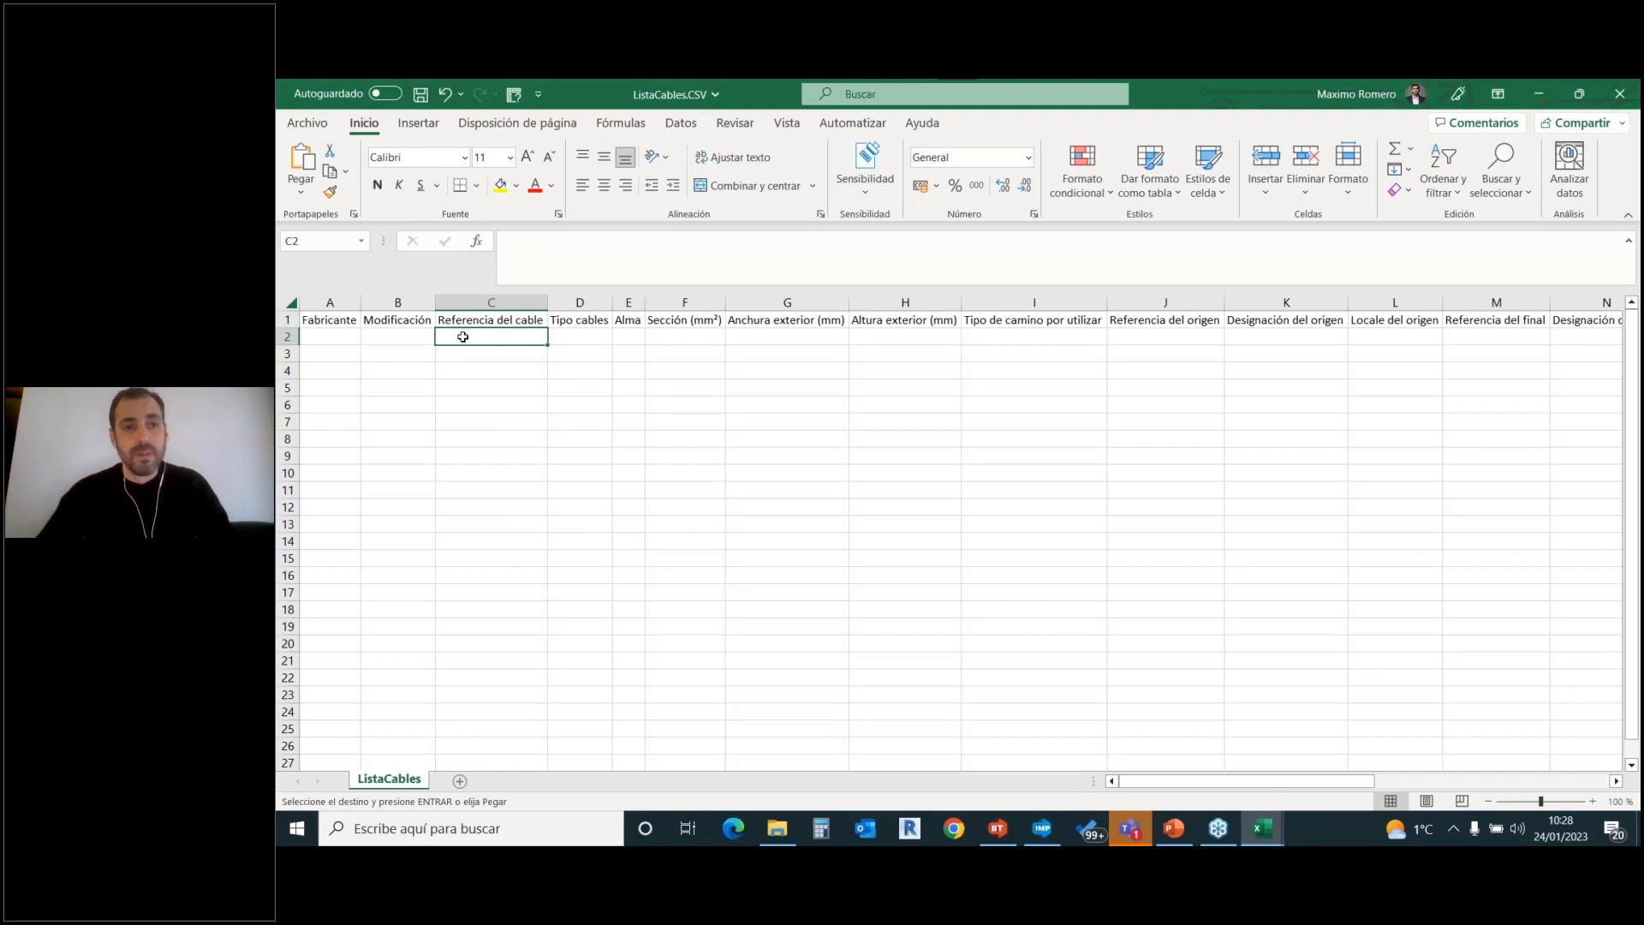
{"action": "key", "text": "ctrl+v"}
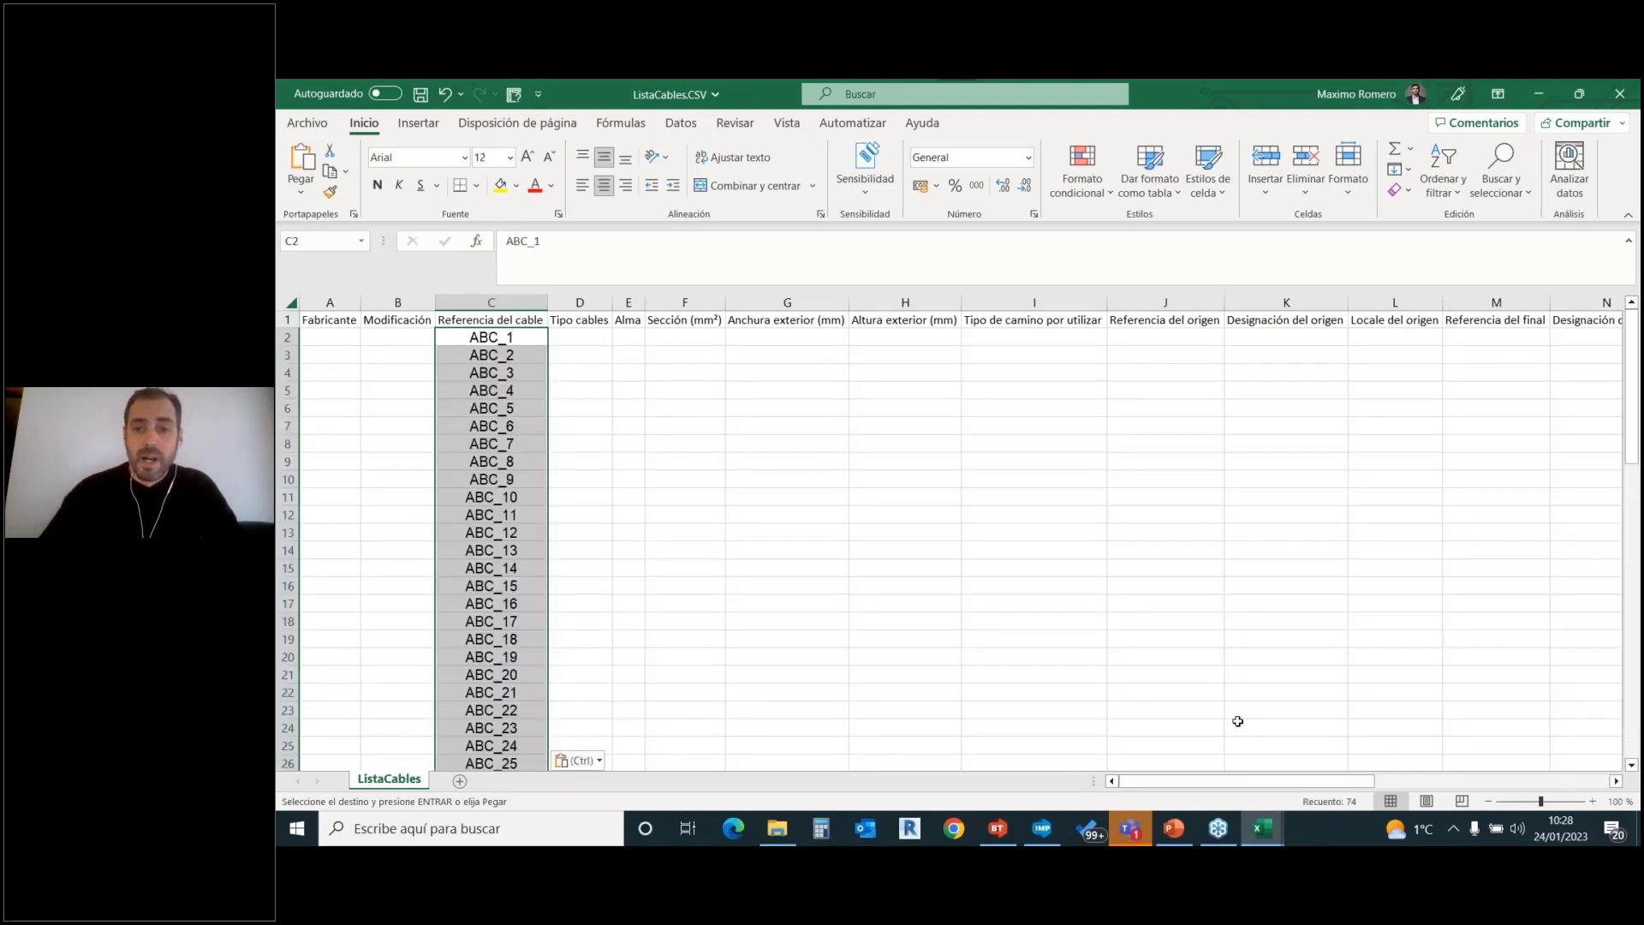
Copy the Origen values for all cables from Lista datos electricos.xls into the Referencia del origen column of ListaCables.CSV, starting at J2.
{"action": "mouse_move", "coordinate": [1262, 828]}
{"action": "left_click", "coordinate": [1165, 753]}
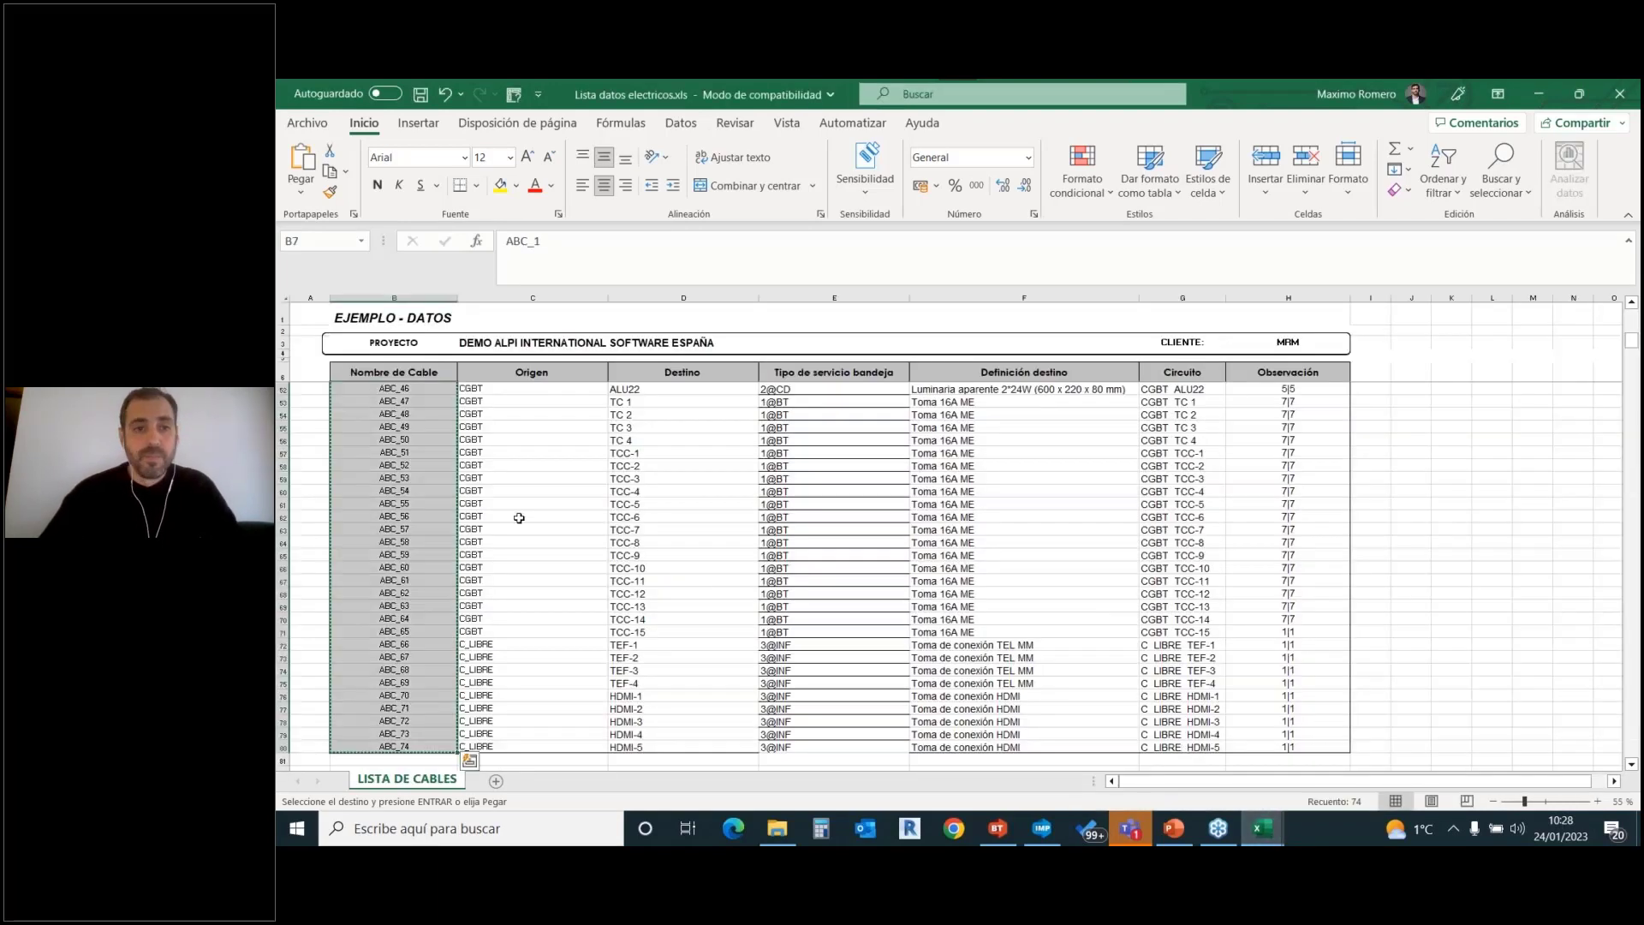
{"action": "scroll", "coordinate": [519, 518], "scroll_direction": "up", "scroll_amount": 15}
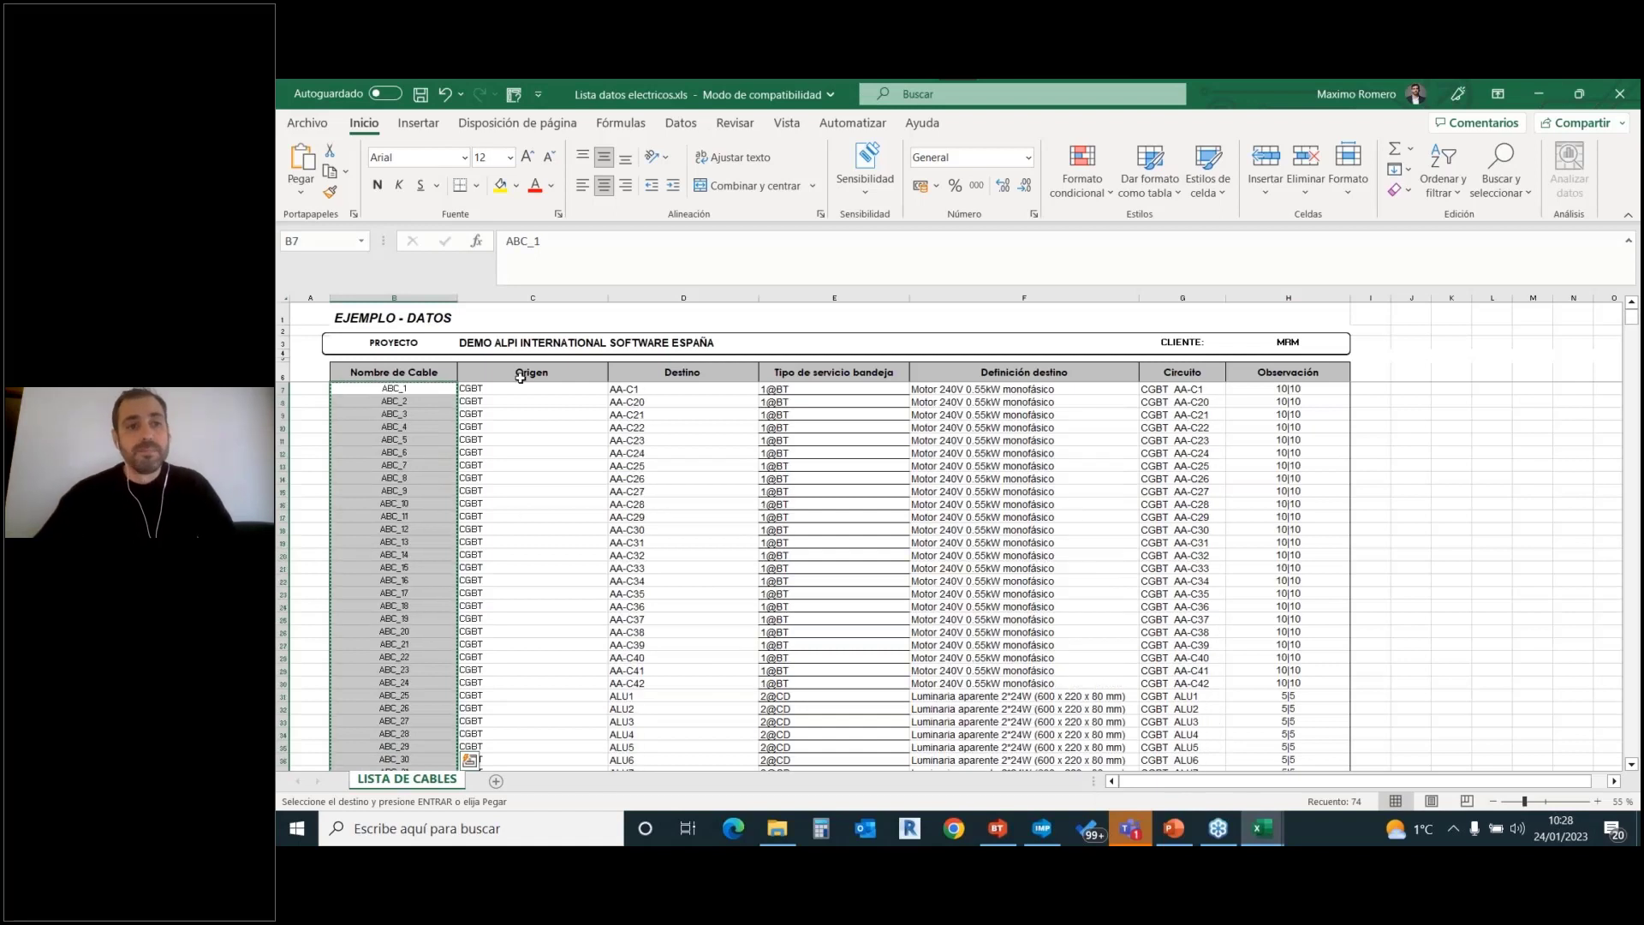
{"action": "left_click_drag", "start_coordinate": [519, 386], "coordinate": [529, 746]}
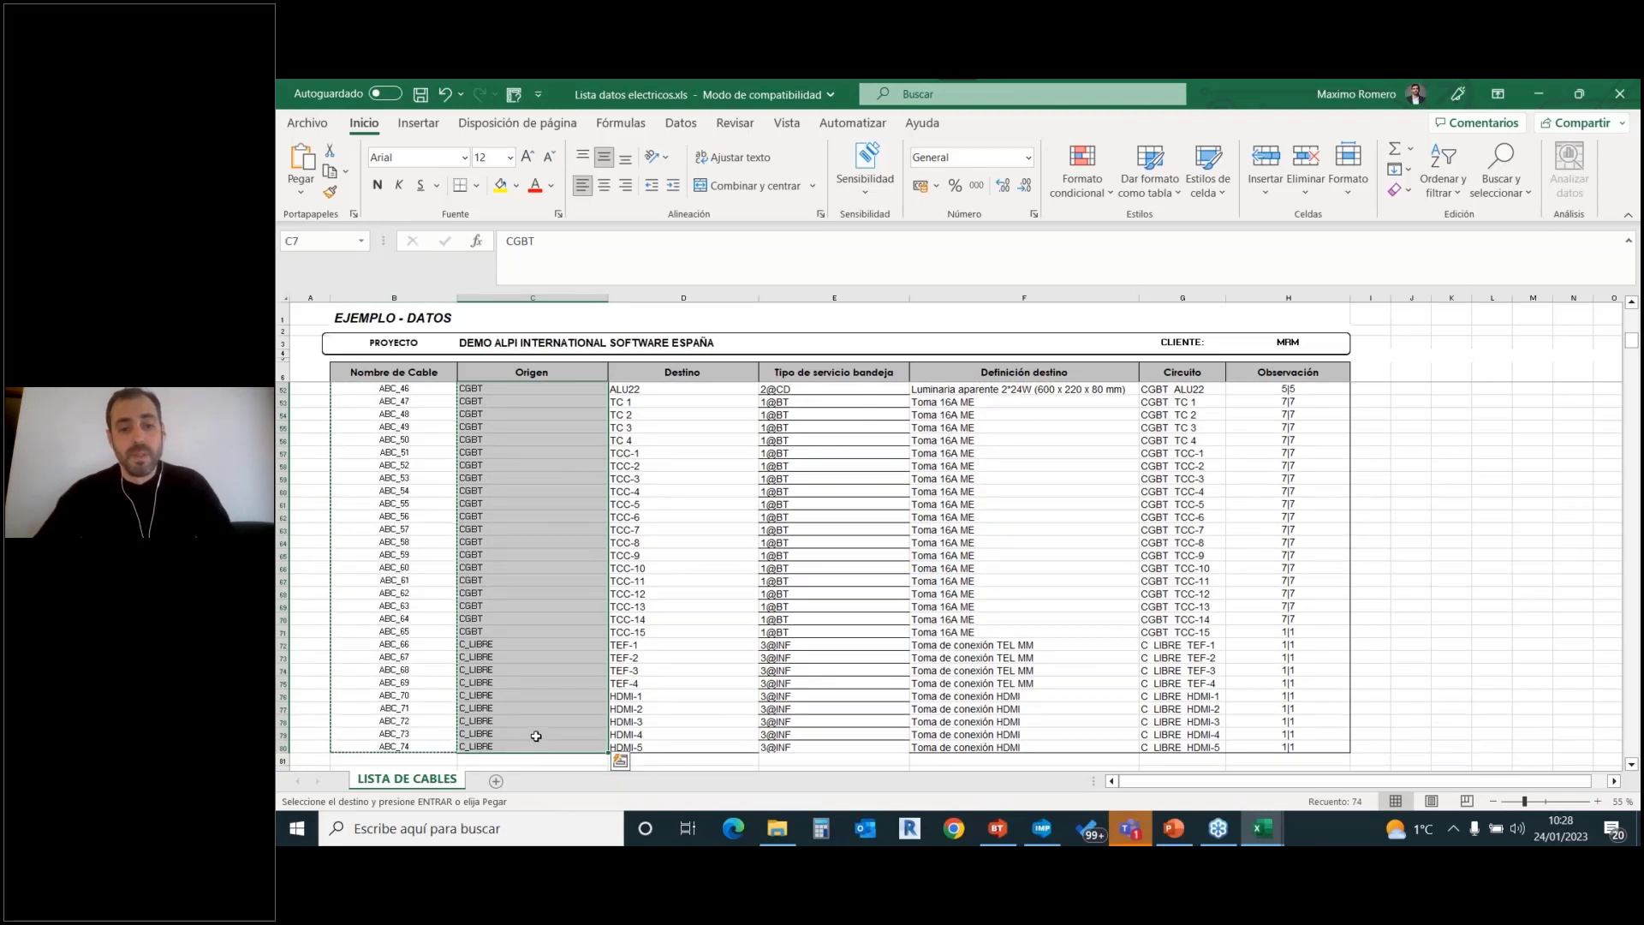
{"action": "left_click", "coordinate": [1258, 828]}
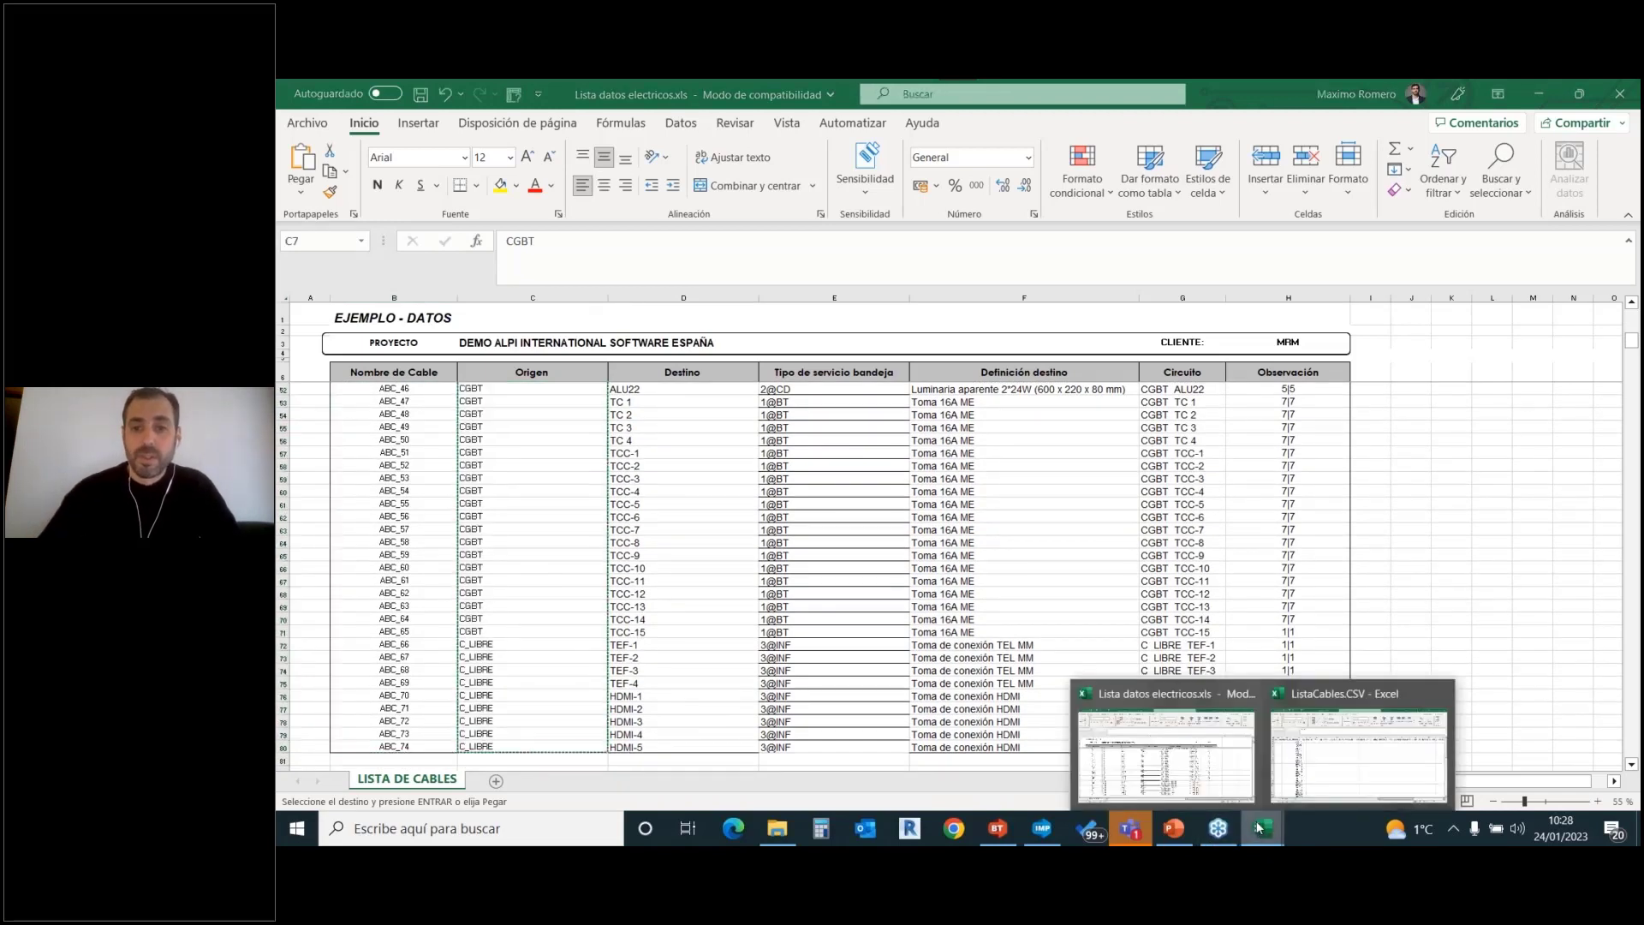
{"action": "left_click", "coordinate": [1393, 763]}
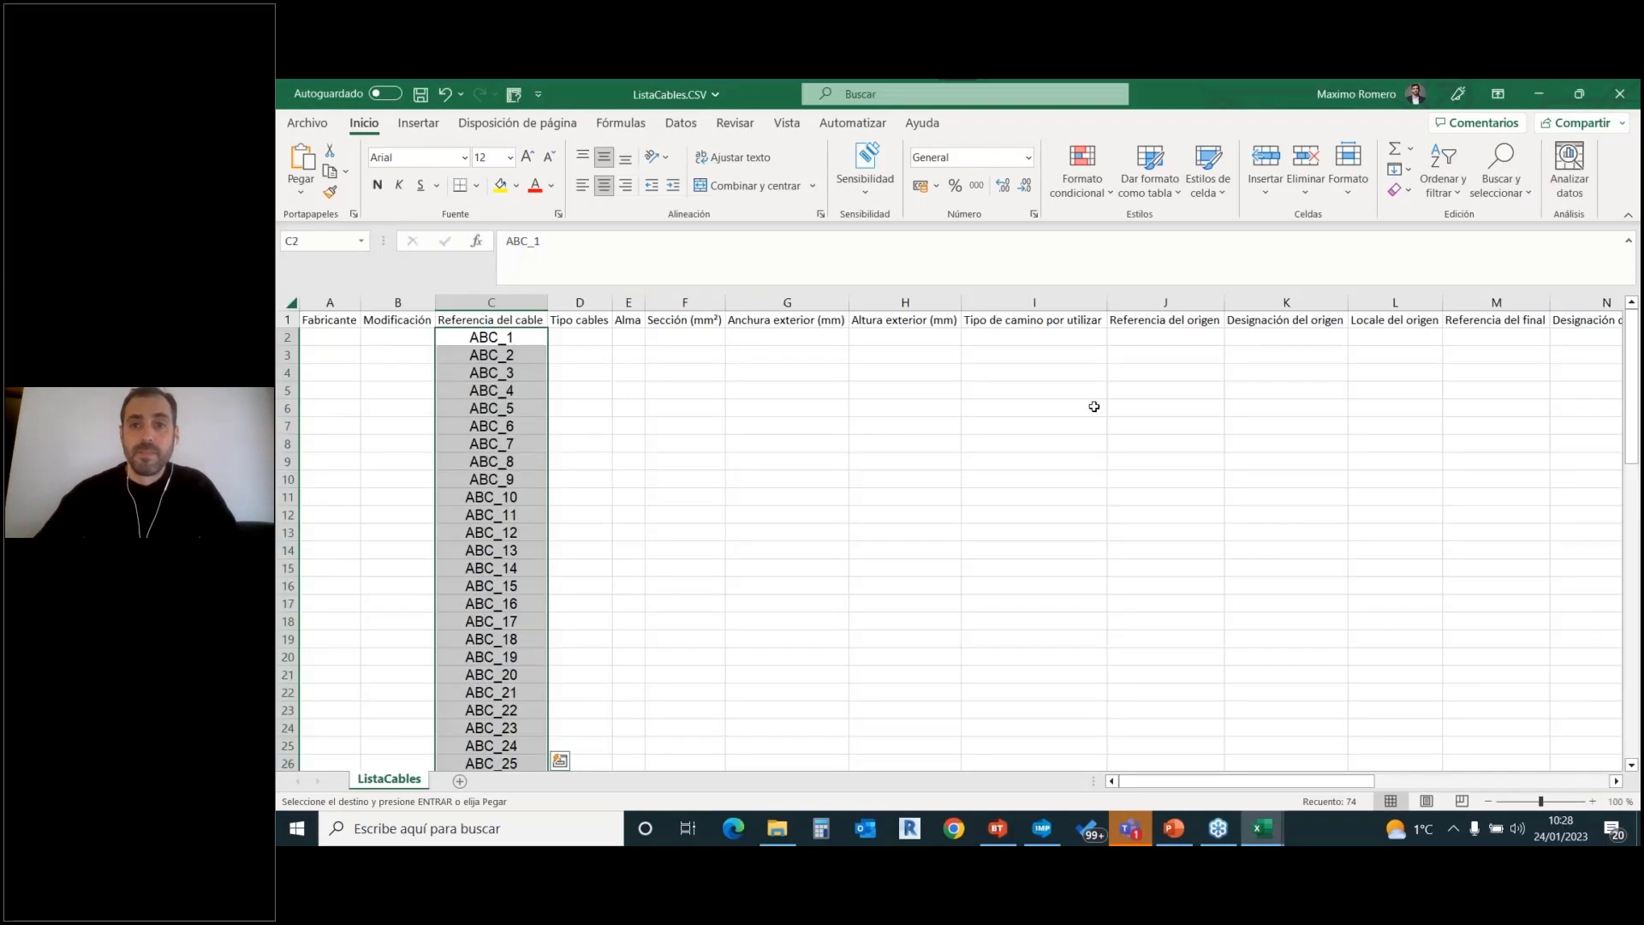
{"action": "left_click", "coordinate": [1156, 339]}
{"action": "key", "text": "ctrl+v"}
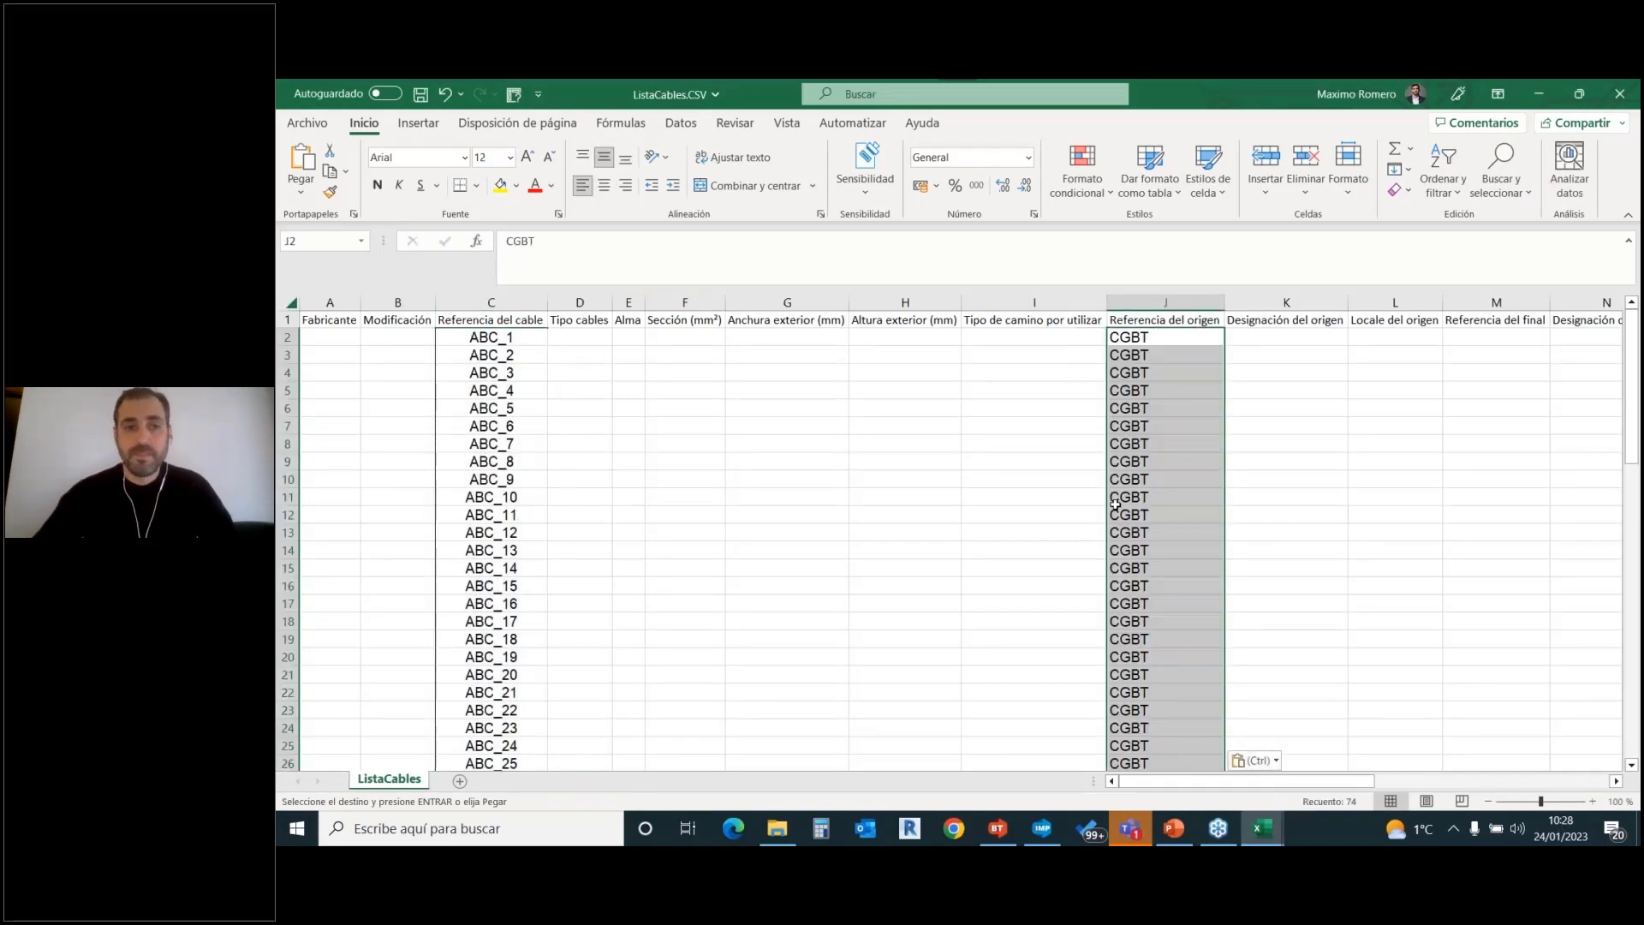
Copy the Destino values for all cables from Lista datos electricos.xls into the Referencia del final column of ListaCables.CSV, starting at M2.
{"action": "mouse_move", "coordinate": [1256, 841]}
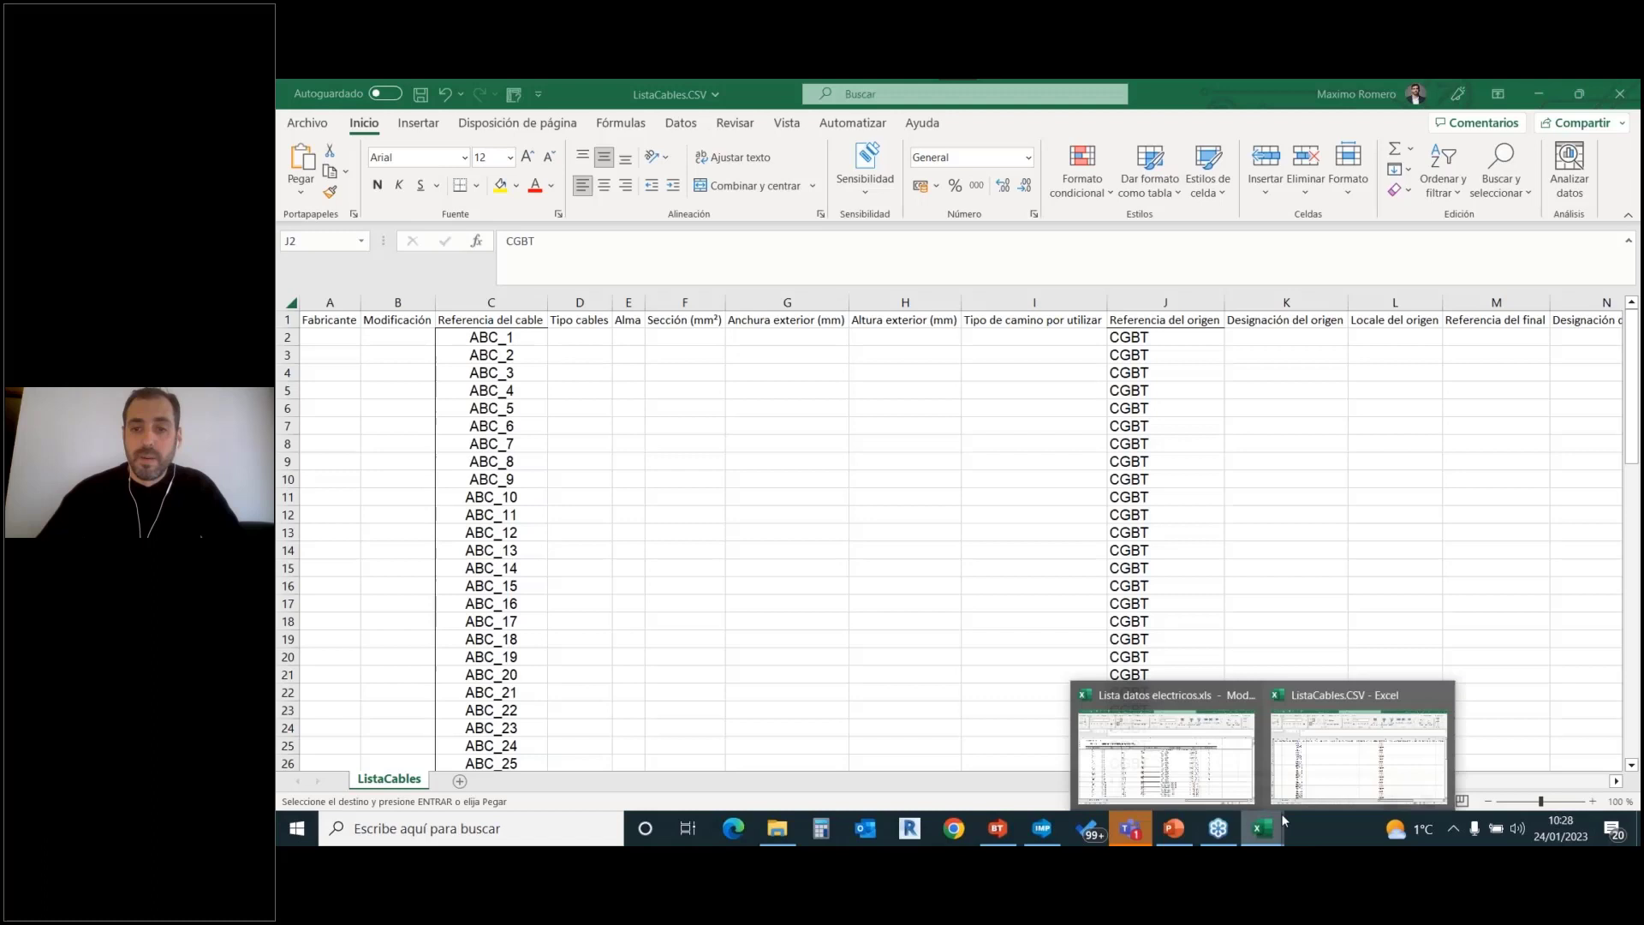
{"action": "left_click", "coordinate": [1190, 762]}
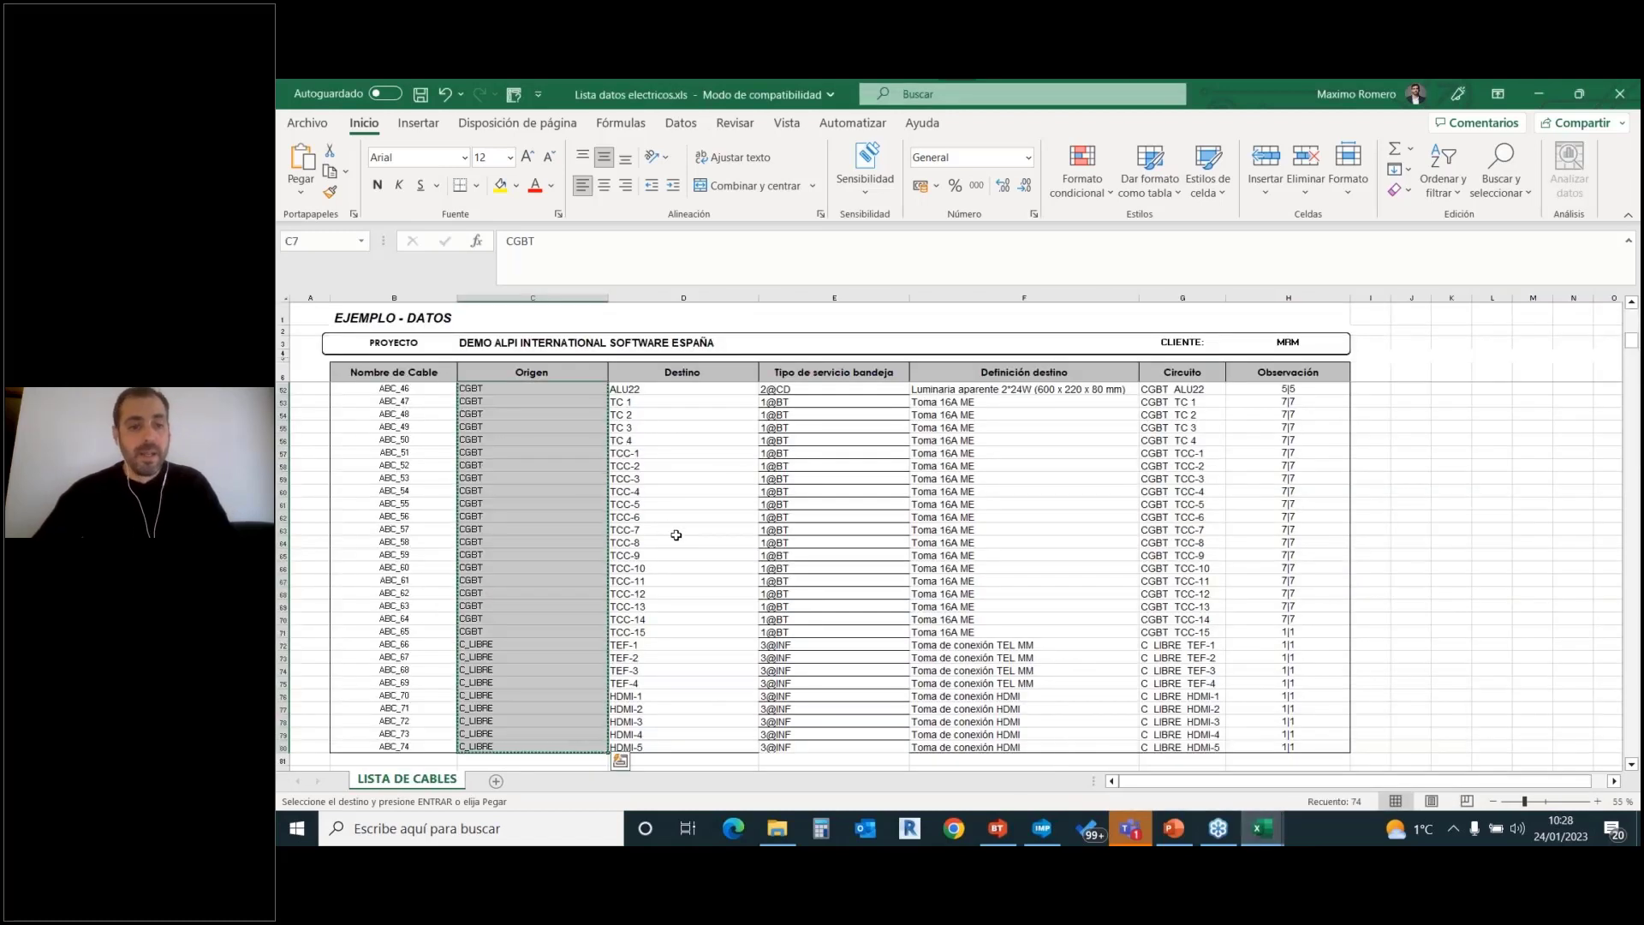
{"action": "key", "text": "Escape"}
{"action": "scroll", "coordinate": [685, 454], "scroll_direction": "up", "scroll_amount": 13}
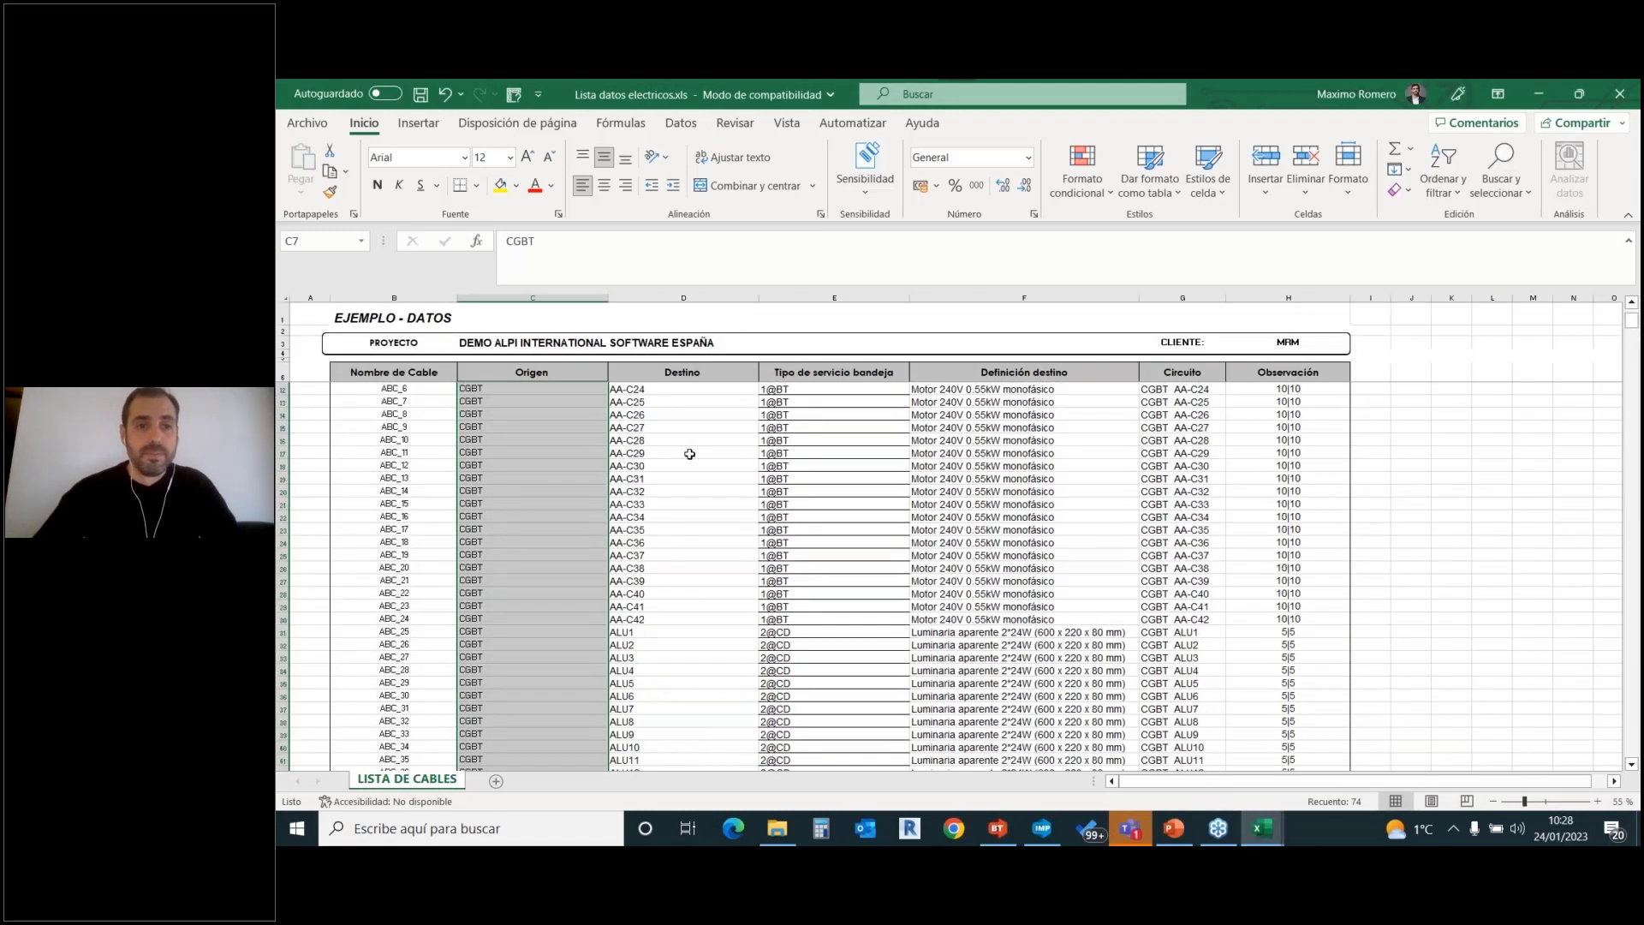
{"action": "scroll", "coordinate": [681, 452], "scroll_direction": "up", "scroll_amount": 2}
{"action": "left_click_drag", "start_coordinate": [665, 388], "coordinate": [664, 744]}
{"action": "key", "text": "ctrl+c"}
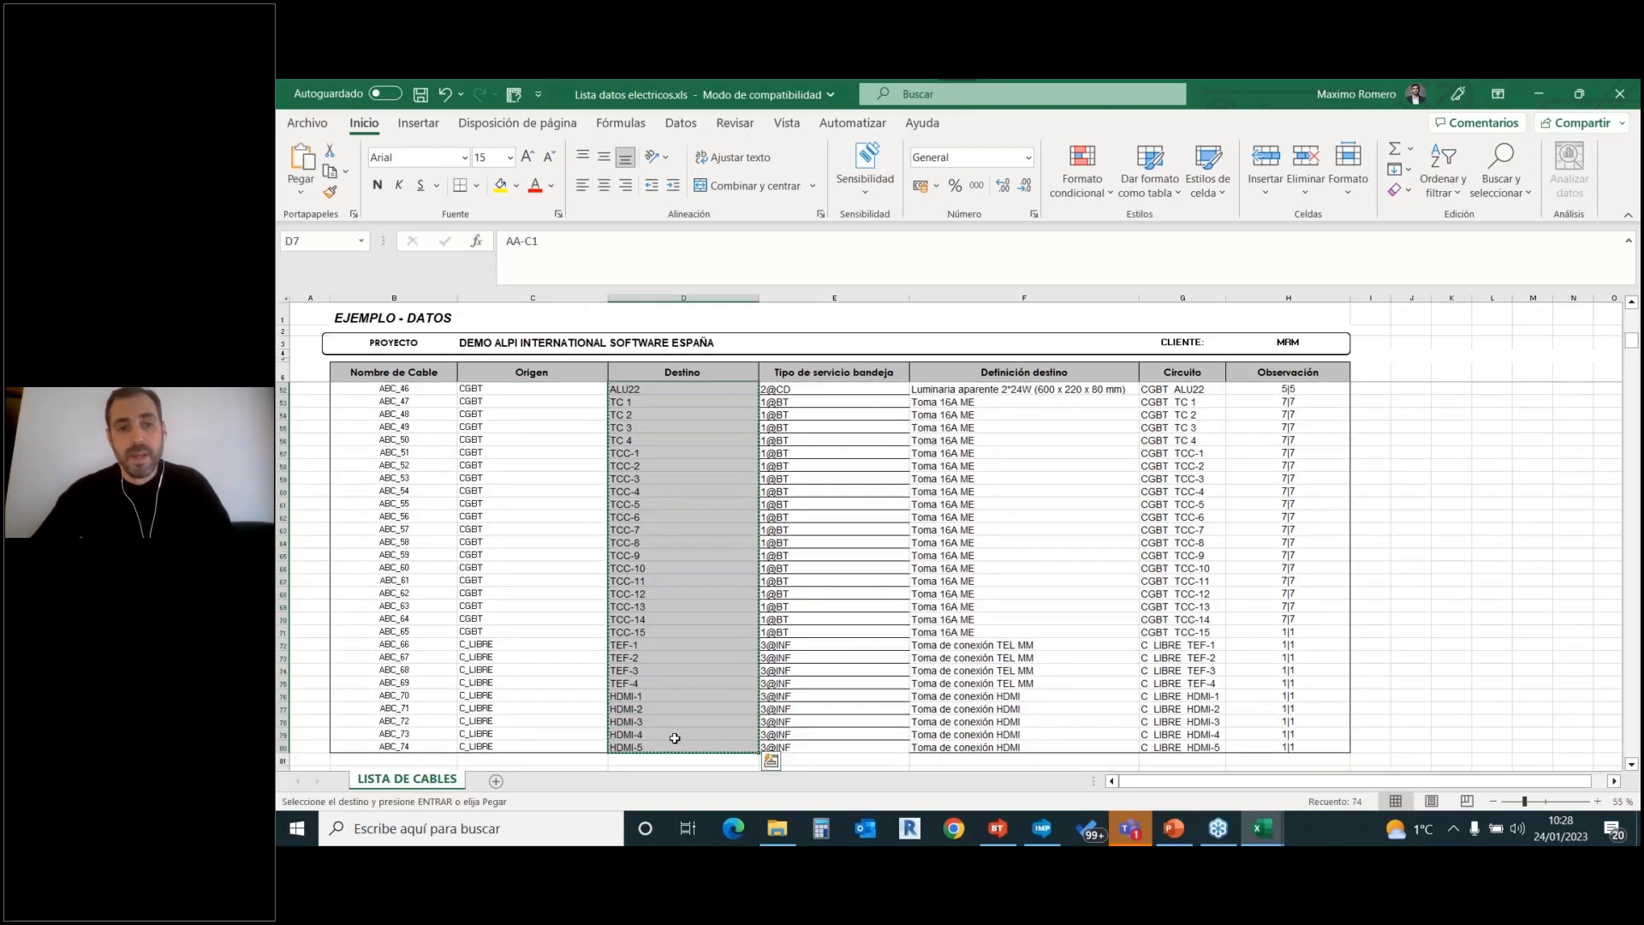
{"action": "mouse_move", "coordinate": [1262, 828]}
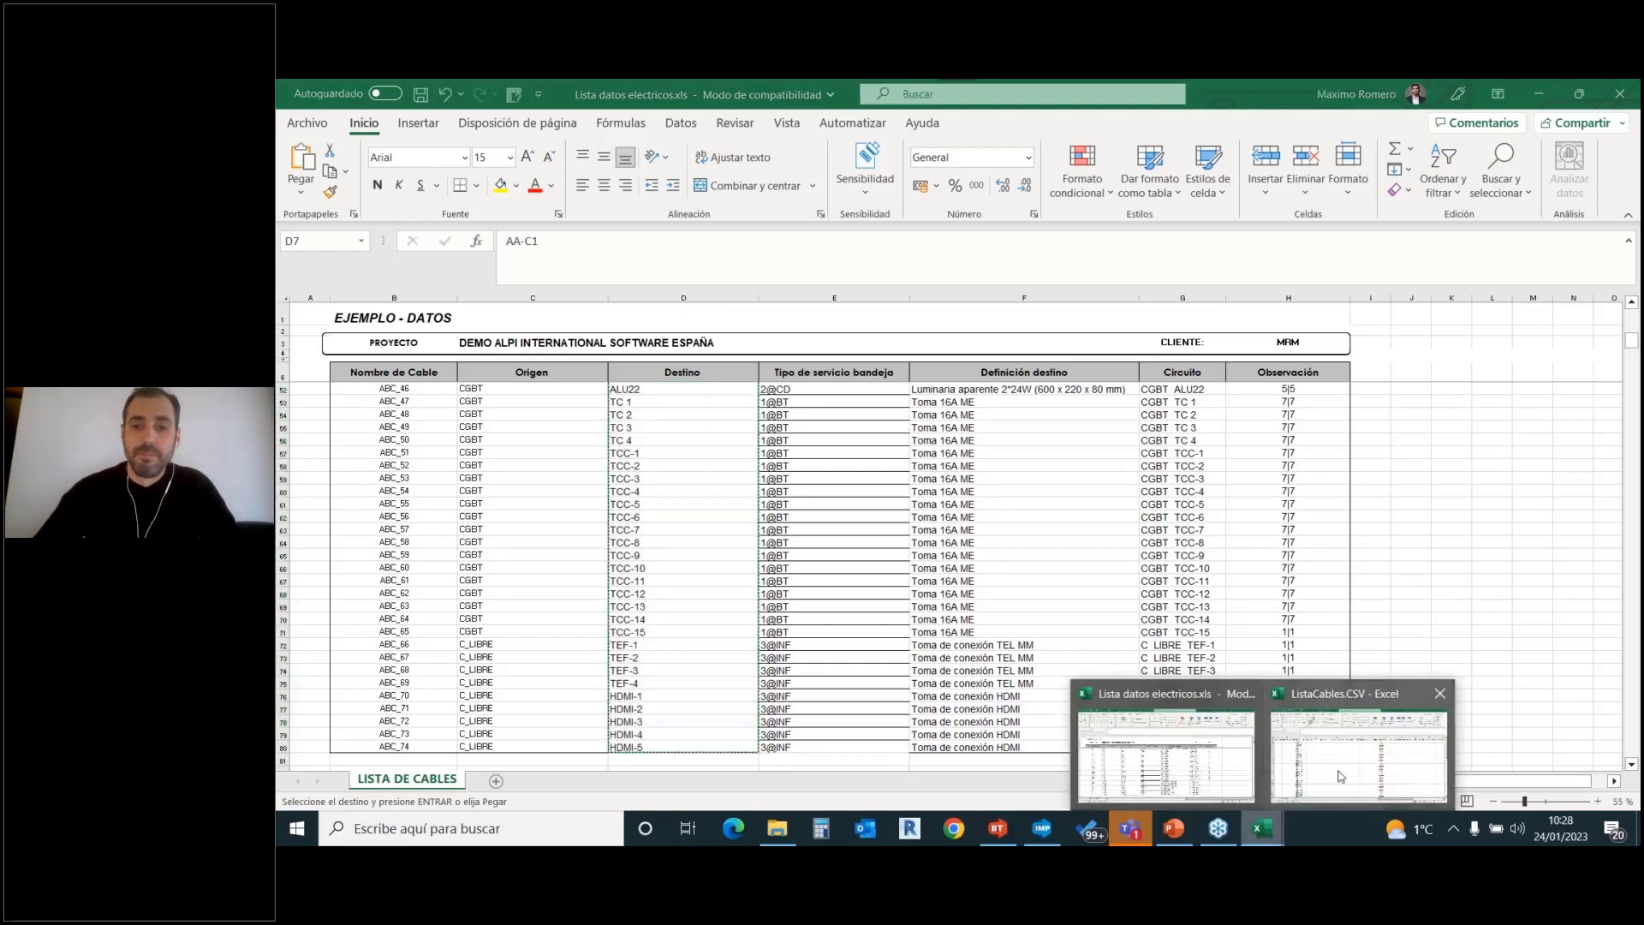
{"action": "left_click", "coordinate": [1341, 776]}
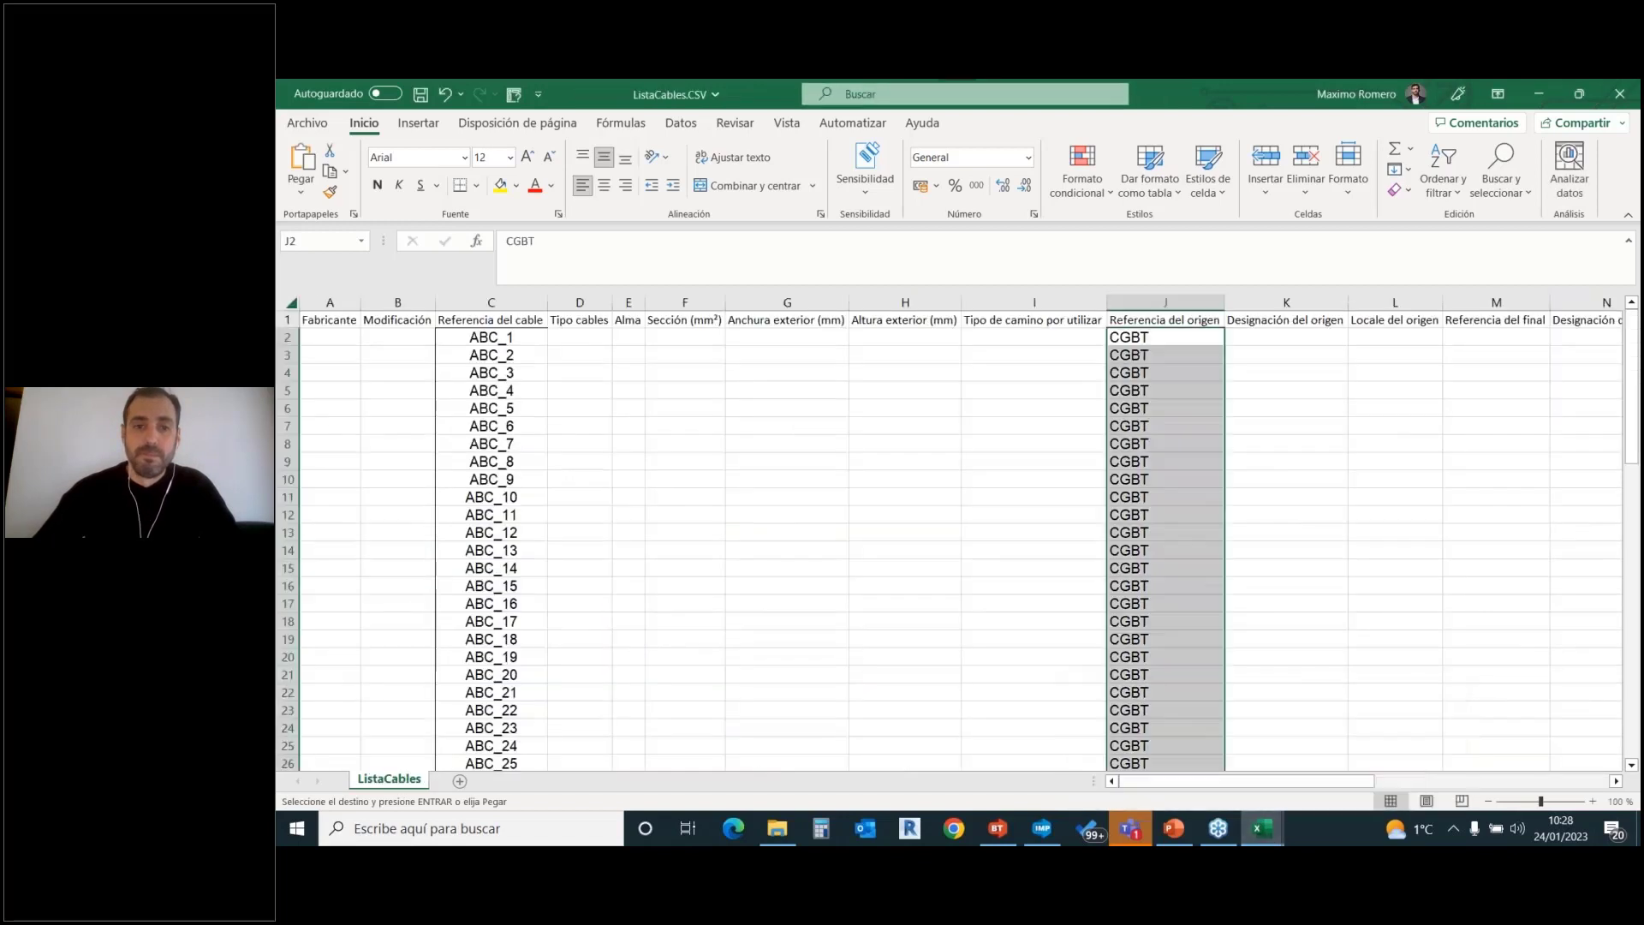
{"action": "left_click", "coordinate": [1485, 339]}
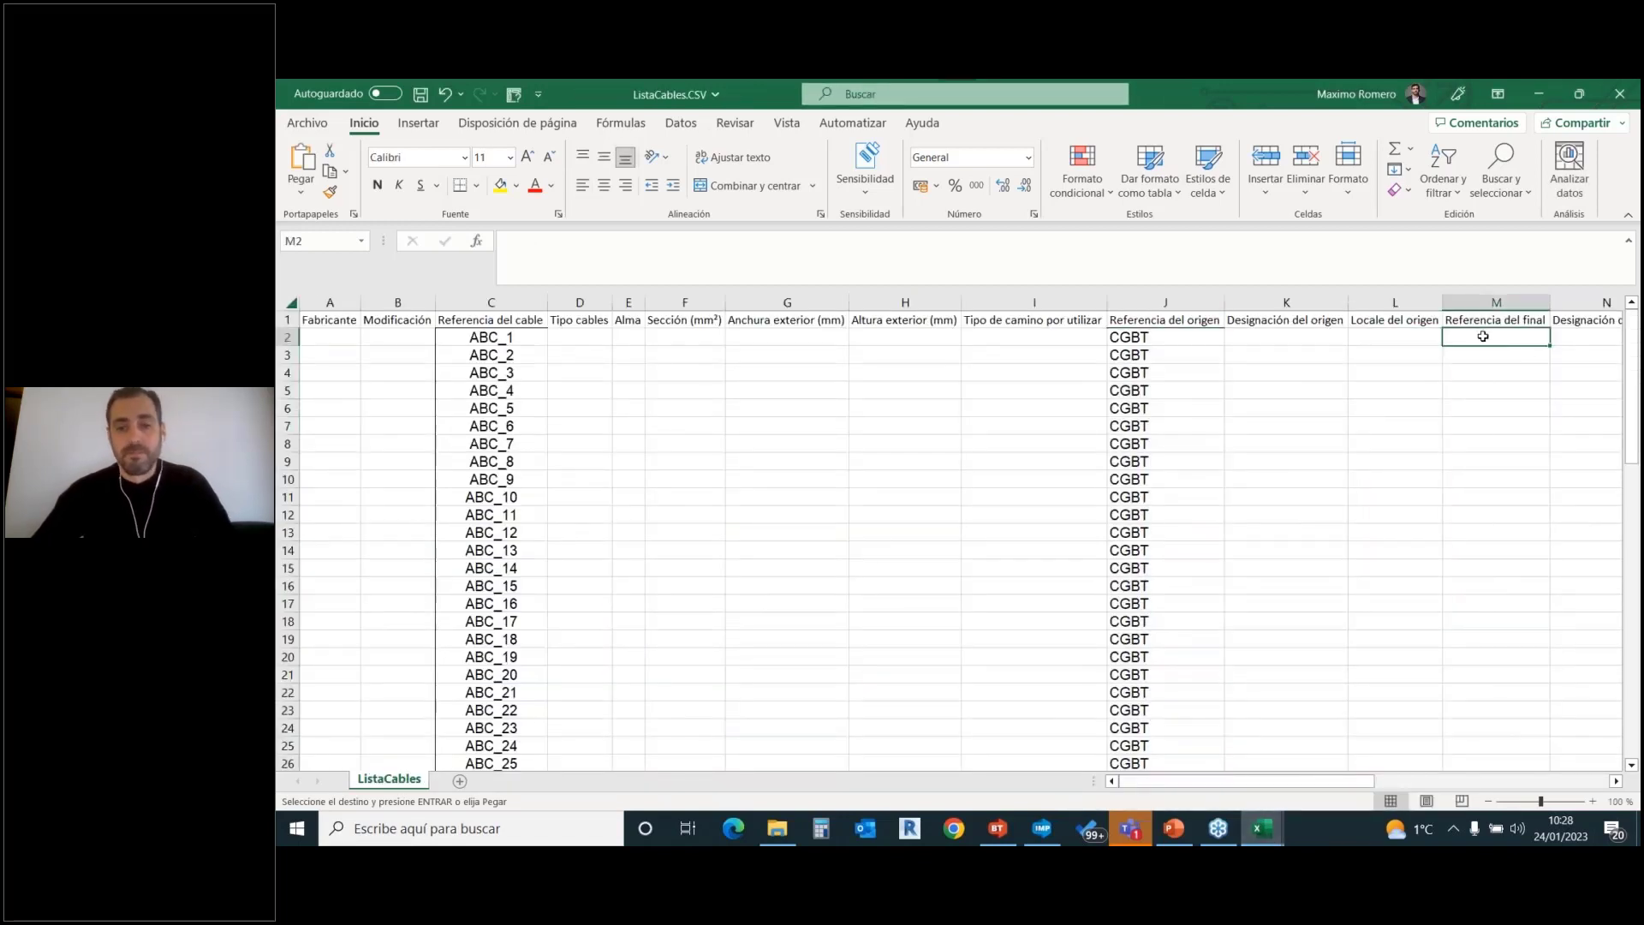
{"action": "key", "text": "ctrl+v"}
Copy the Circuito values for all cables from Lista datos electricos.xls into the Circuito column of ListaCables.CSV, starting at AA2.
{"action": "mouse_move", "coordinate": [1267, 834]}
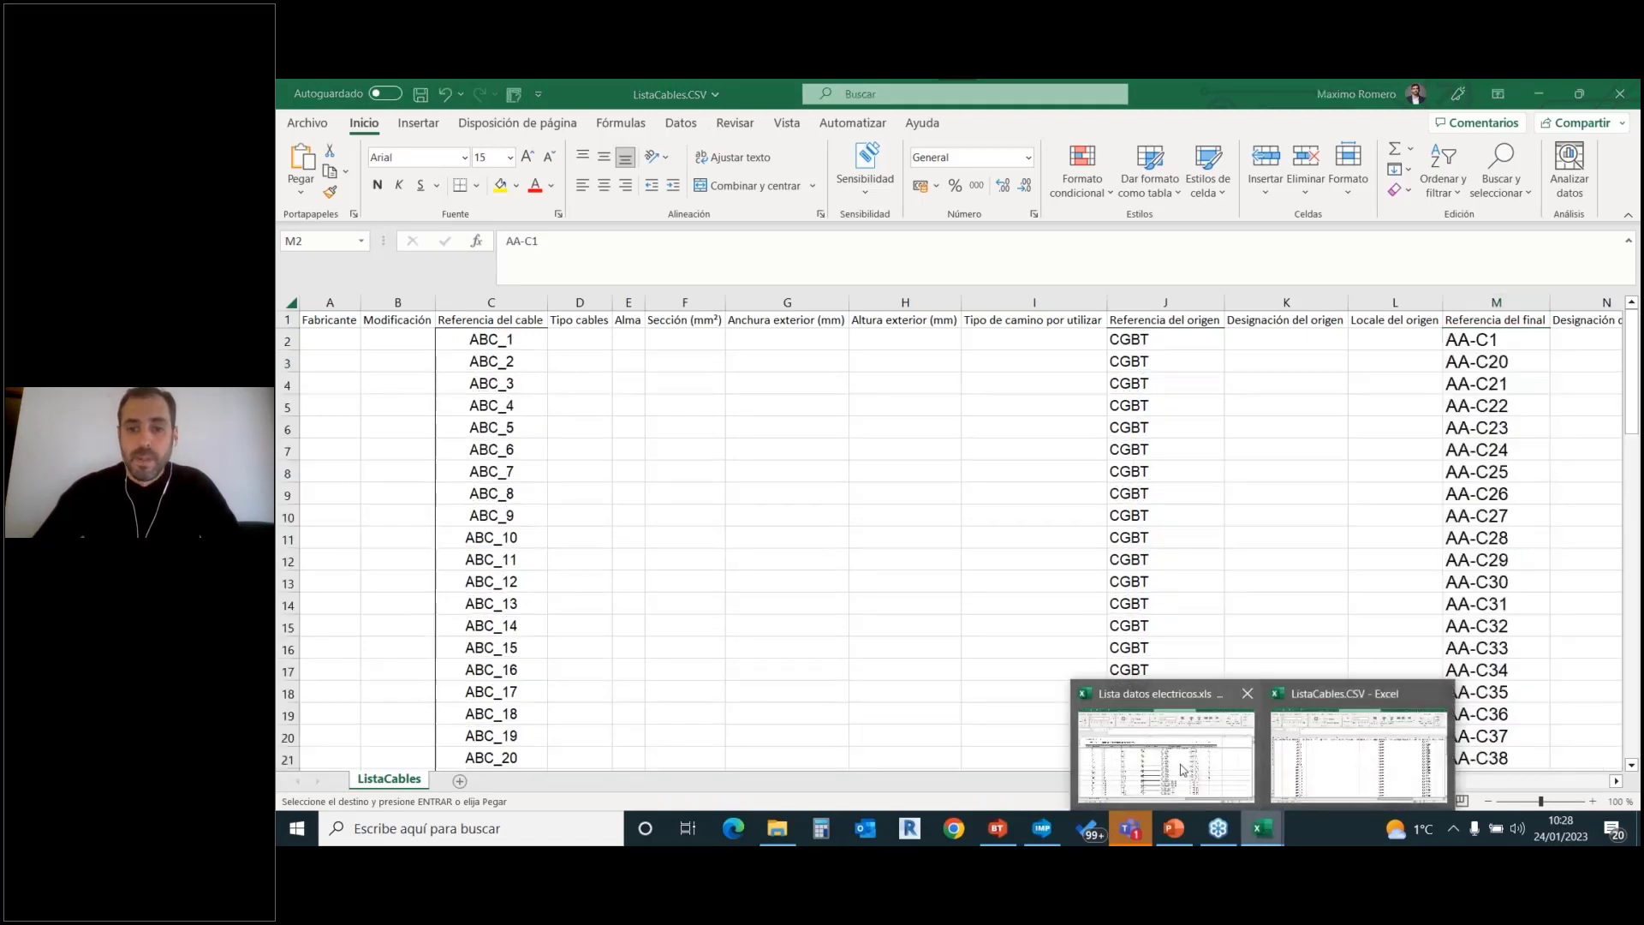
{"action": "left_click", "coordinate": [1160, 745]}
{"action": "scroll", "coordinate": [820, 518], "scroll_direction": "up", "scroll_amount": 9}
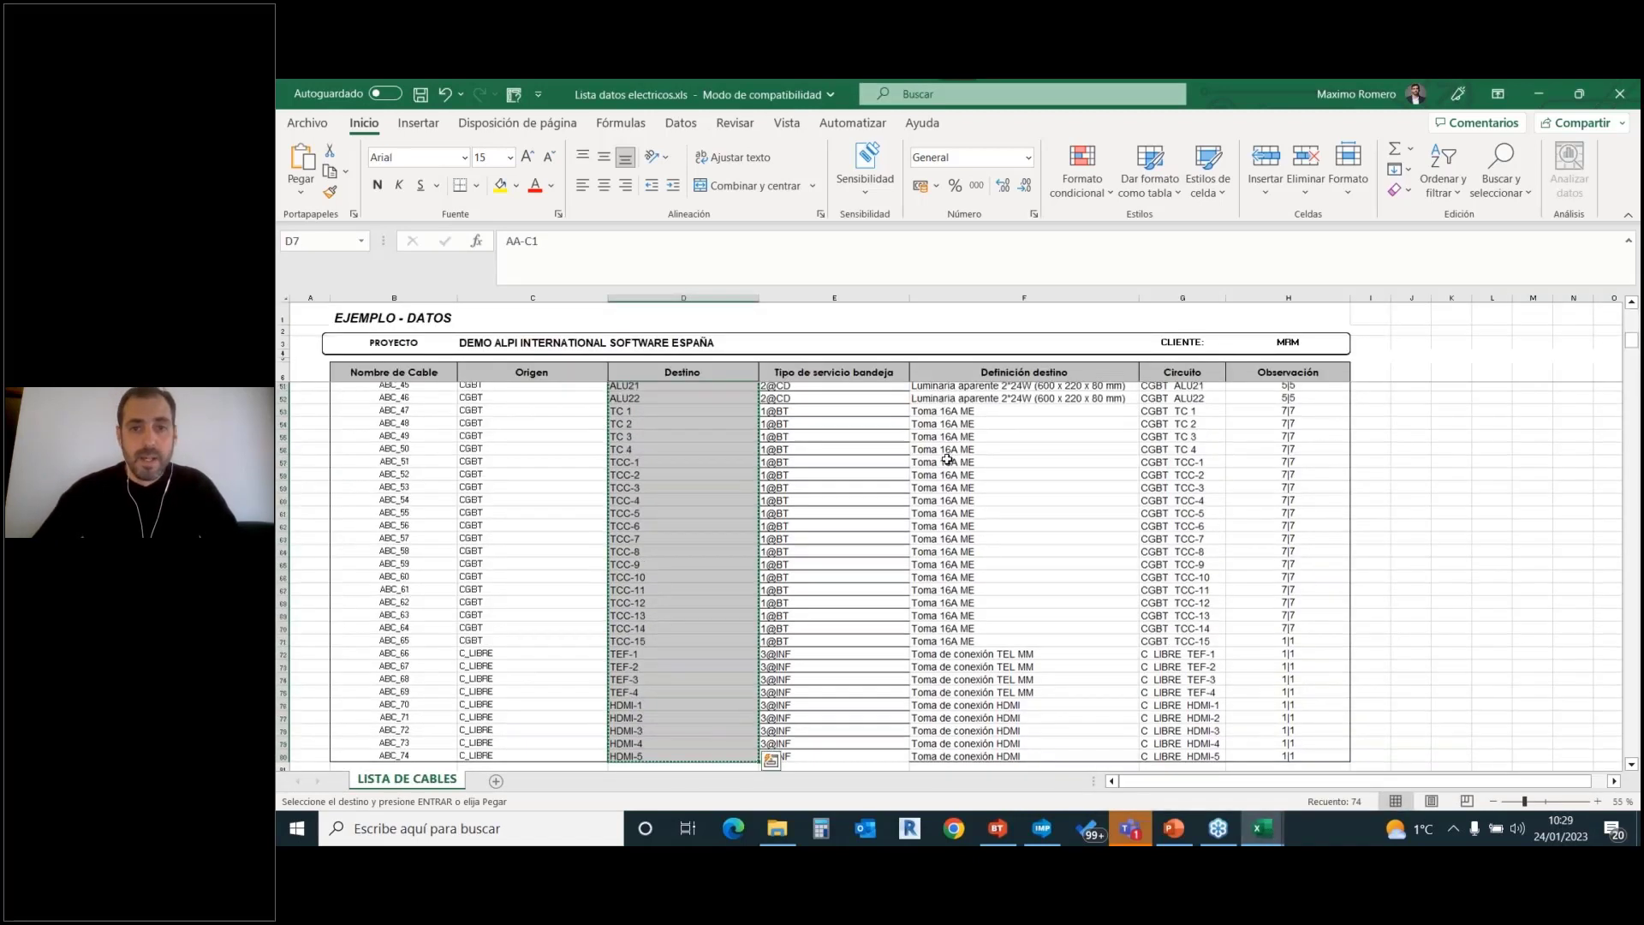
{"action": "scroll", "coordinate": [882, 443], "scroll_direction": "up", "scroll_amount": 6}
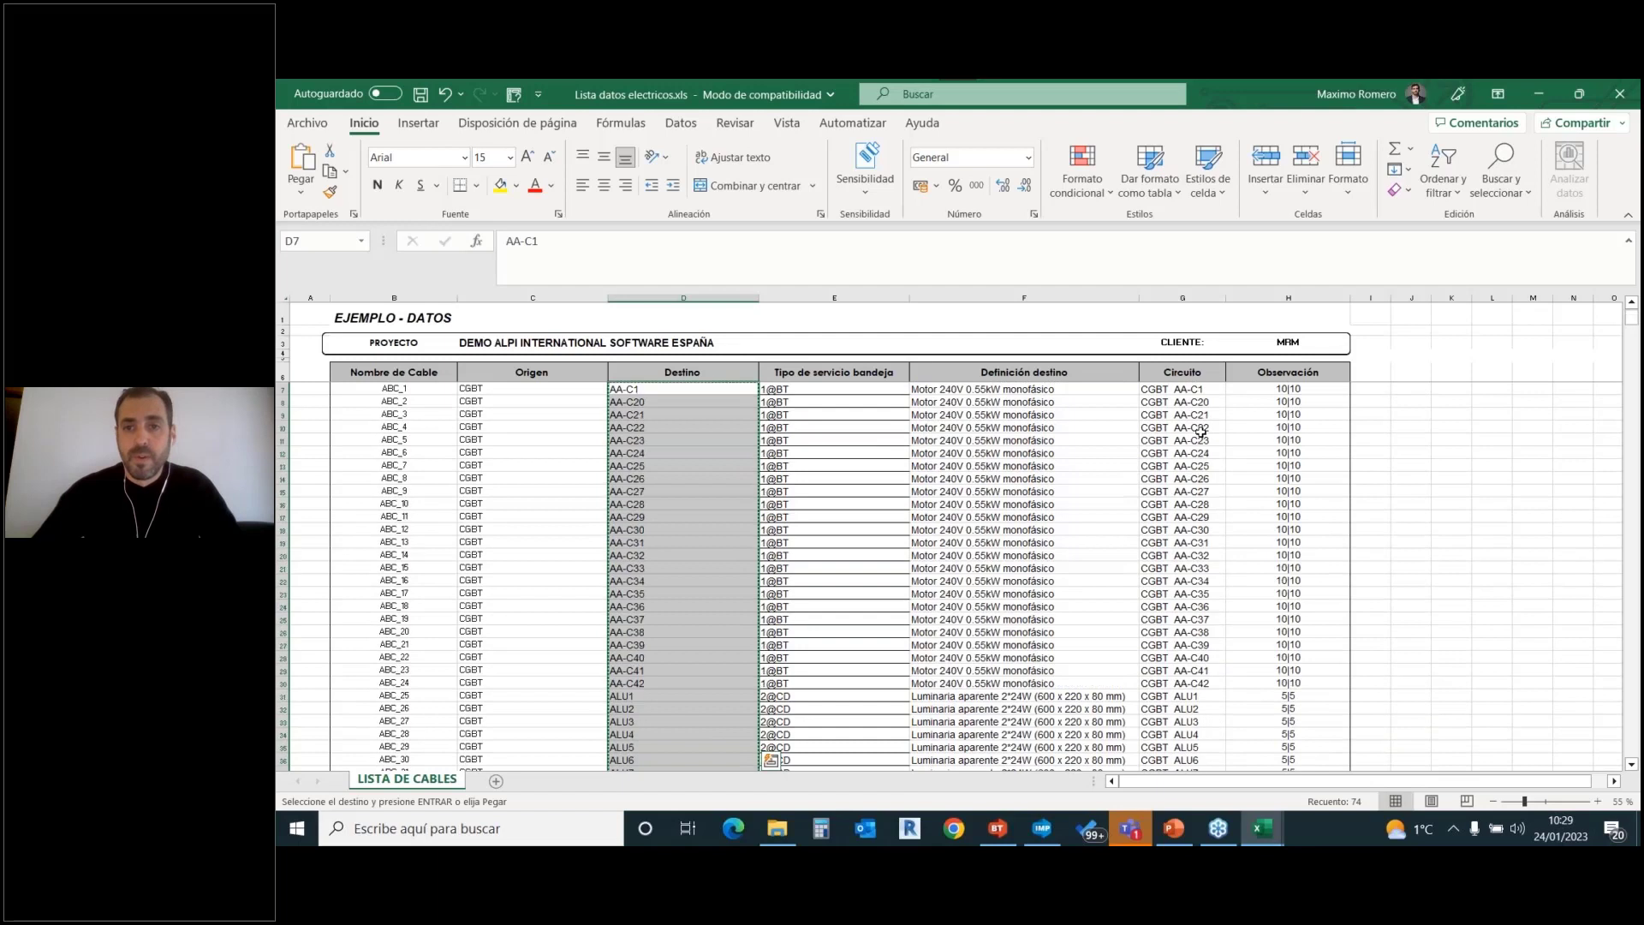
{"action": "left_click_drag", "start_coordinate": [1167, 387], "coordinate": [1187, 742]}
{"action": "key", "text": "ctrl+v"}
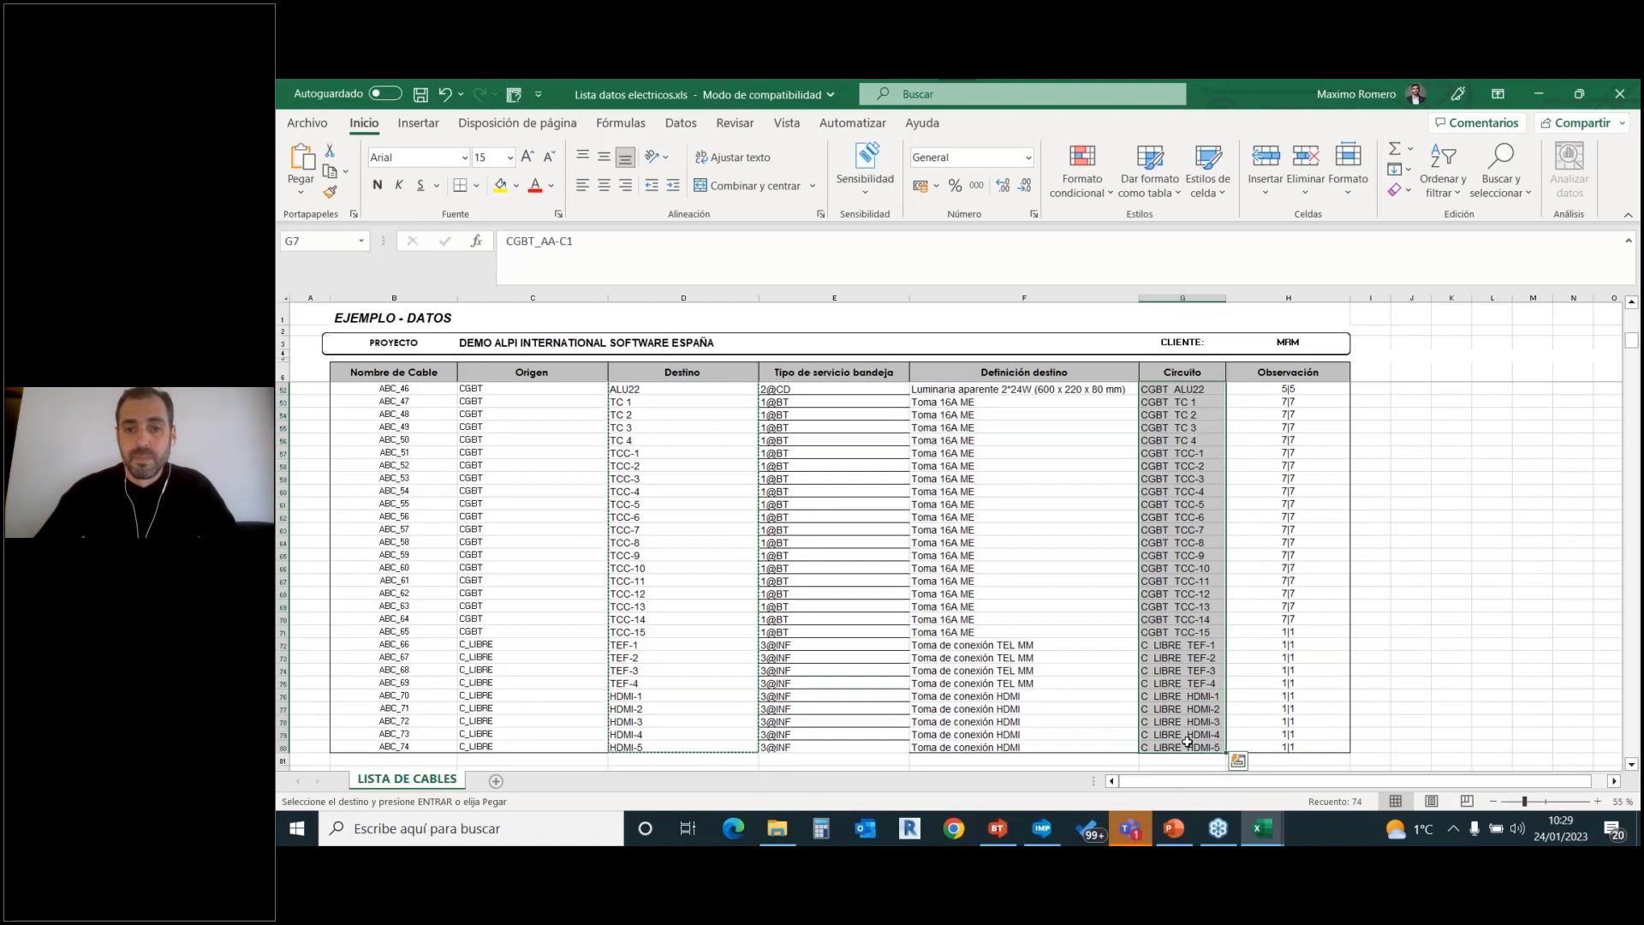
{"action": "key", "text": "ctrl+c"}
{"action": "mouse_move", "coordinate": [1263, 829]}
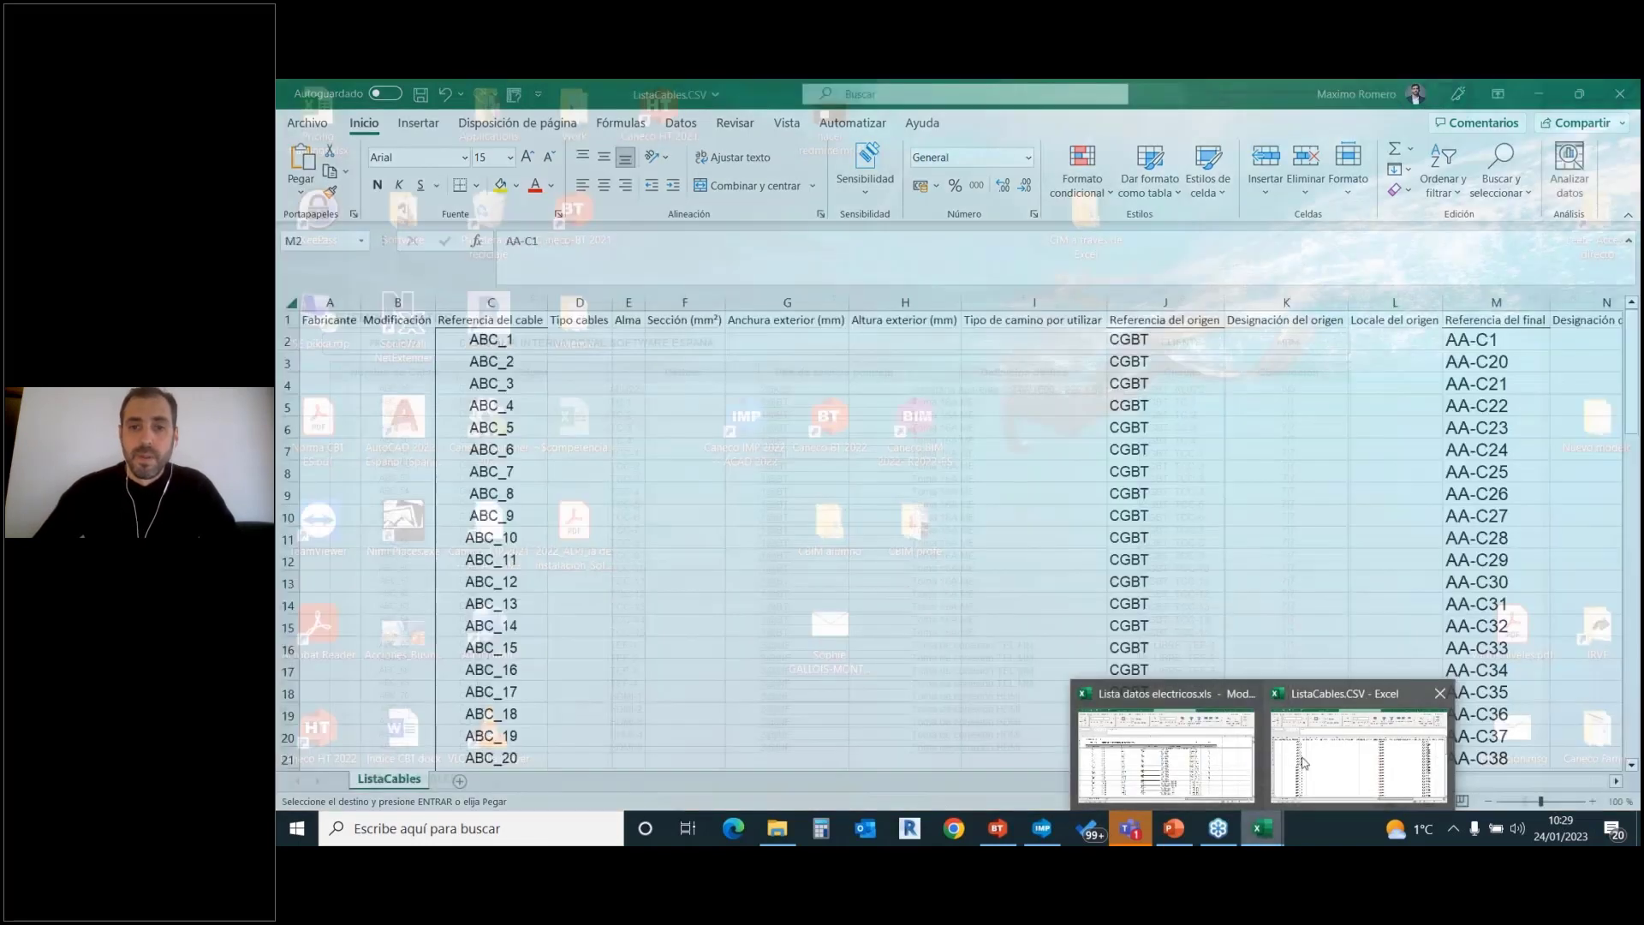
{"action": "left_click", "coordinate": [1284, 784]}
{"action": "left_click_drag", "start_coordinate": [1282, 788], "coordinate": [1517, 786]}
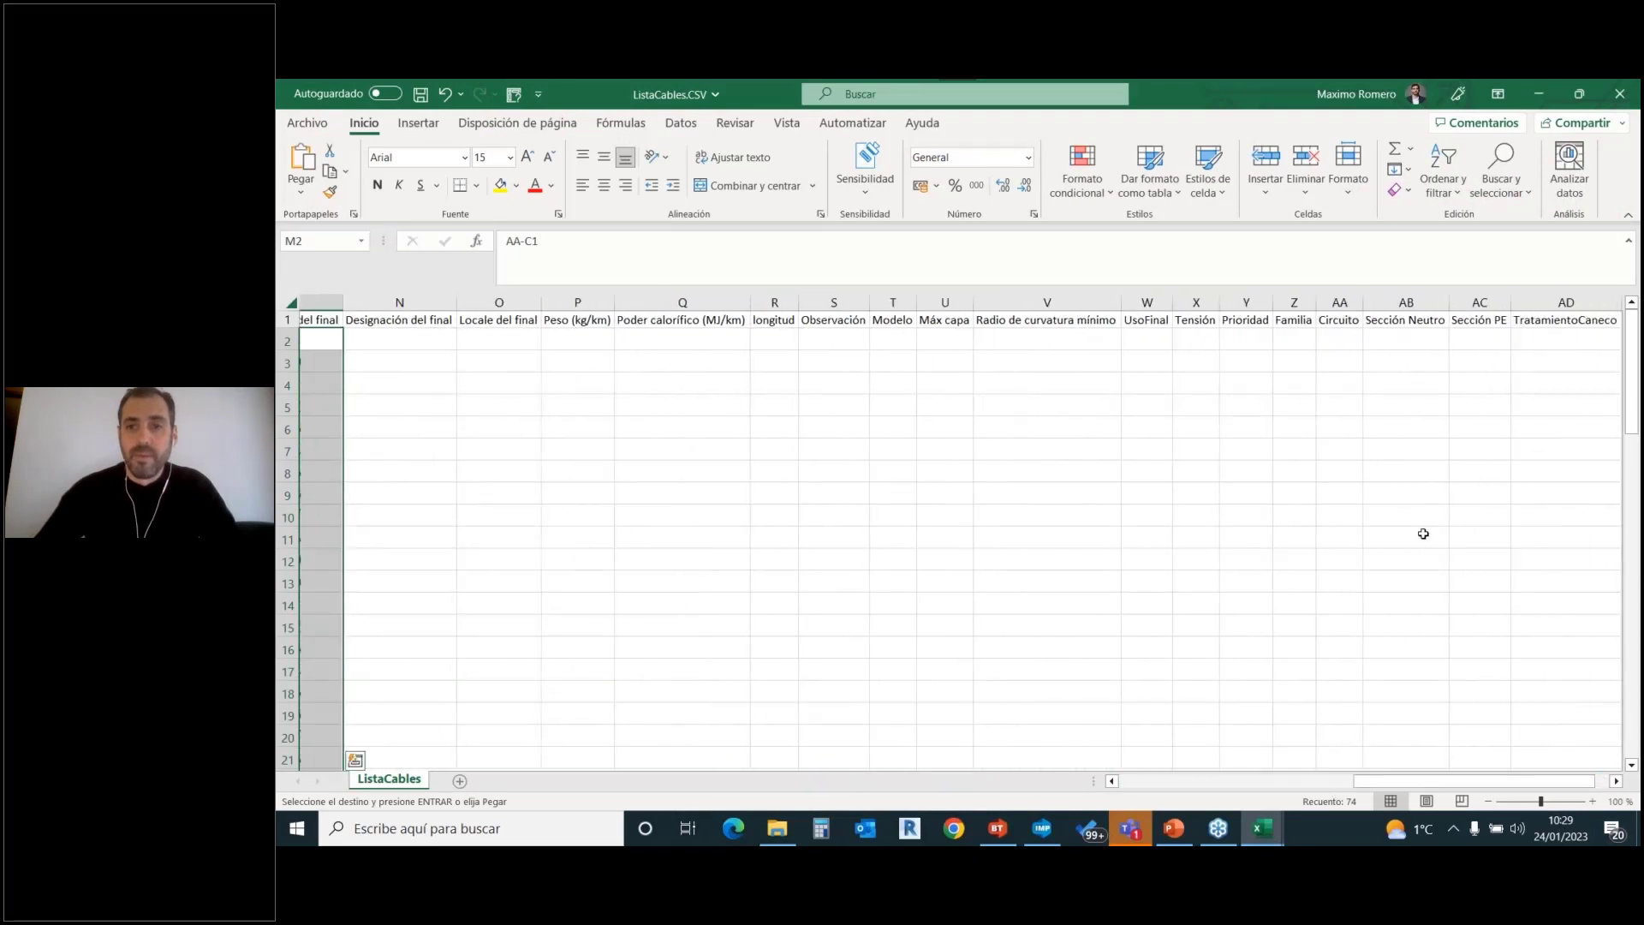
{"action": "left_click", "coordinate": [1341, 340]}
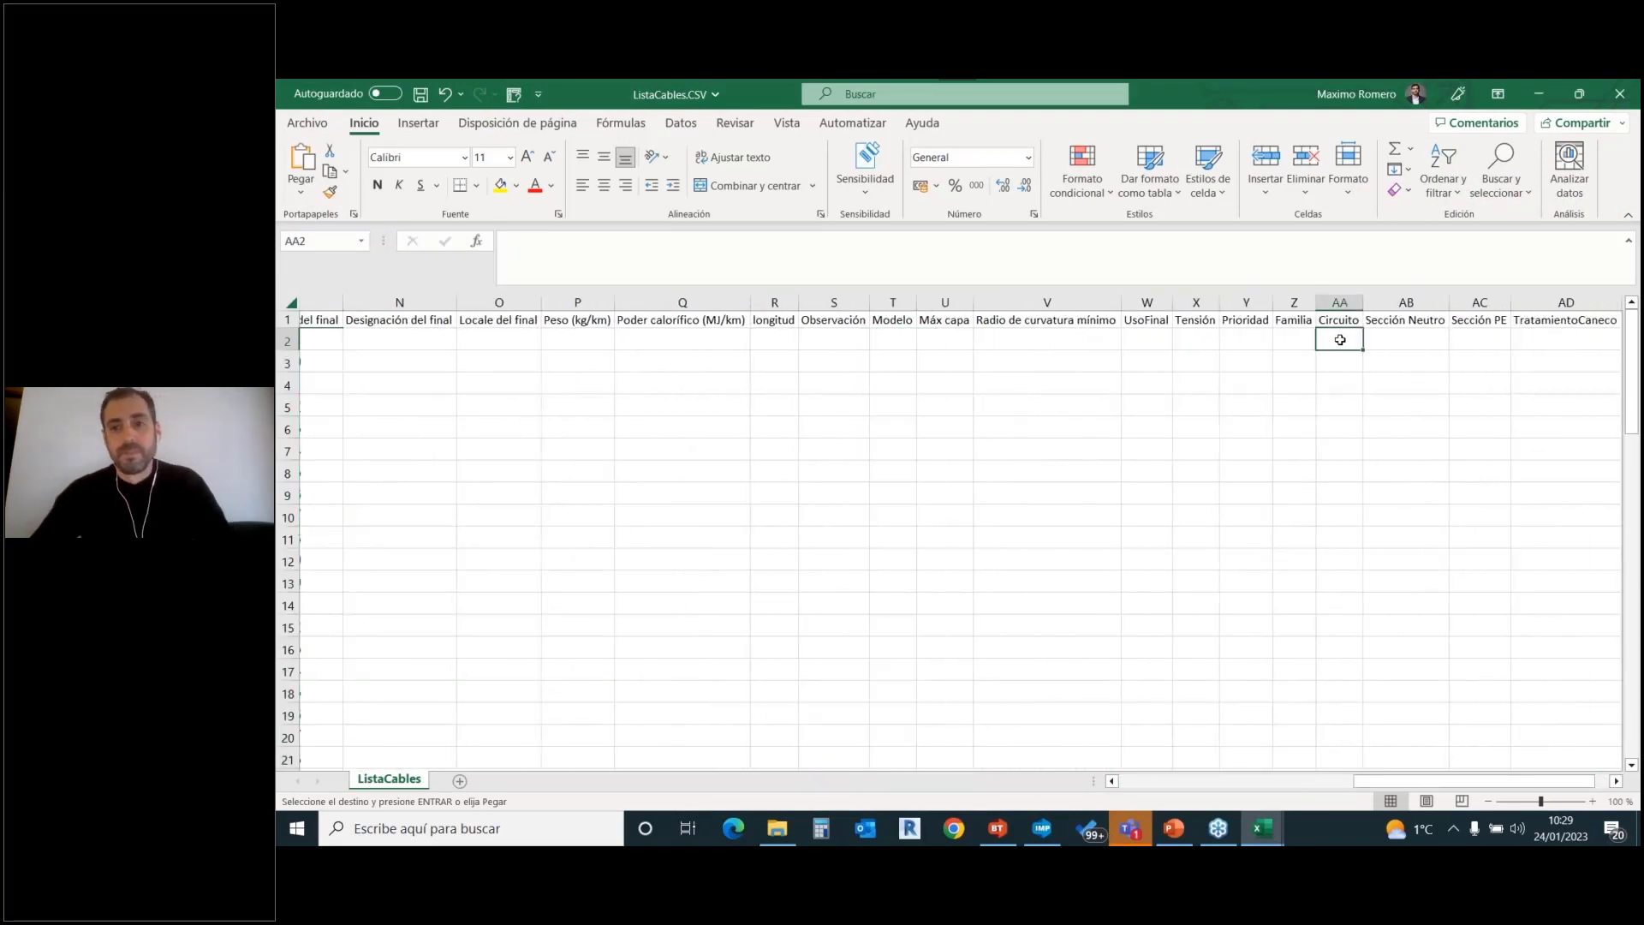
{"action": "key", "text": "ctrl+v"}
Copy the Tipo de servicio bandeja values for all cables from Lista datos electricos.xls into Tipo de camino por utilizar in ListaCables.CSV, starting at I2.
{"action": "mouse_move", "coordinate": [1265, 829]}
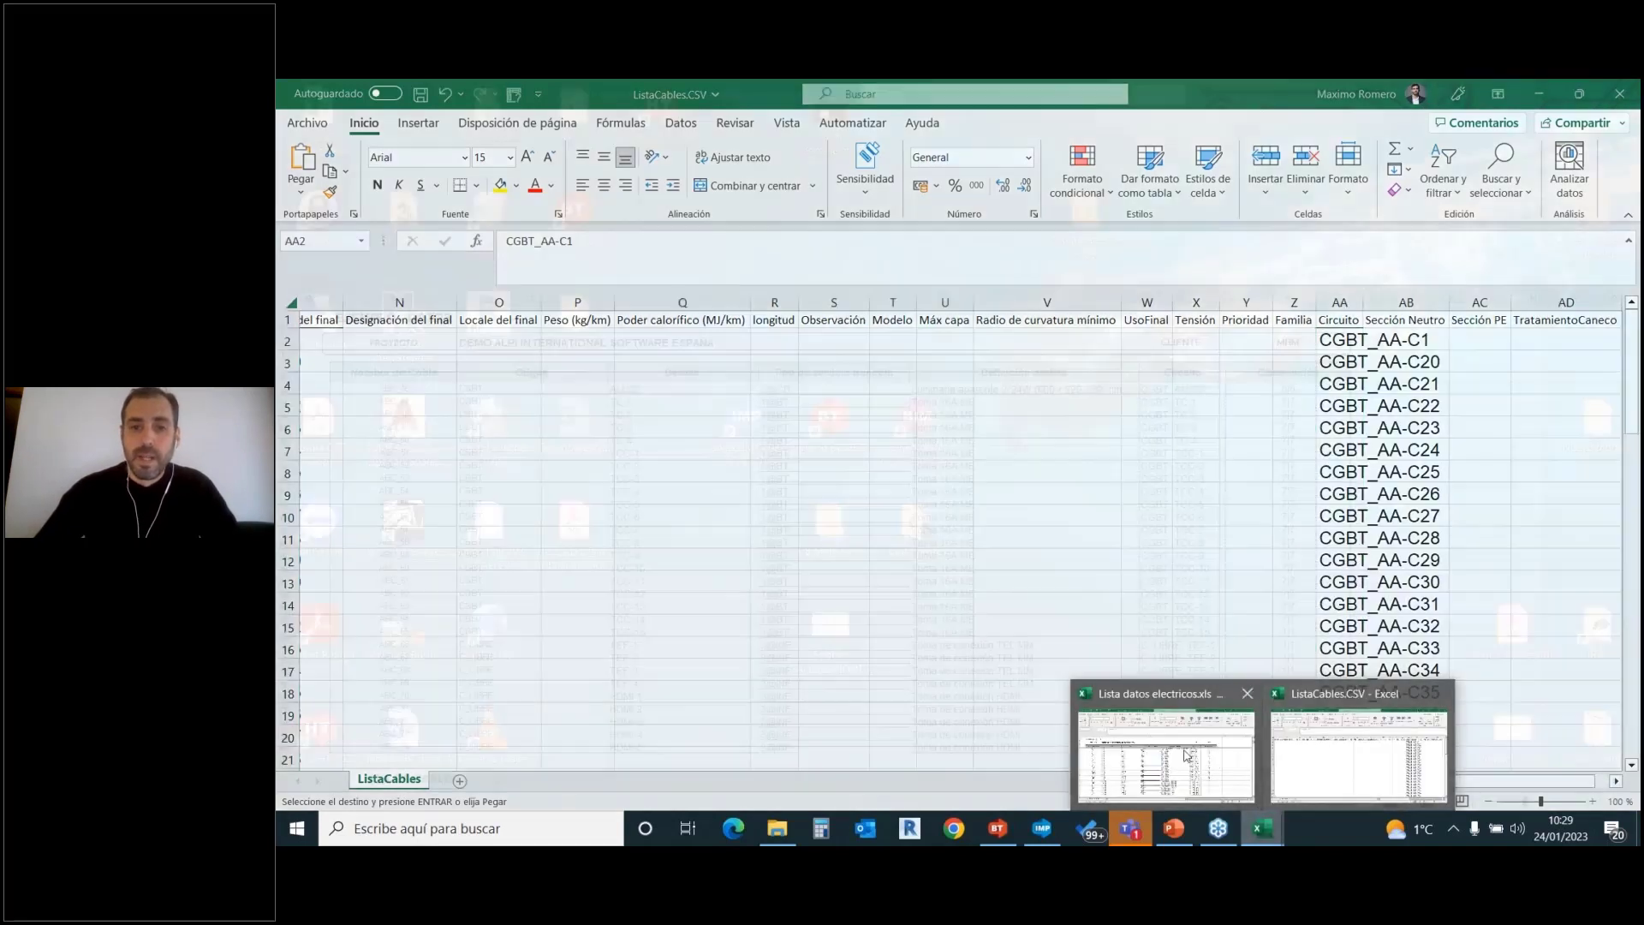
{"action": "left_click", "coordinate": [1216, 760]}
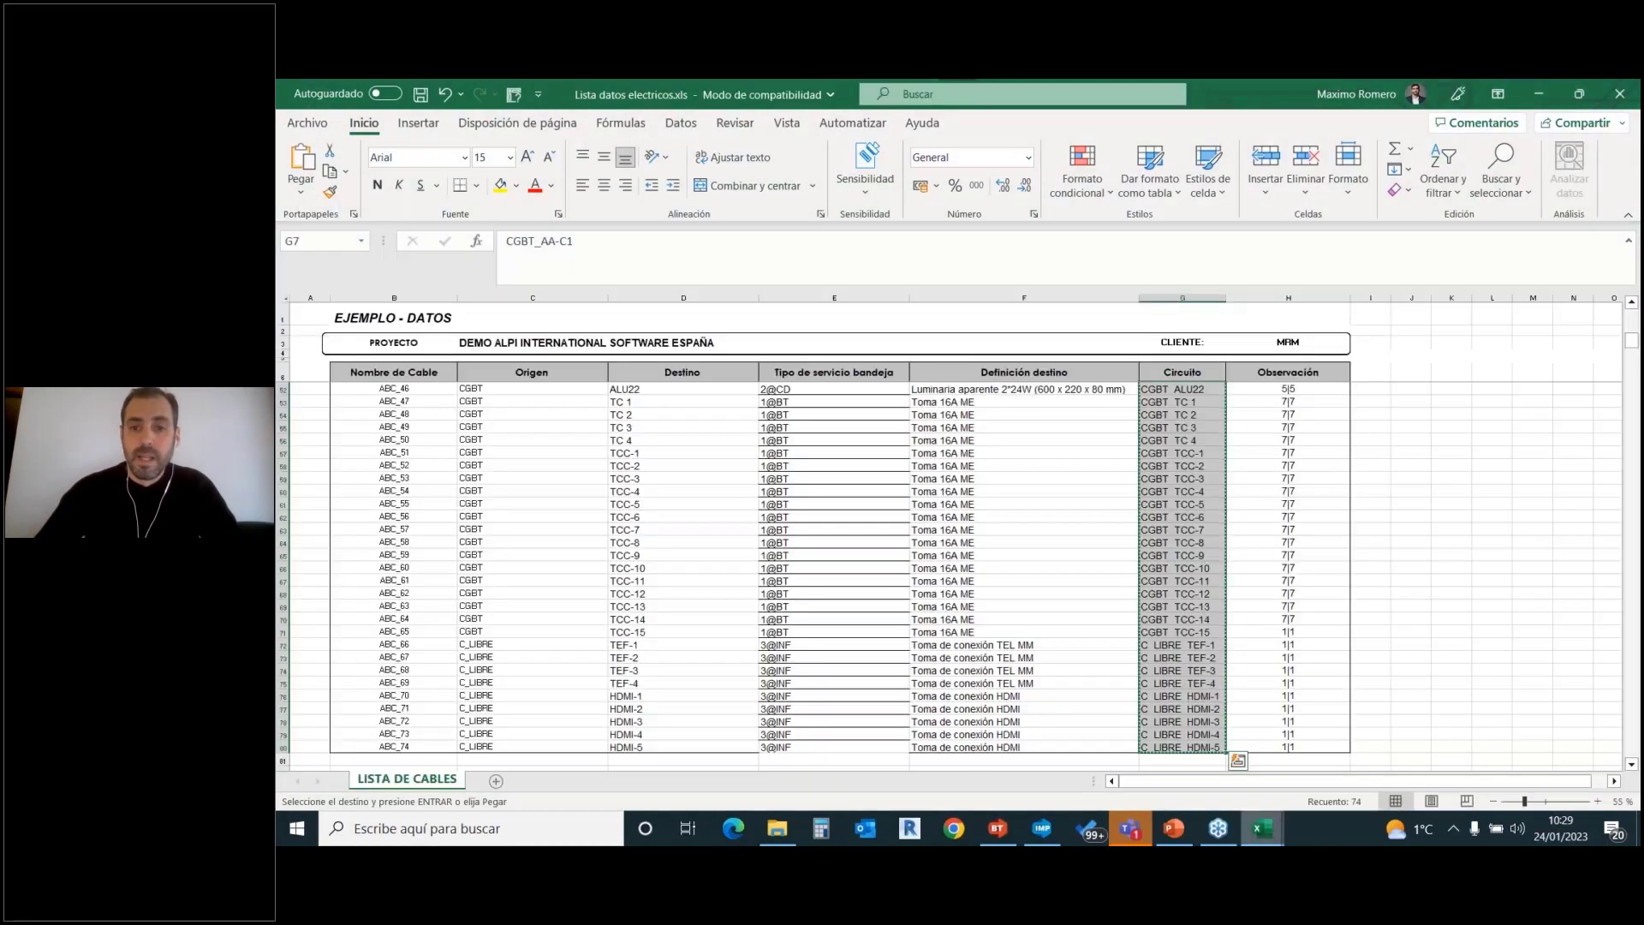
{"action": "scroll", "coordinate": [669, 631], "scroll_direction": "up", "scroll_amount": 15}
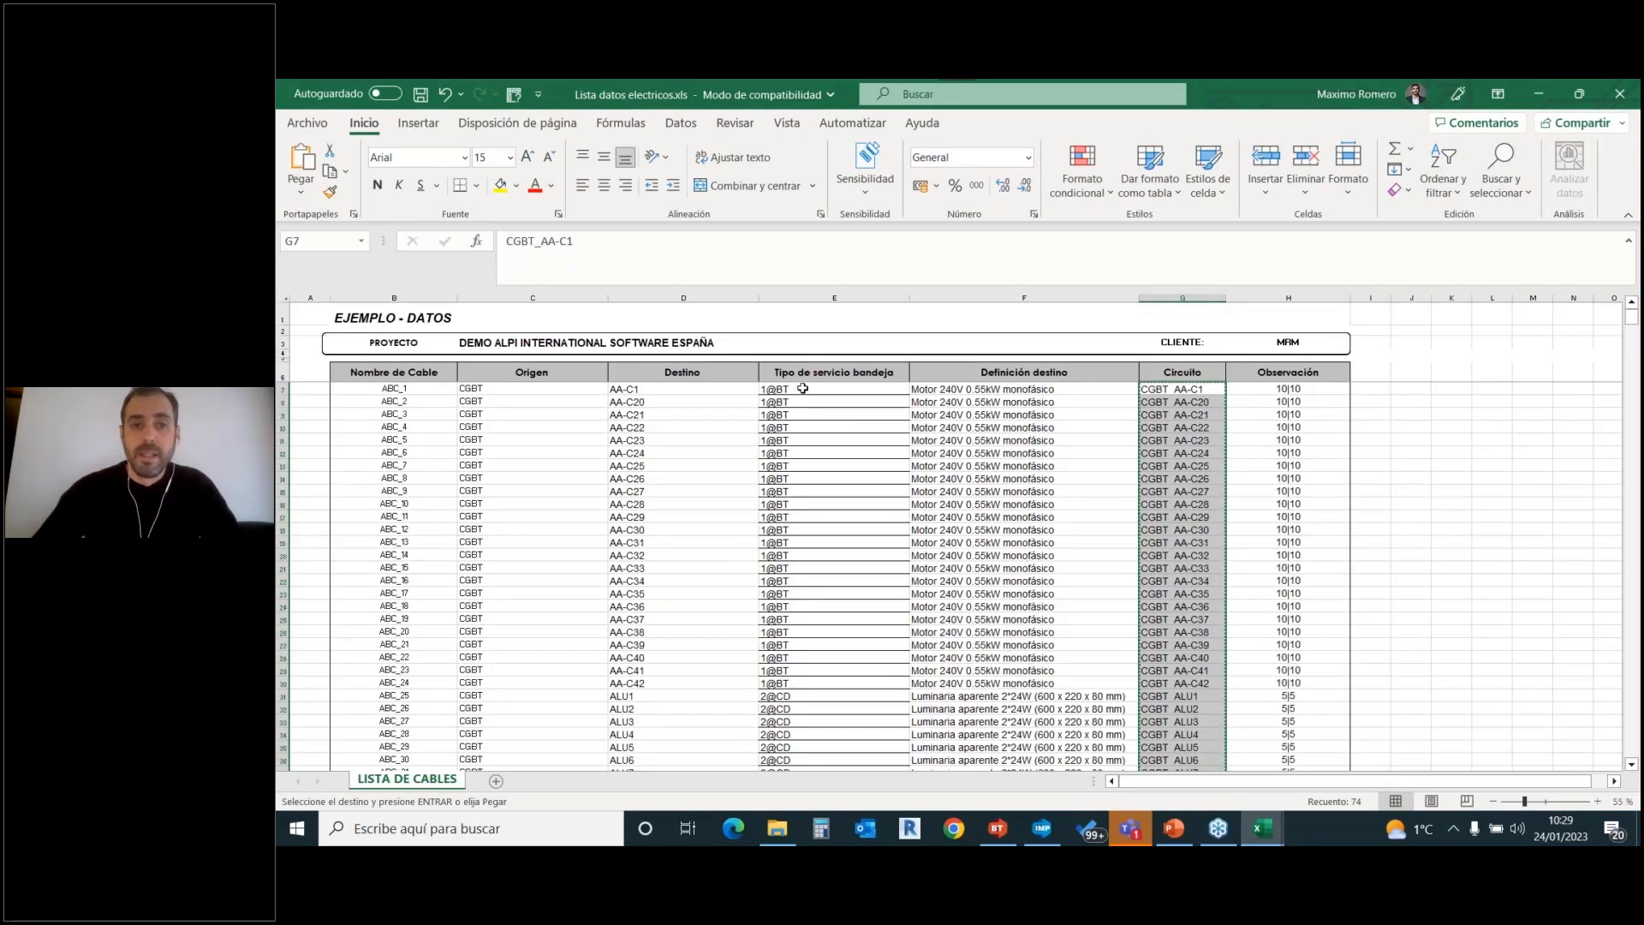
{"action": "left_click_drag", "start_coordinate": [802, 388], "coordinate": [798, 733]}
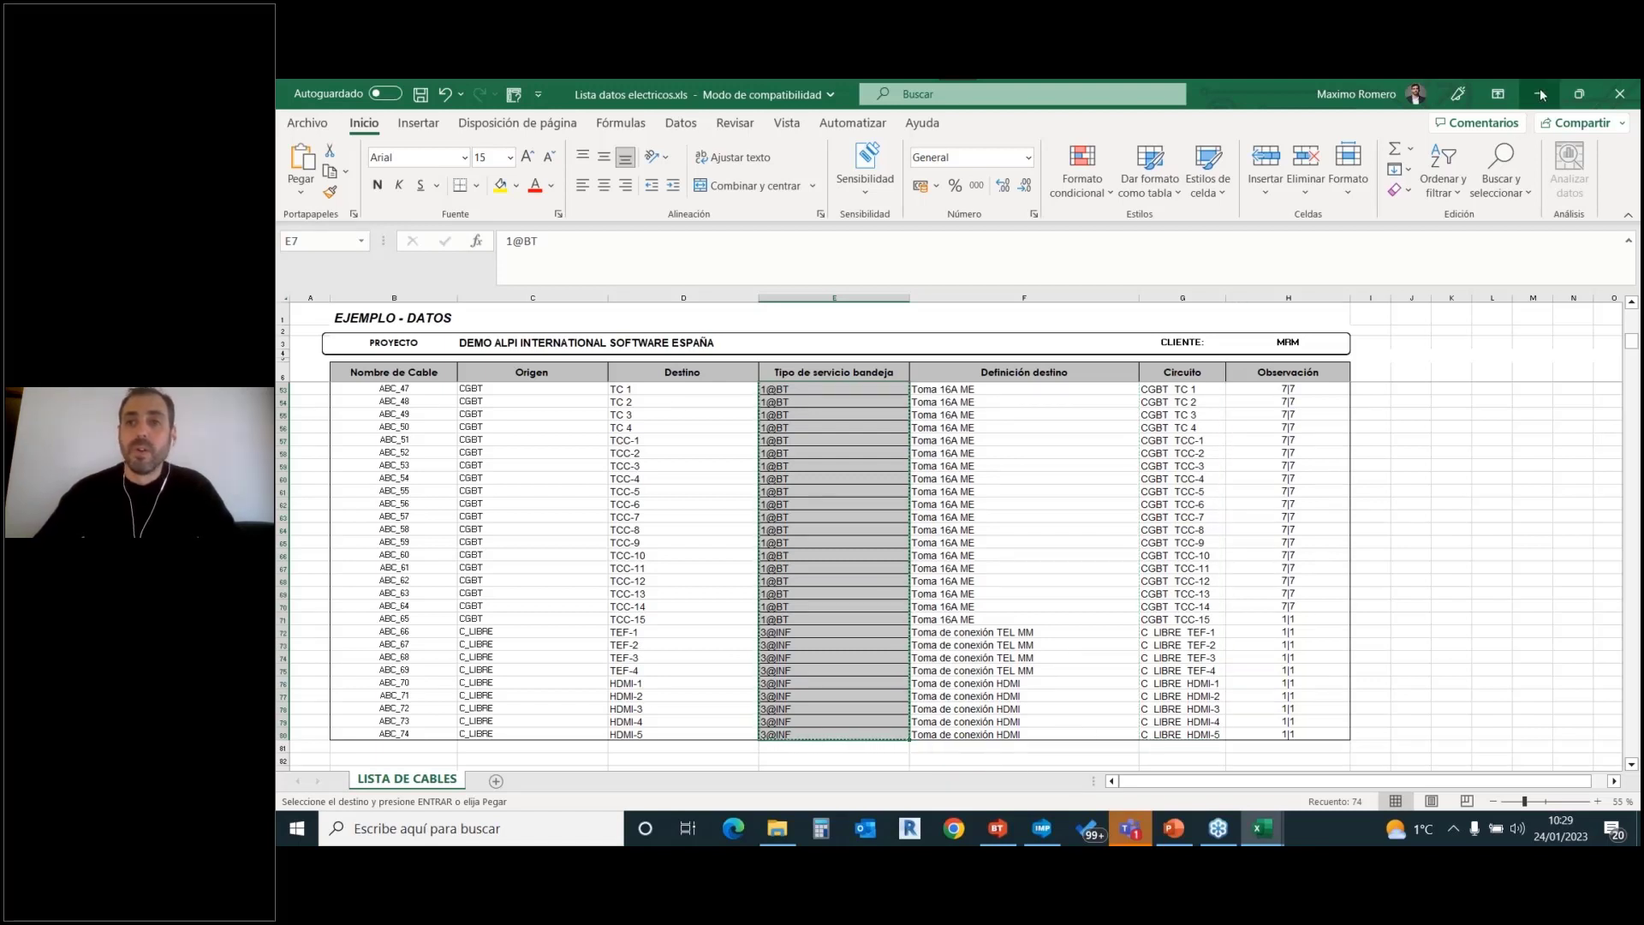
{"action": "key", "text": "alt+Tab"}
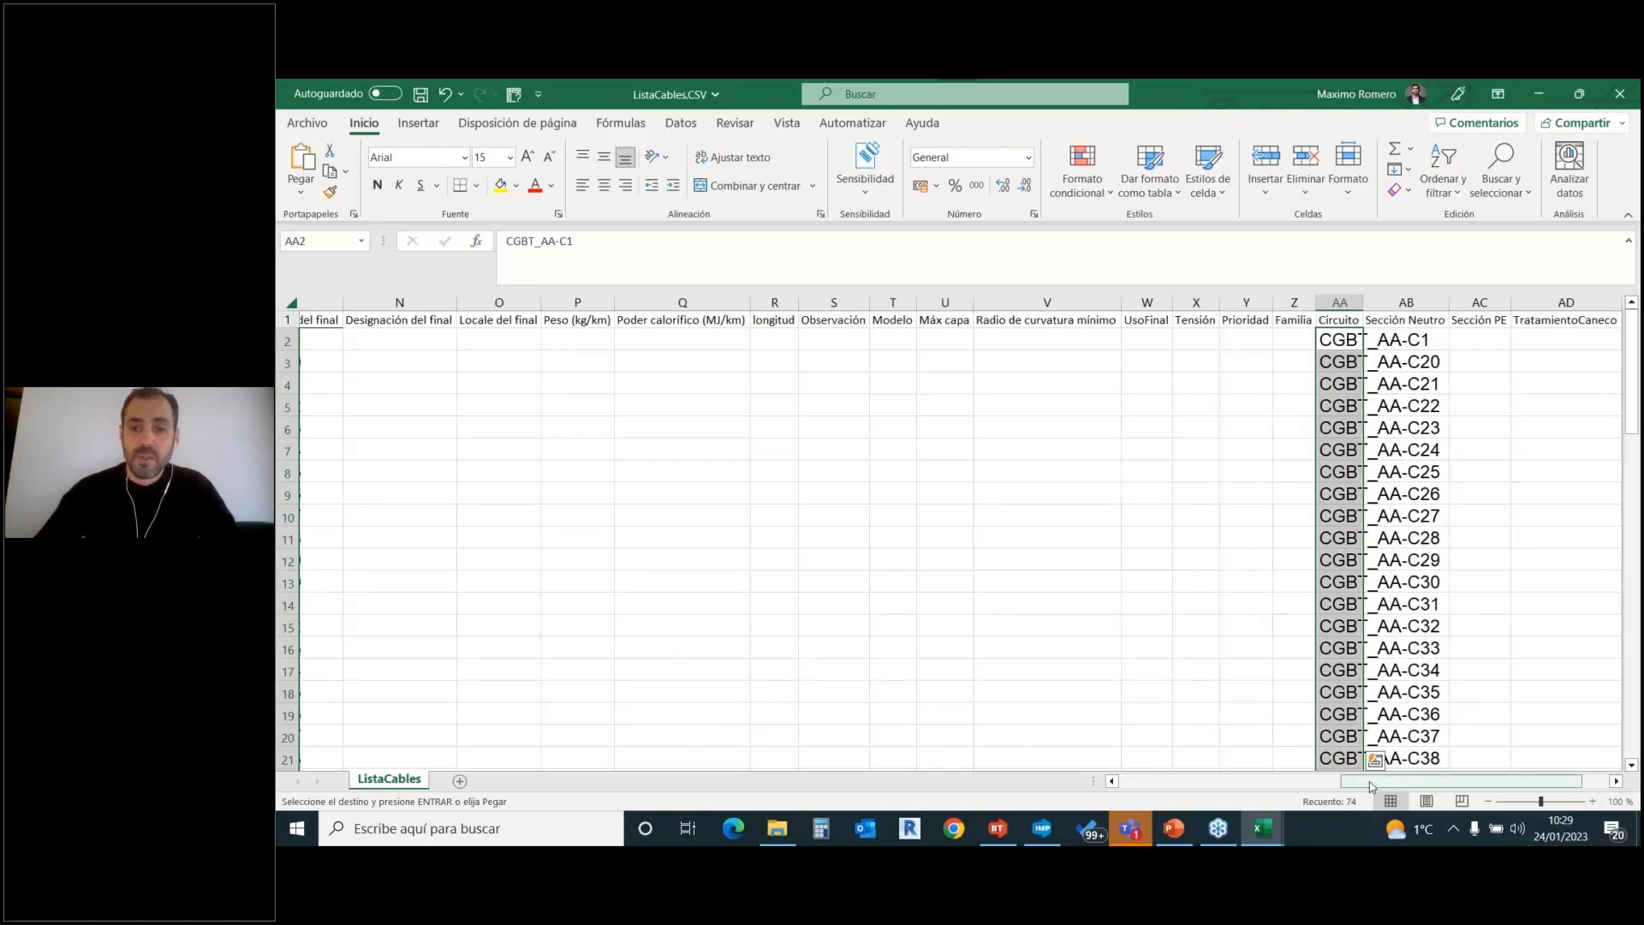
{"action": "scroll", "coordinate": [1096, 676], "scroll_direction": "left", "scroll_amount": 5}
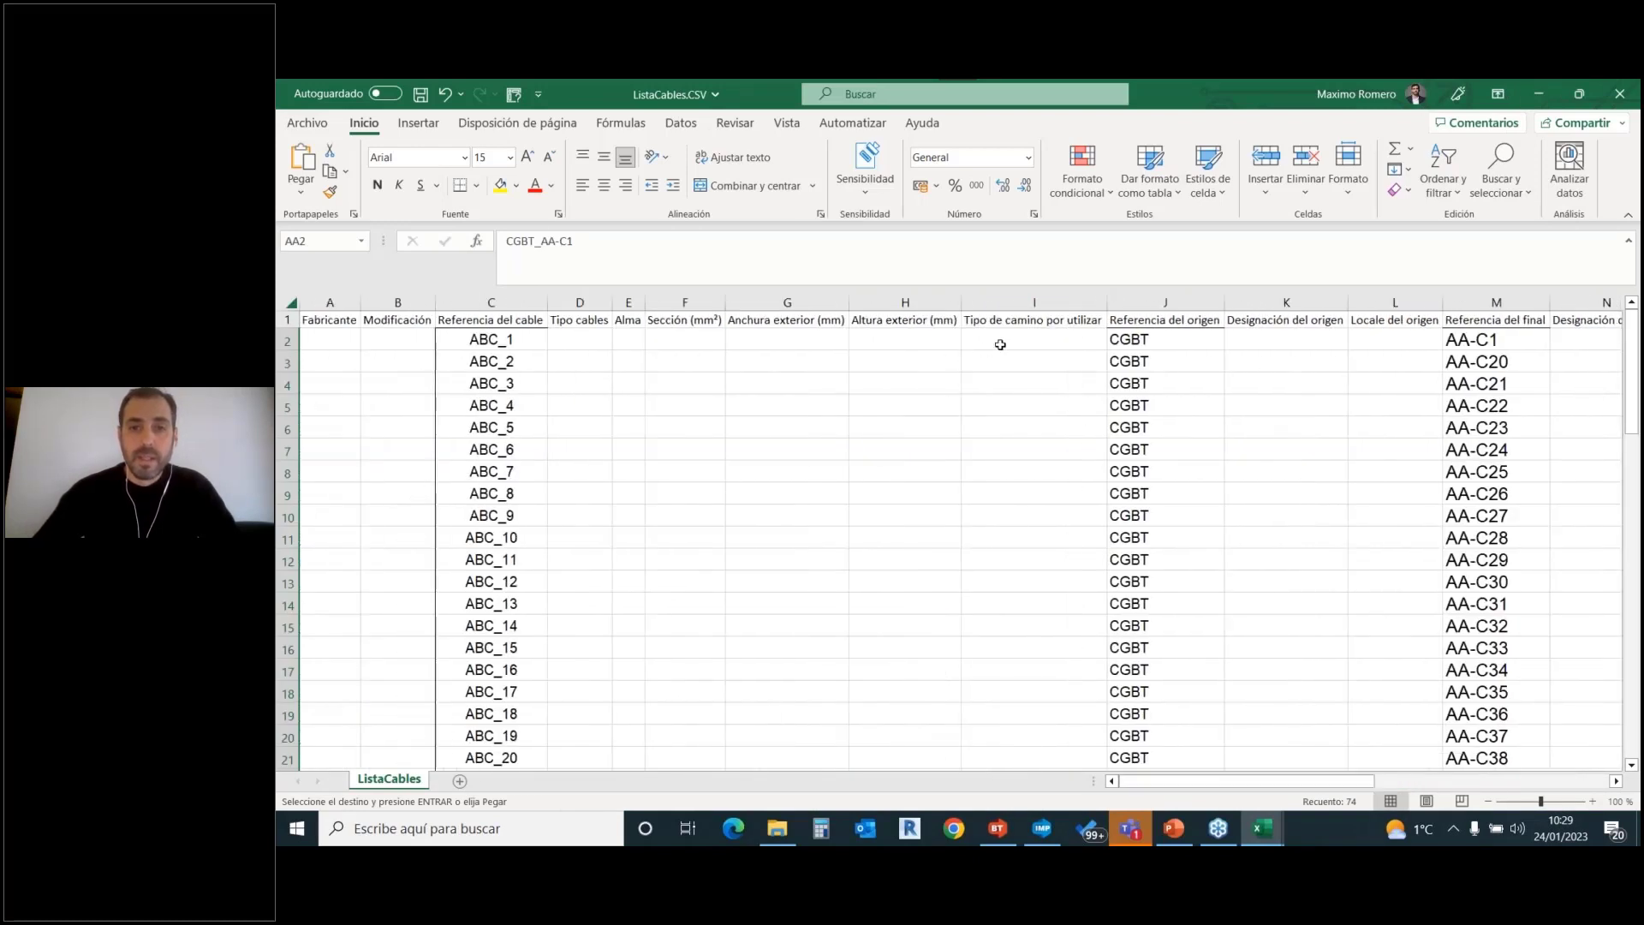
{"action": "left_click", "coordinate": [1005, 339]}
{"action": "key", "text": "ctrl+v"}
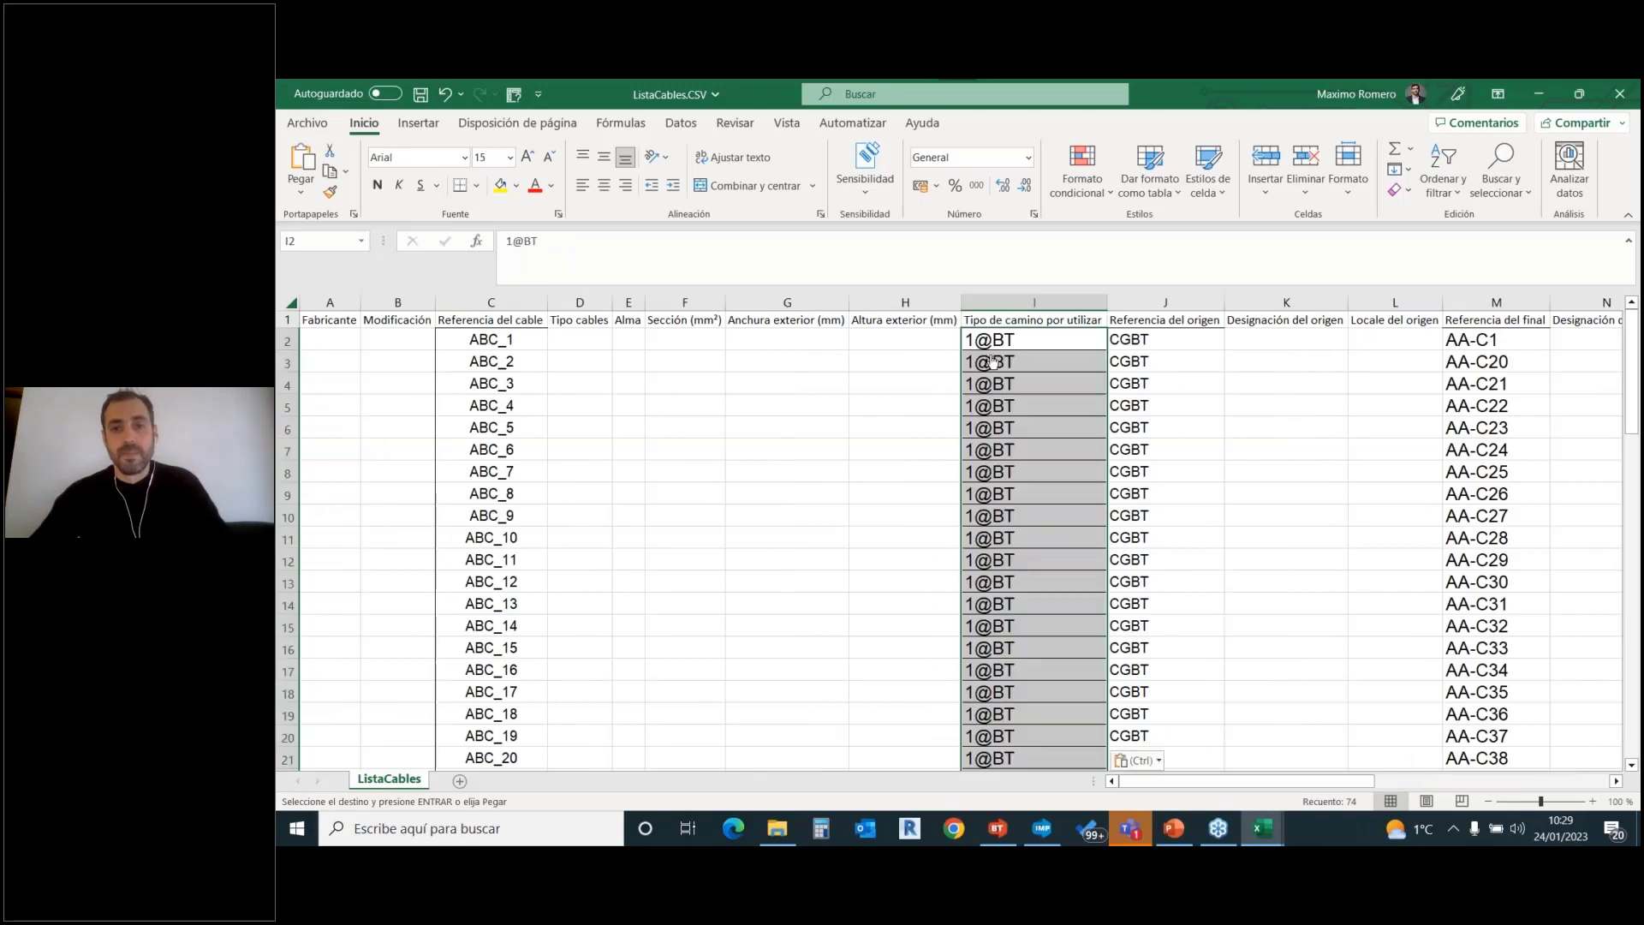
Check the filled rows of ListaCables.CSV down to ABC_74, save the file and switch to the Clínica_Plano_modelo drawing in AutoCAD.
{"action": "scroll", "coordinate": [912, 462], "scroll_direction": "down", "scroll_amount": 4}
{"action": "scroll", "coordinate": [906, 459], "scroll_direction": "down", "scroll_amount": 2, "text": "ctrl"}
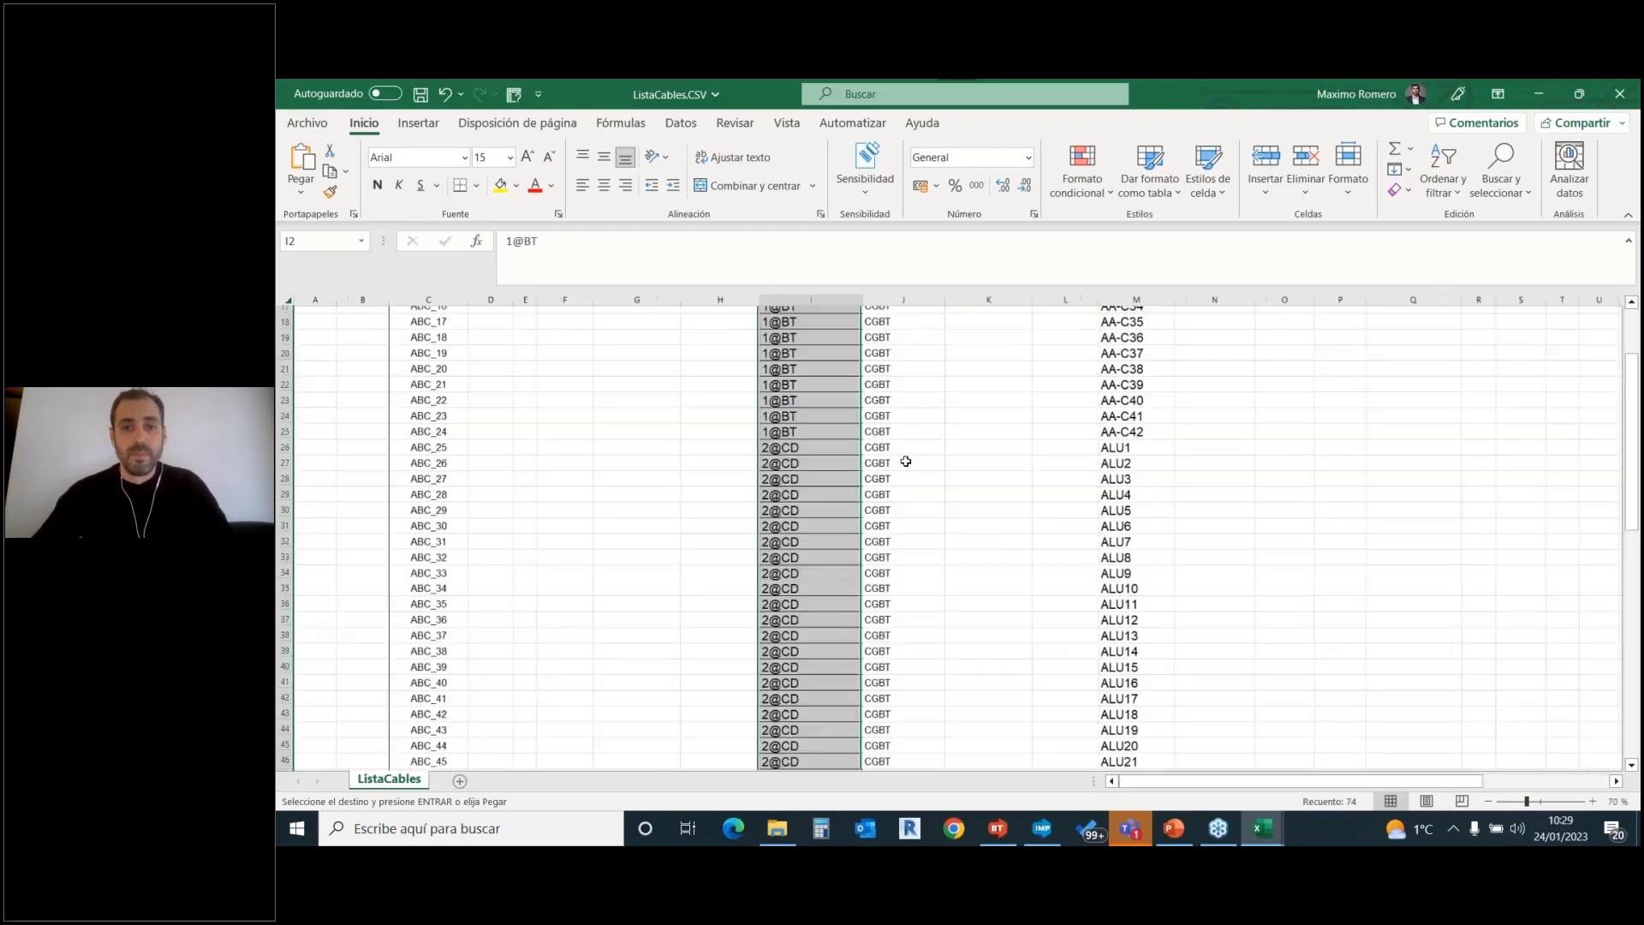
{"action": "scroll", "coordinate": [899, 477], "scroll_direction": "down", "scroll_amount": 3}
{"action": "scroll", "coordinate": [891, 481], "scroll_direction": "down", "scroll_amount": 10}
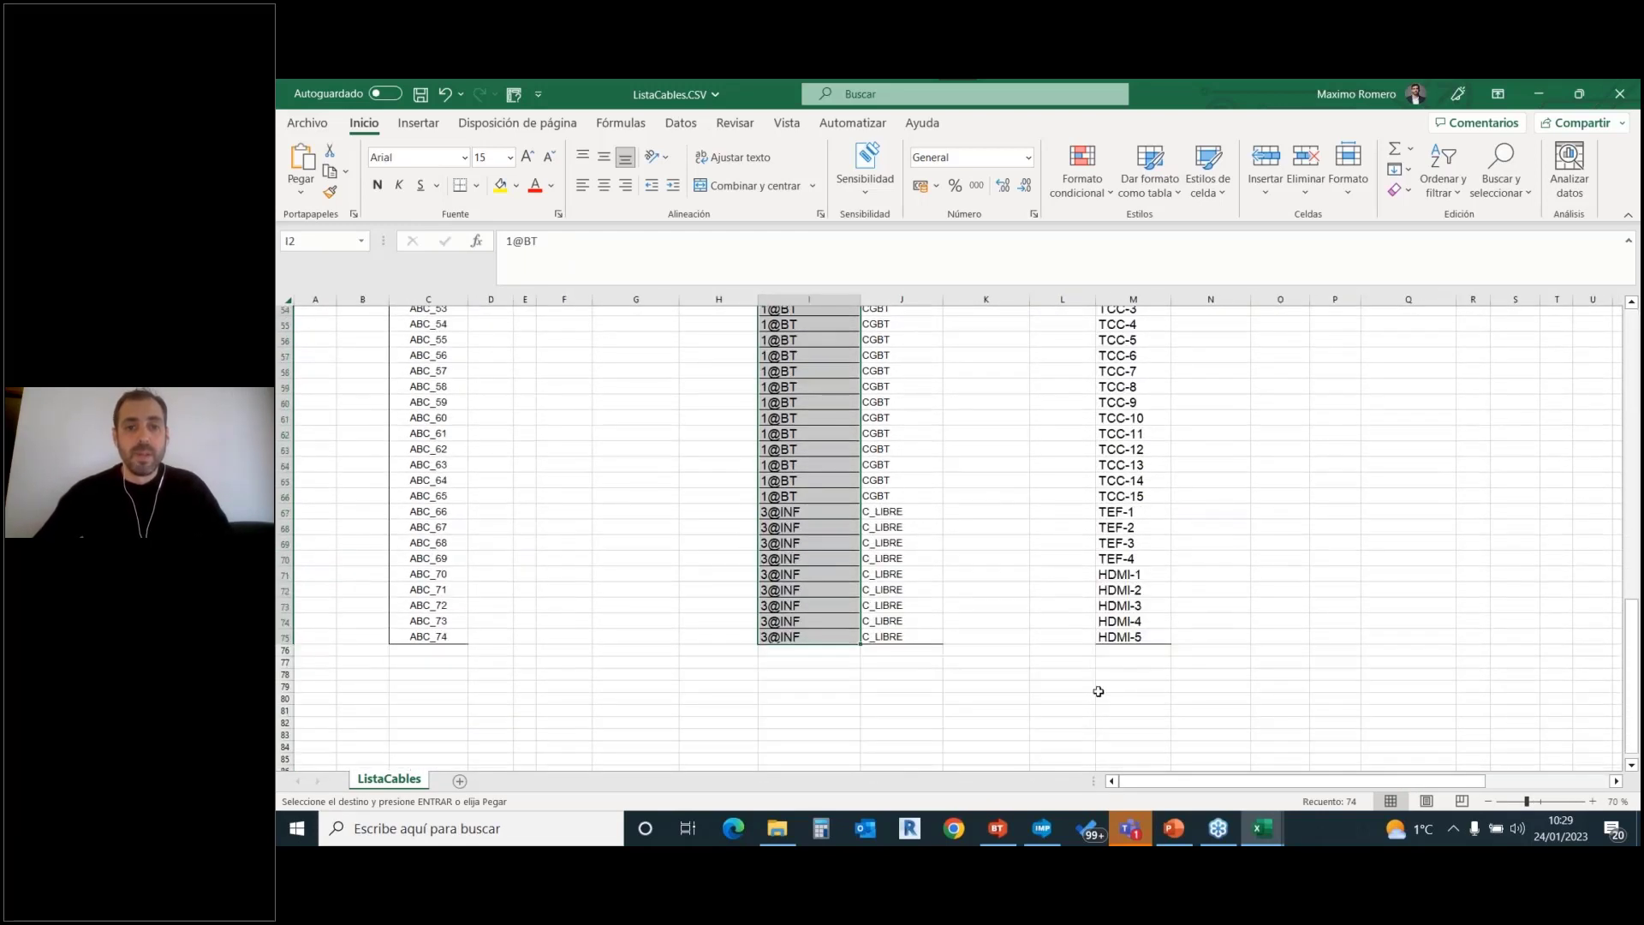
{"action": "left_click", "coordinate": [420, 94]}
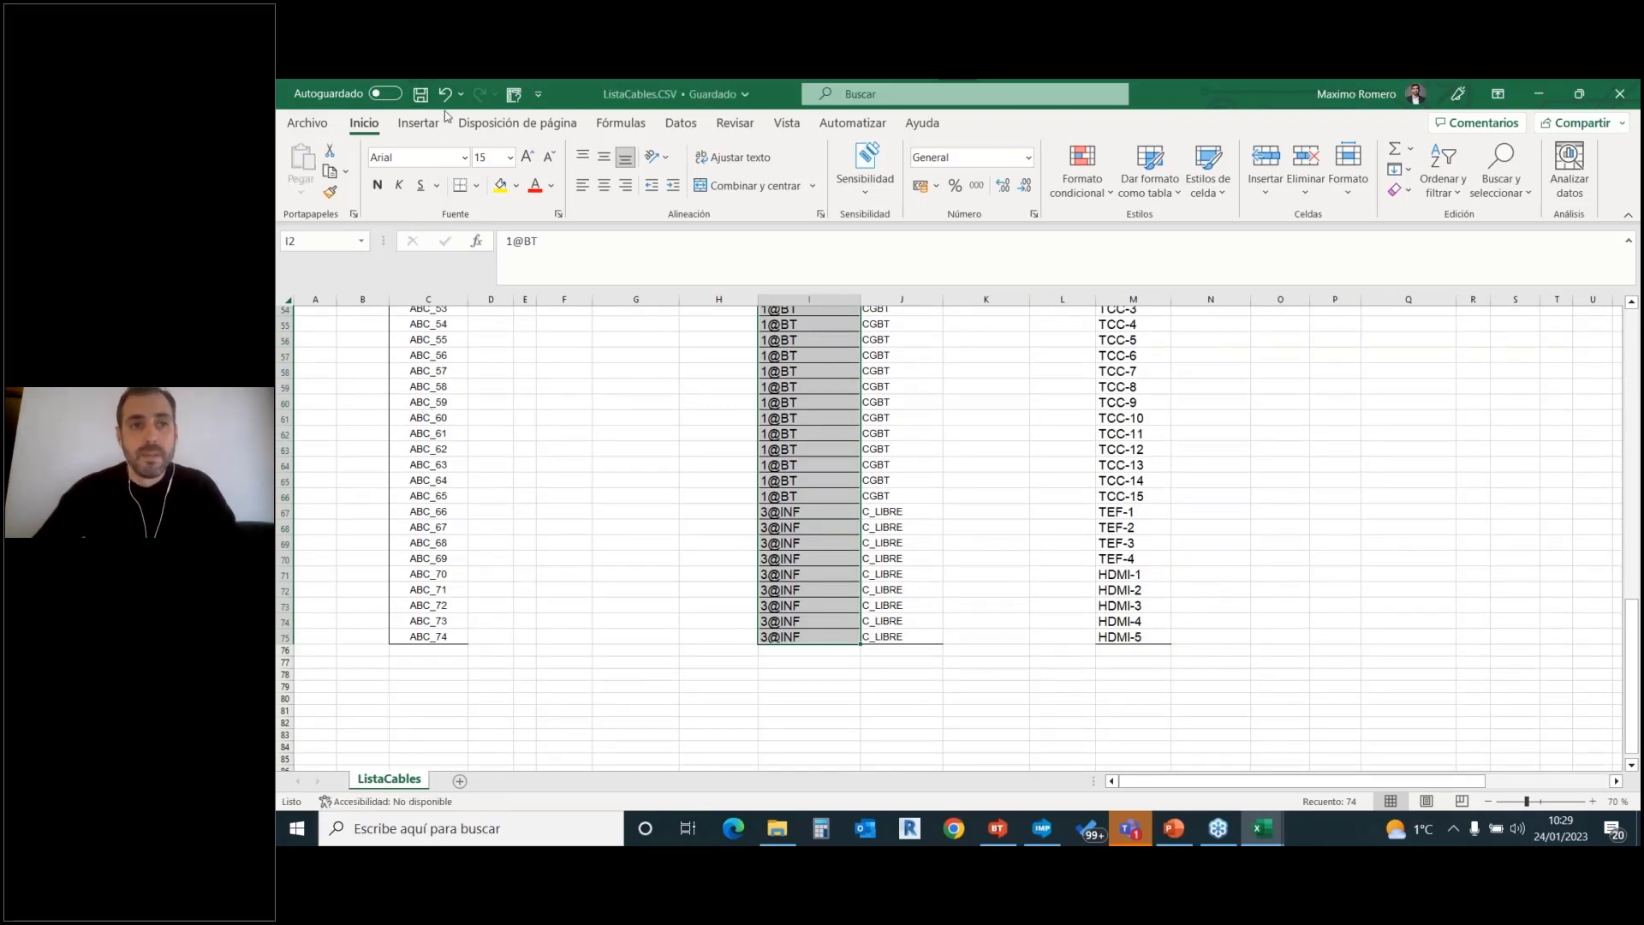
{"action": "left_click", "coordinate": [1538, 93]}
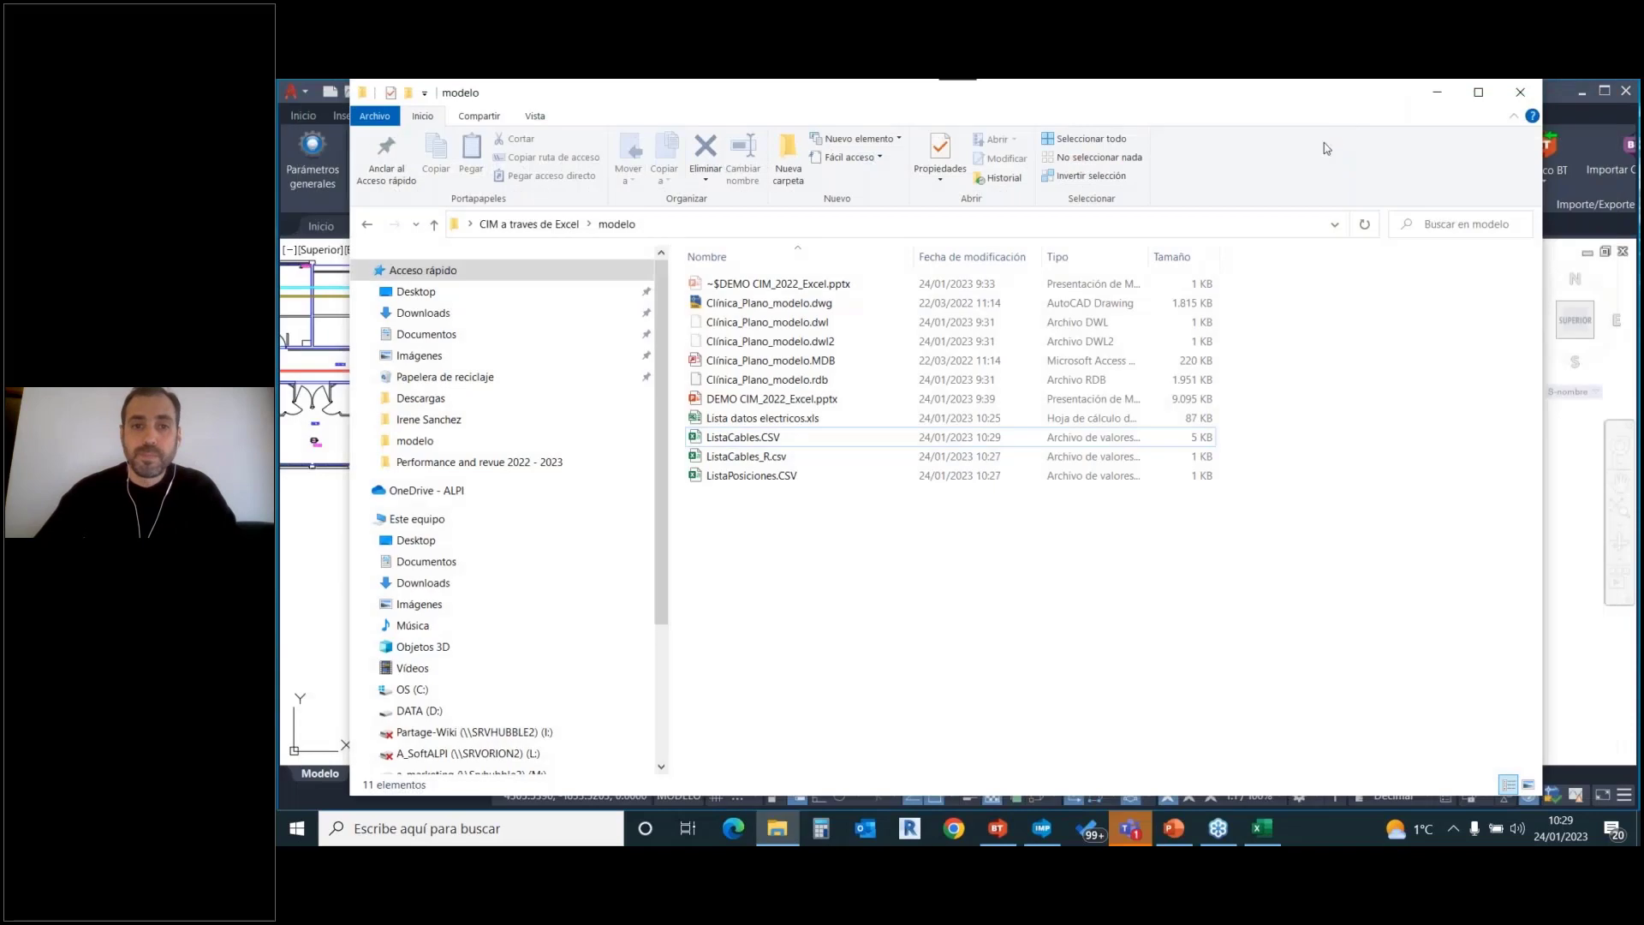
{"action": "left_click", "coordinate": [1434, 92]}
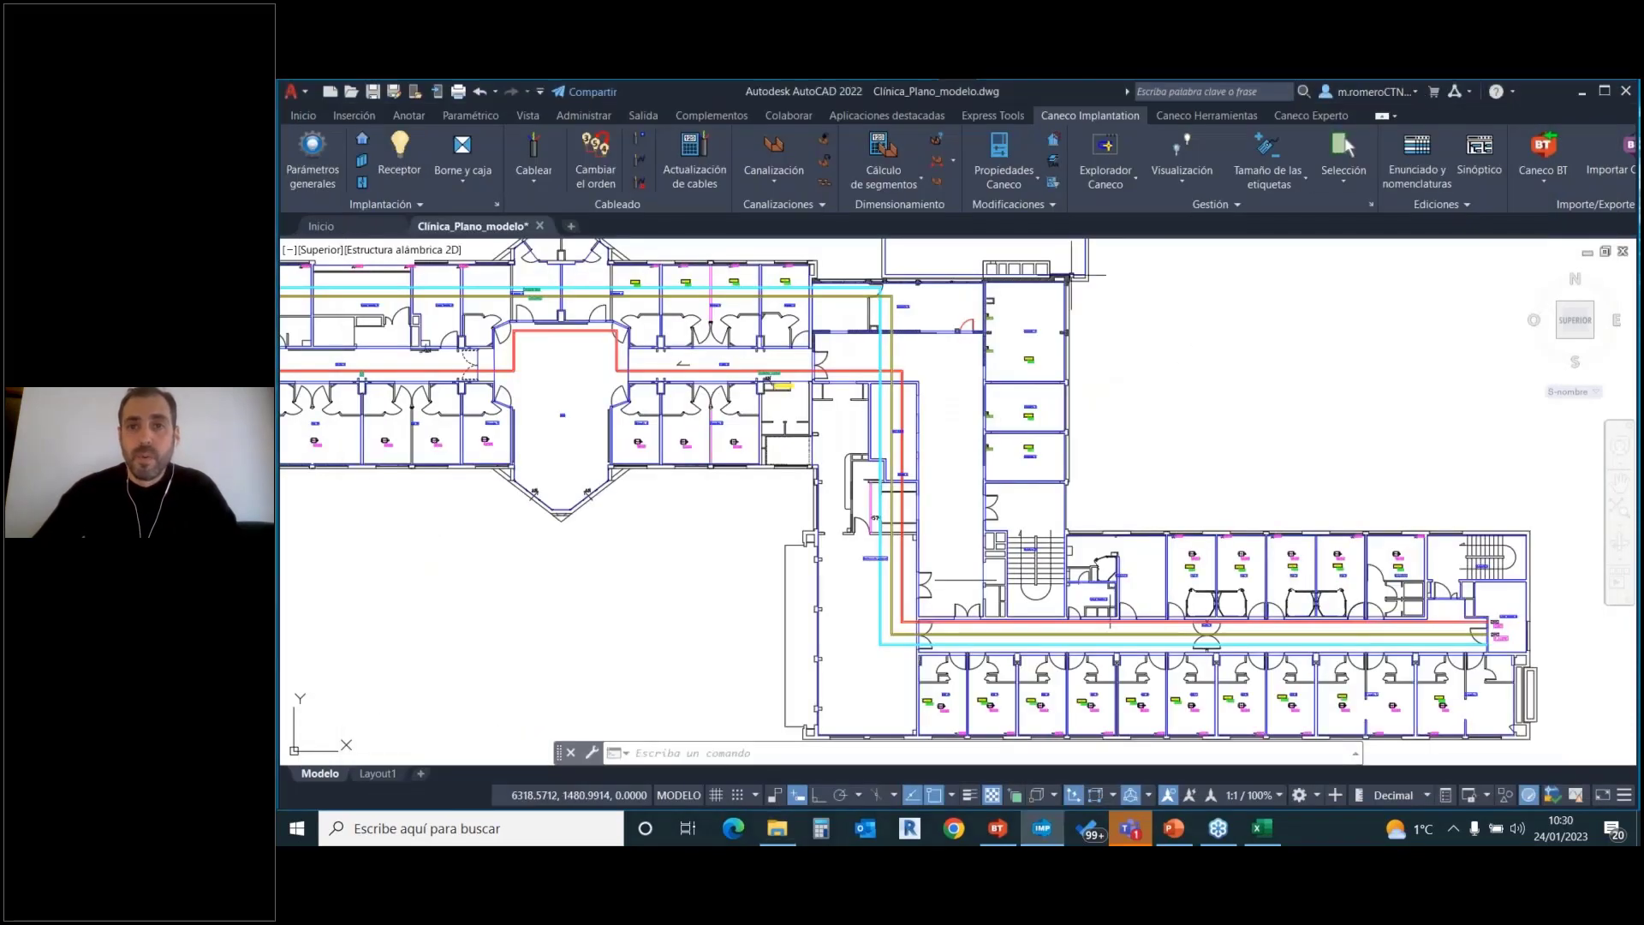
Start a CSV cable list import from the Explorador Caneco and agree to continue without auditing the drawing.
{"action": "left_click", "coordinate": [1106, 150]}
{"action": "right_click", "coordinate": [1226, 268]}
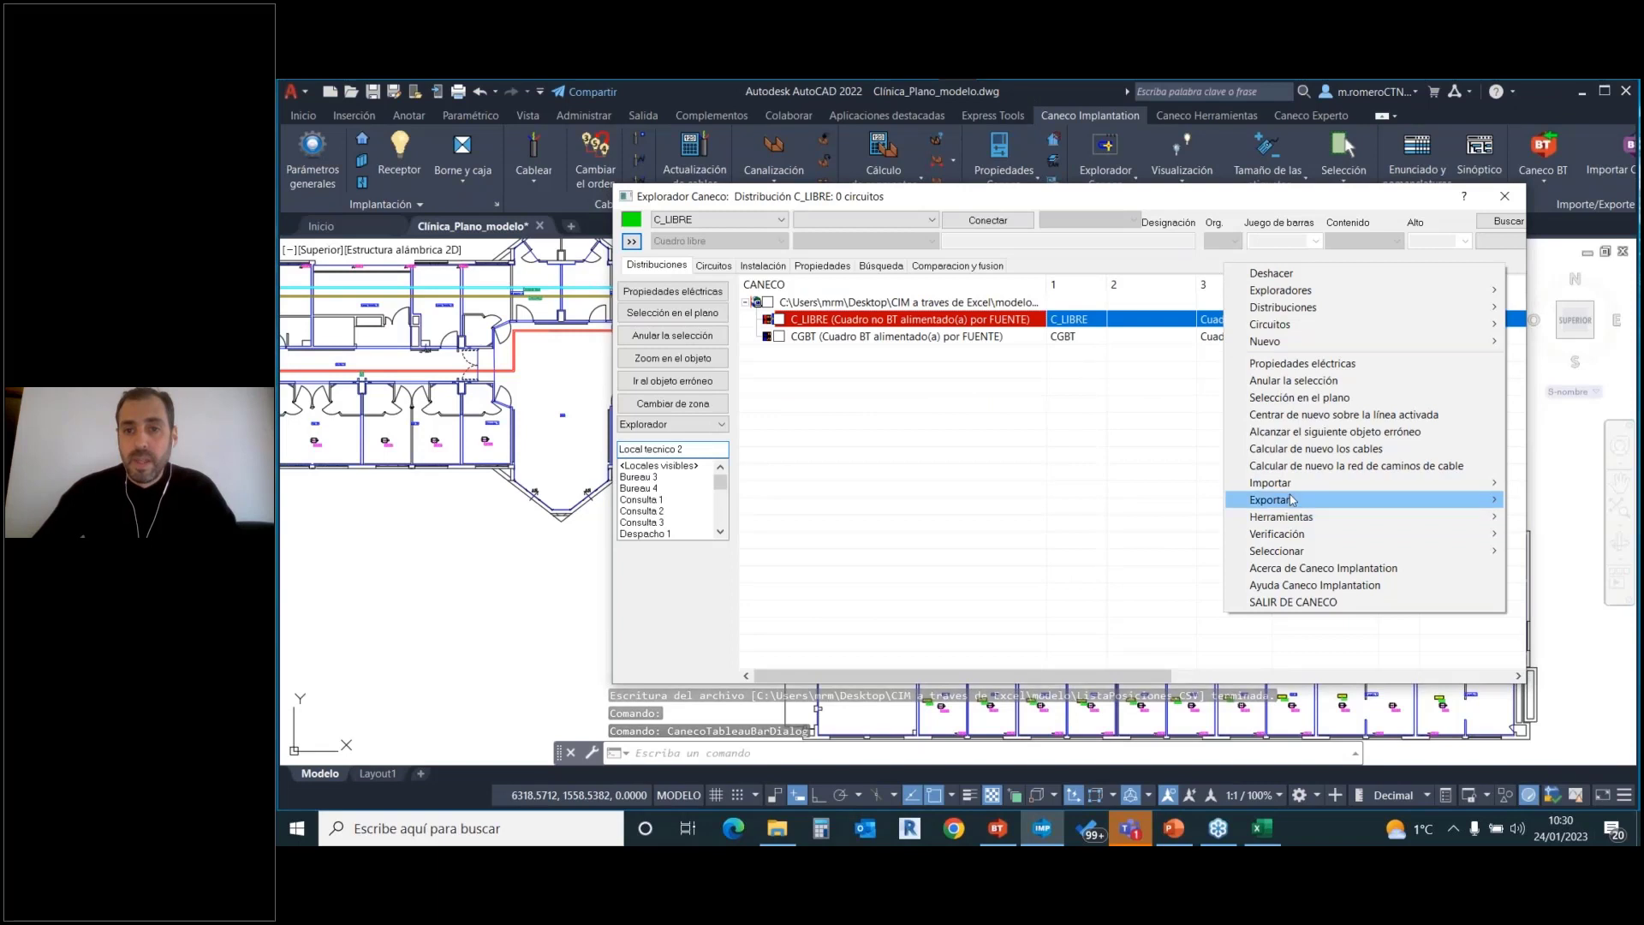
{"action": "mouse_move", "coordinate": [1284, 483]}
{"action": "mouse_move", "coordinate": [1180, 657]}
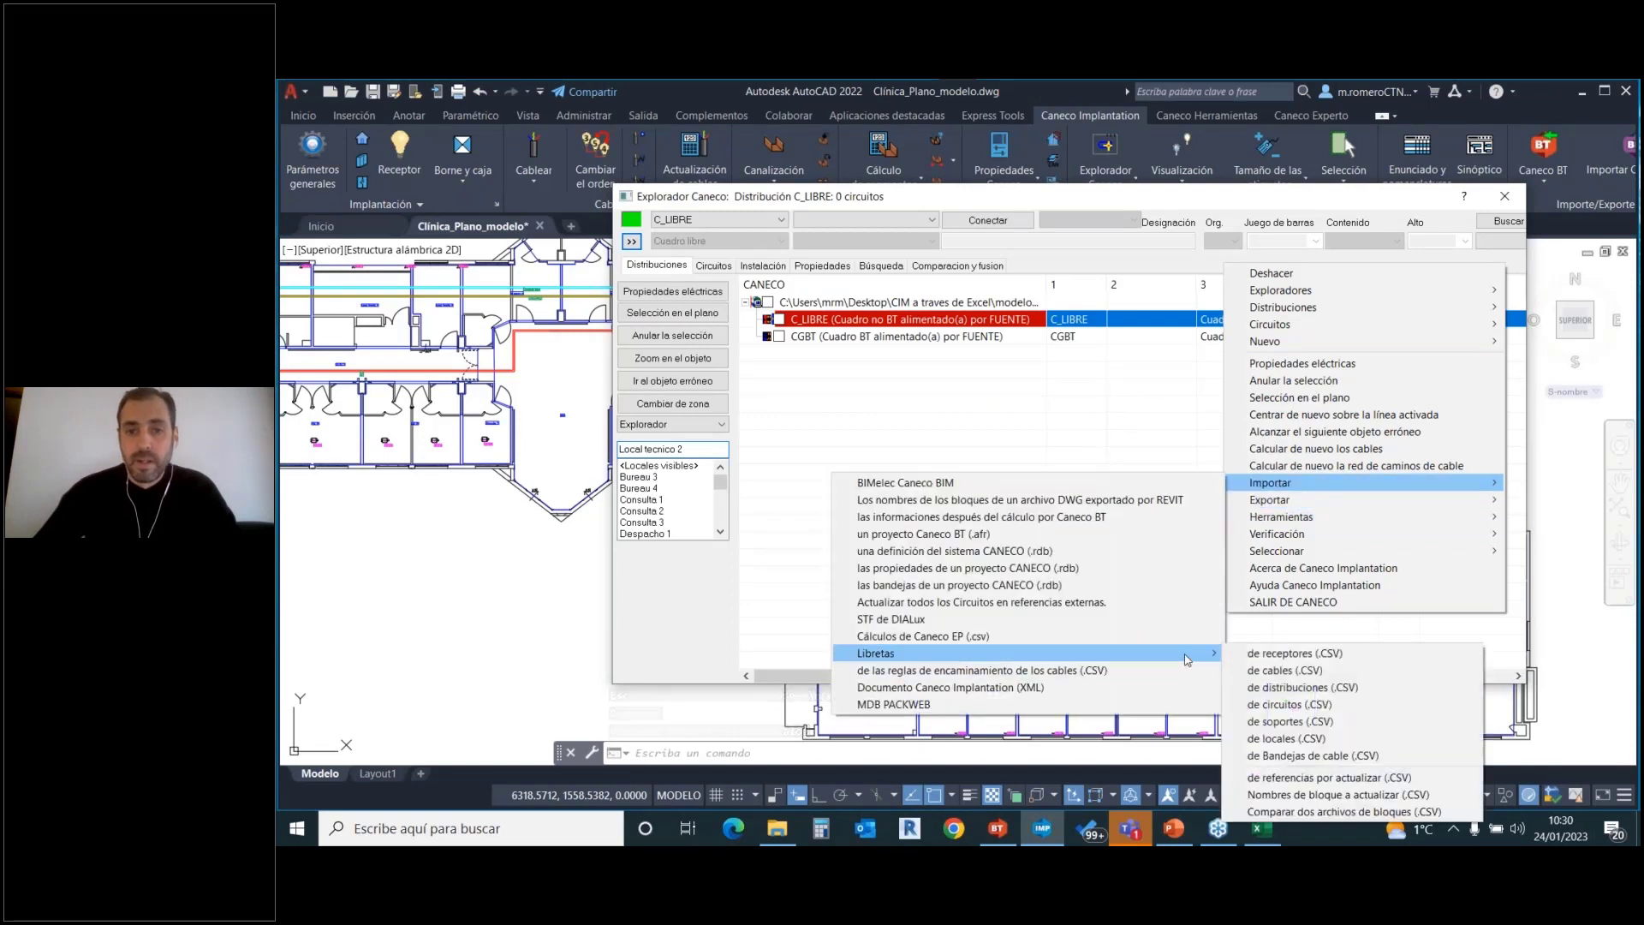
{"action": "left_click", "coordinate": [1284, 673]}
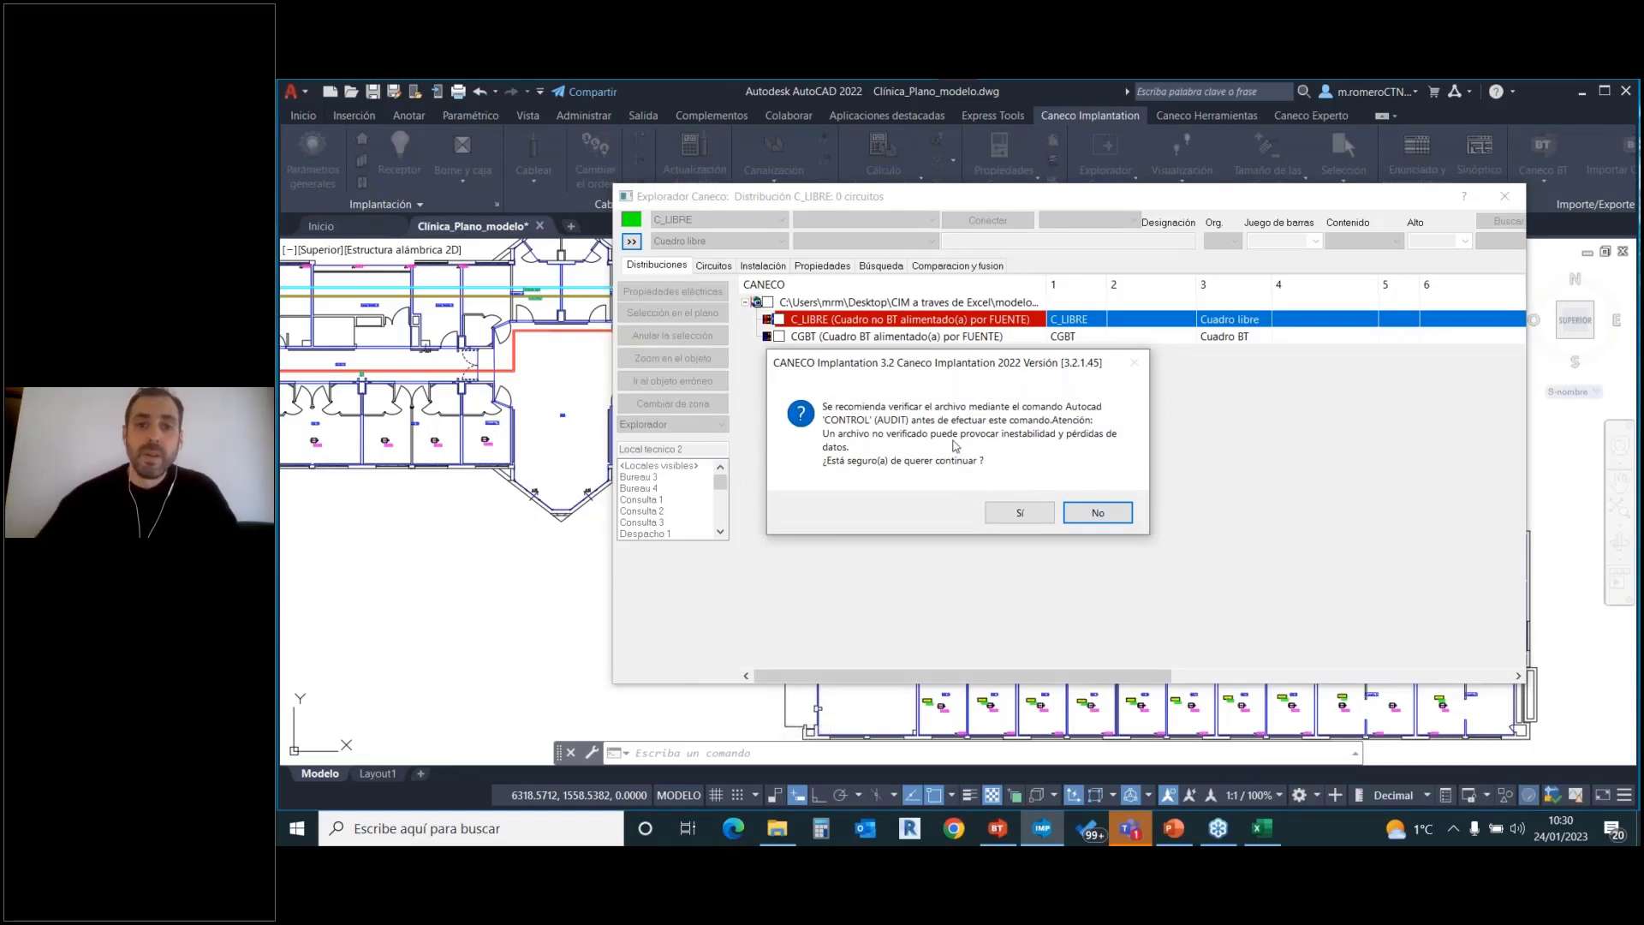
{"action": "left_click", "coordinate": [1013, 514]}
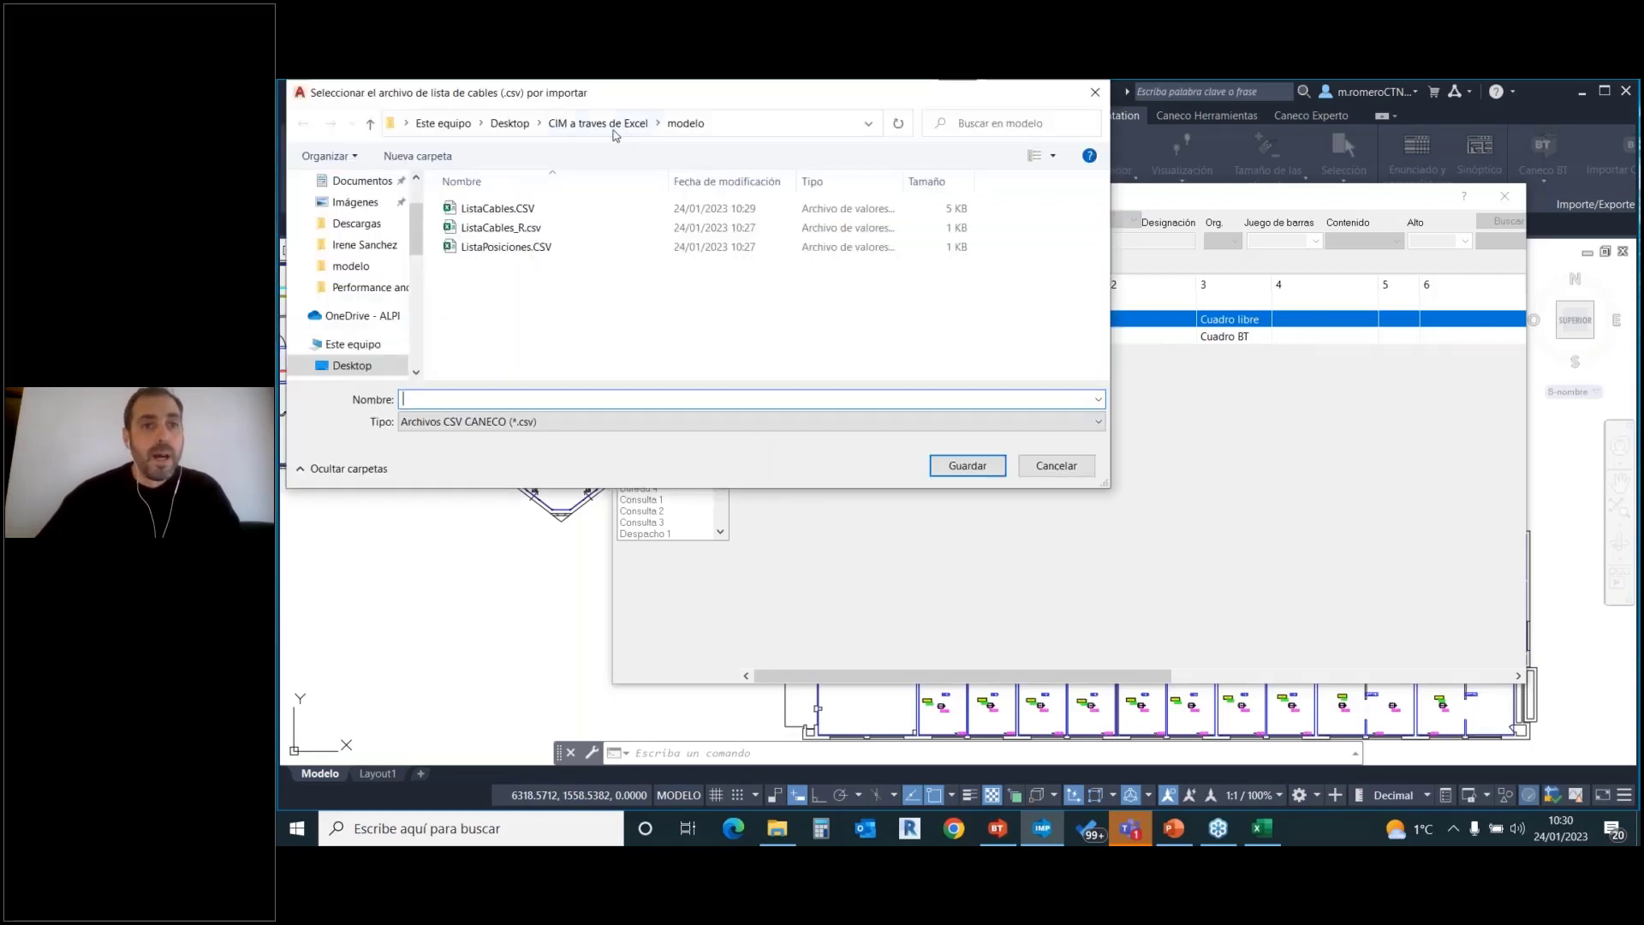
Import ListaCables.CSV from first to last line without a passage-point file, and read the import report through to its end.
{"action": "left_click", "coordinate": [501, 209]}
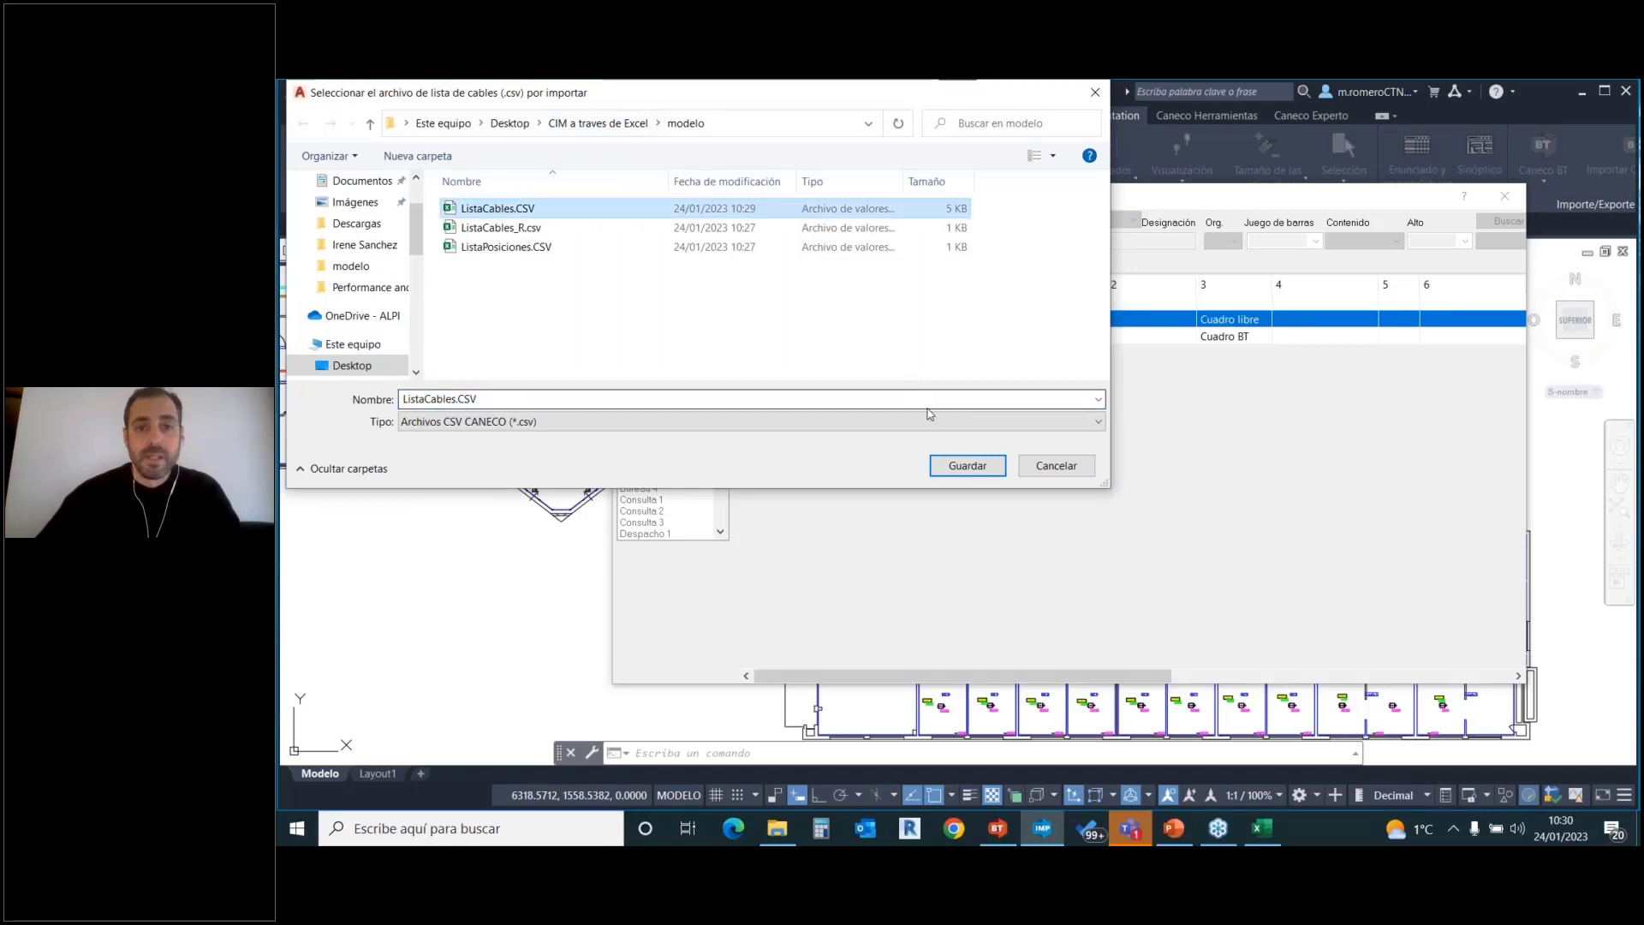
{"action": "left_click", "coordinate": [959, 465]}
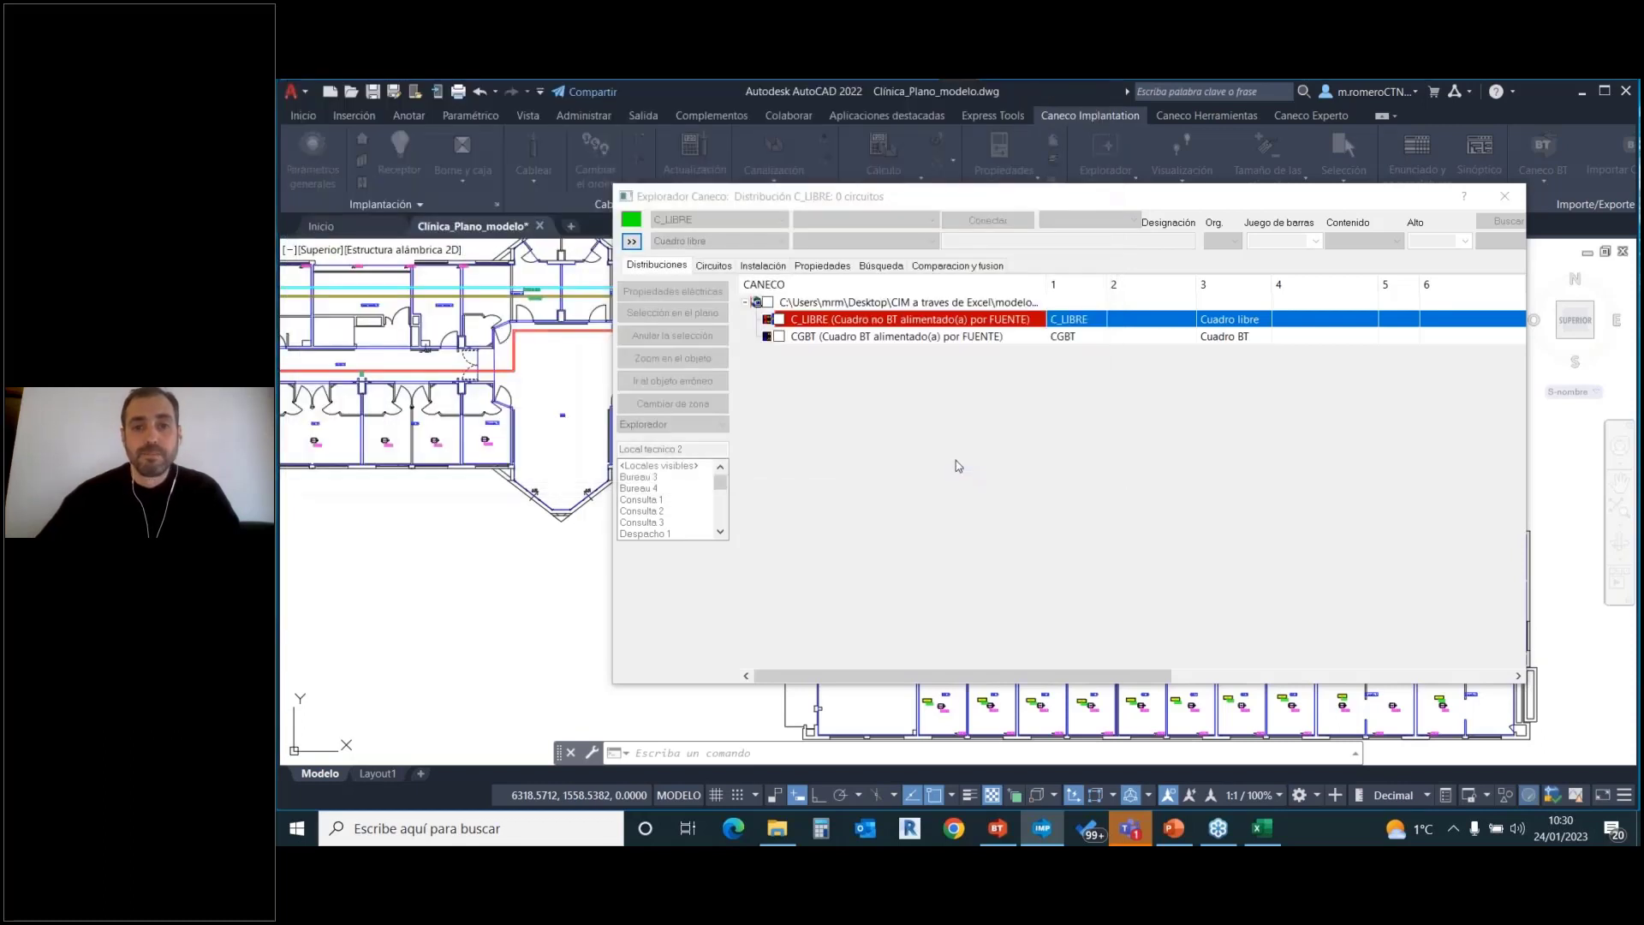
{"action": "key", "text": "Return"}
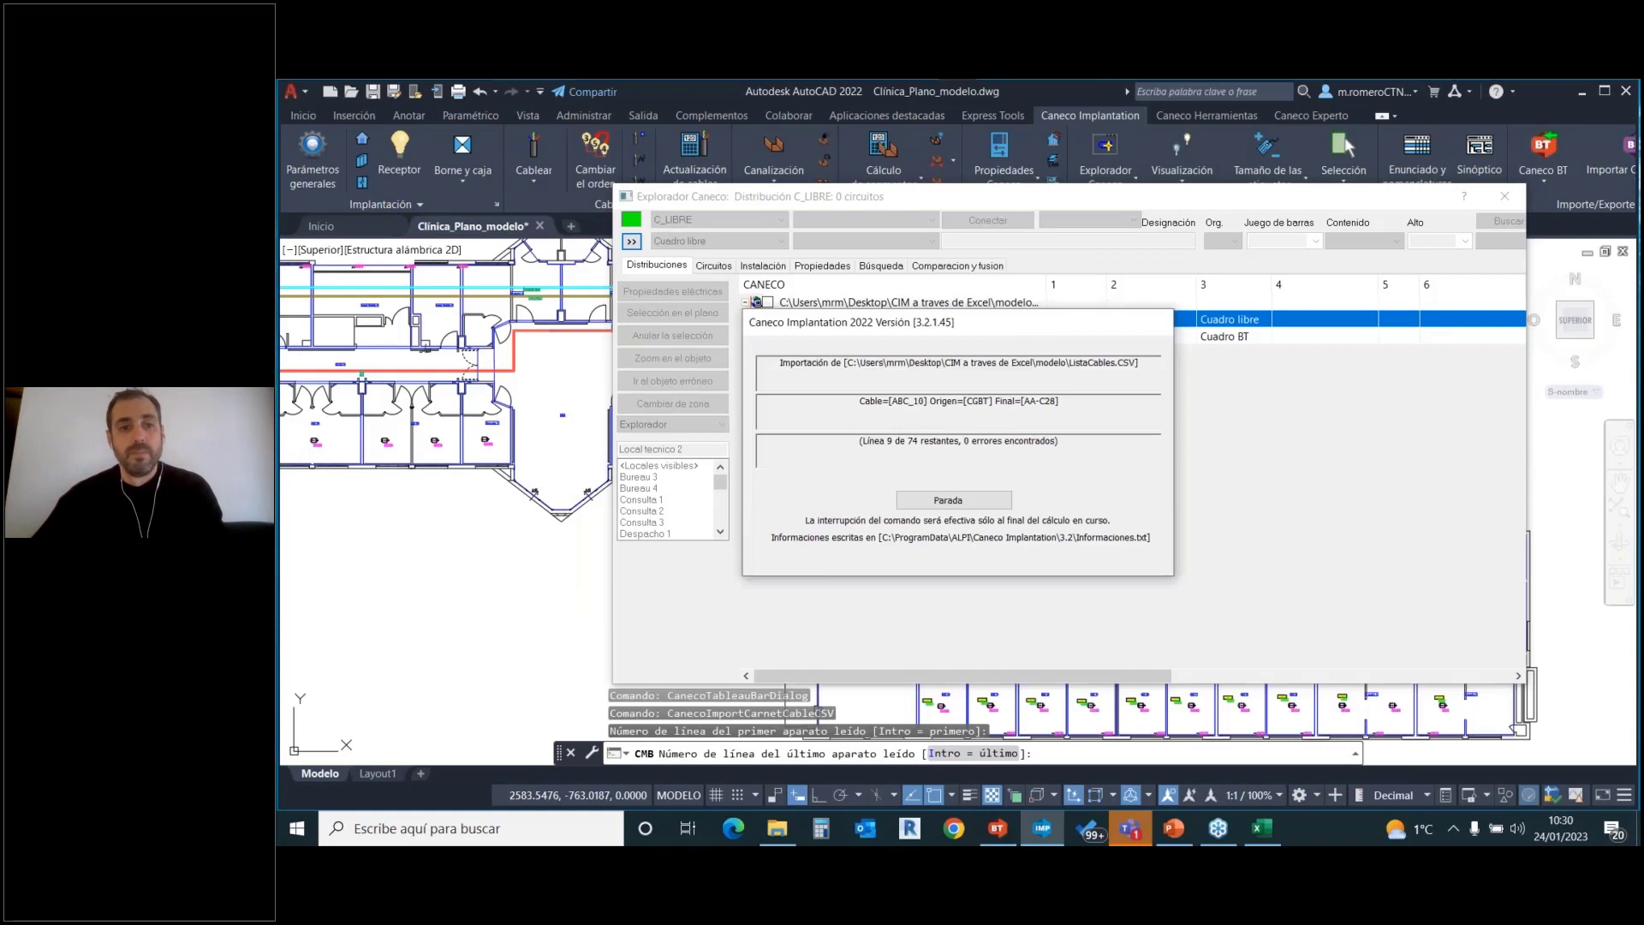
{"action": "key", "text": "Return"}
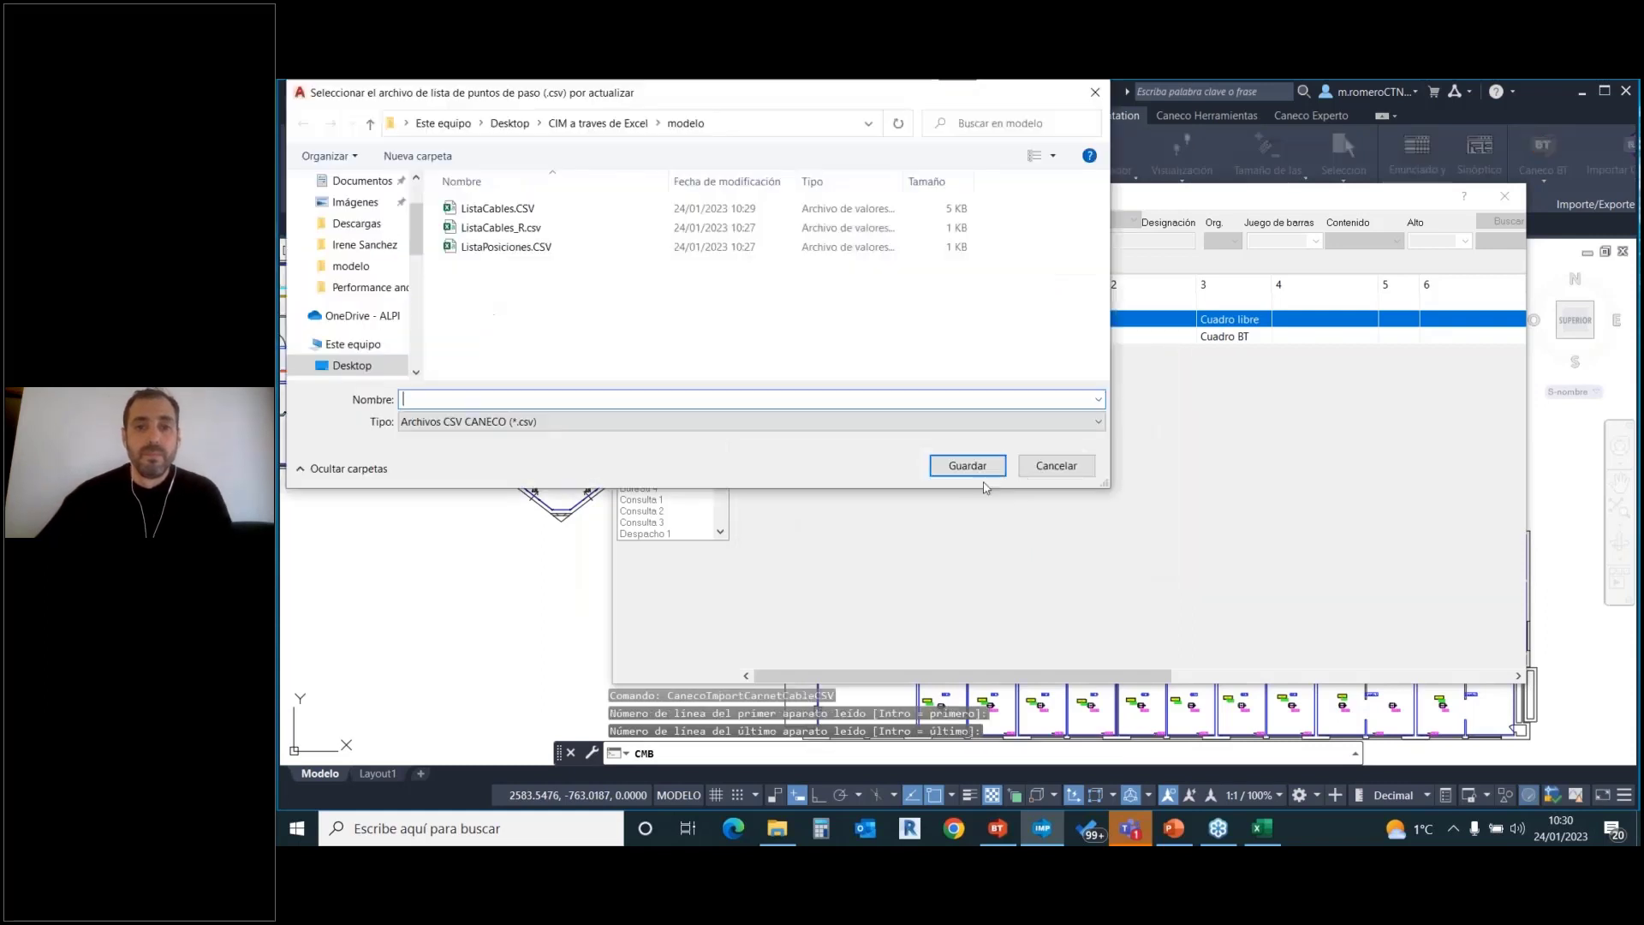
{"action": "left_click", "coordinate": [1036, 465]}
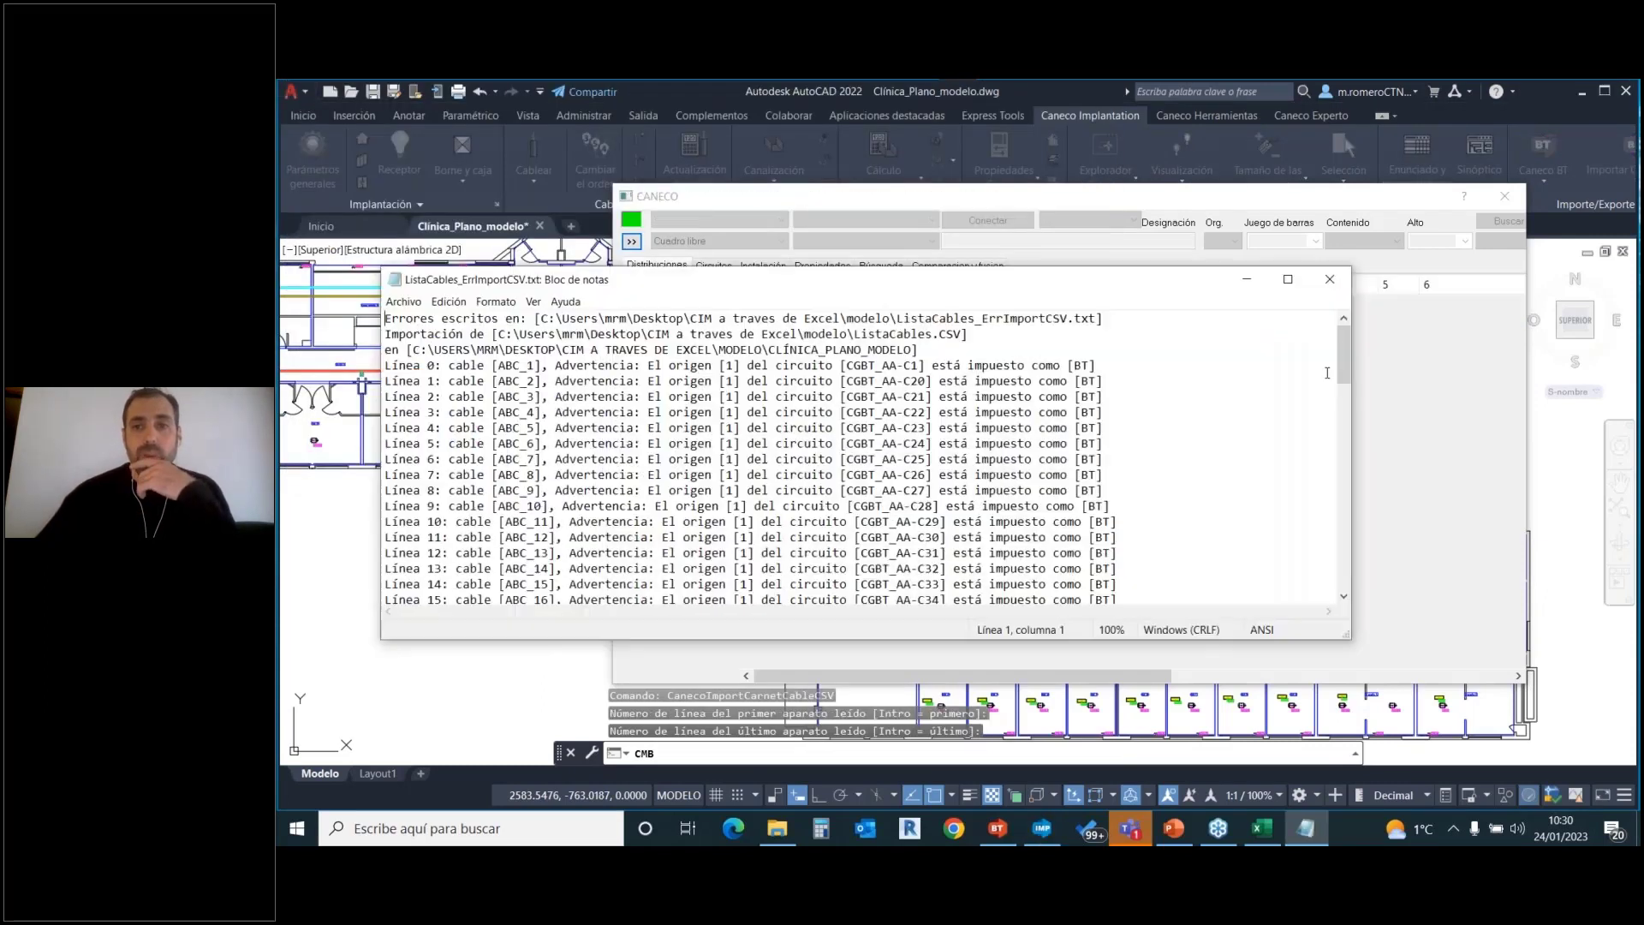
{"action": "scroll", "coordinate": [1345, 355], "scroll_direction": "down", "scroll_amount": 20}
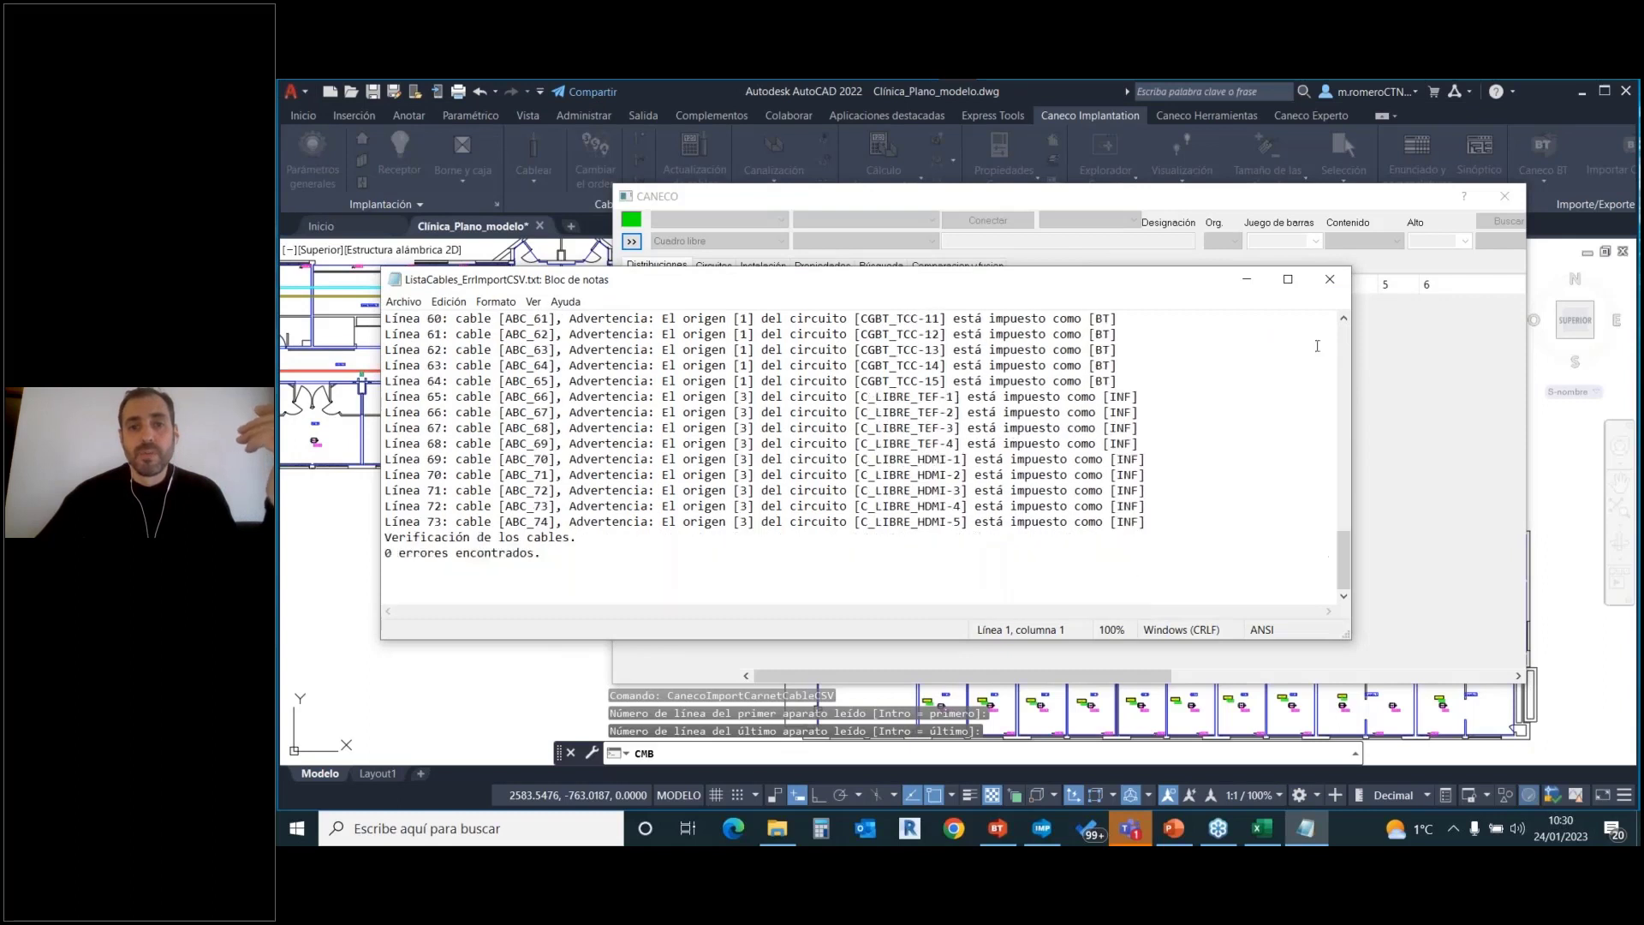
{"action": "left_click", "coordinate": [1330, 279]}
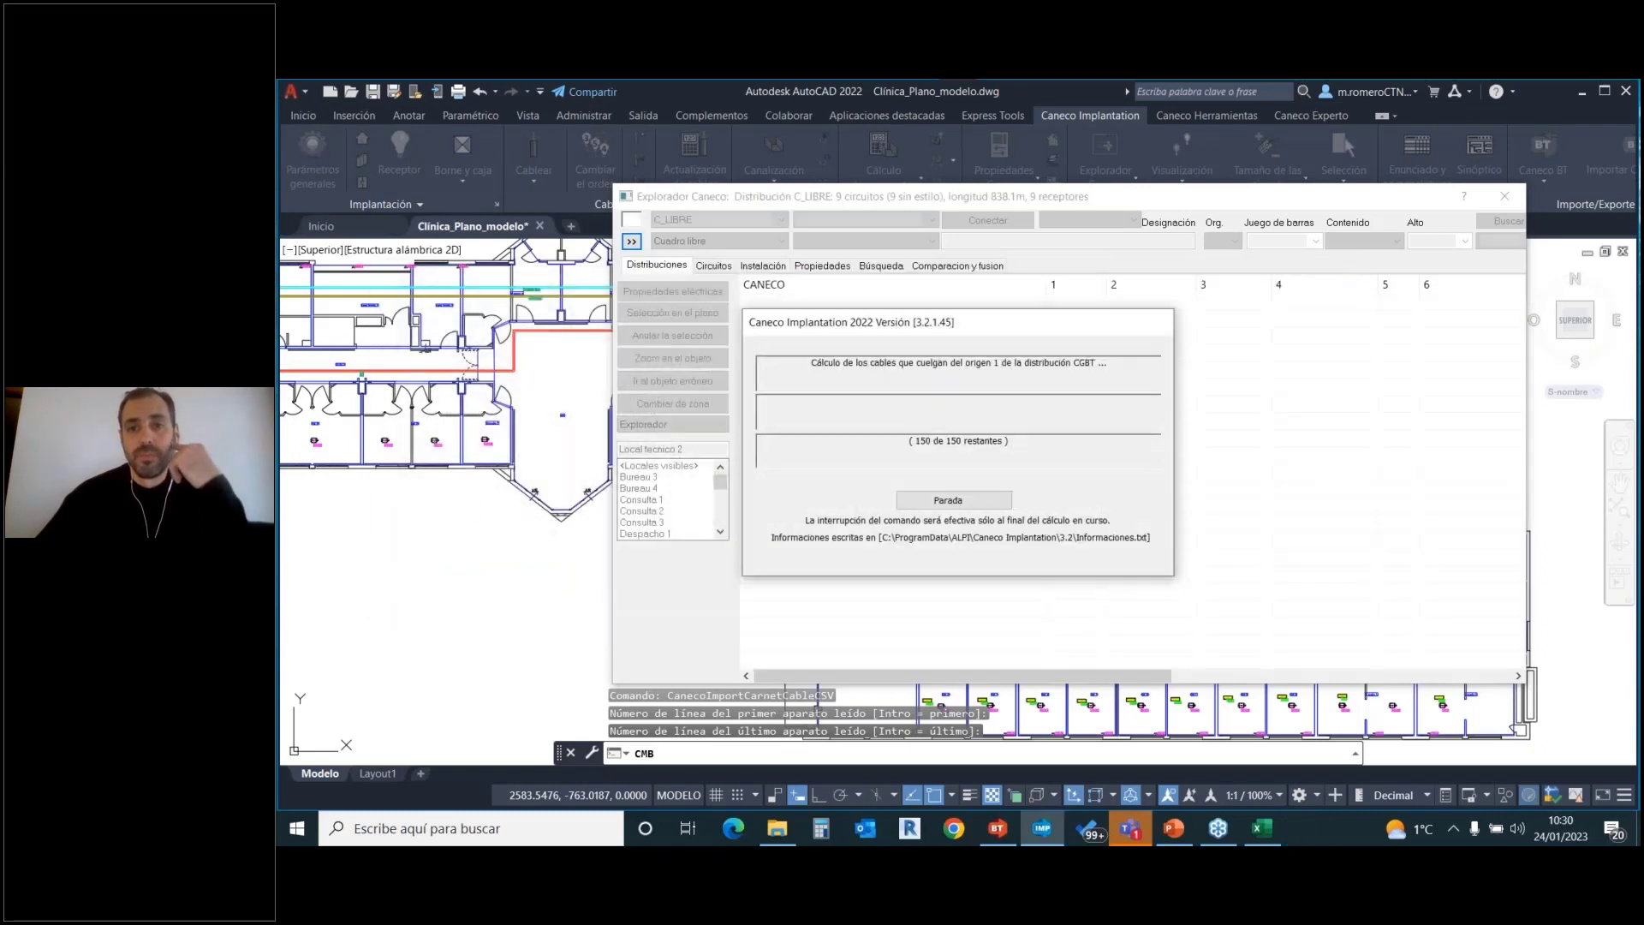
Review the circuits under C_LIBRE and CGBT in the Explorador Caneco and inspect the cable routes on the clinic plan.
{"action": "left_click", "coordinate": [714, 266]}
{"action": "scroll", "coordinate": [862, 409], "scroll_direction": "down", "scroll_amount": 10}
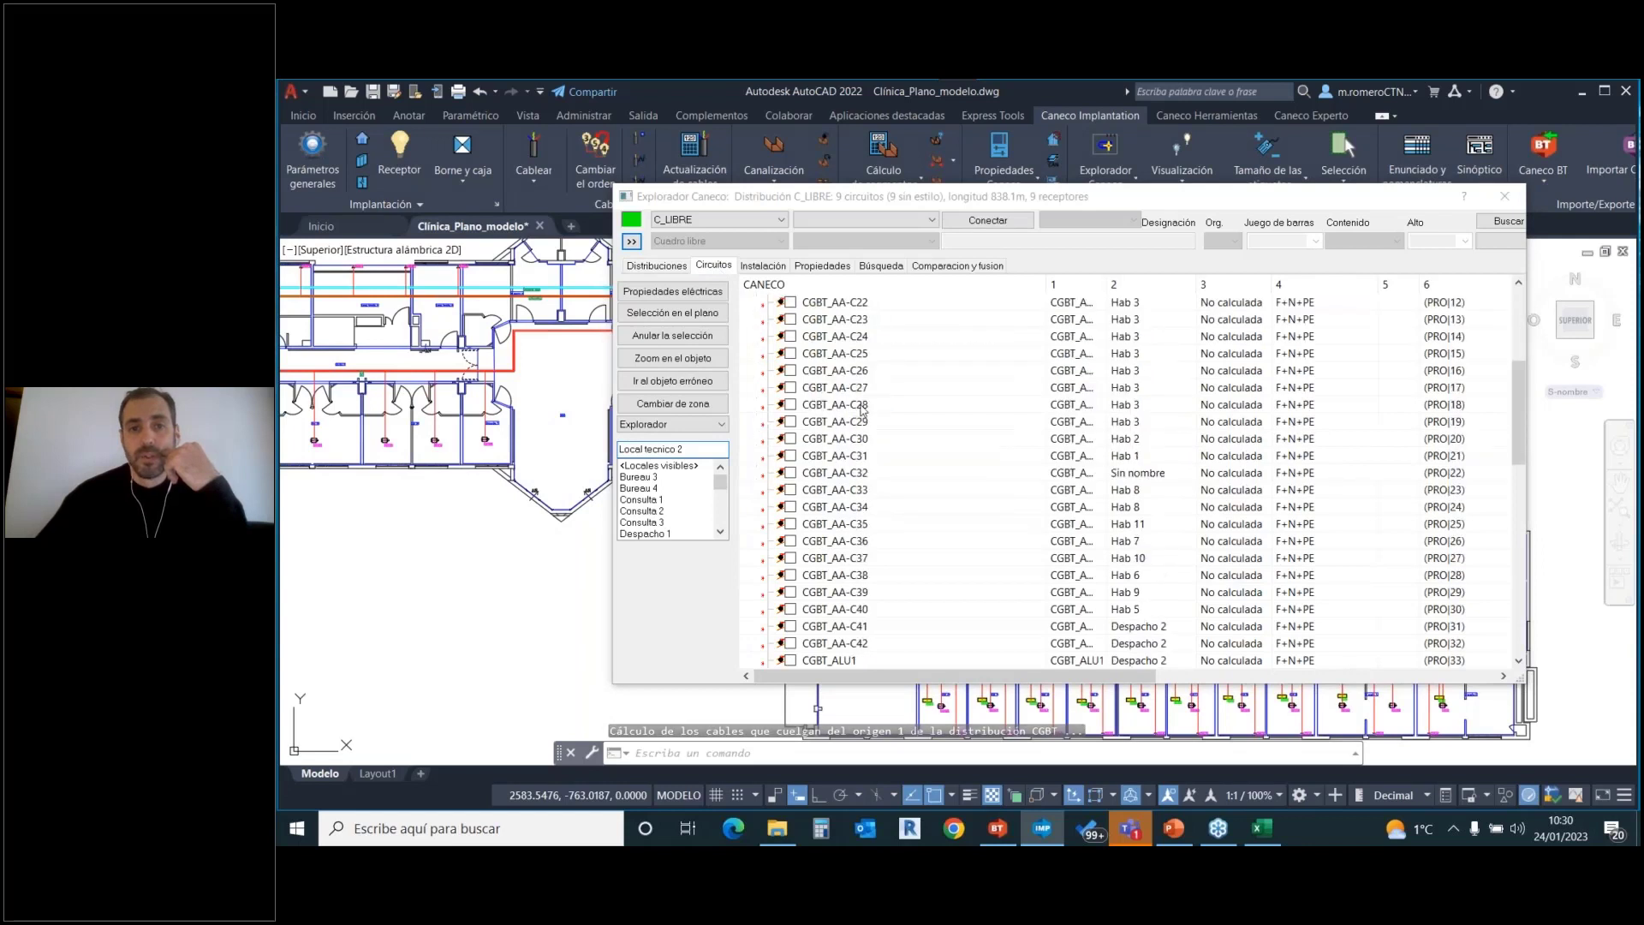
{"action": "scroll", "coordinate": [863, 409], "scroll_direction": "down", "scroll_amount": 5}
{"action": "scroll", "coordinate": [862, 410], "scroll_direction": "up", "scroll_amount": 10}
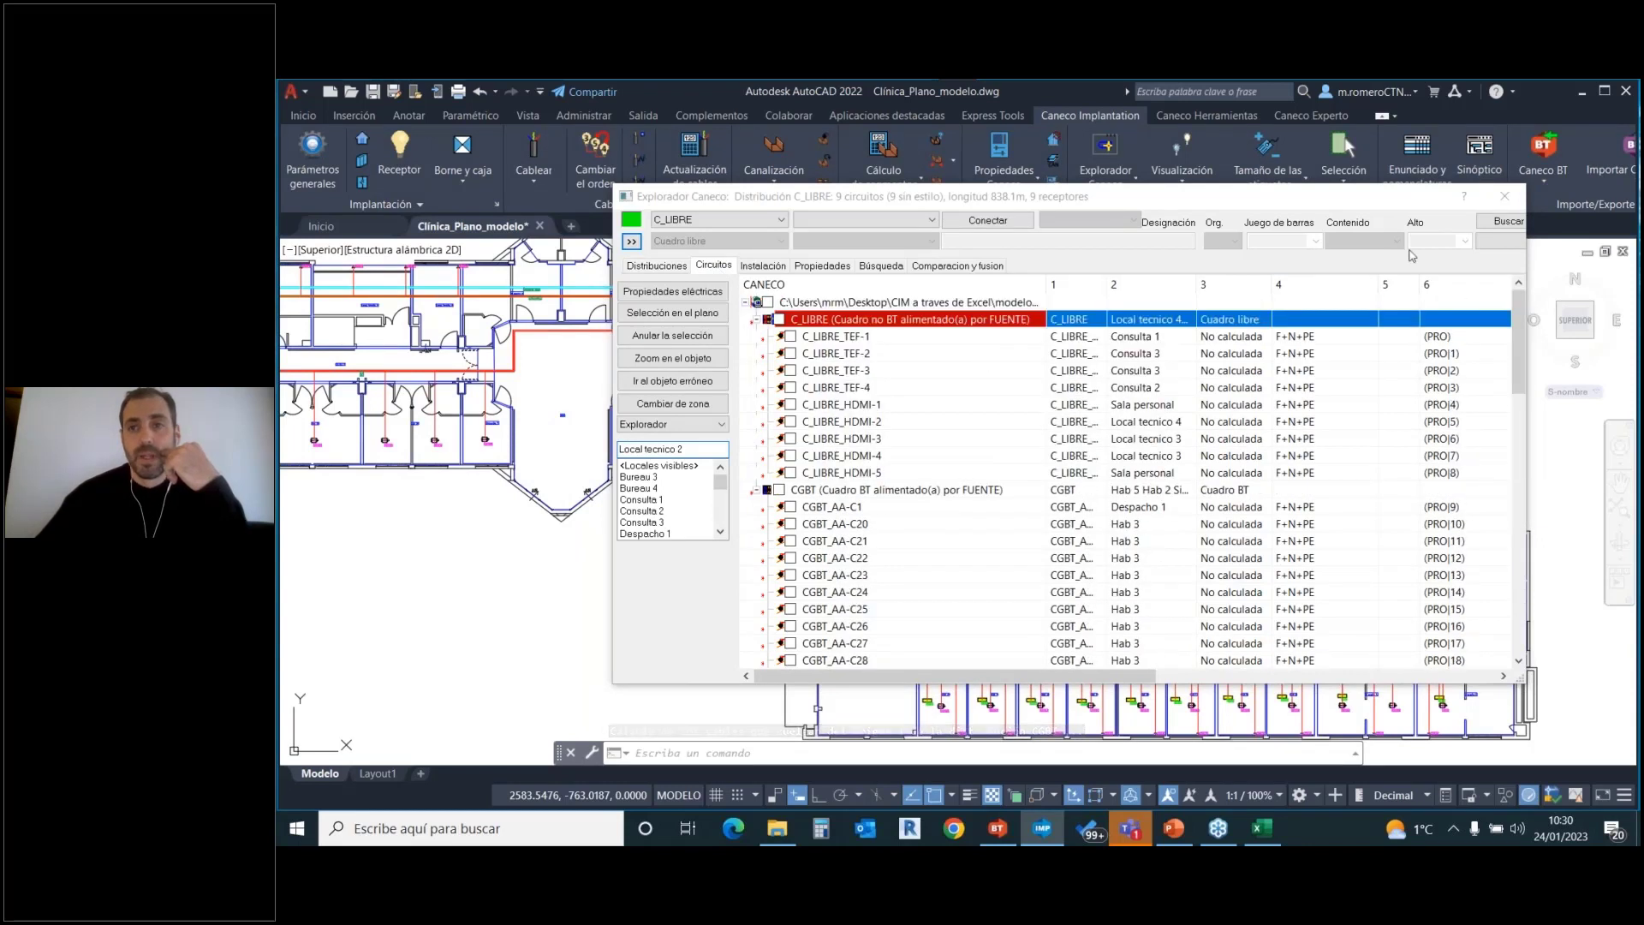
{"action": "left_click", "coordinate": [1504, 197]}
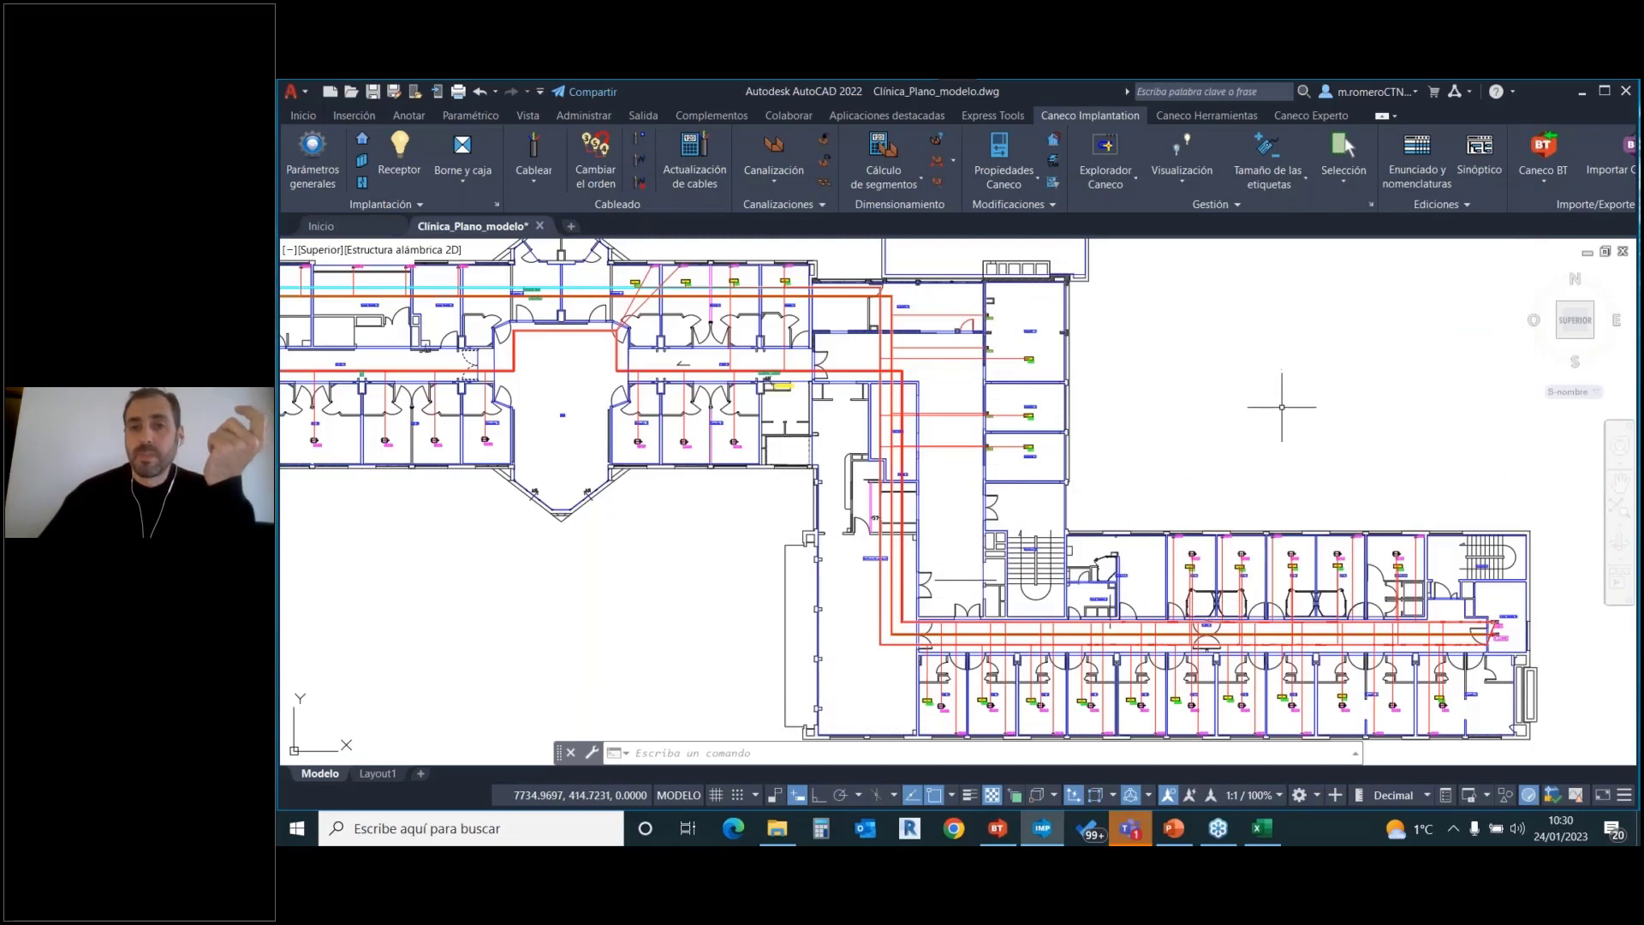
{"action": "middle_click_drag", "start_coordinate": [1281, 404], "coordinate": [1276, 316]}
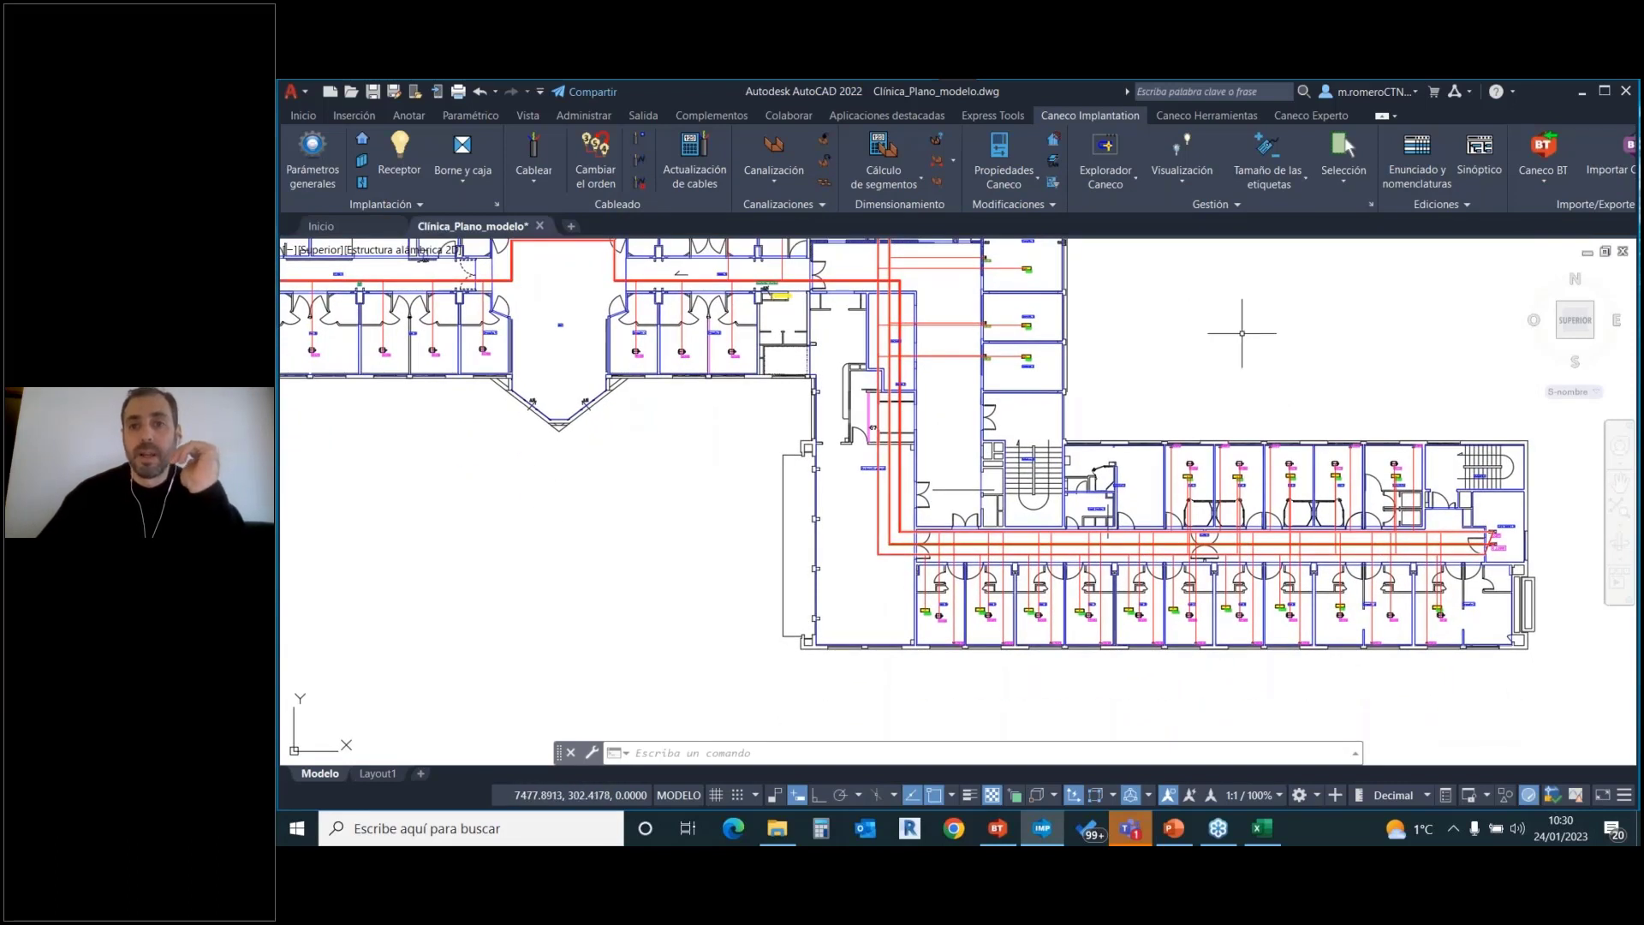
{"action": "scroll", "coordinate": [1242, 333], "scroll_direction": "down", "scroll_amount": 2}
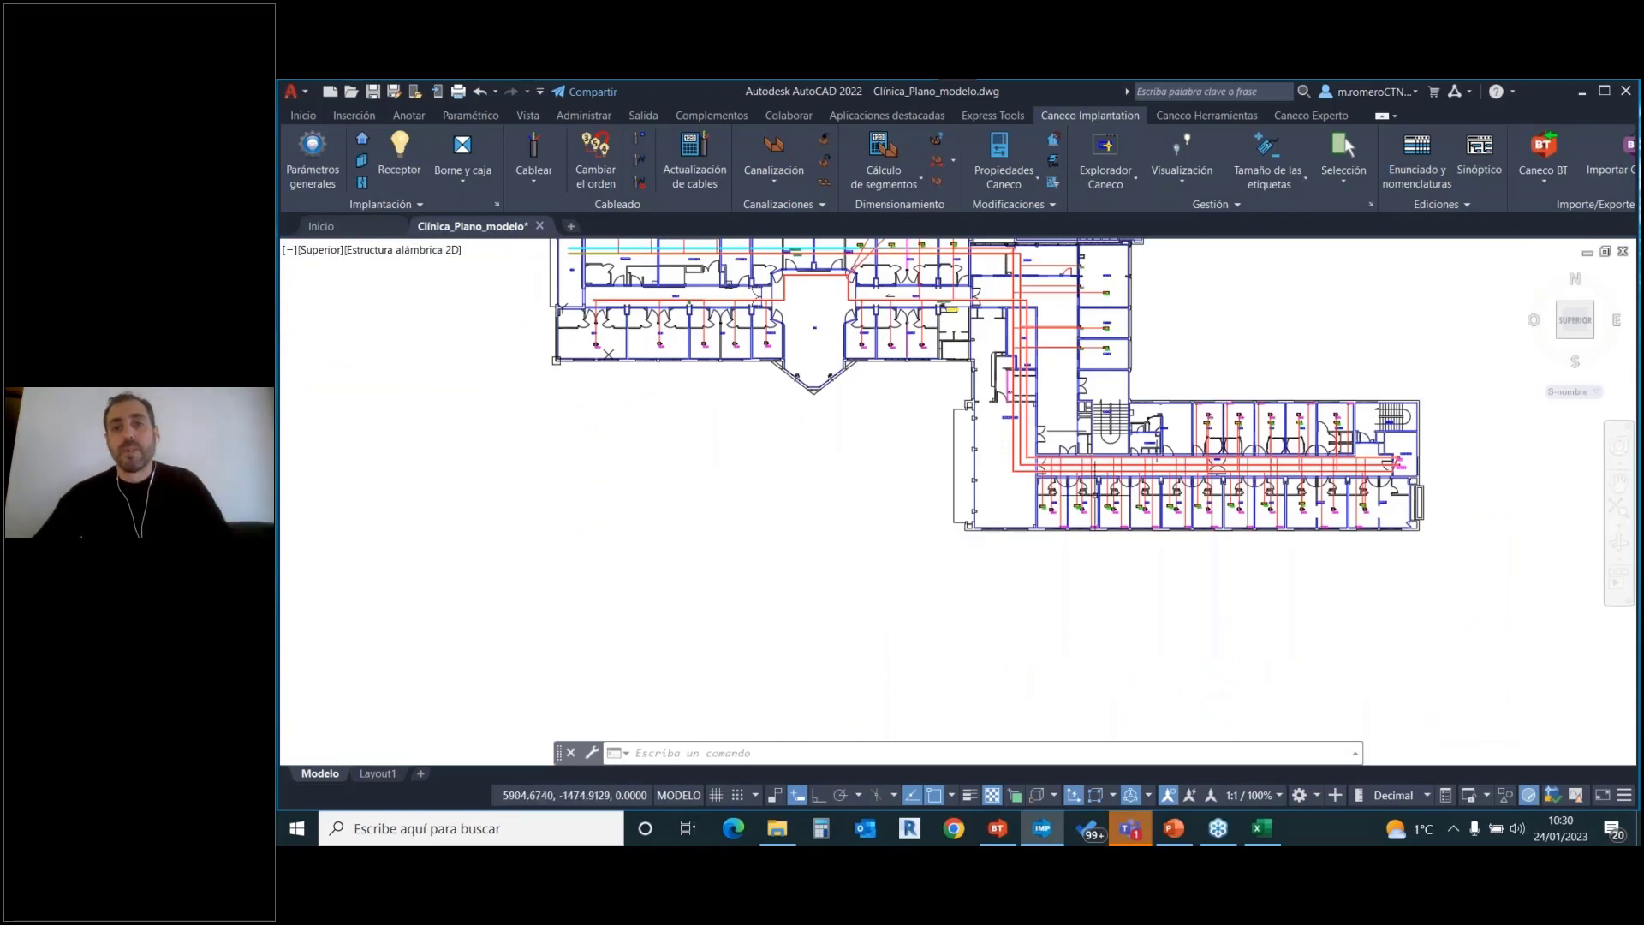
{"action": "scroll", "coordinate": [1083, 505], "scroll_direction": "up", "scroll_amount": 8}
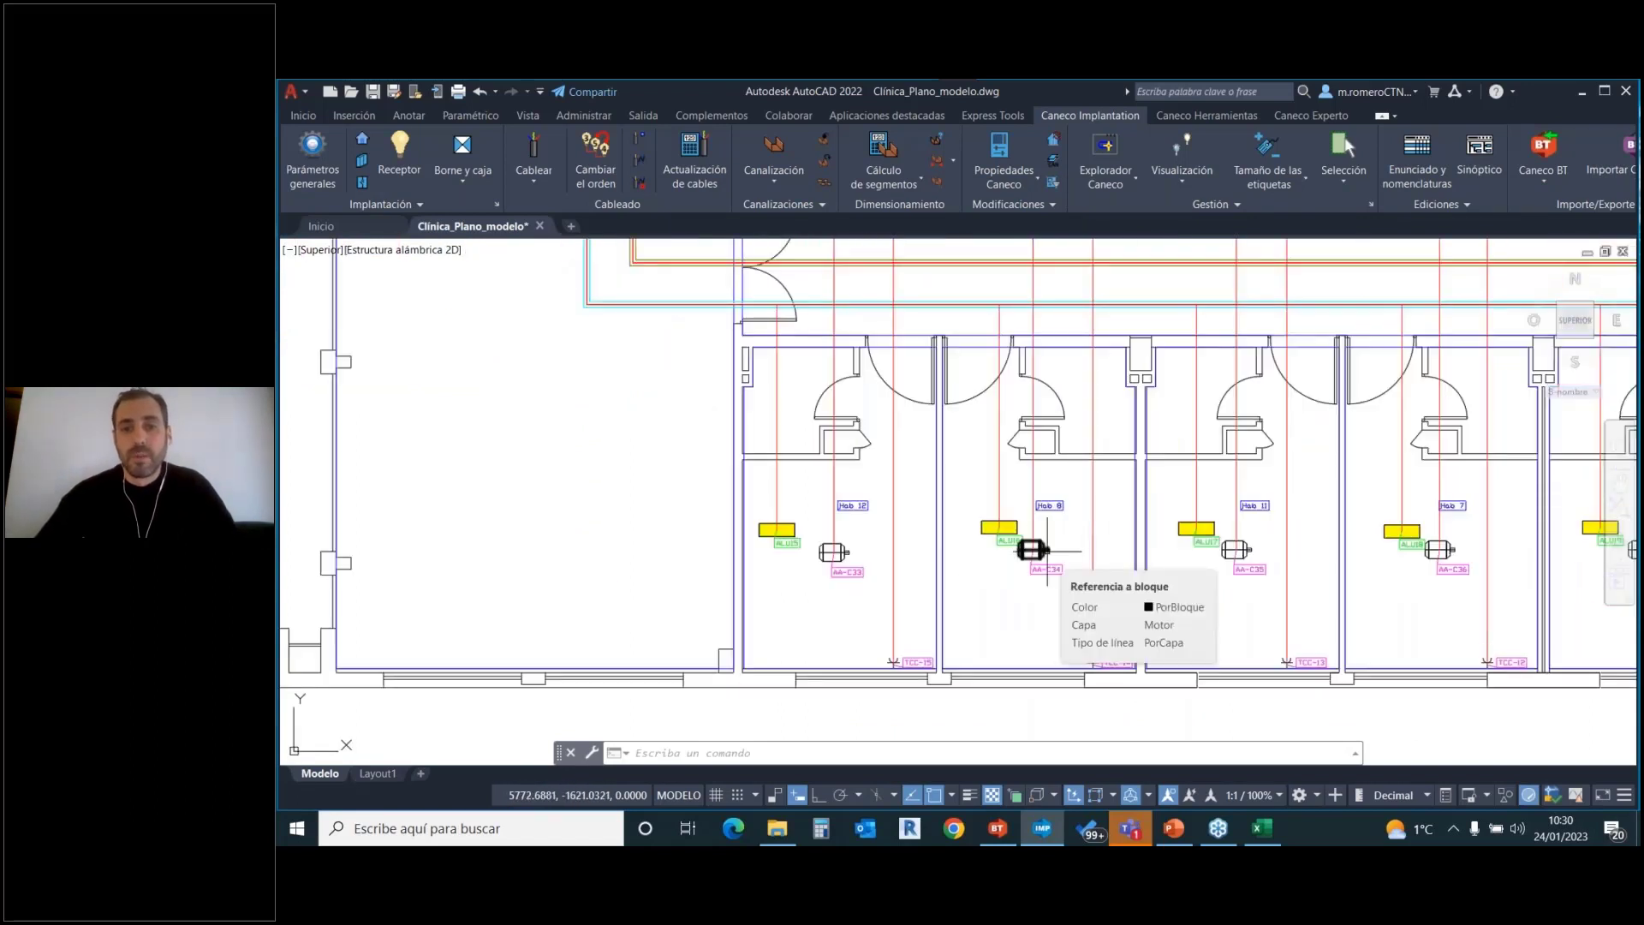
{"action": "left_click", "coordinate": [1047, 550]}
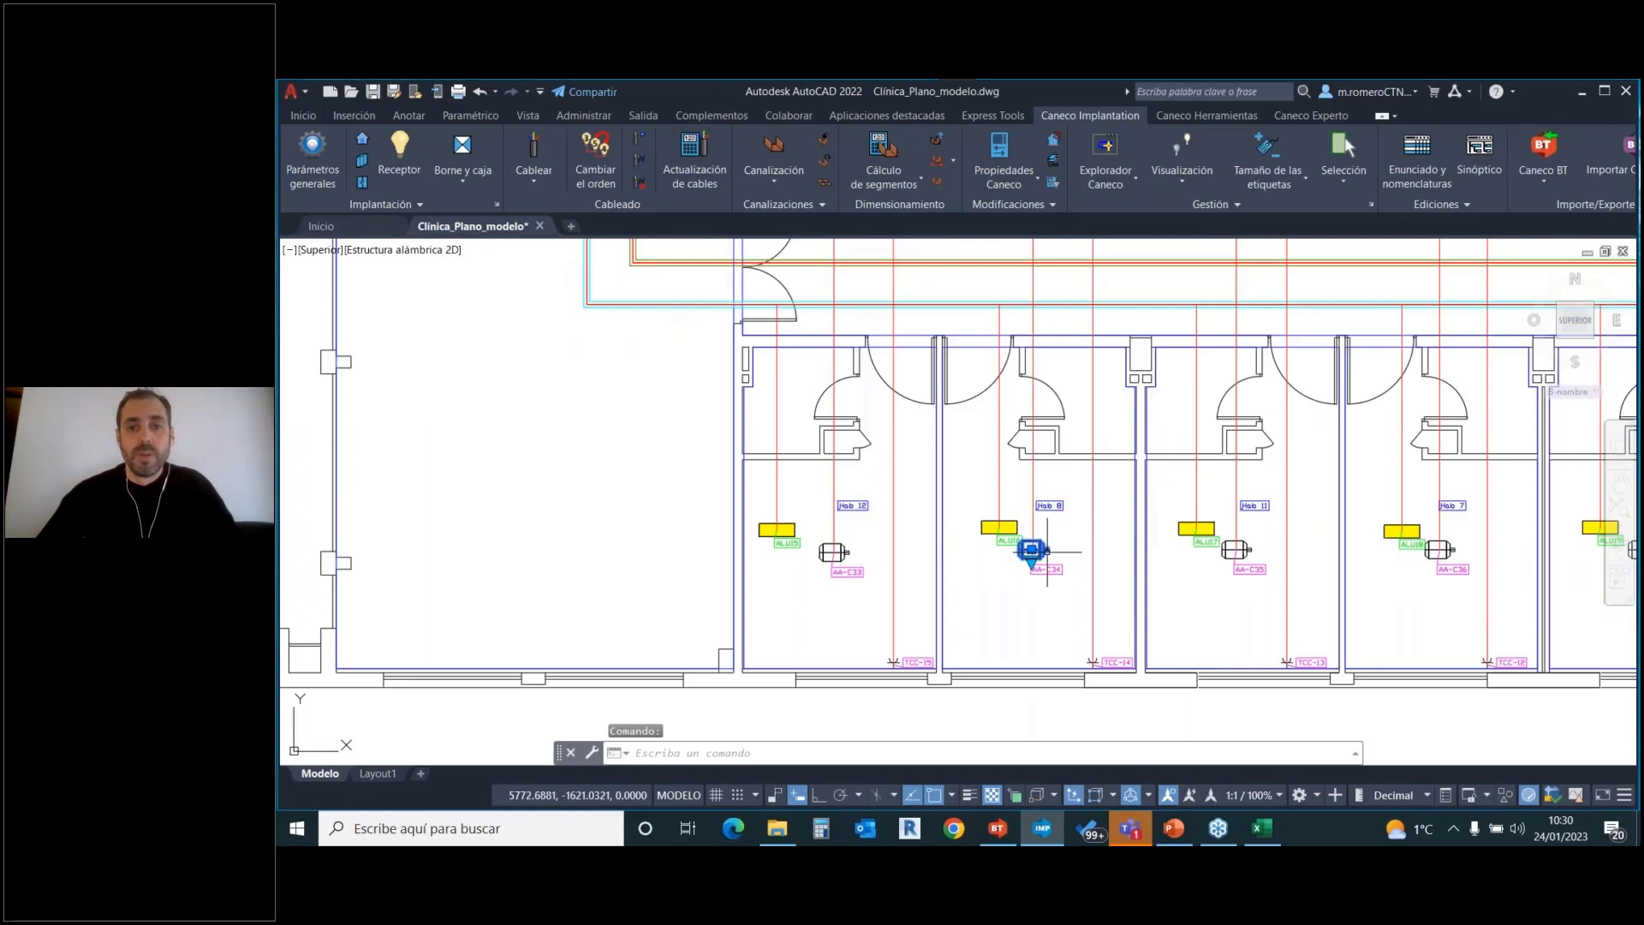
{"action": "left_click", "coordinate": [575, 545]}
{"action": "key", "text": "Escape"}
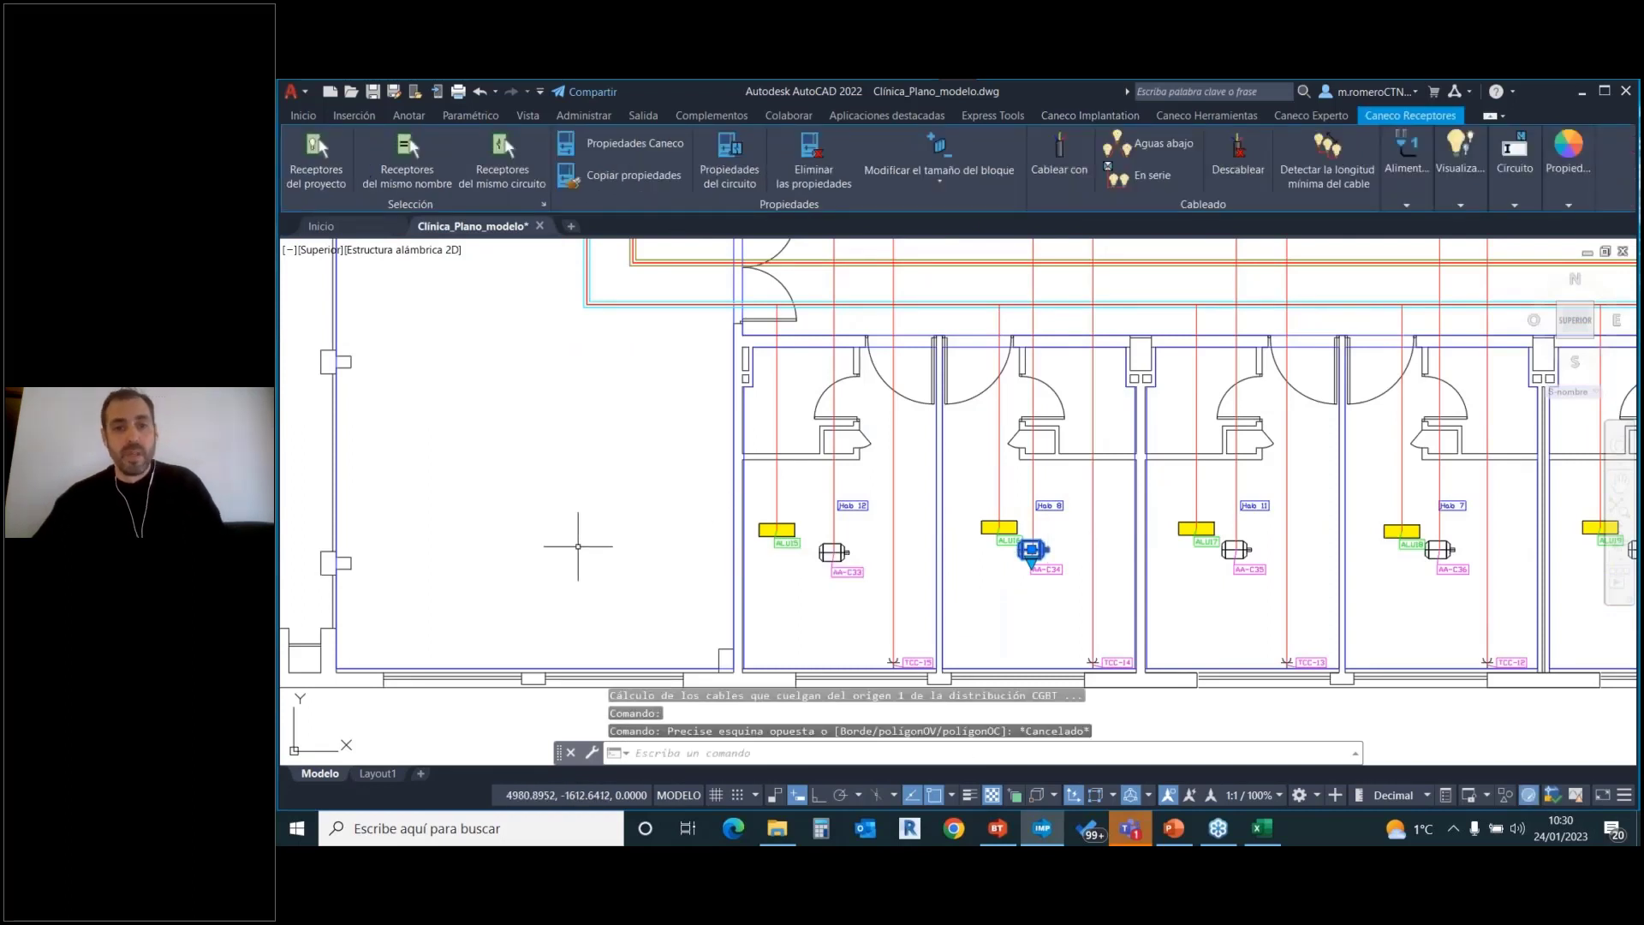
{"action": "key", "text": "Escape"}
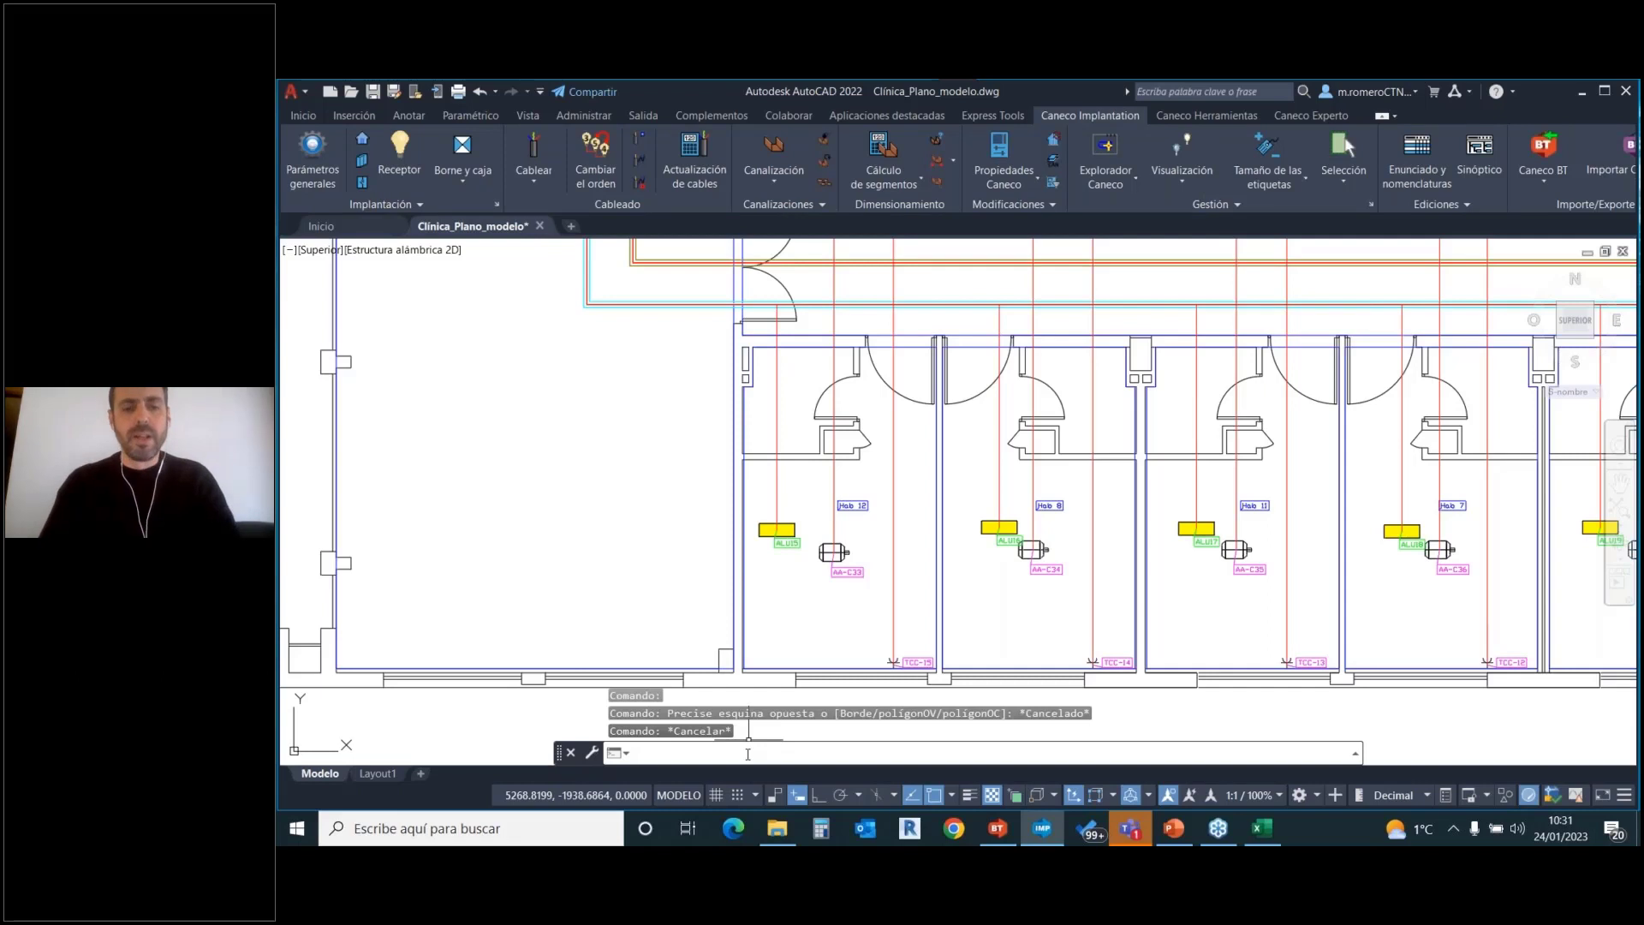
Run the CANECOrecover command and agree to recover the Caneco Implantation data from the AutoCAD database.
{"action": "type", "text": "caneco"}
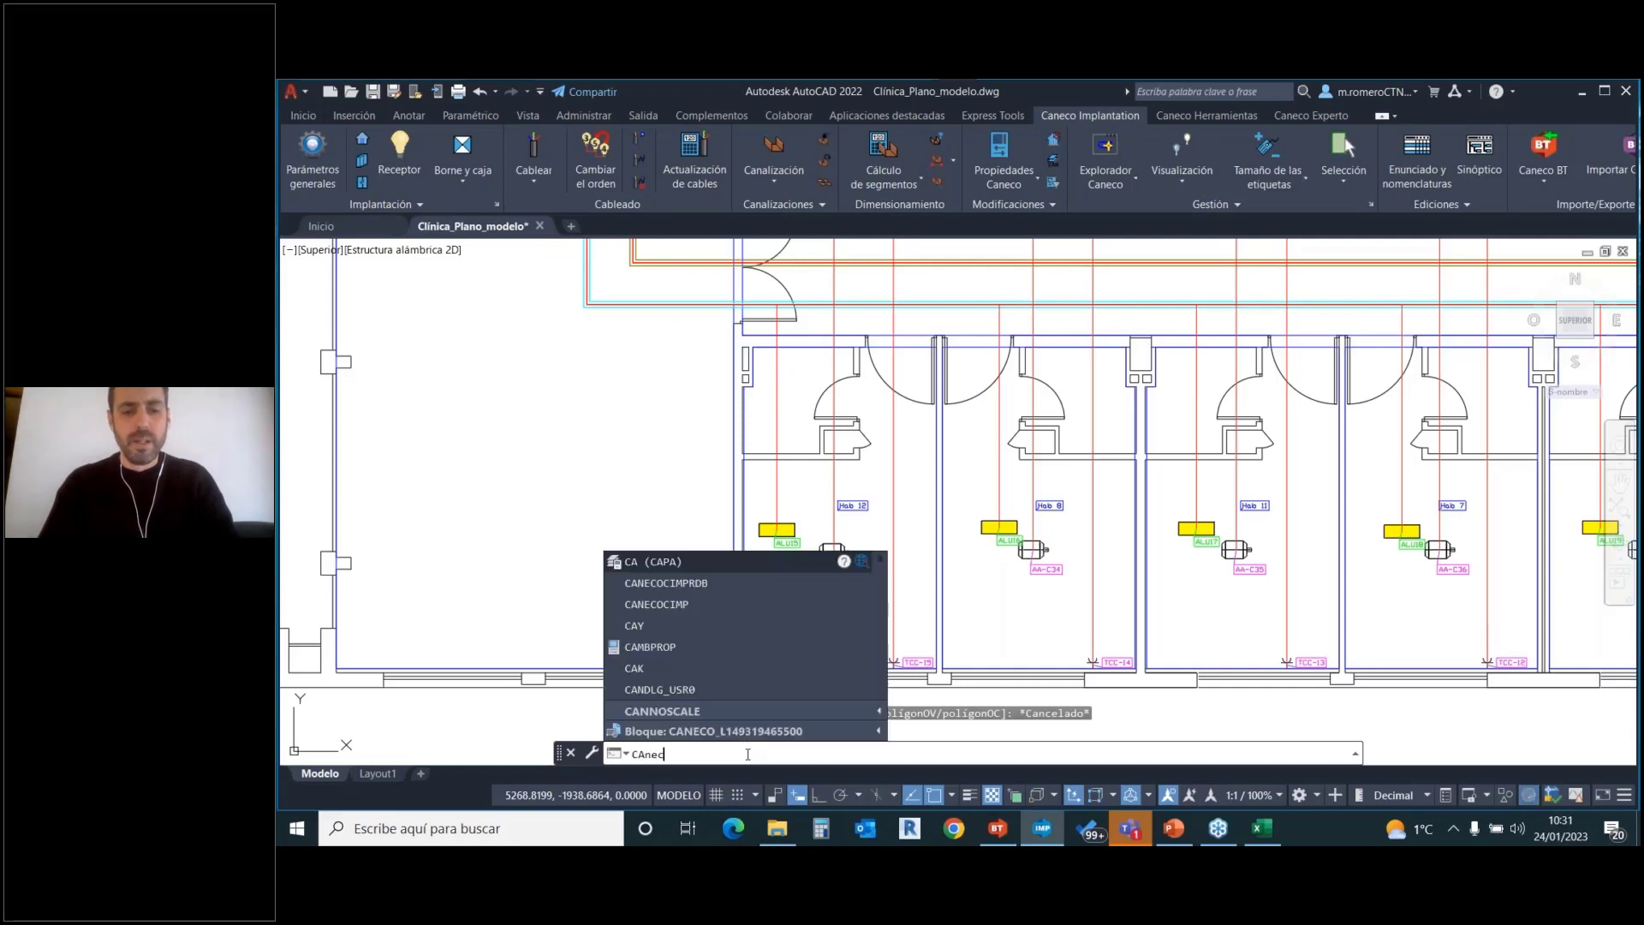
{"action": "type", "text": "recover"}
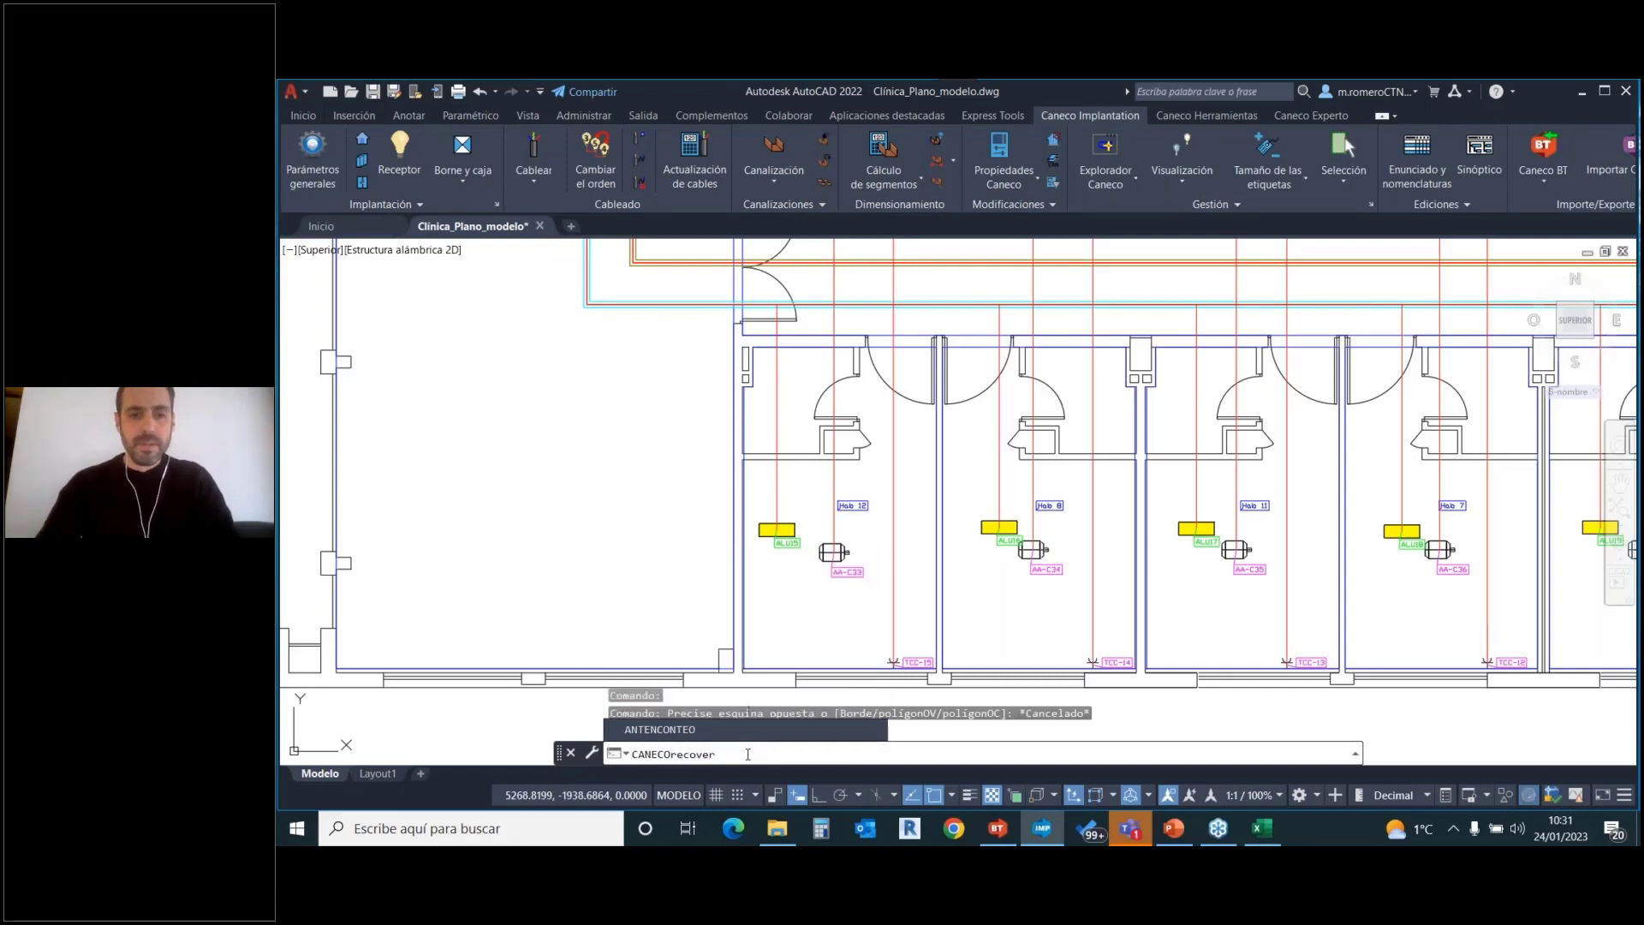
{"action": "key", "text": "Return"}
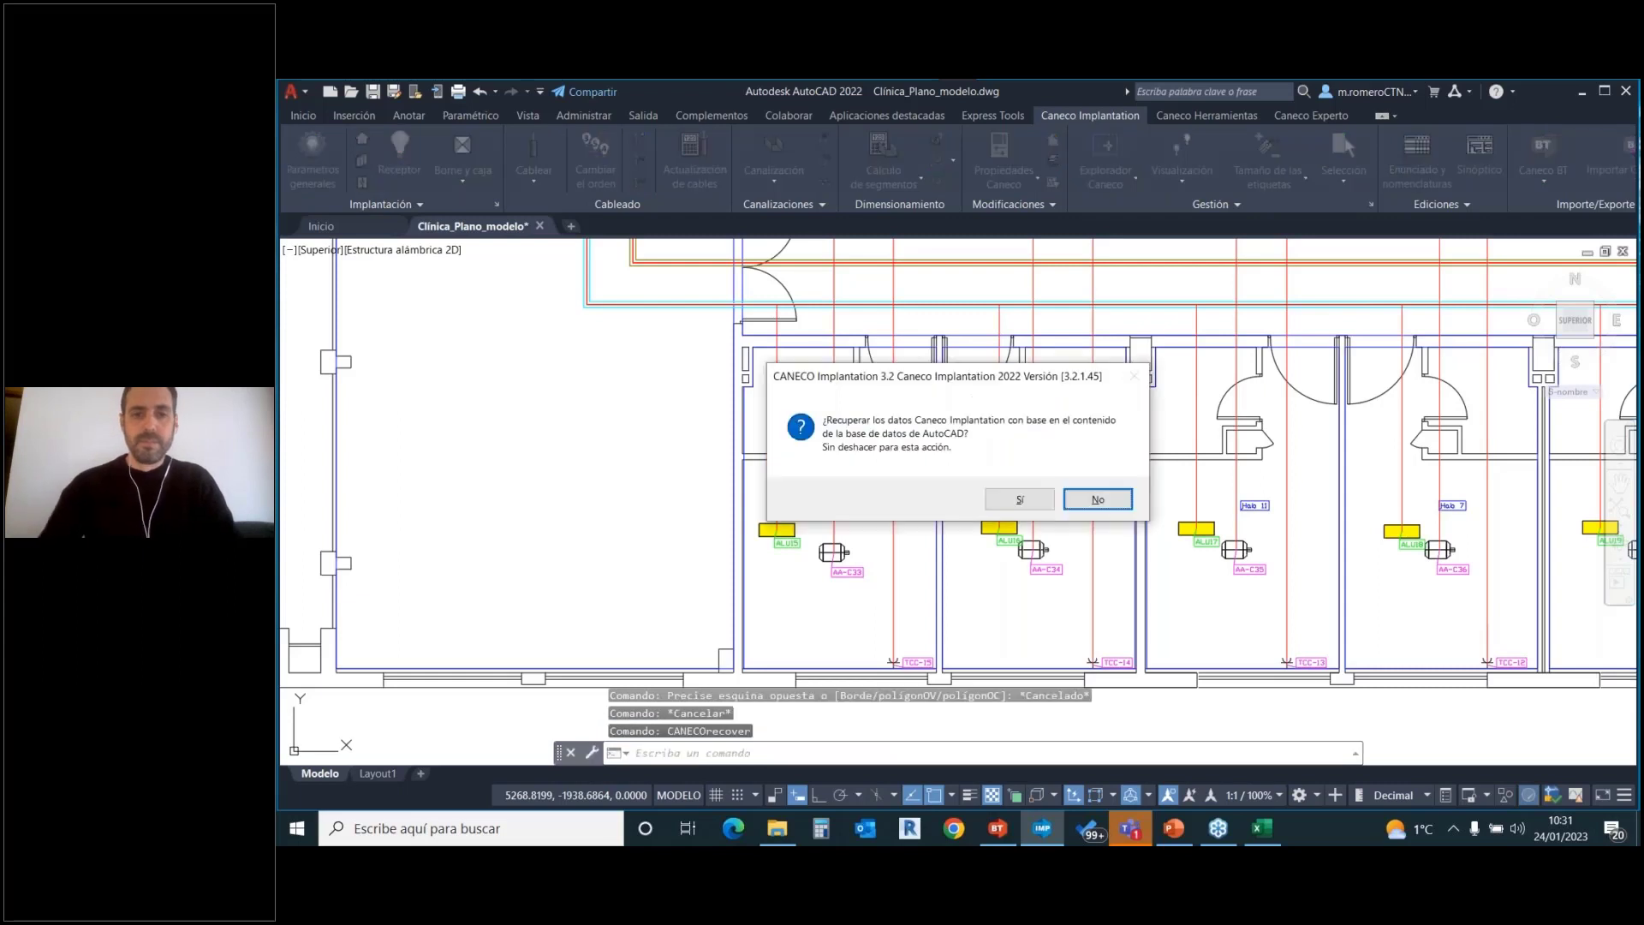
{"action": "left_click", "coordinate": [1010, 500]}
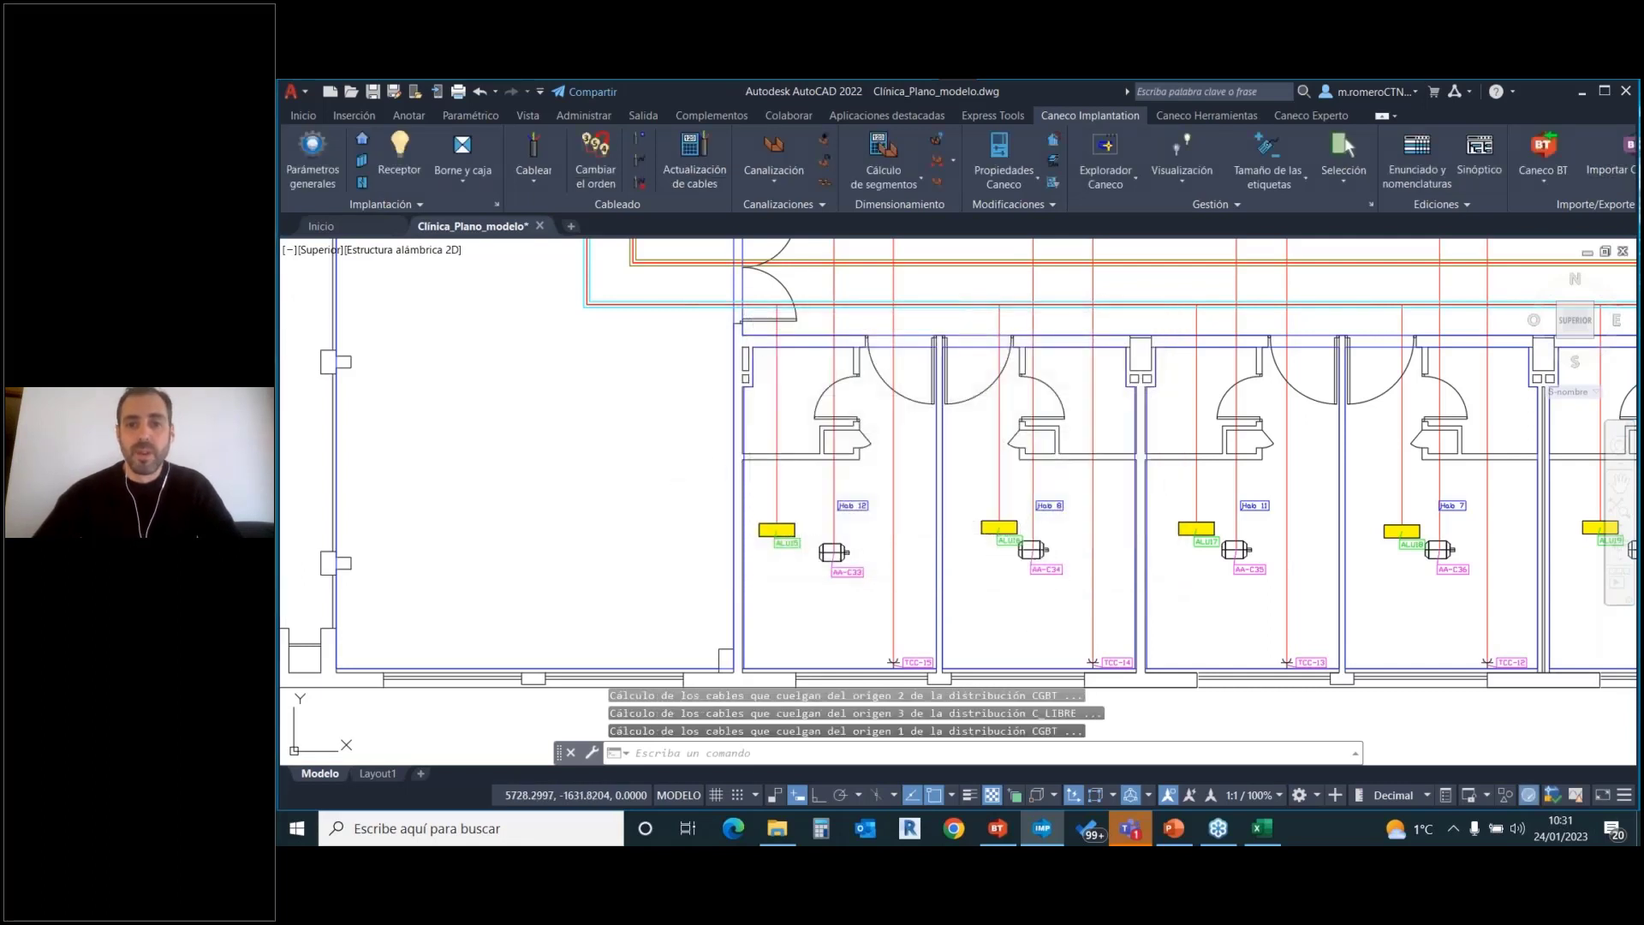
Select all receptors of the project, starting from motor AA-C34, and set their cable path height to altura Circuito.
{"action": "left_click", "coordinate": [1030, 550]}
{"action": "left_click", "coordinate": [304, 168]}
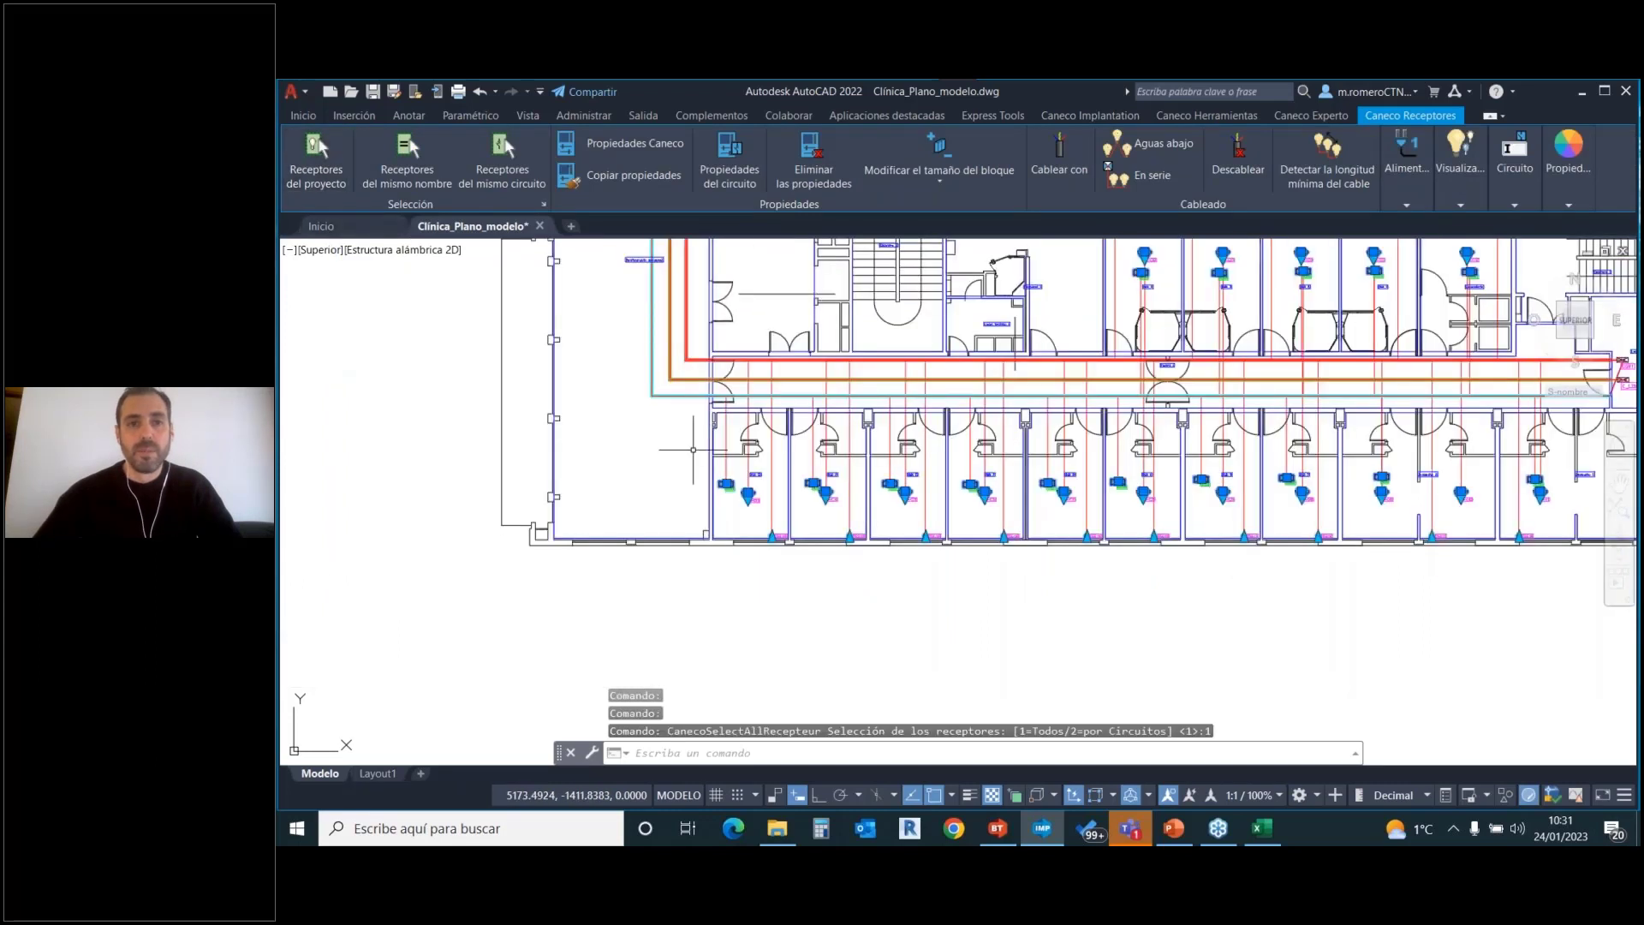
{"action": "left_click", "coordinate": [633, 150]}
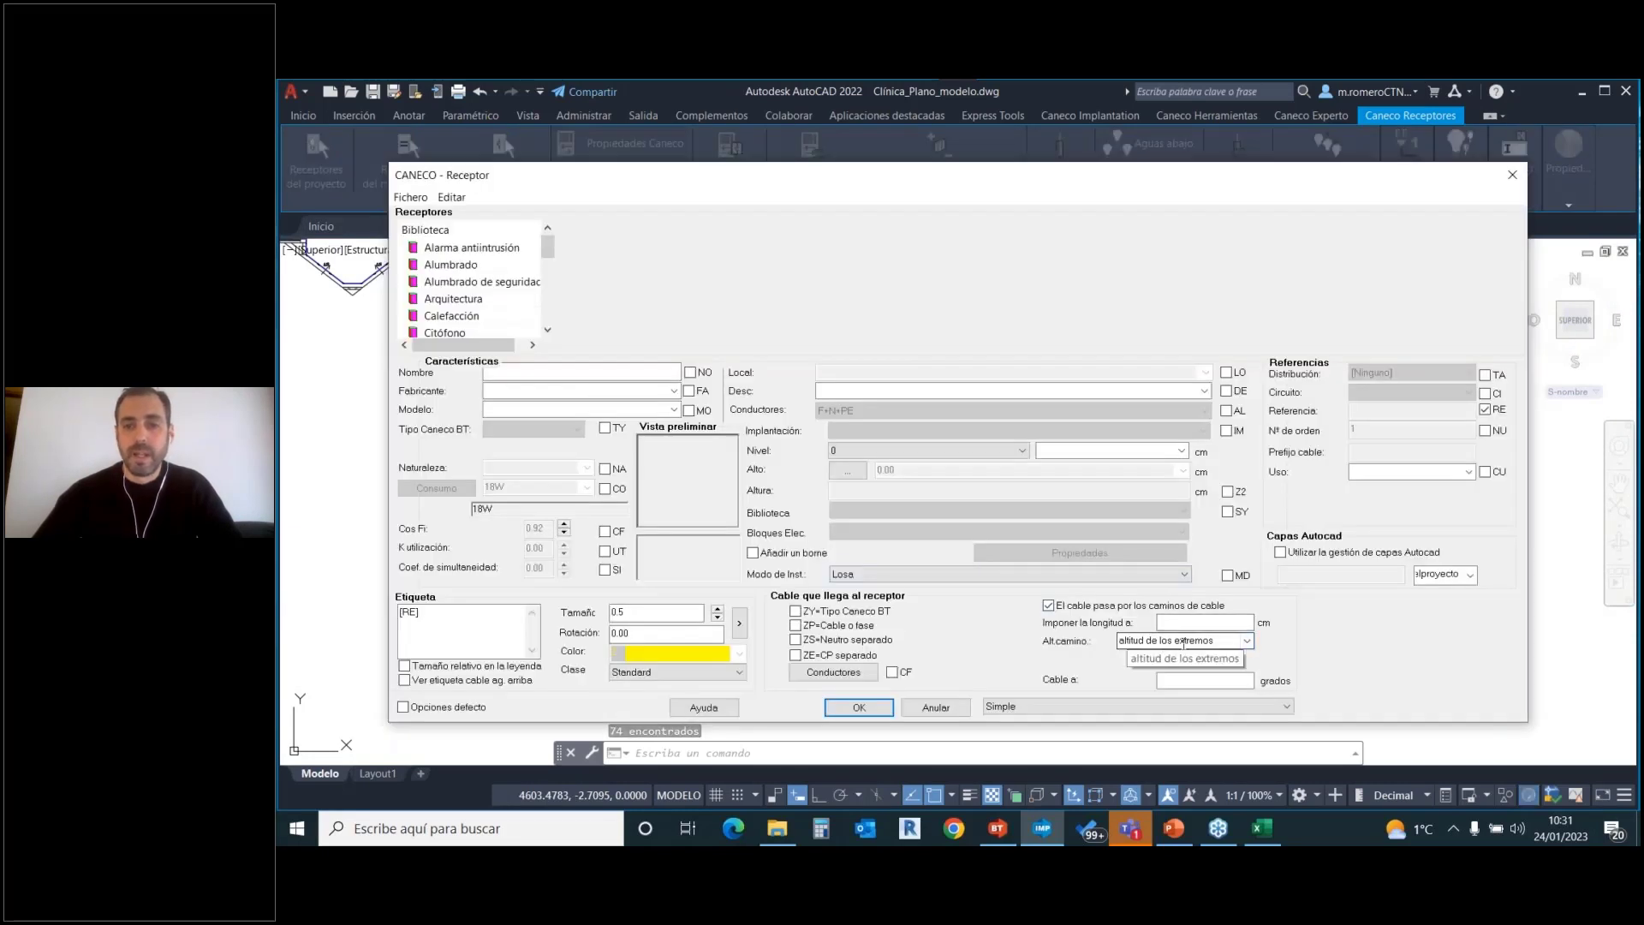
{"action": "left_click", "coordinate": [1246, 641]}
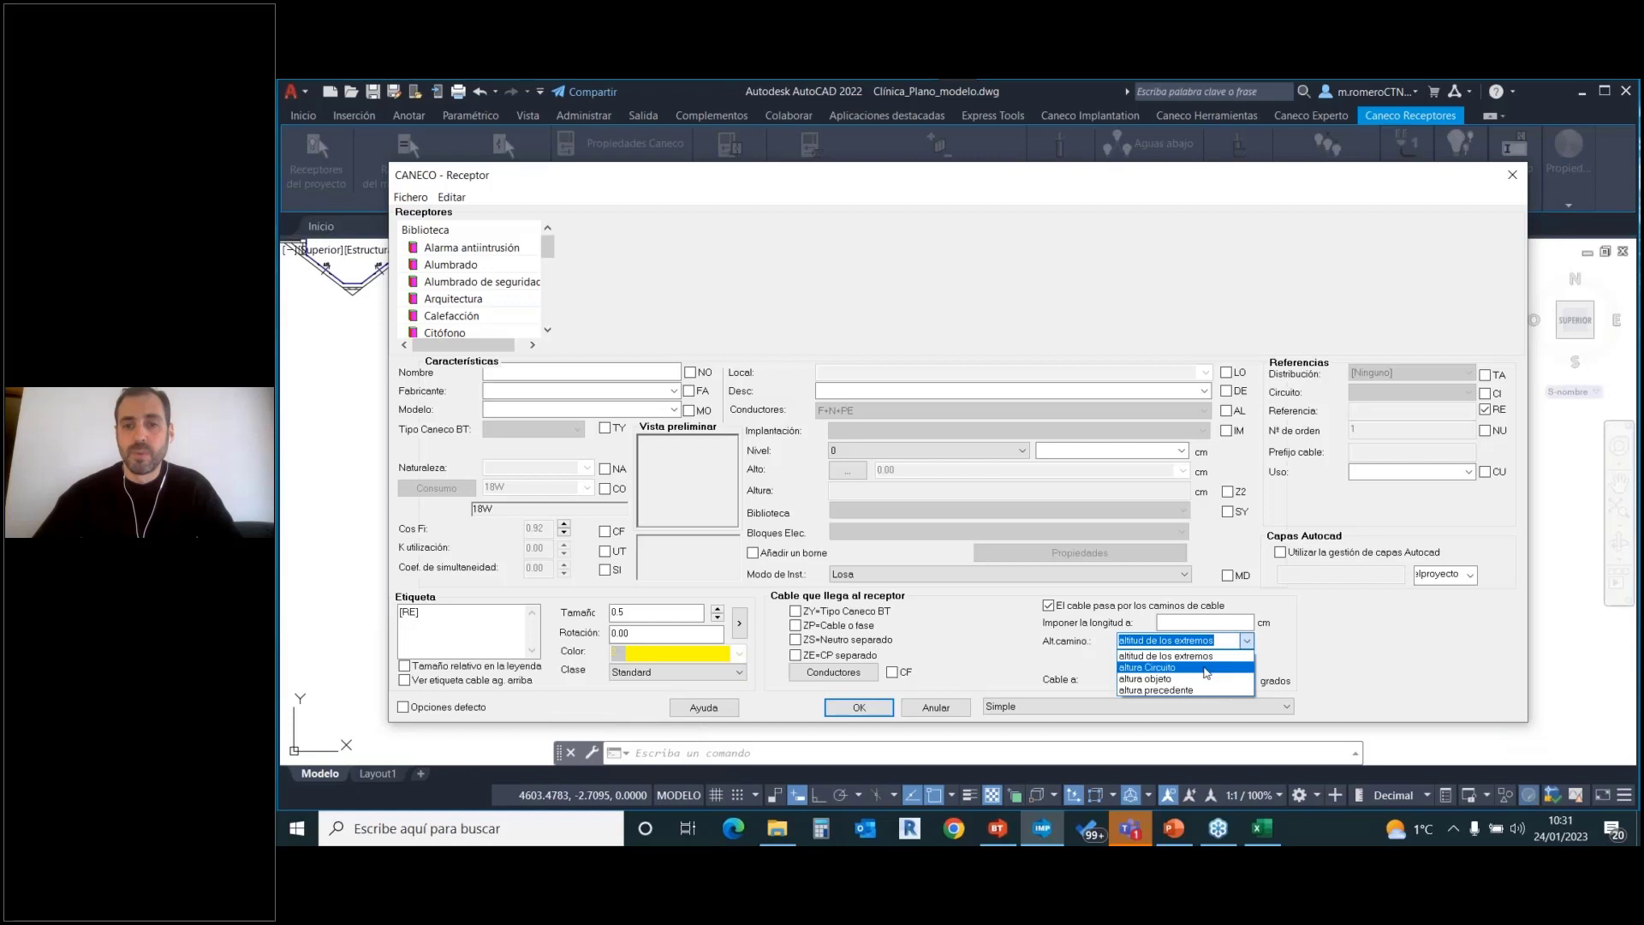
{"action": "left_click", "coordinate": [1205, 669]}
{"action": "left_click", "coordinate": [859, 707]}
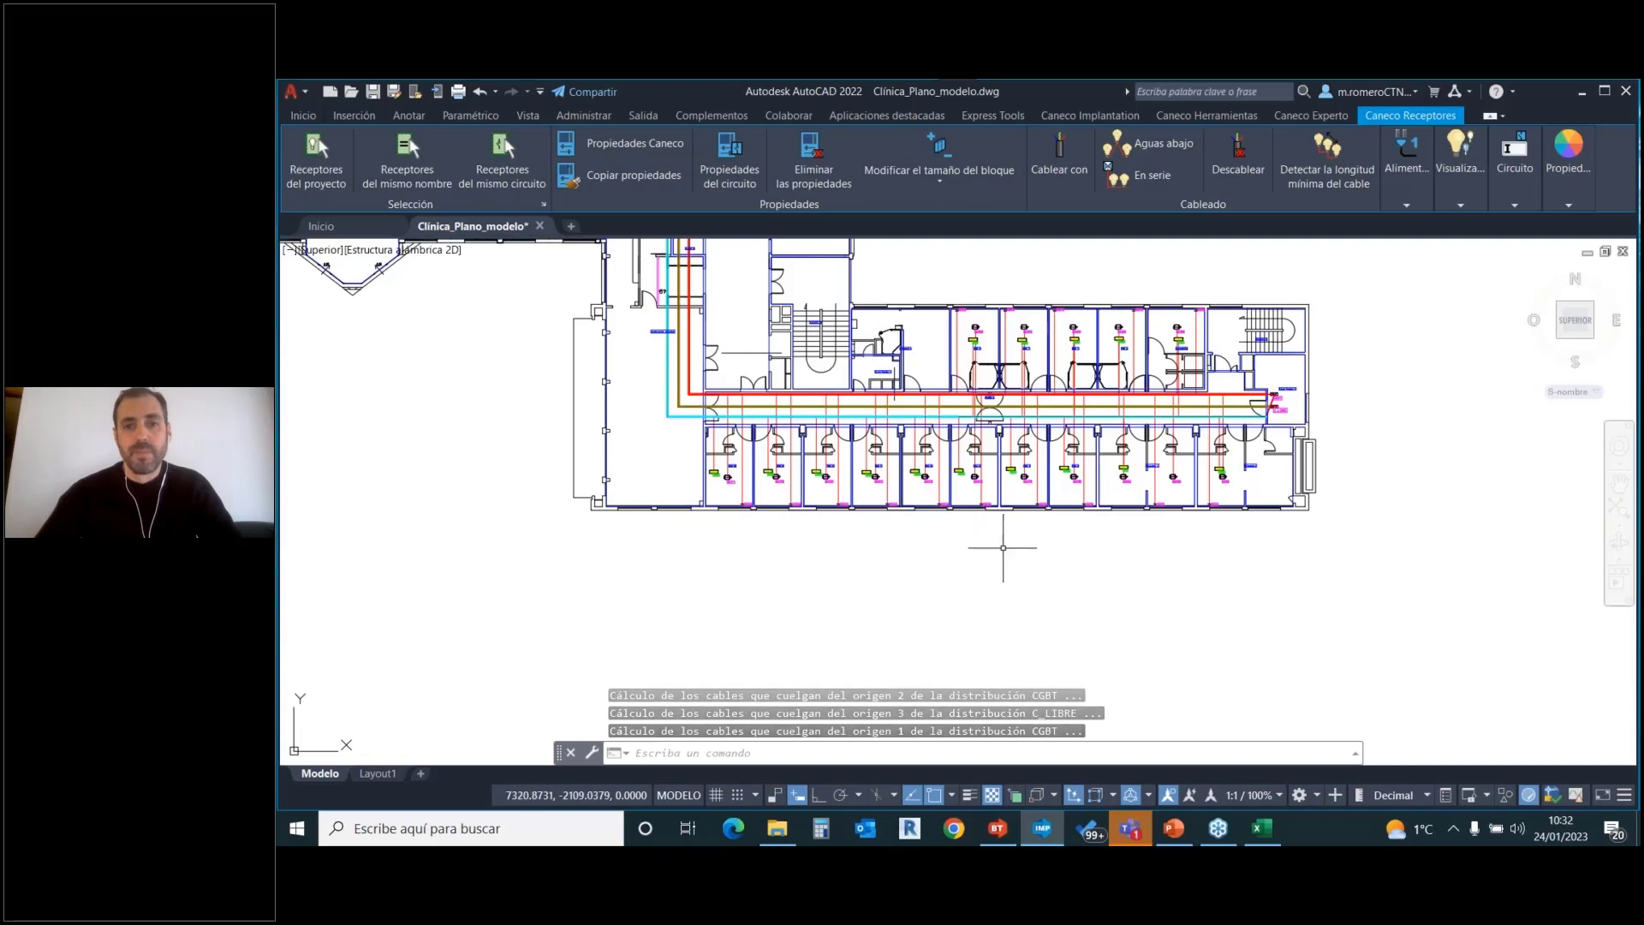
Inspect the cable drops to the room receptors in a 3D view of the clinic and return to the Superior view.
{"action": "mouse_move", "coordinate": [993, 551]}
{"action": "middle_mouse_down", "text": "shift"}
{"action": "mouse_move", "coordinate": [946, 466]}
{"action": "mouse_move", "coordinate": [875, 478]}
{"action": "middle_mouse_up", "text": "shift"}
{"action": "scroll", "coordinate": [959, 629], "scroll_direction": "up", "scroll_amount": 6}
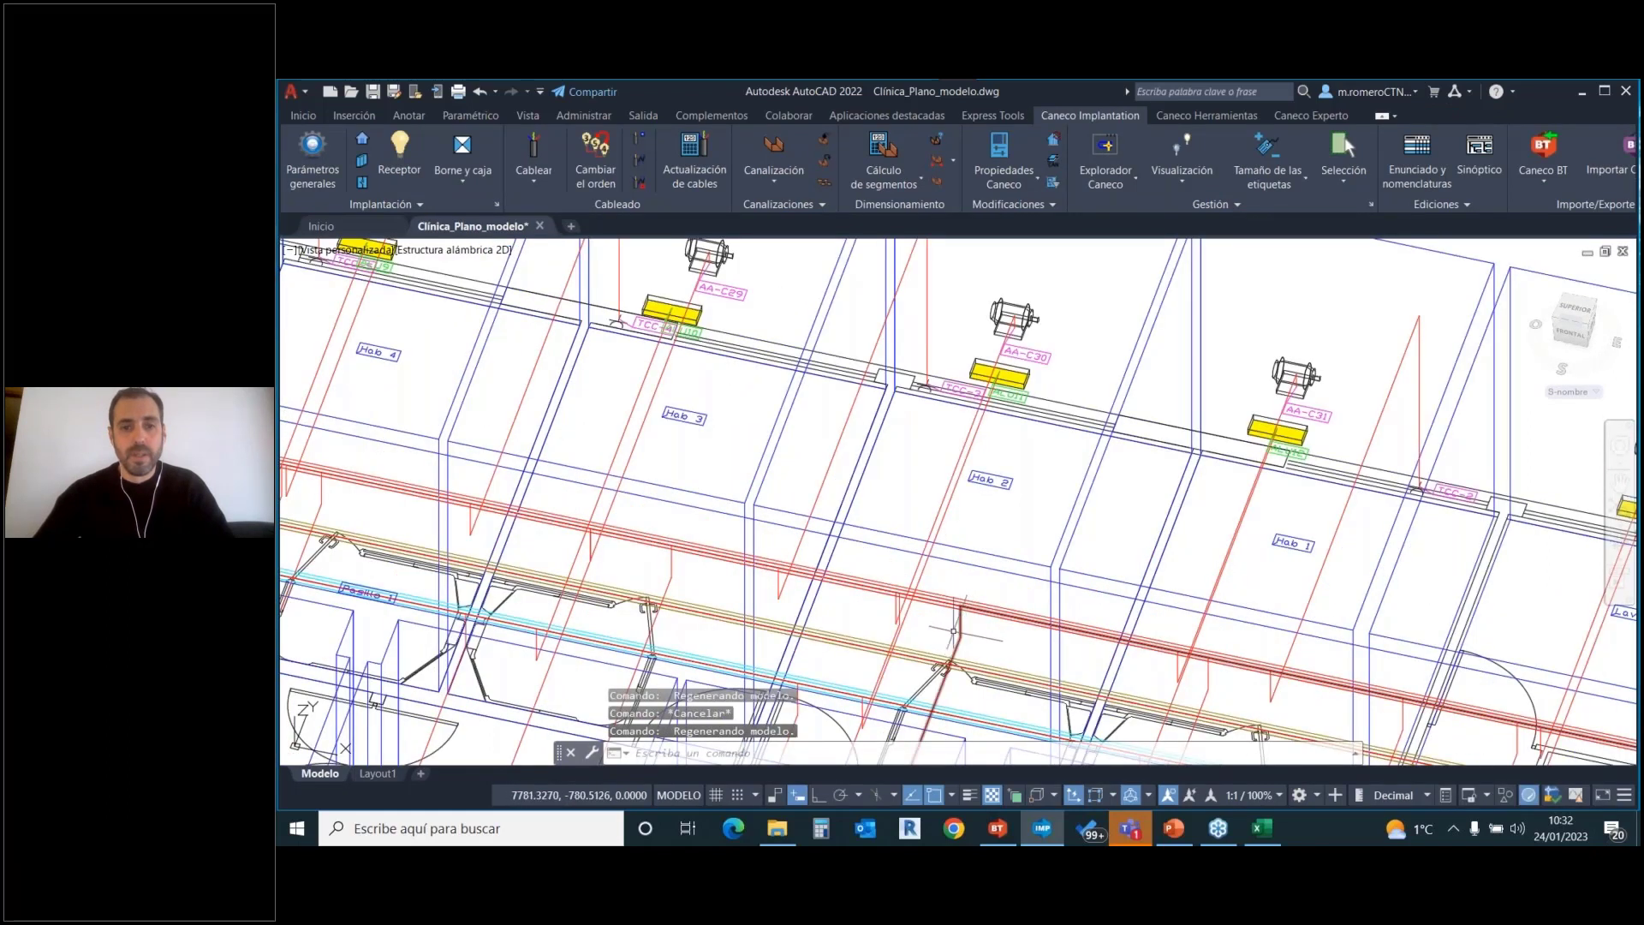
{"action": "scroll", "coordinate": [873, 665], "scroll_direction": "down", "scroll_amount": 1}
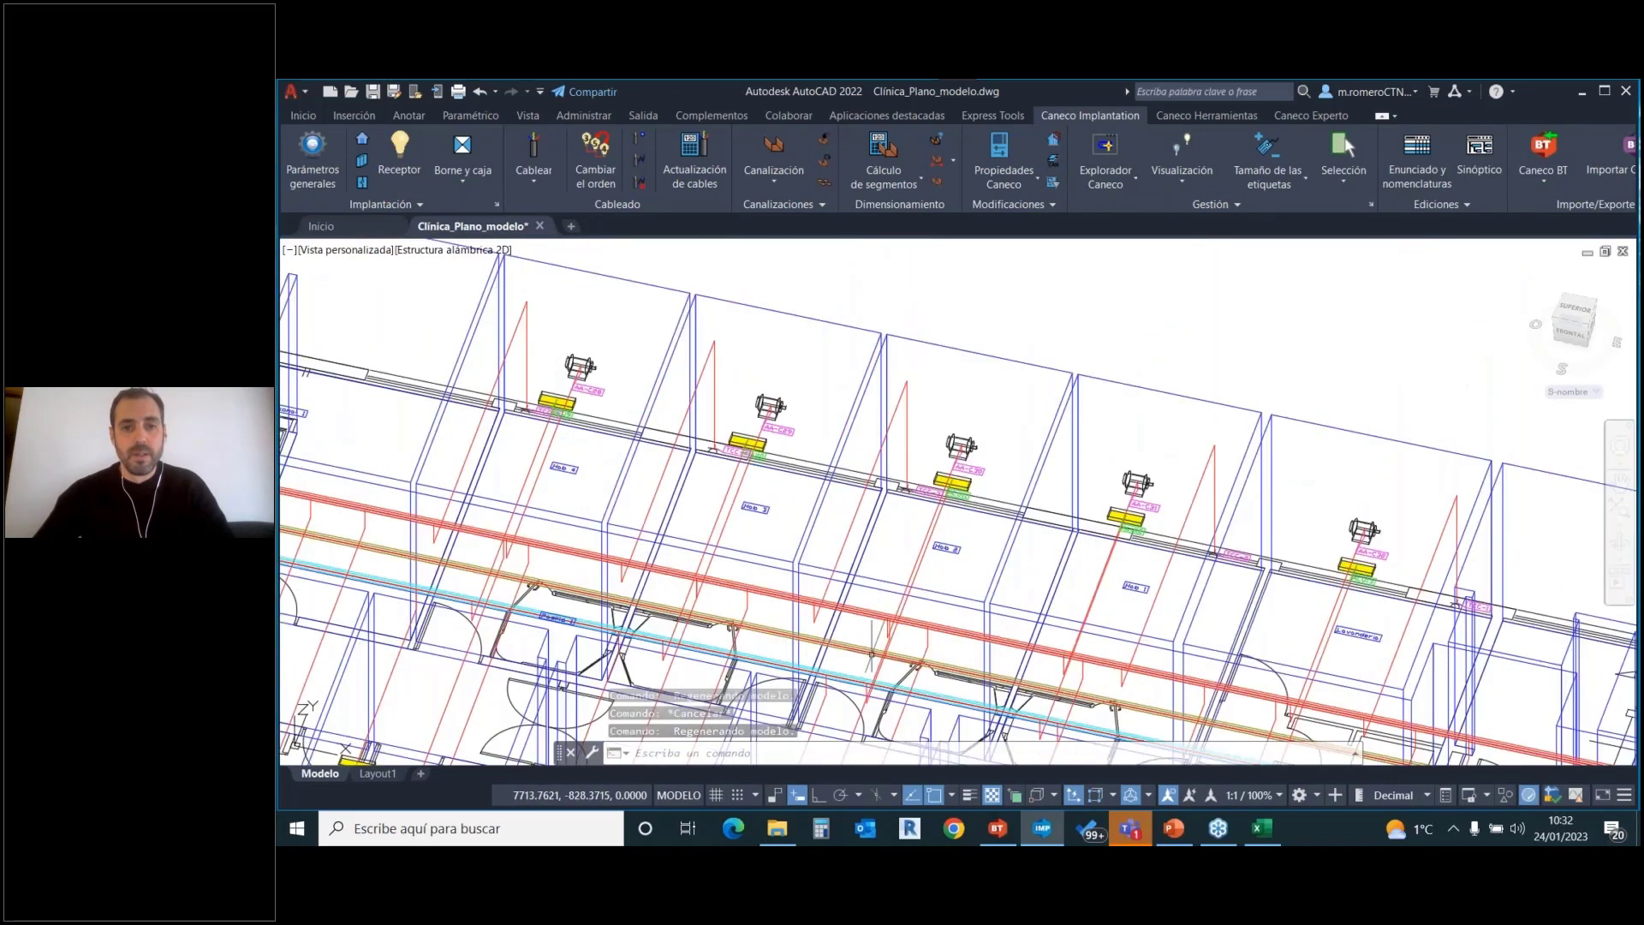
{"action": "middle_click_drag", "start_coordinate": [879, 634], "coordinate": [1009, 452]}
{"action": "scroll", "coordinate": [952, 480], "scroll_direction": "down", "scroll_amount": 1}
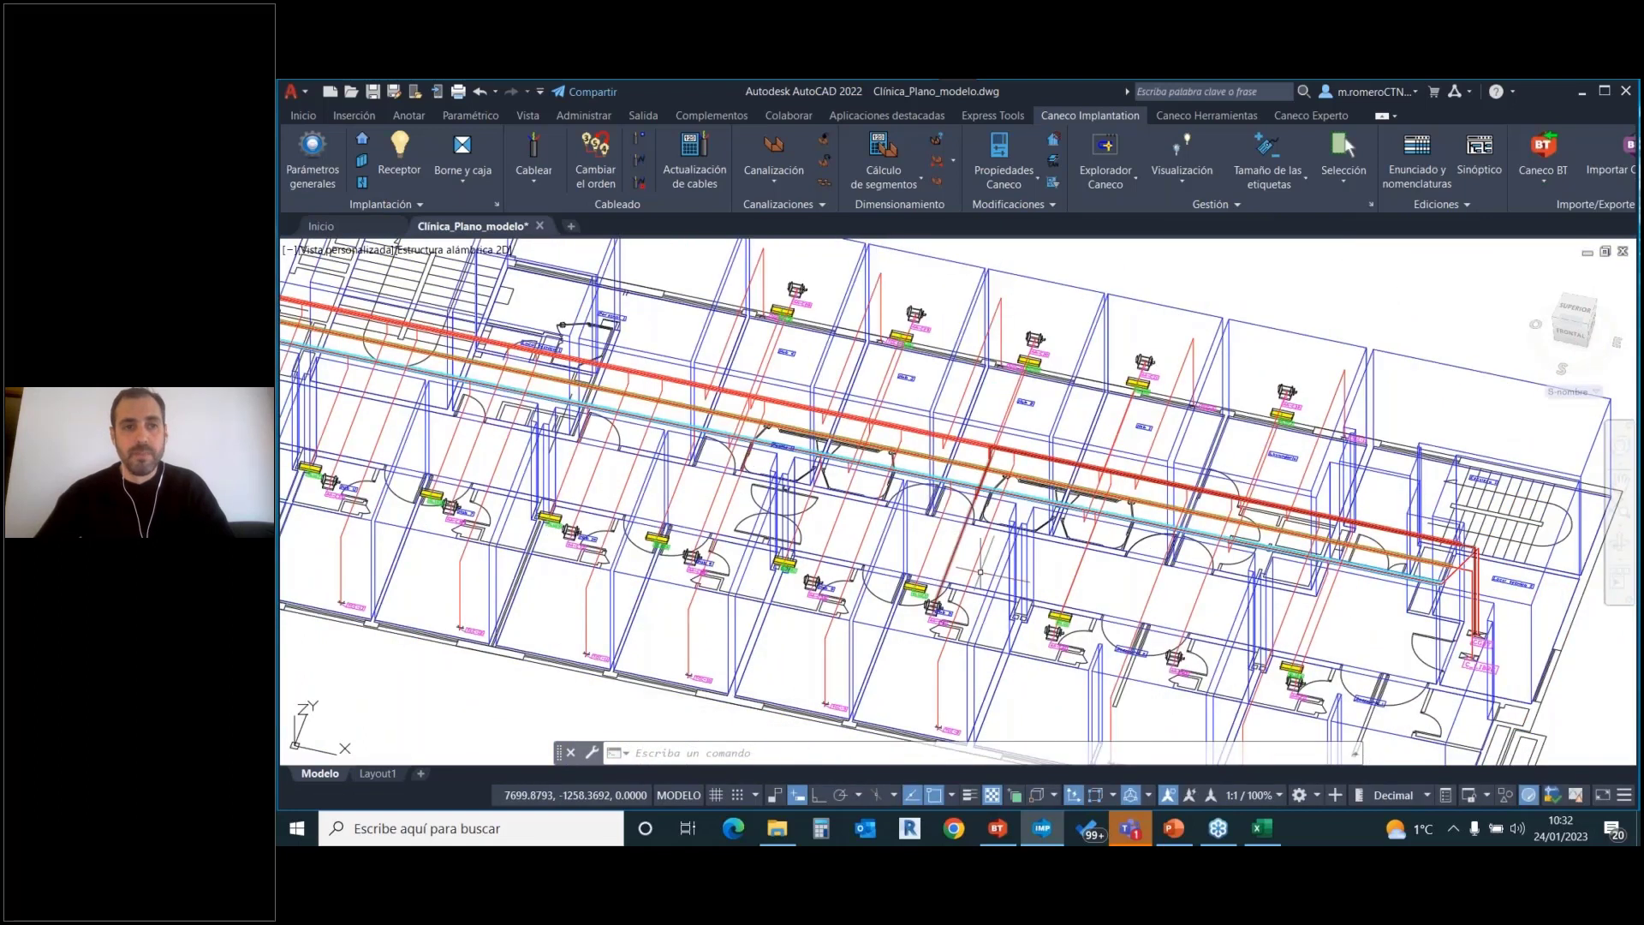
{"action": "left_click", "coordinate": [346, 251]}
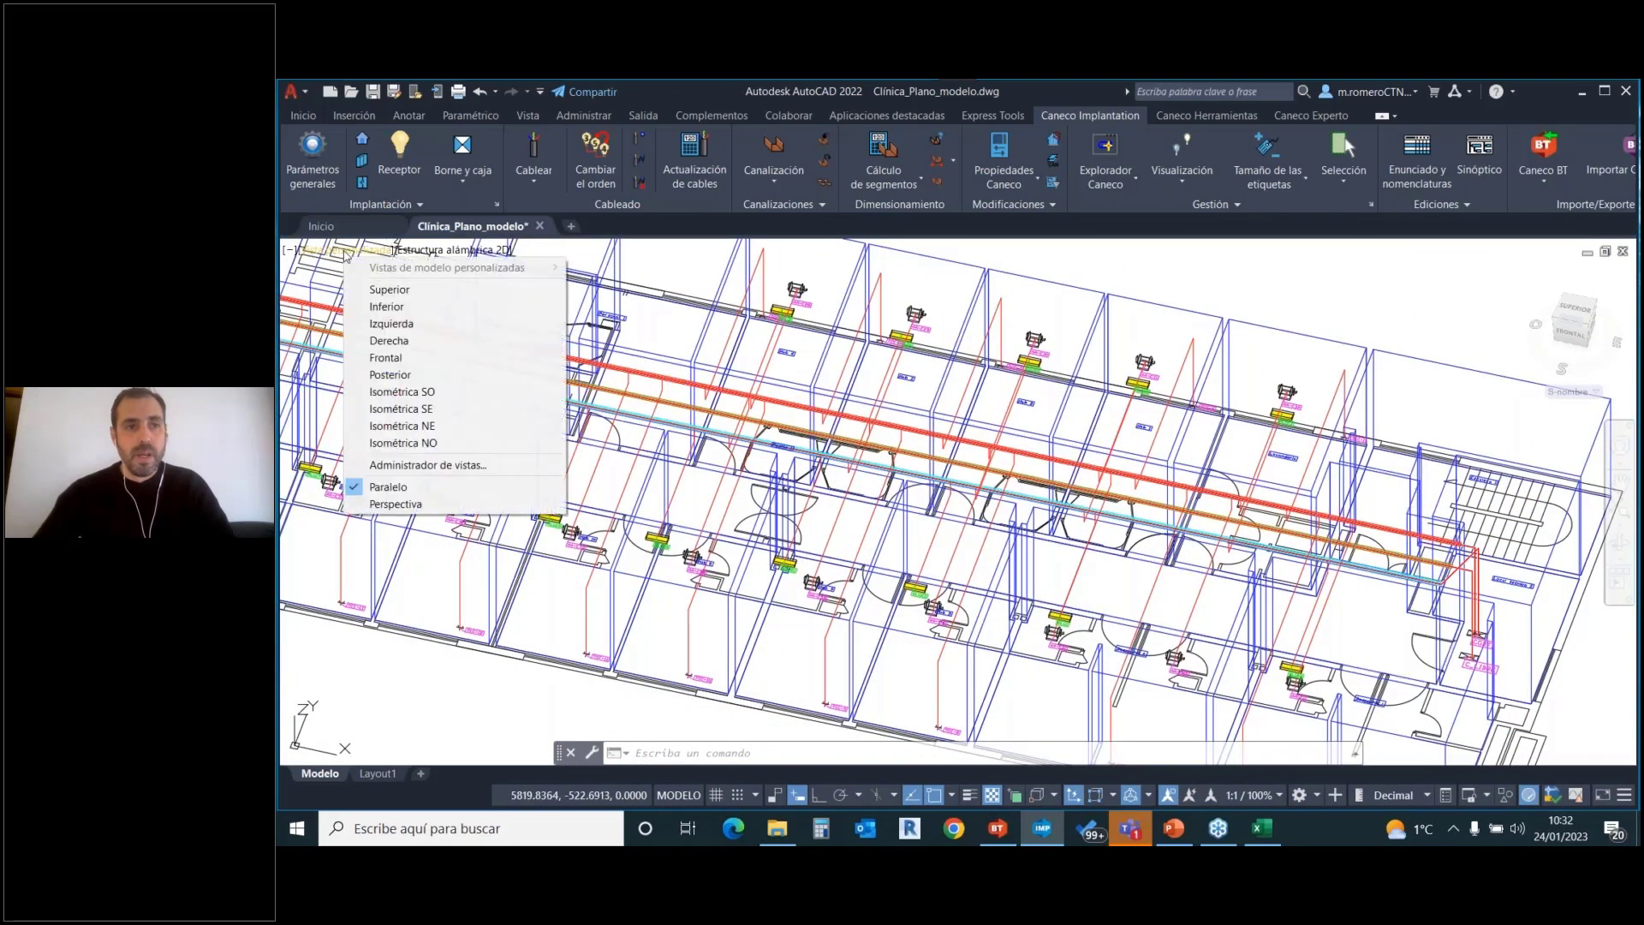
{"action": "left_click", "coordinate": [383, 290]}
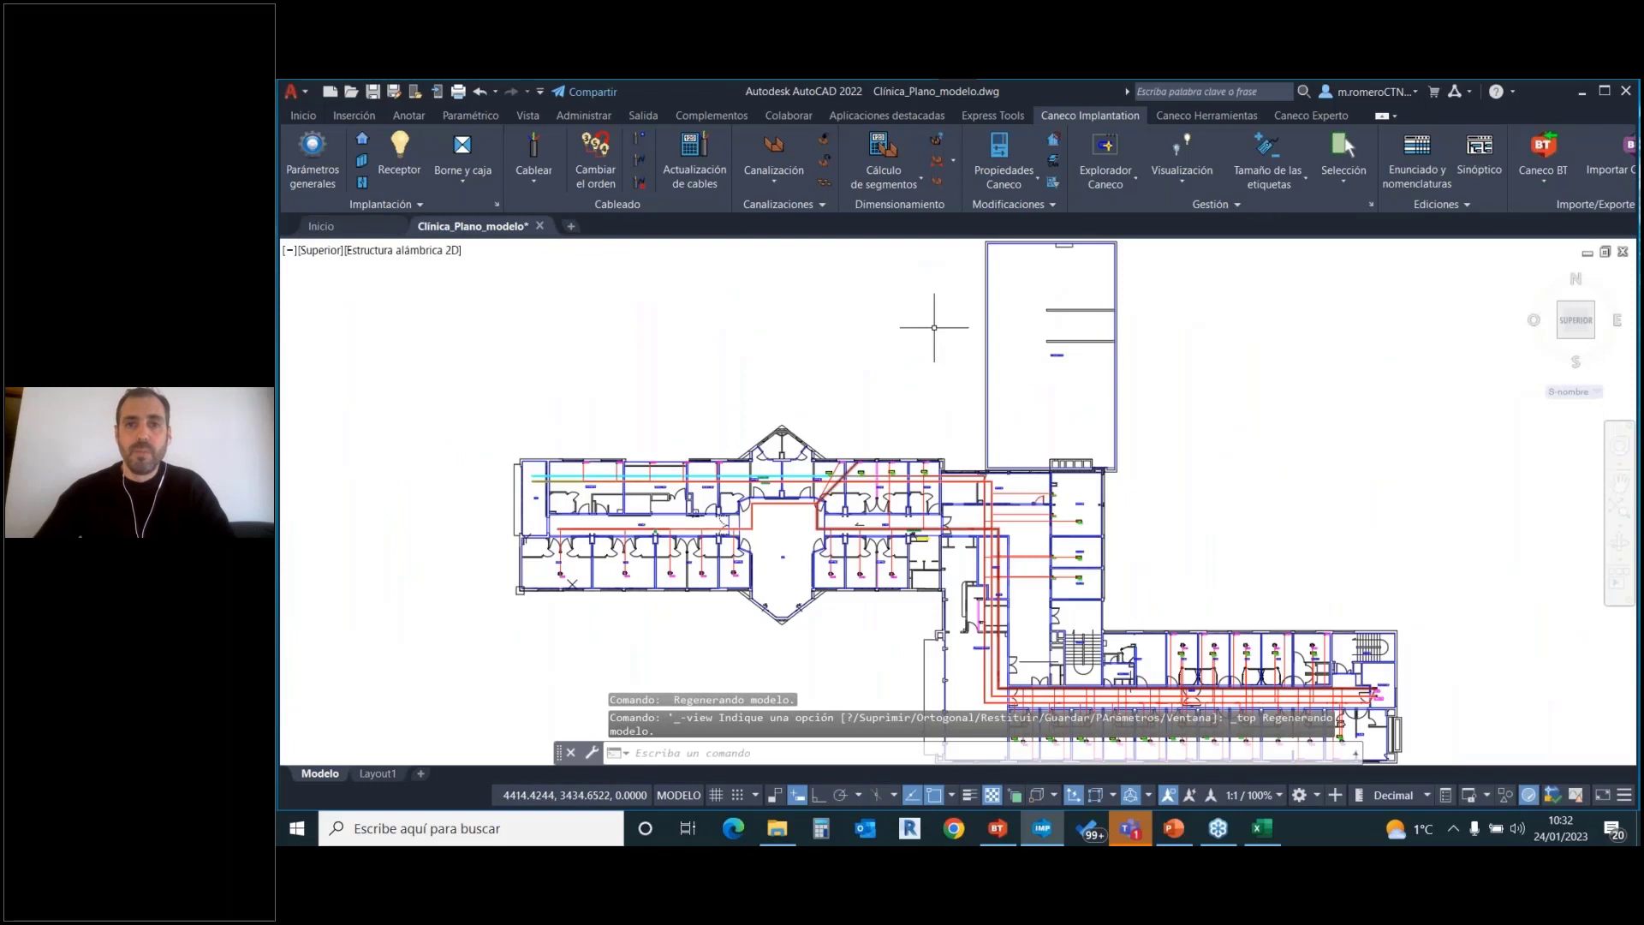
Mark all CGBT circuits from CGBT_AA-C1 to CGBT_TCC-15 in the Explorador Caneco, leaving the C_LIBRE circuits unmarked.
{"action": "left_click", "coordinate": [1110, 148]}
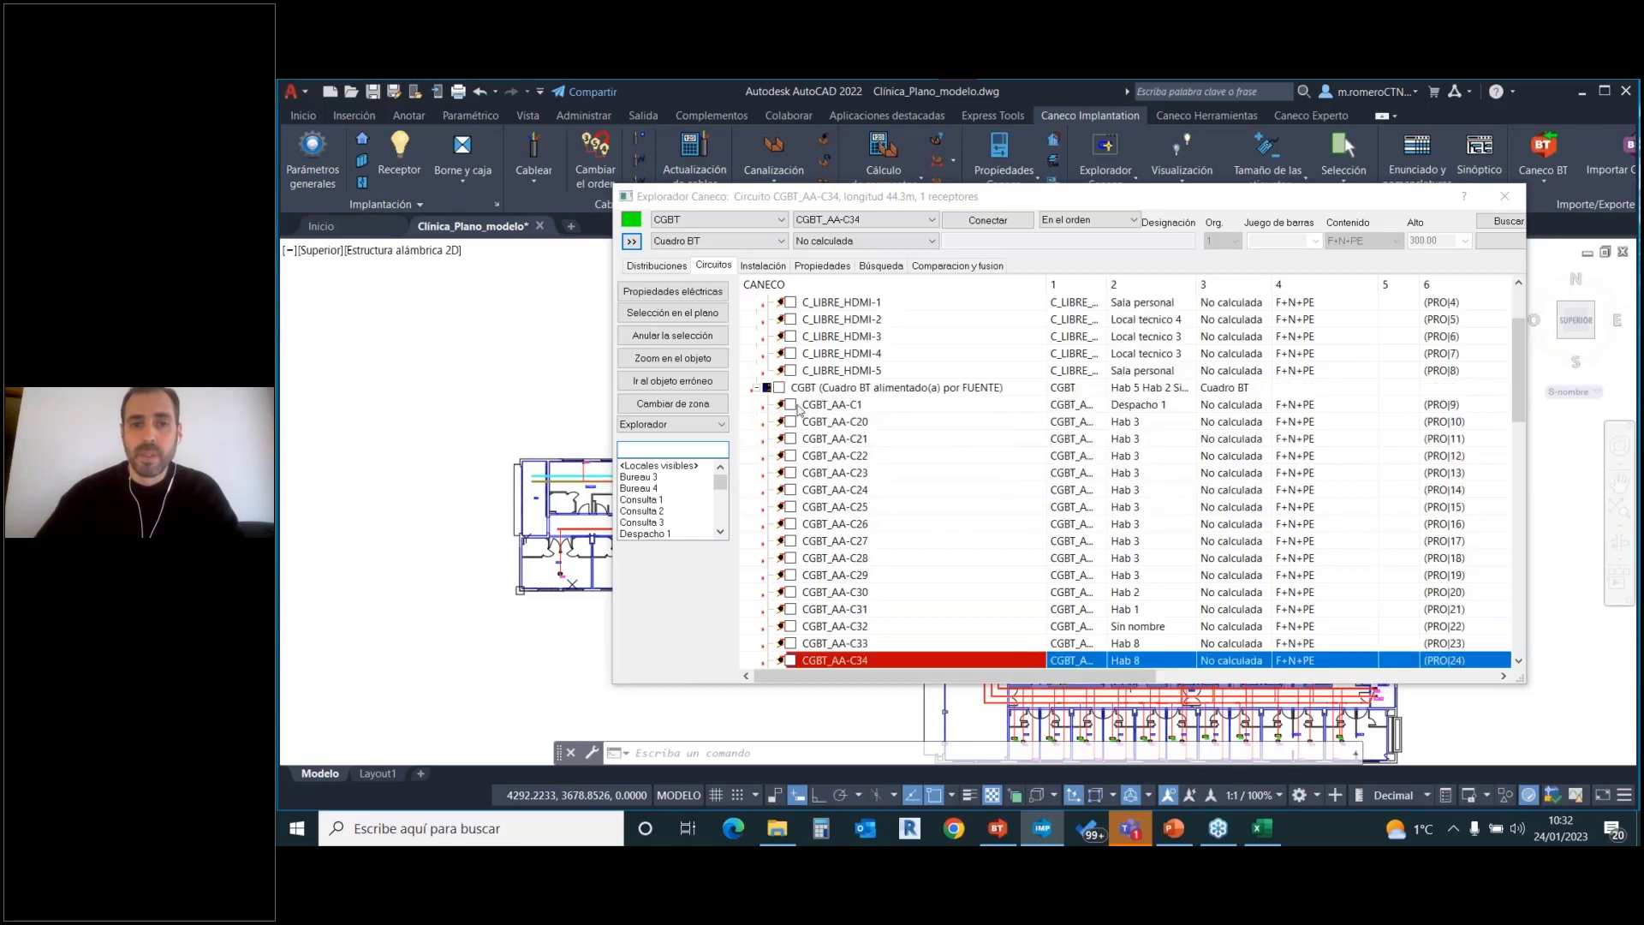
{"action": "scroll", "coordinate": [886, 537], "scroll_direction": "up", "scroll_amount": 2}
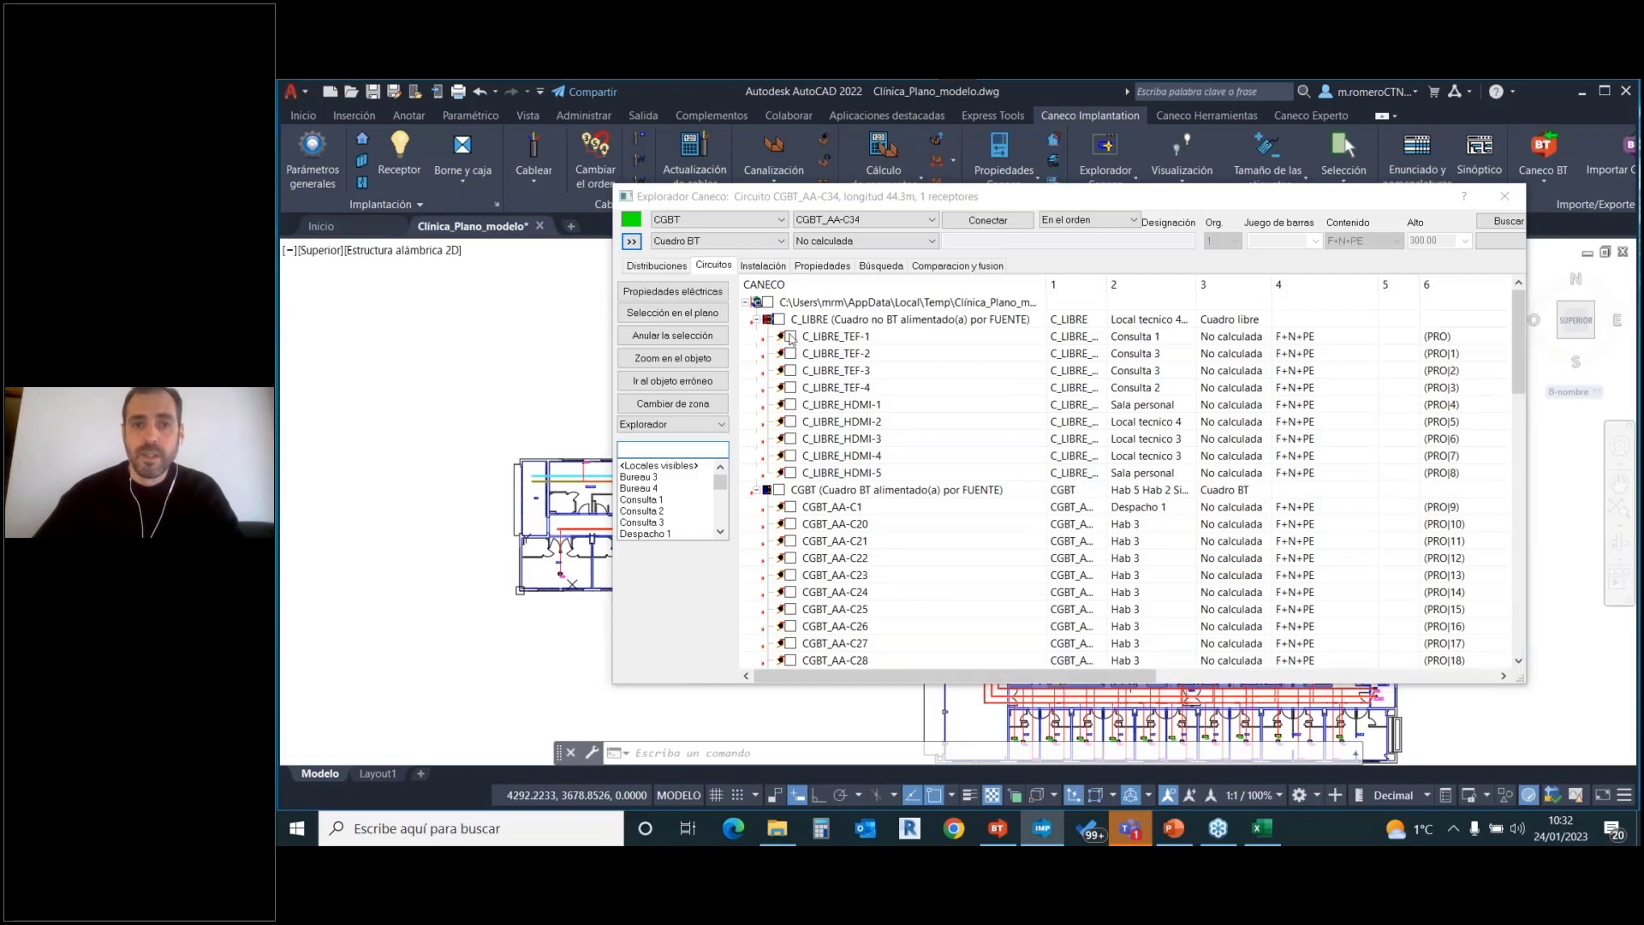
{"action": "scroll", "coordinate": [797, 490], "scroll_direction": "down", "scroll_amount": 3}
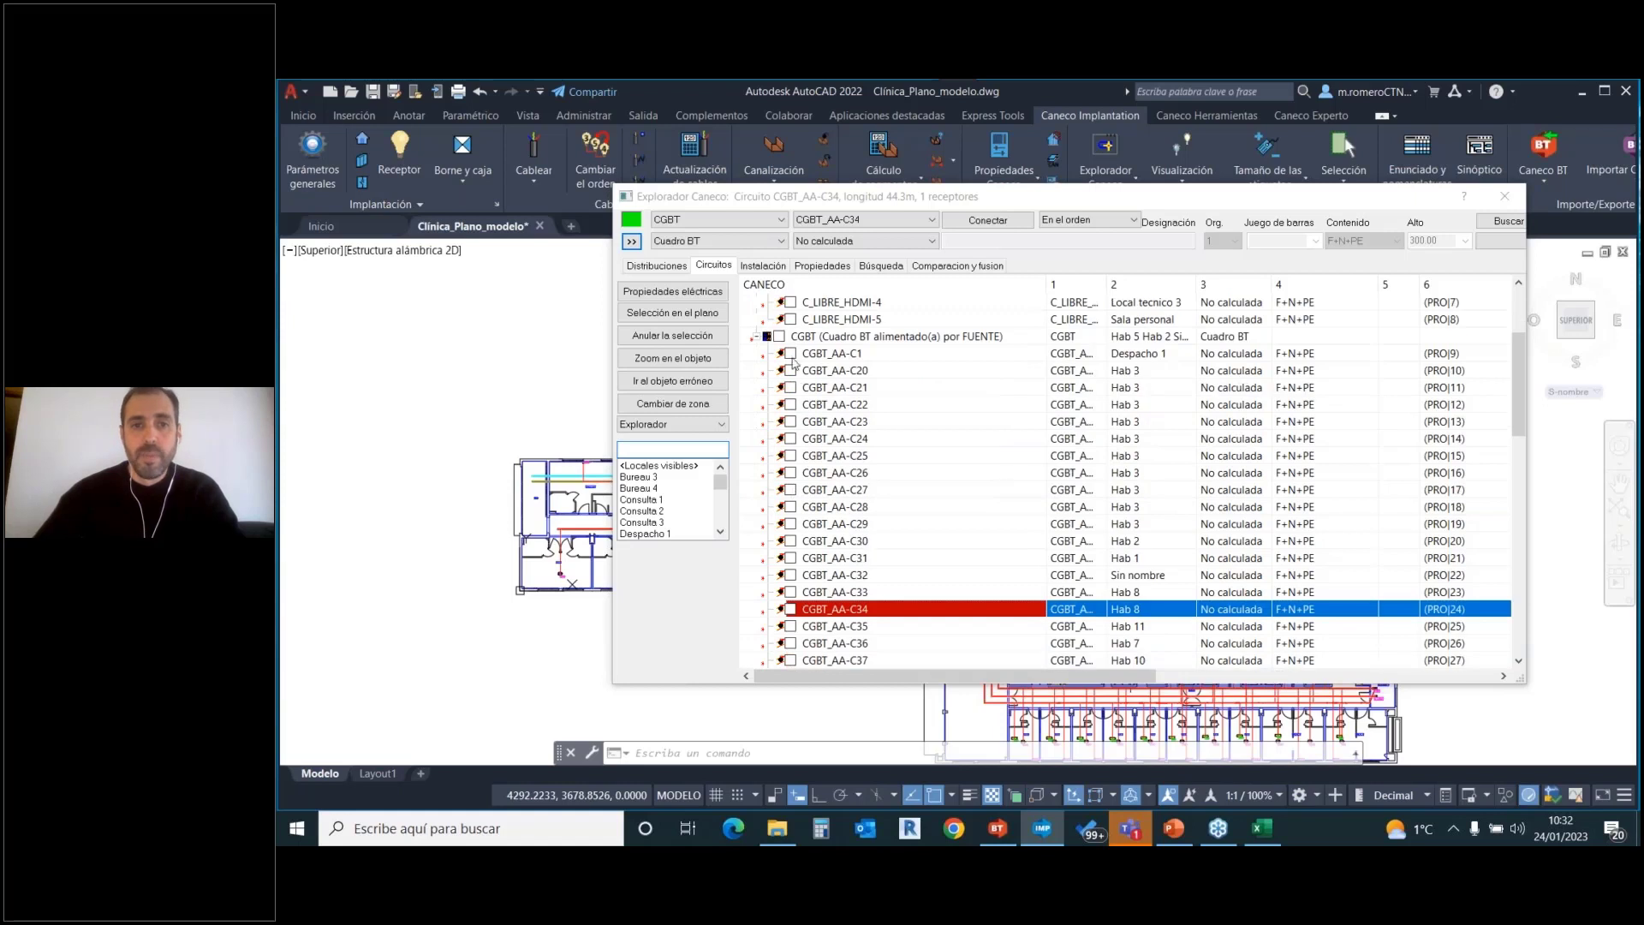
{"action": "left_click", "coordinate": [791, 356]}
{"action": "scroll", "coordinate": [795, 514], "scroll_direction": "down", "scroll_amount": 5}
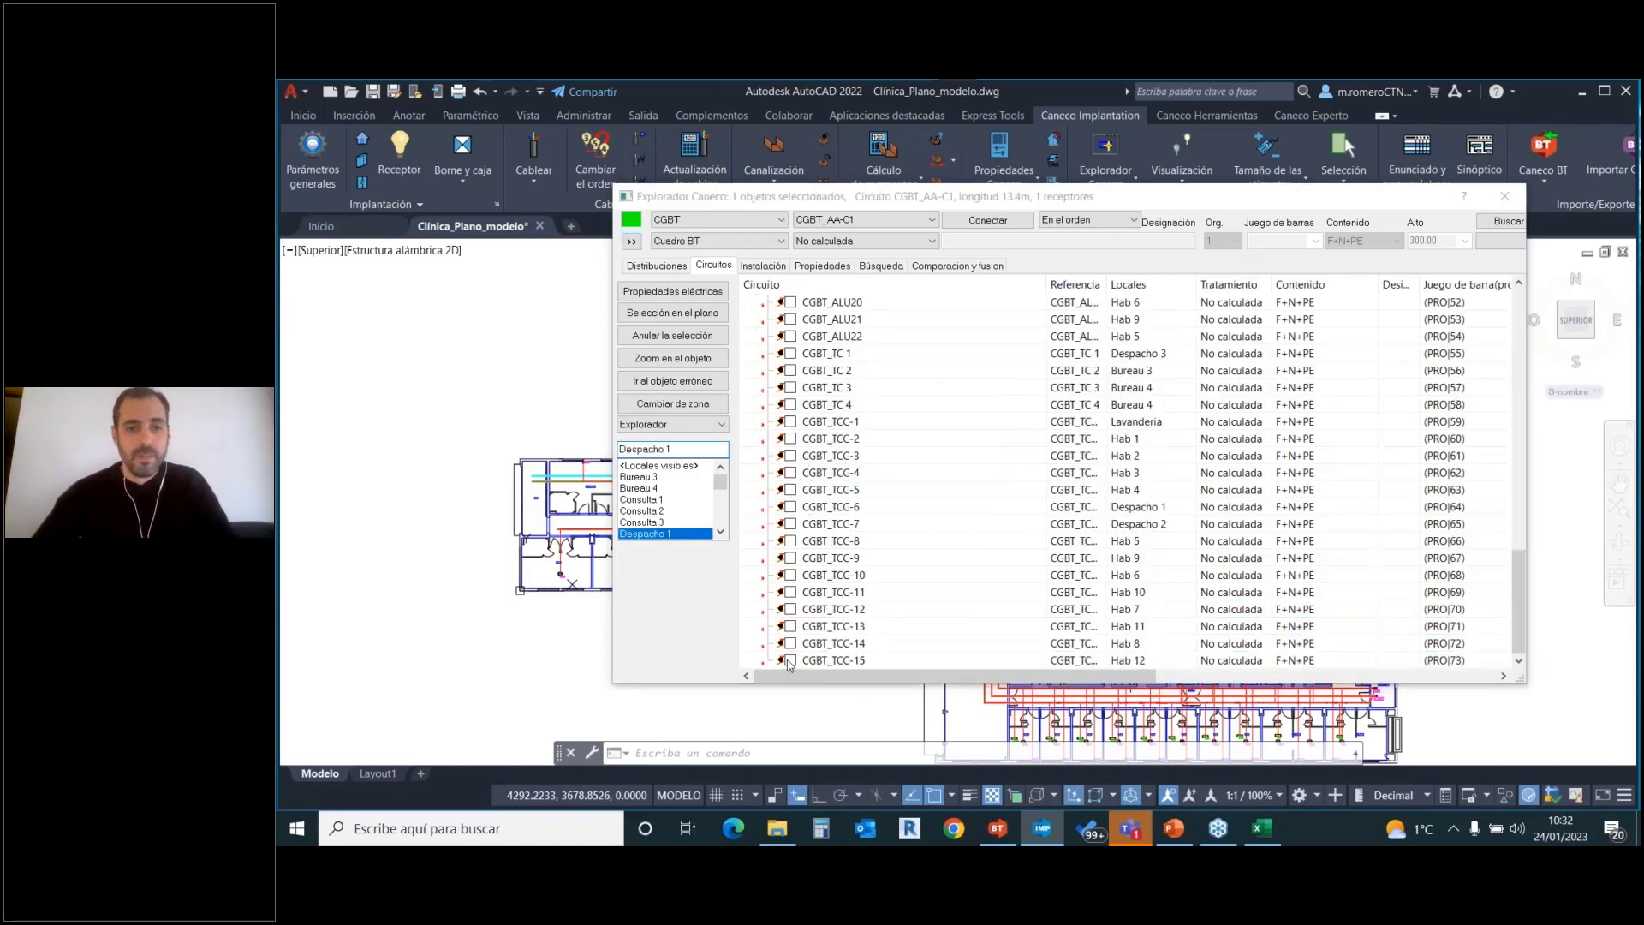
{"action": "left_click", "coordinate": [789, 661]}
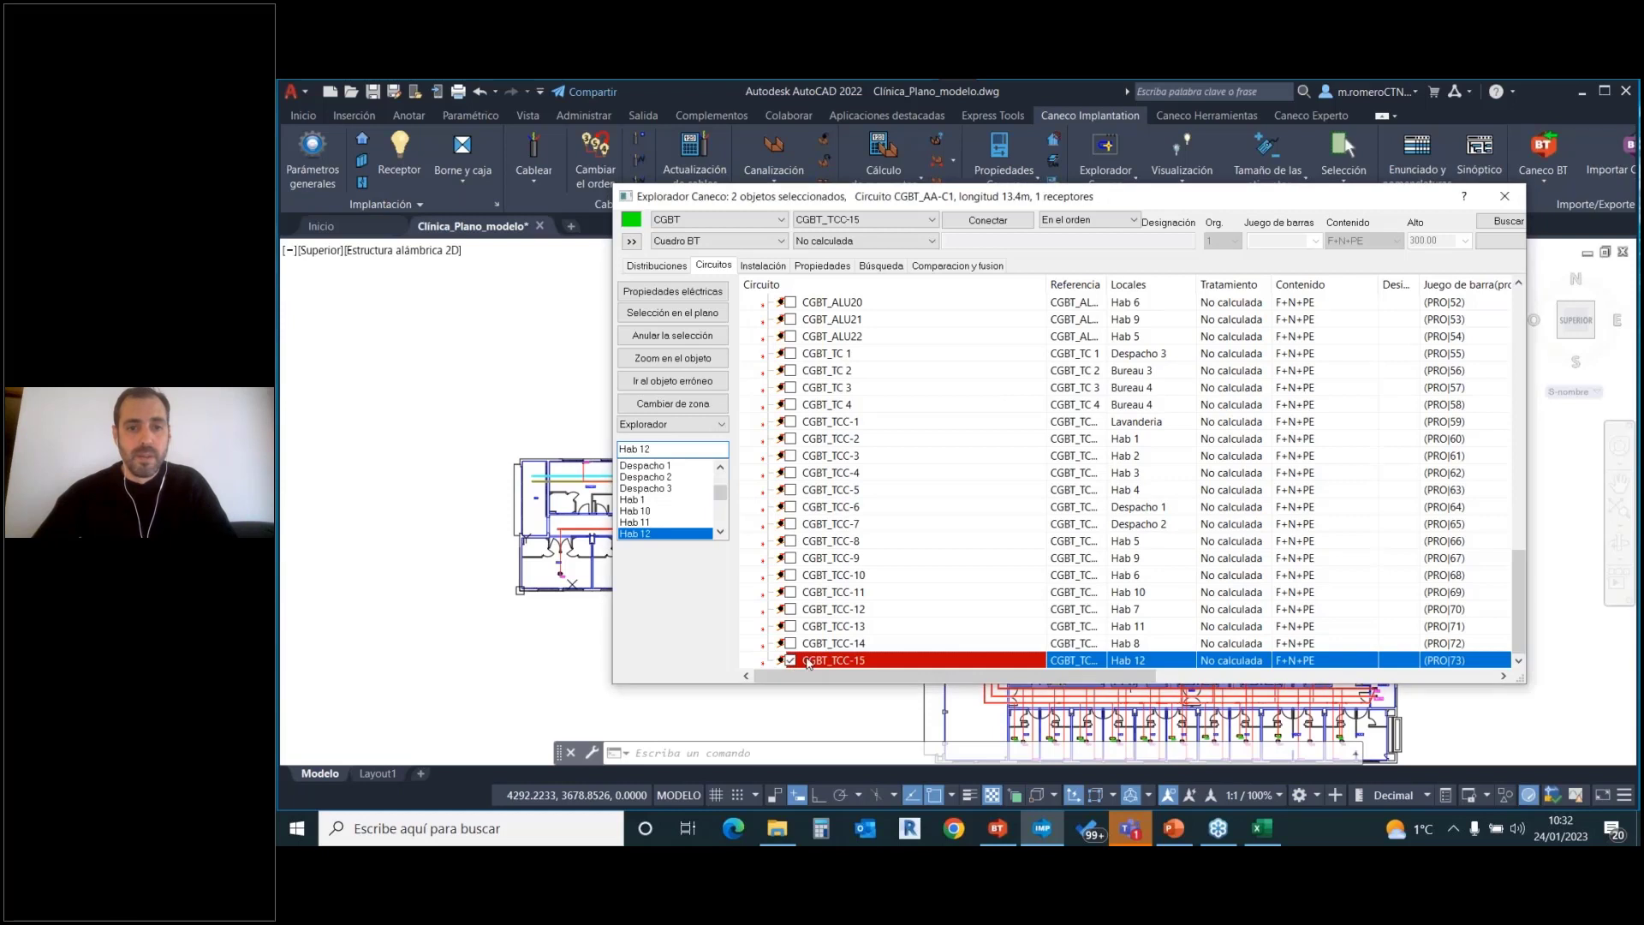
{"action": "scroll", "coordinate": [809, 582], "scroll_direction": "up", "scroll_amount": 20}
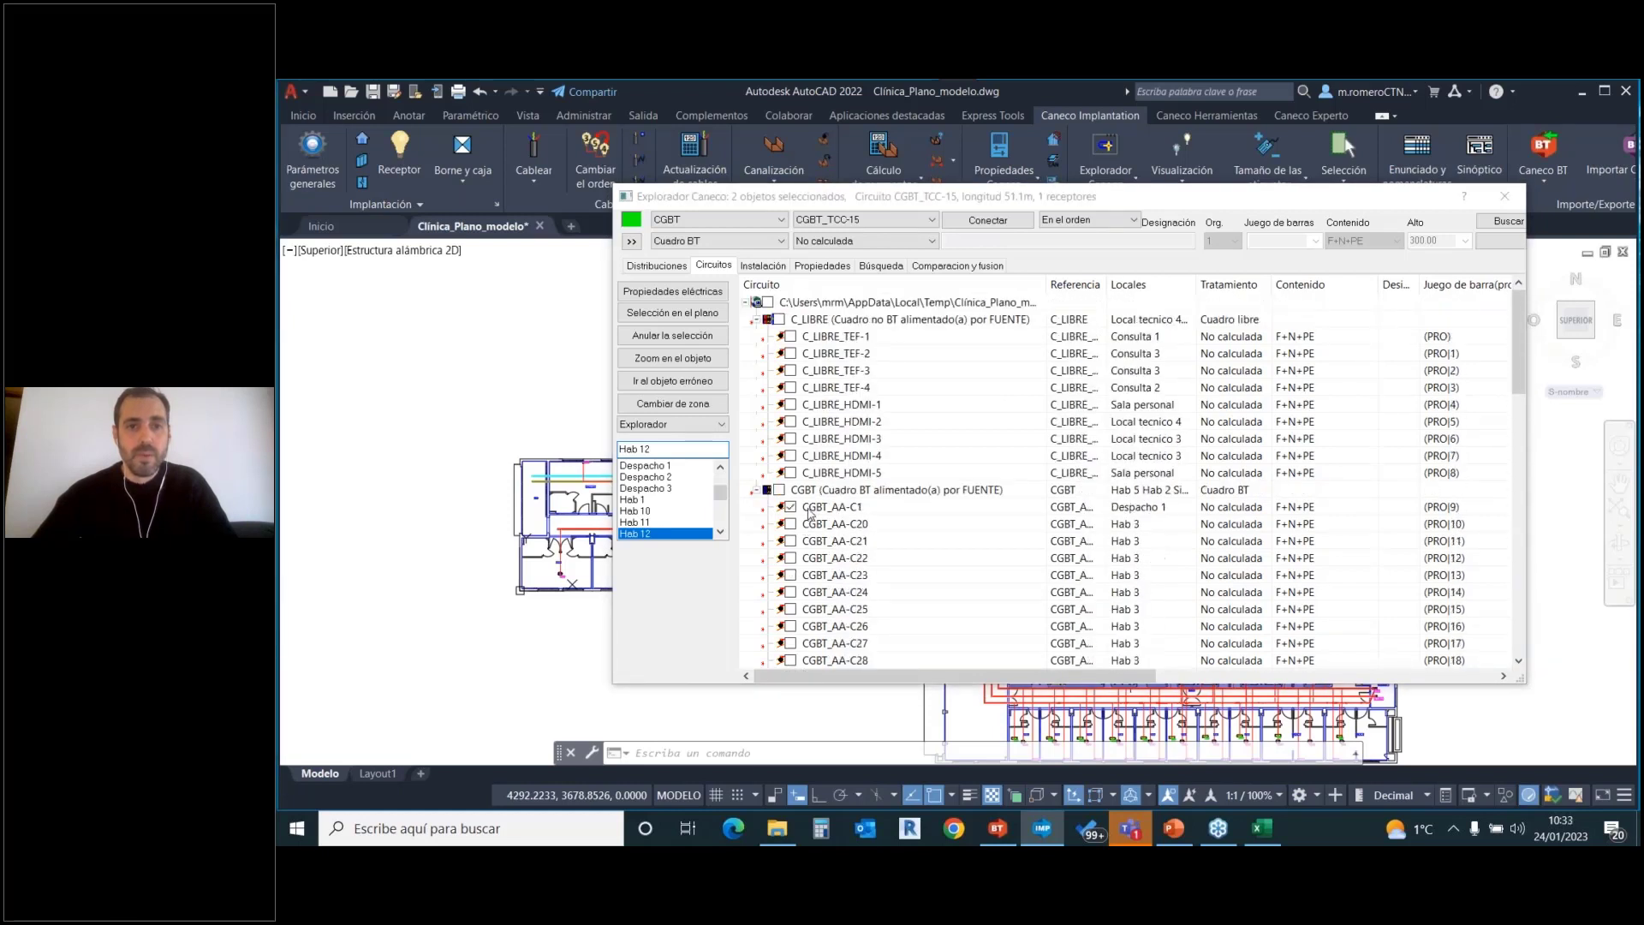
{"action": "left_click", "coordinate": [791, 524]}
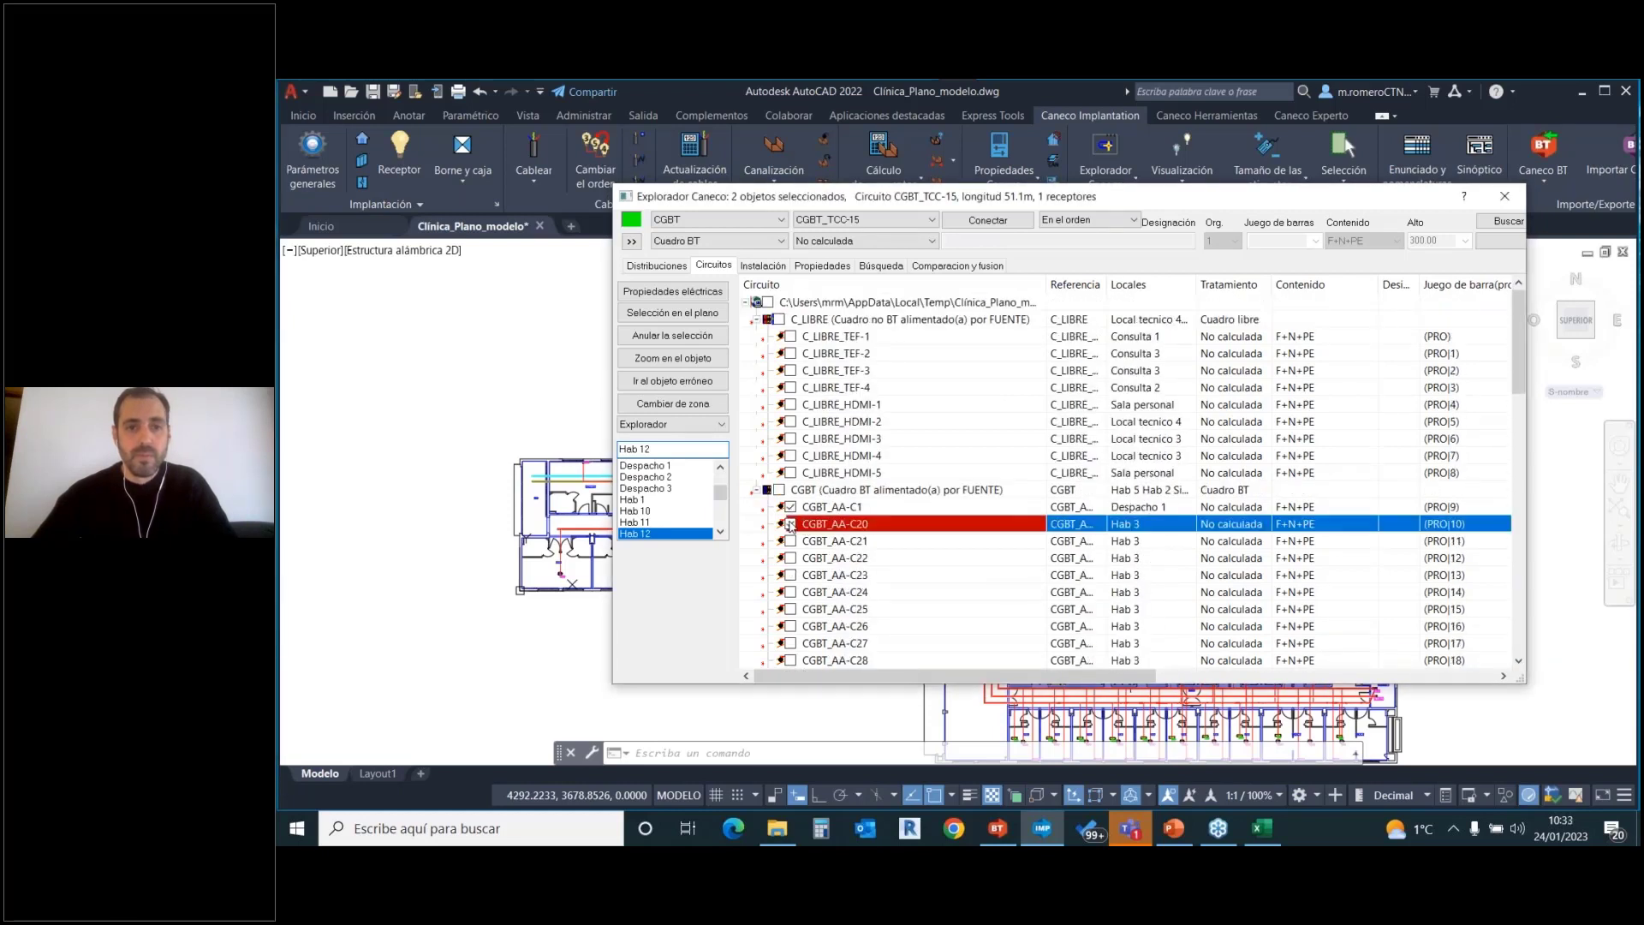
{"action": "scroll", "coordinate": [861, 531], "scroll_direction": "down", "scroll_amount": 8}
{"action": "scroll", "coordinate": [862, 531], "scroll_direction": "down", "scroll_amount": 4}
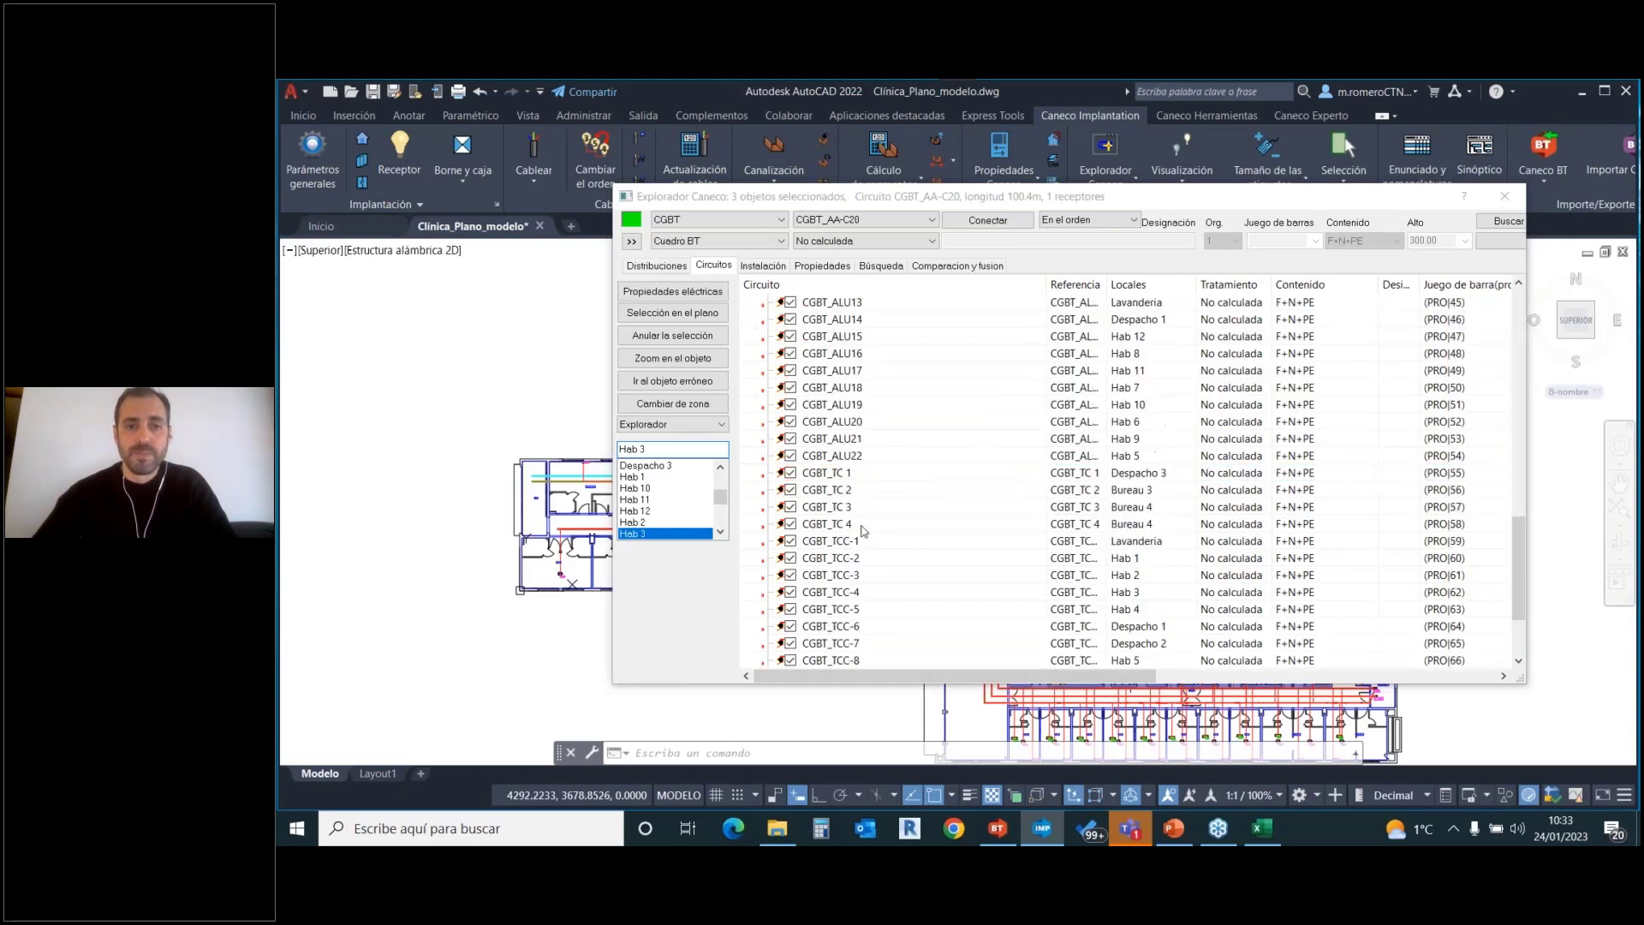
{"action": "scroll", "coordinate": [860, 523], "scroll_direction": "up", "scroll_amount": 11}
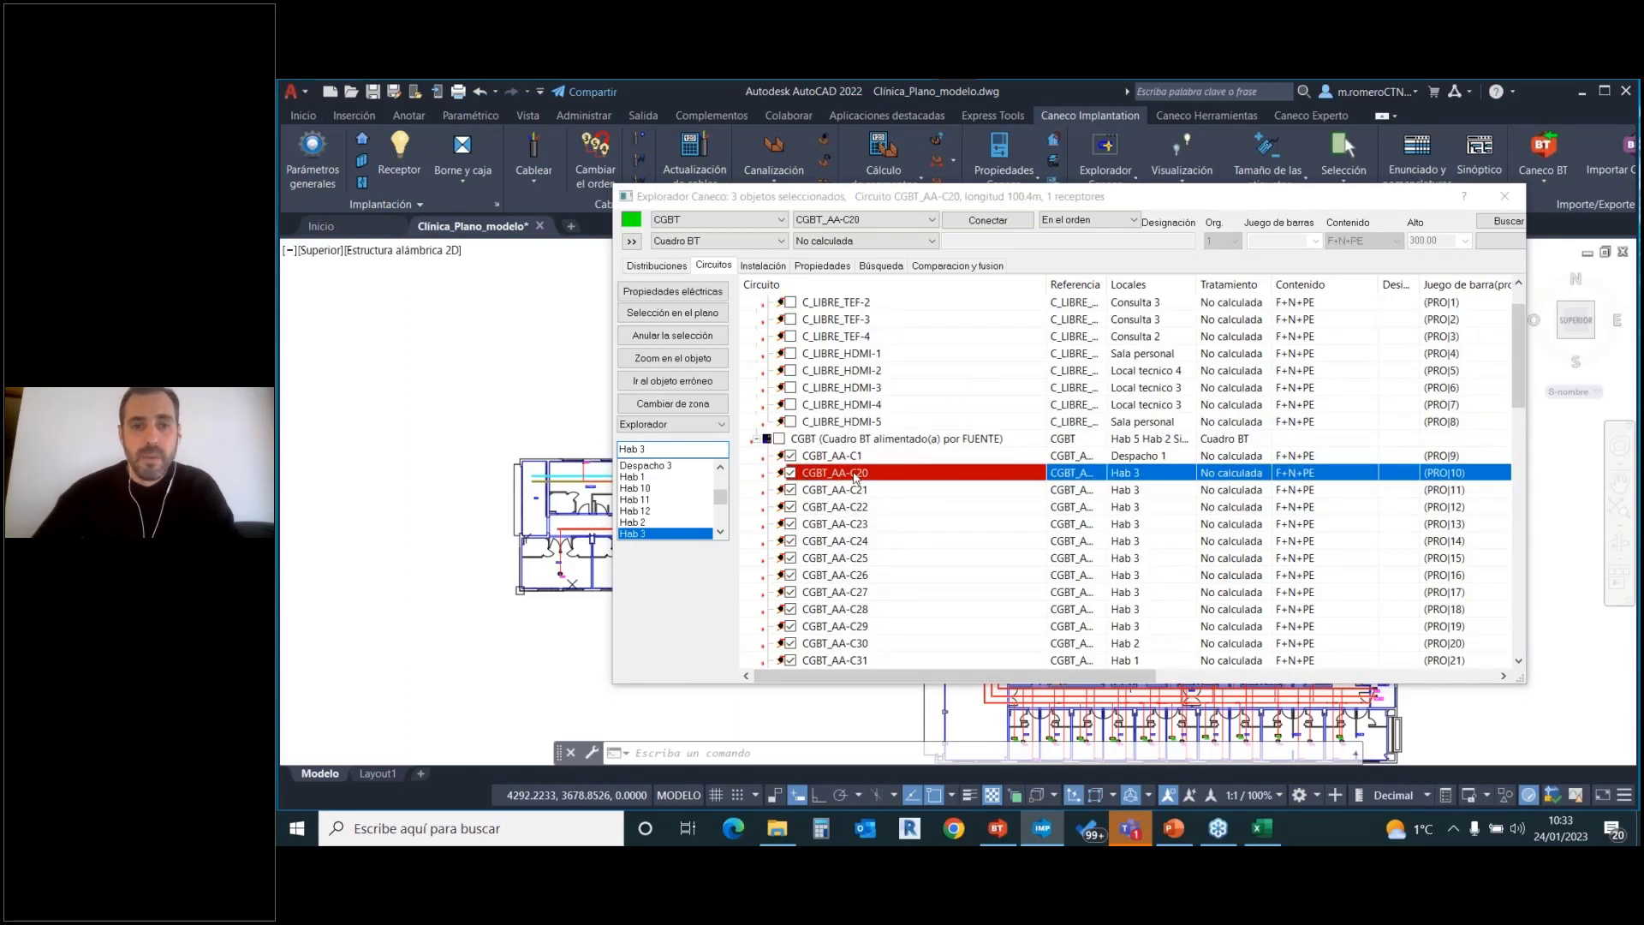
Set the Tratamiento CANECO of the marked CGBT circuits to Caneco BT and check the treatment in the circuit list.
{"action": "left_click", "coordinate": [854, 456]}
{"action": "right_click", "coordinate": [854, 458]}
{"action": "mouse_move", "coordinate": [879, 497]}
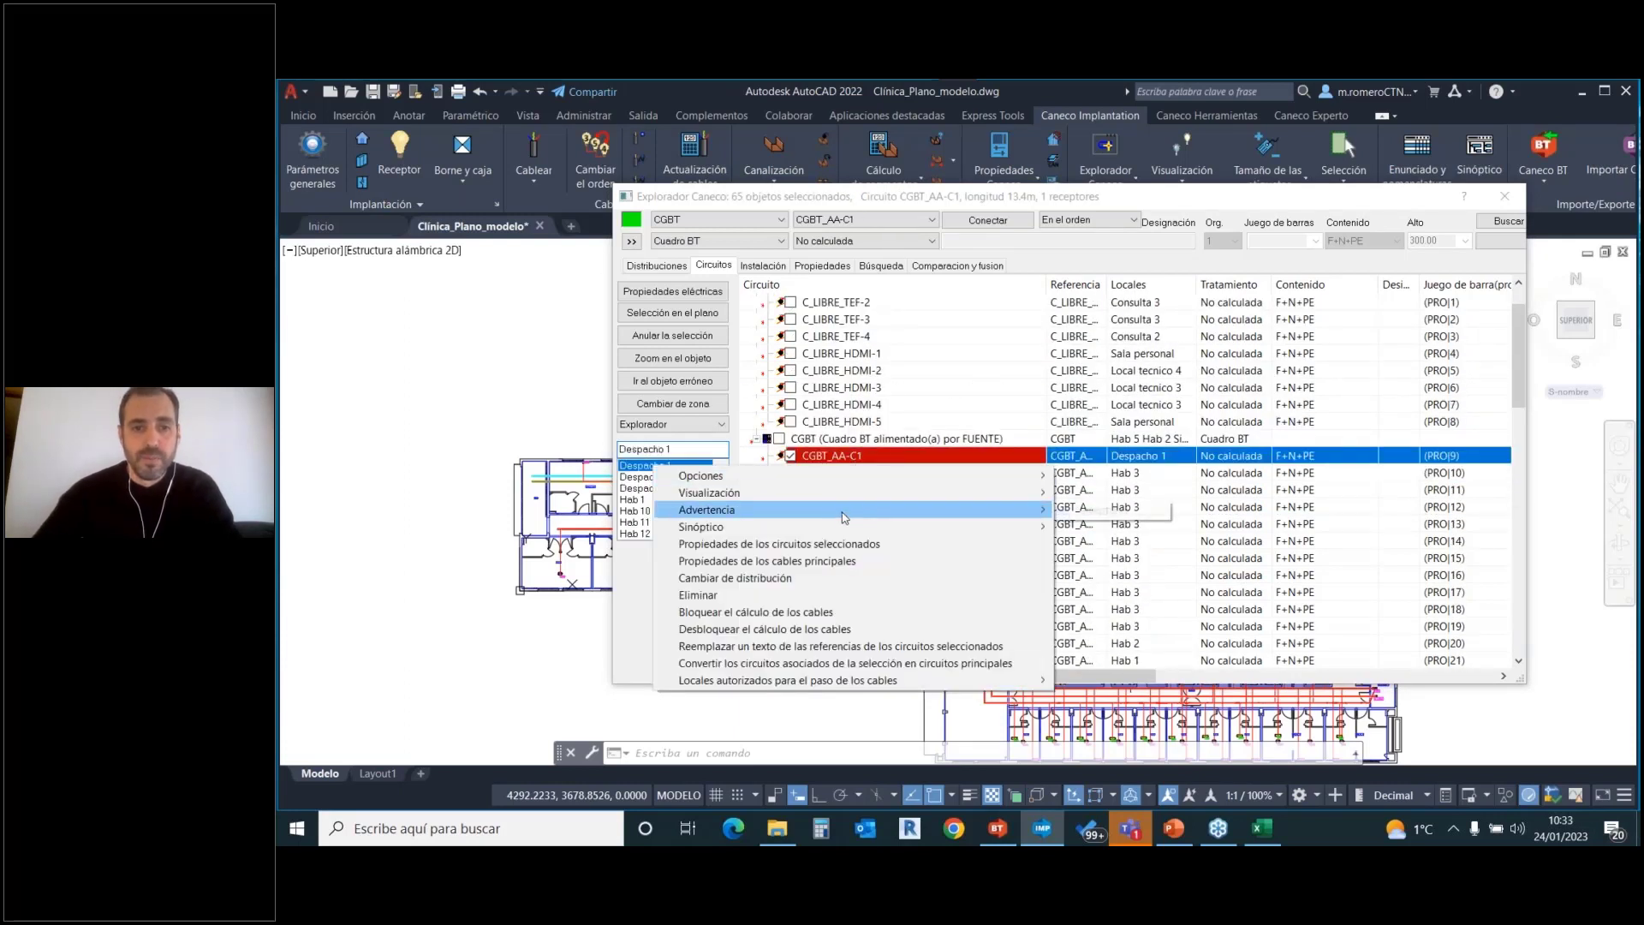
{"action": "mouse_move", "coordinate": [999, 478]}
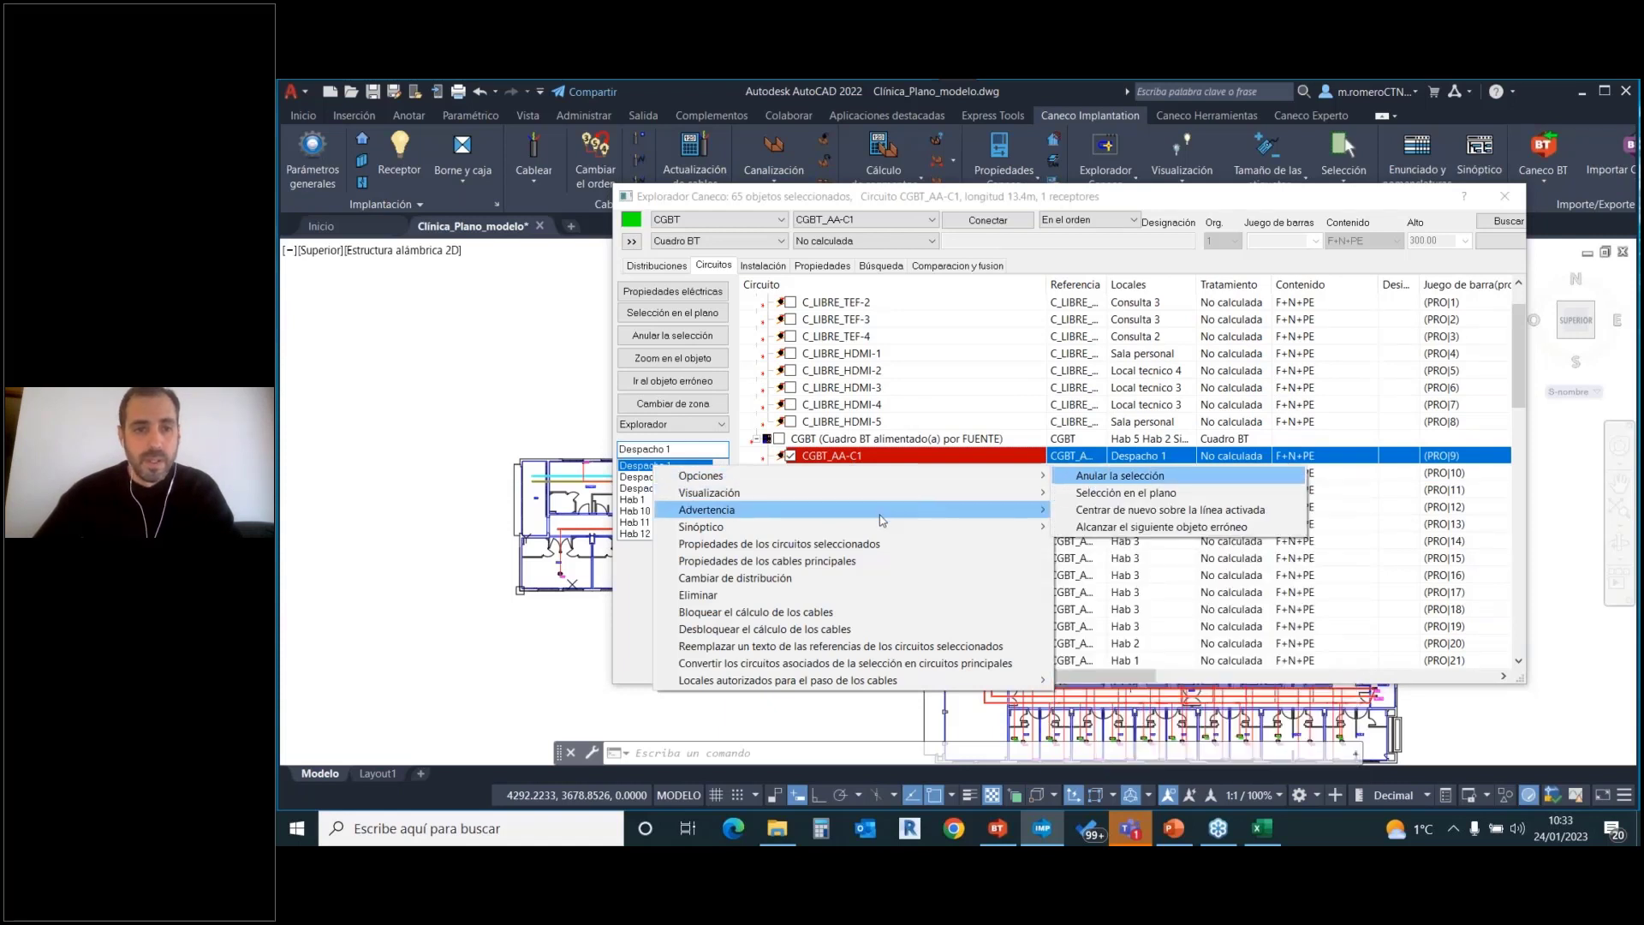
{"action": "left_click", "coordinate": [848, 545]}
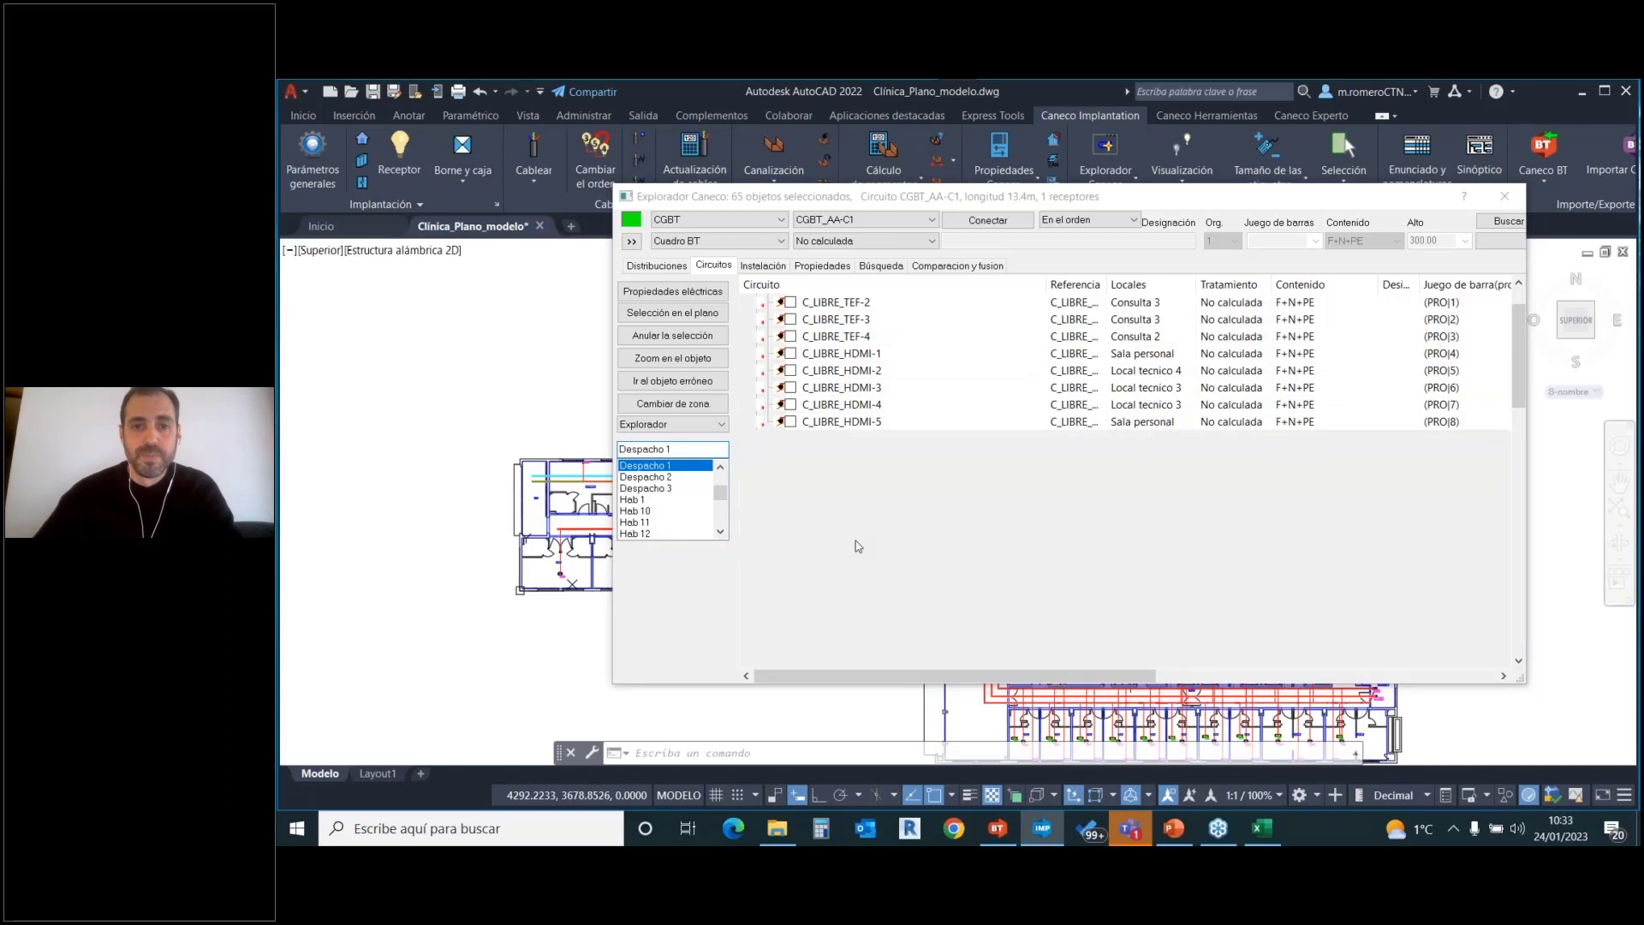
{"action": "left_click", "coordinate": [1326, 314]}
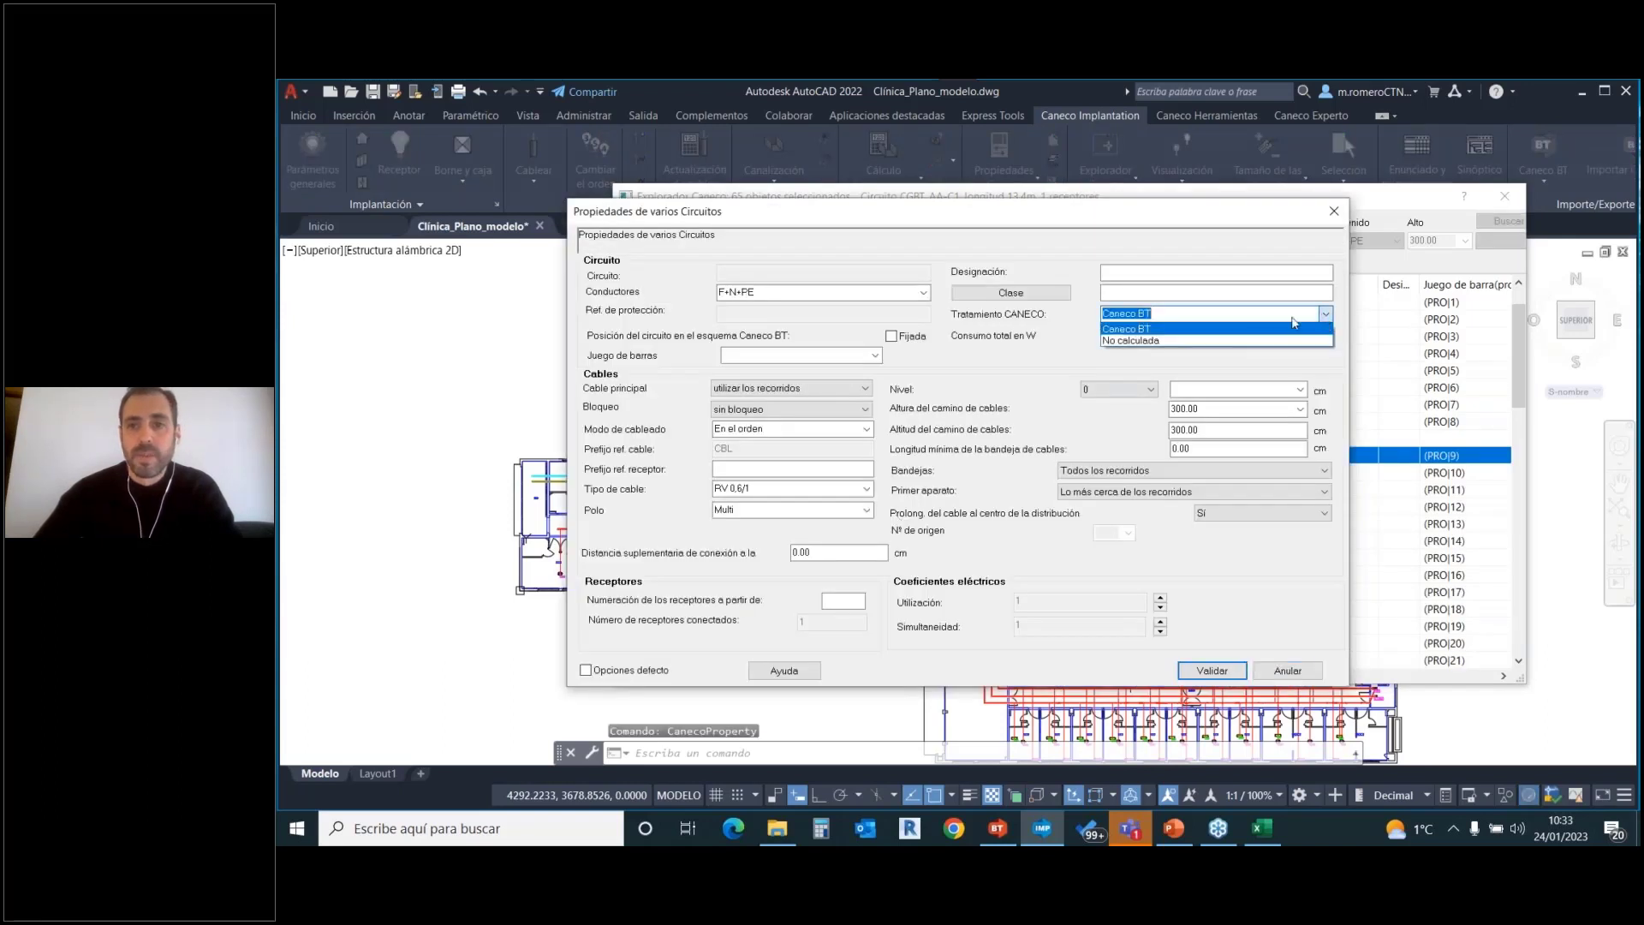
{"action": "left_click", "coordinate": [1200, 346]}
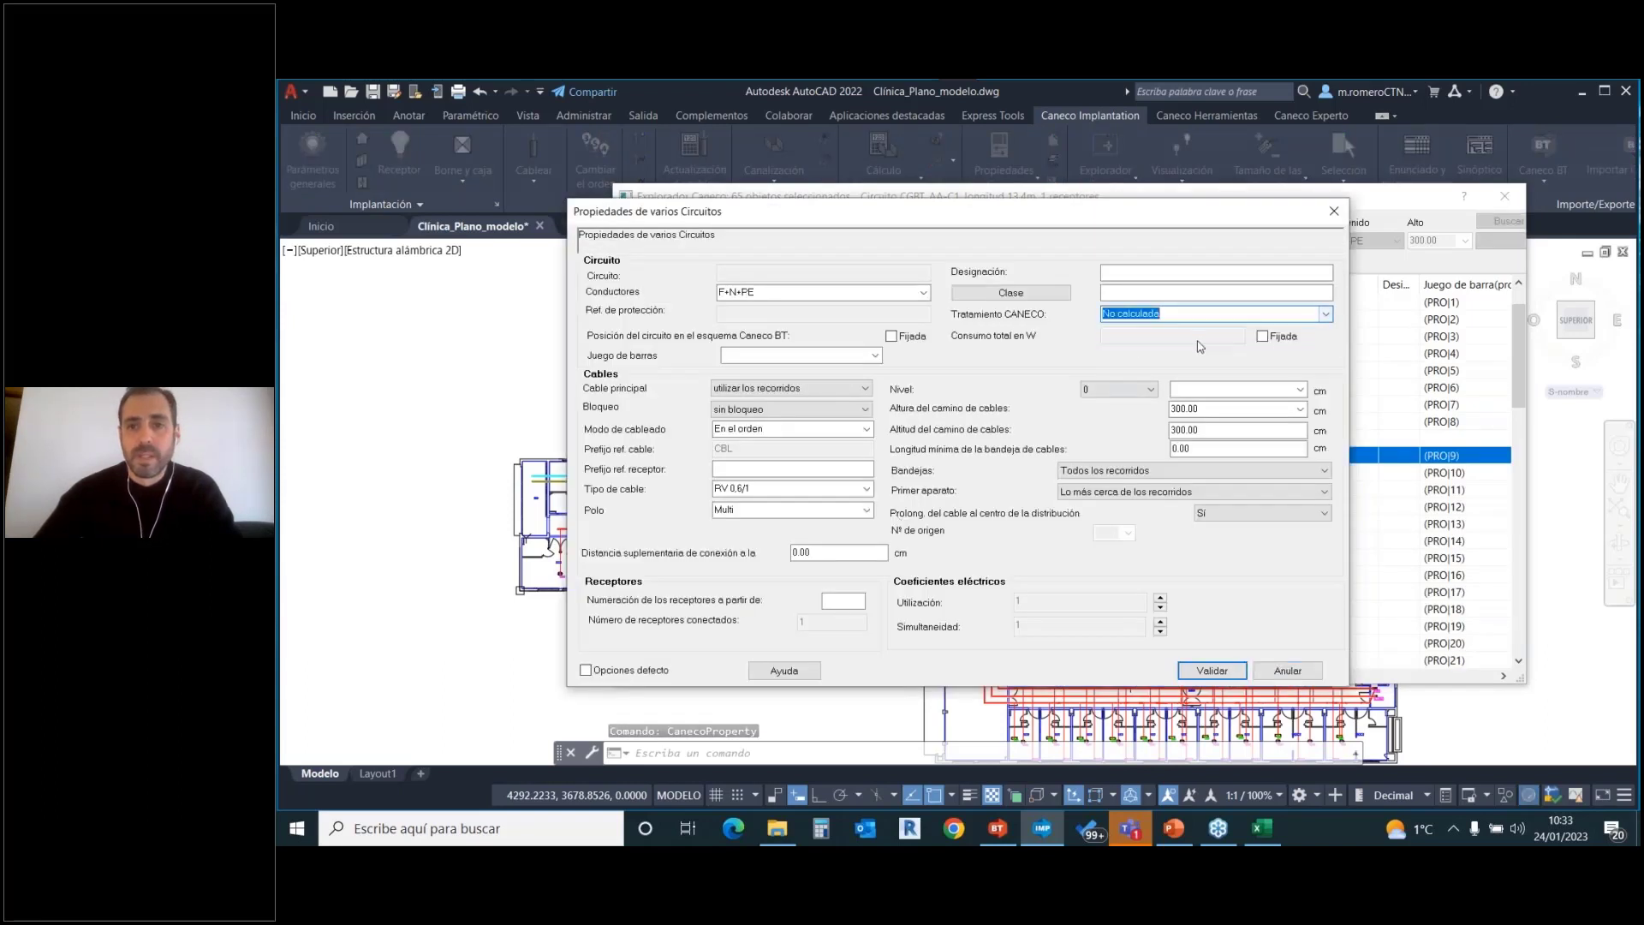
{"action": "left_click", "coordinate": [1326, 314]}
{"action": "left_click", "coordinate": [1181, 327]}
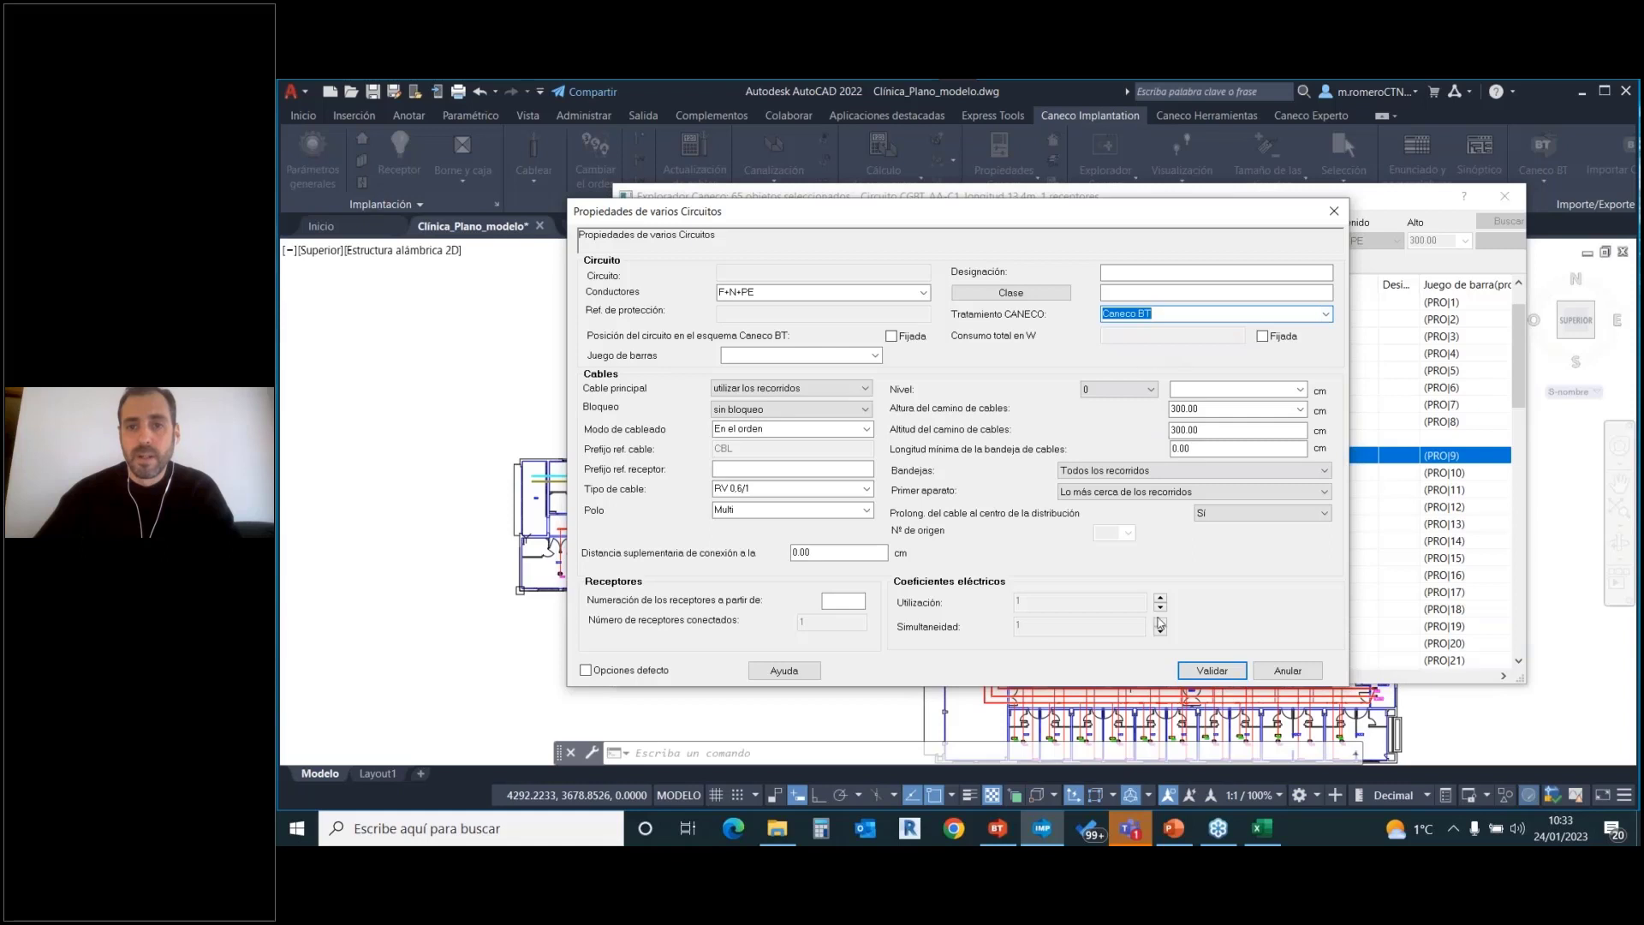
{"action": "left_click", "coordinate": [1212, 669]}
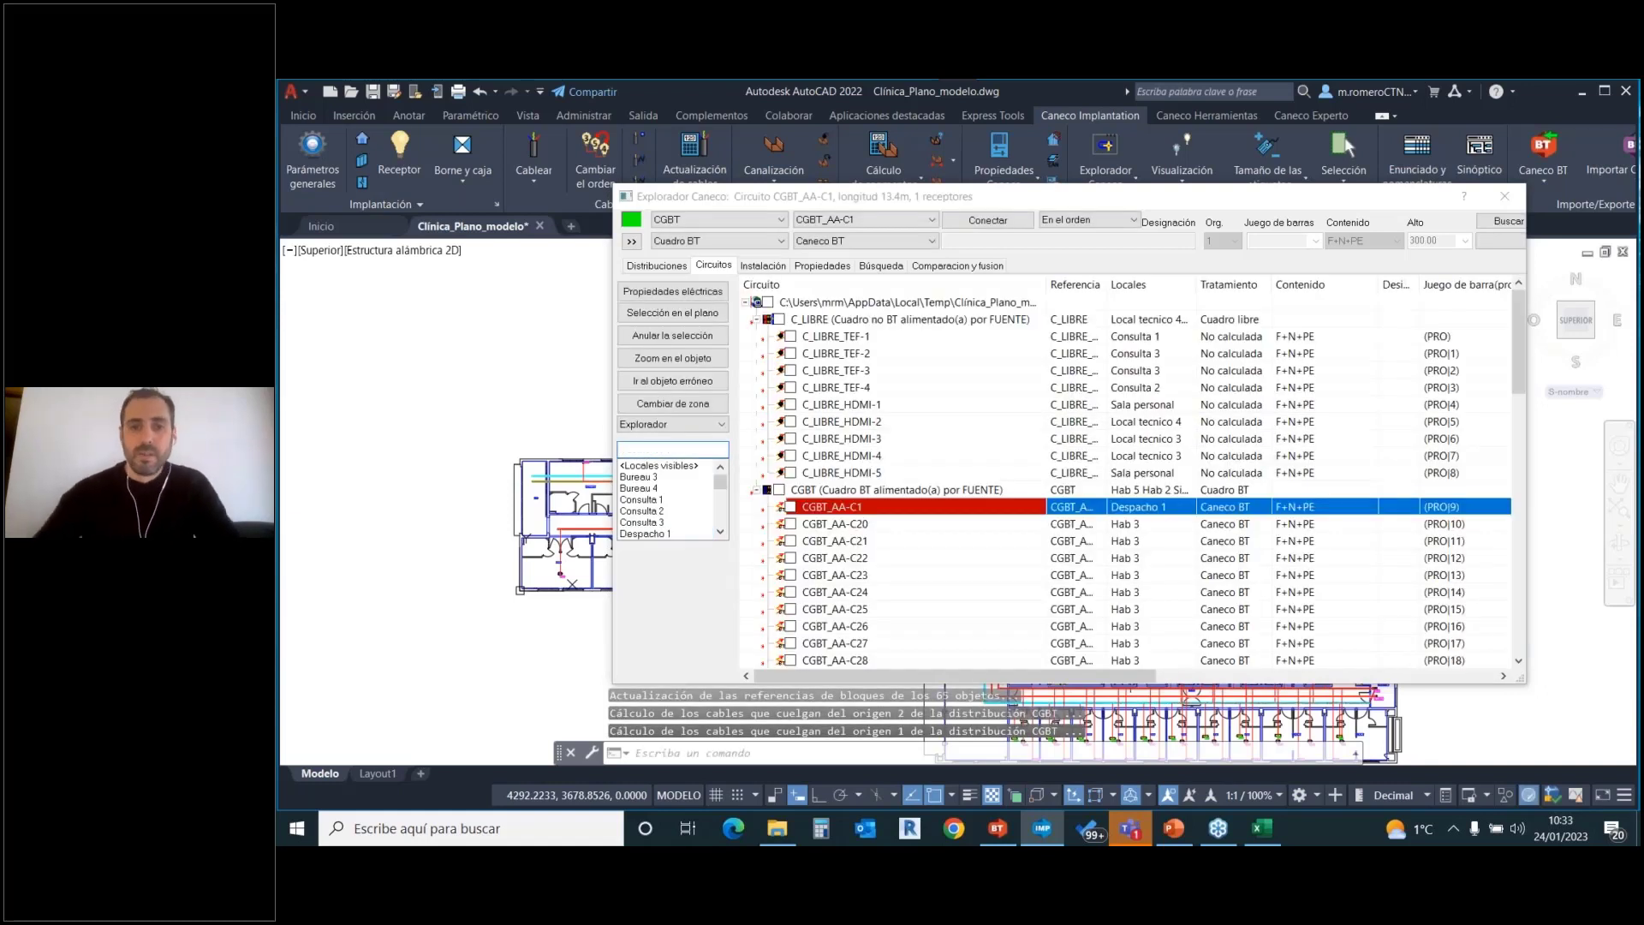
{"action": "scroll", "coordinate": [834, 488], "scroll_direction": "down", "scroll_amount": 5}
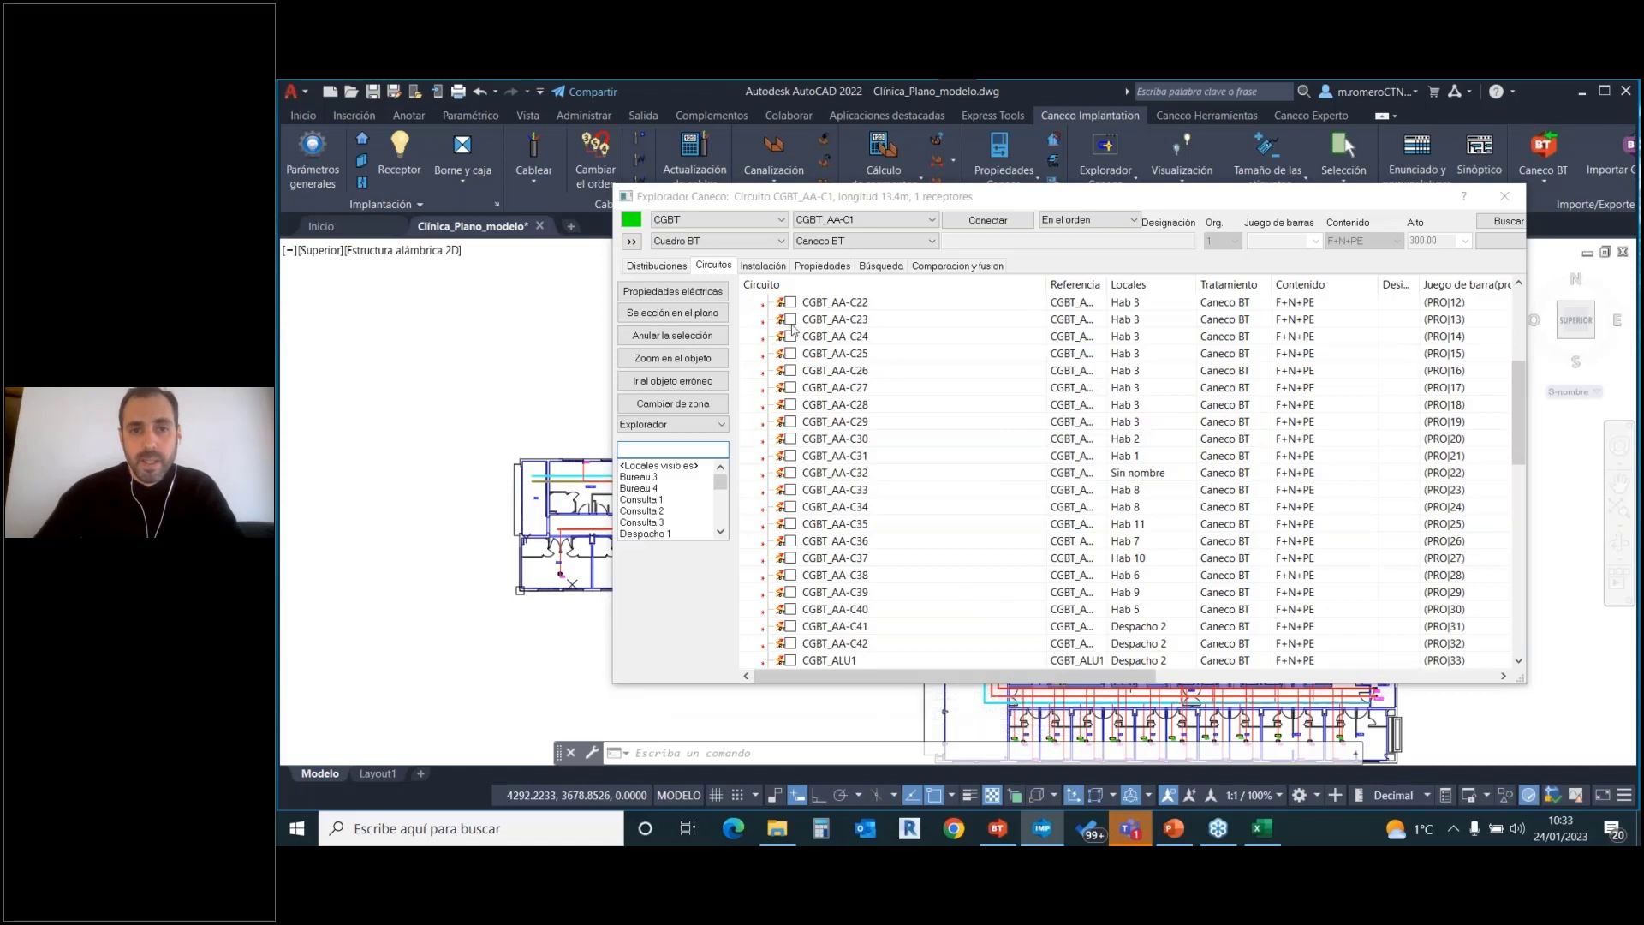
{"action": "scroll", "coordinate": [854, 389], "scroll_direction": "up", "scroll_amount": 2}
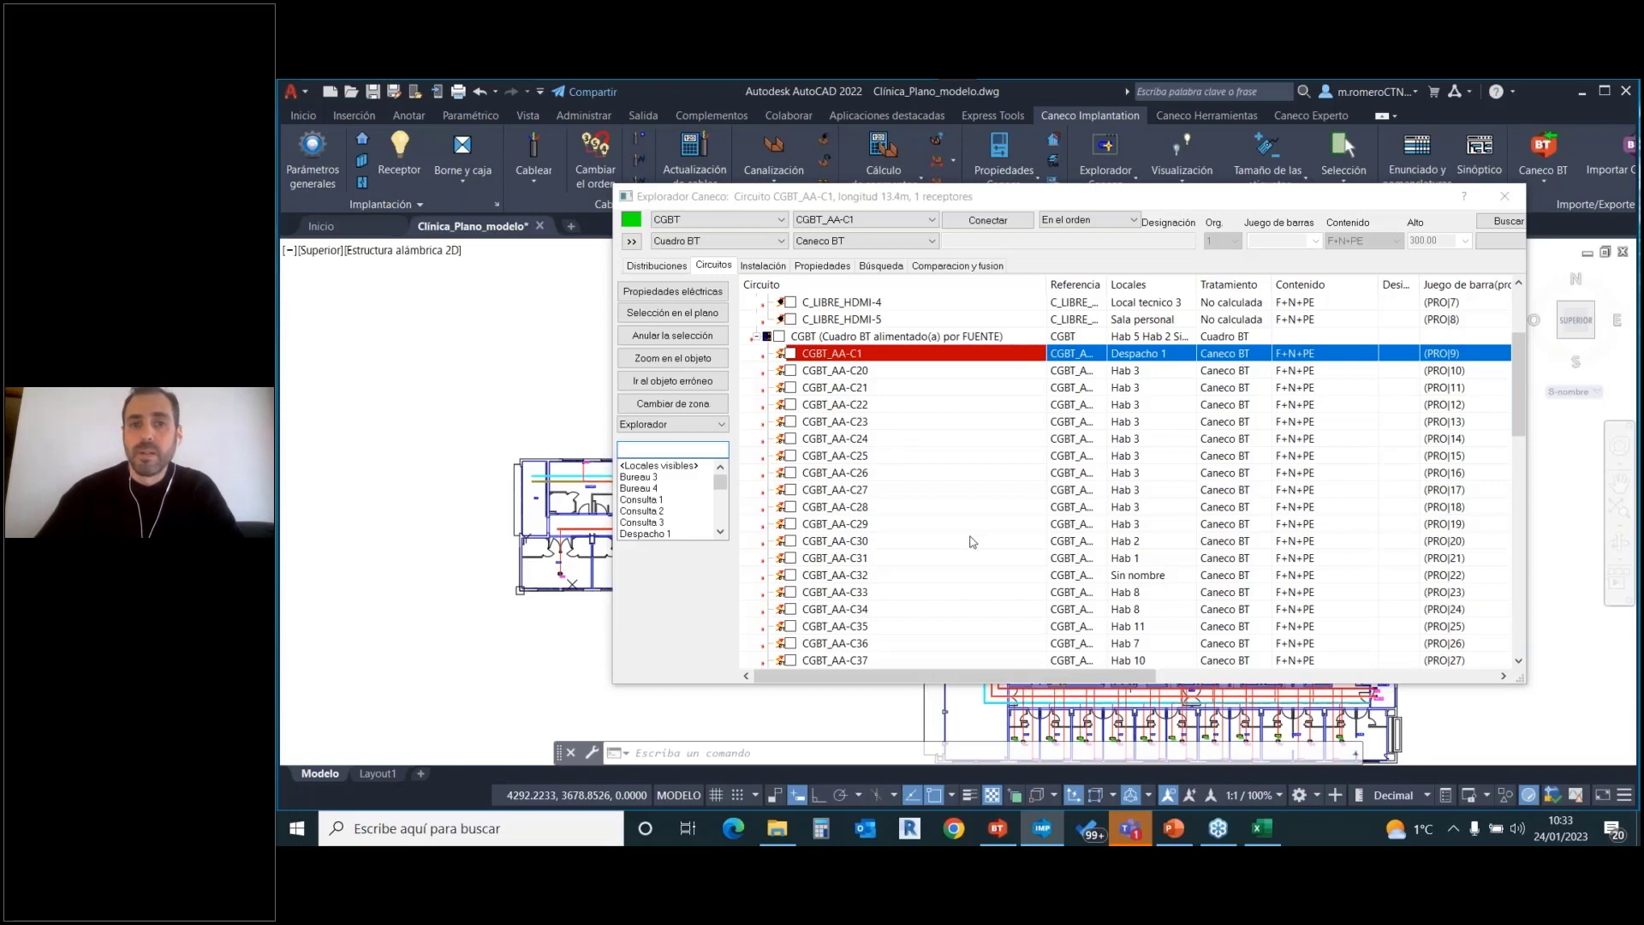
Mark the socket circuits from CGBT_TC 1 to CGBT_TCC-15 in the Explorador Caneco circuit list.
{"action": "scroll", "coordinate": [942, 501], "scroll_direction": "down", "scroll_amount": 15}
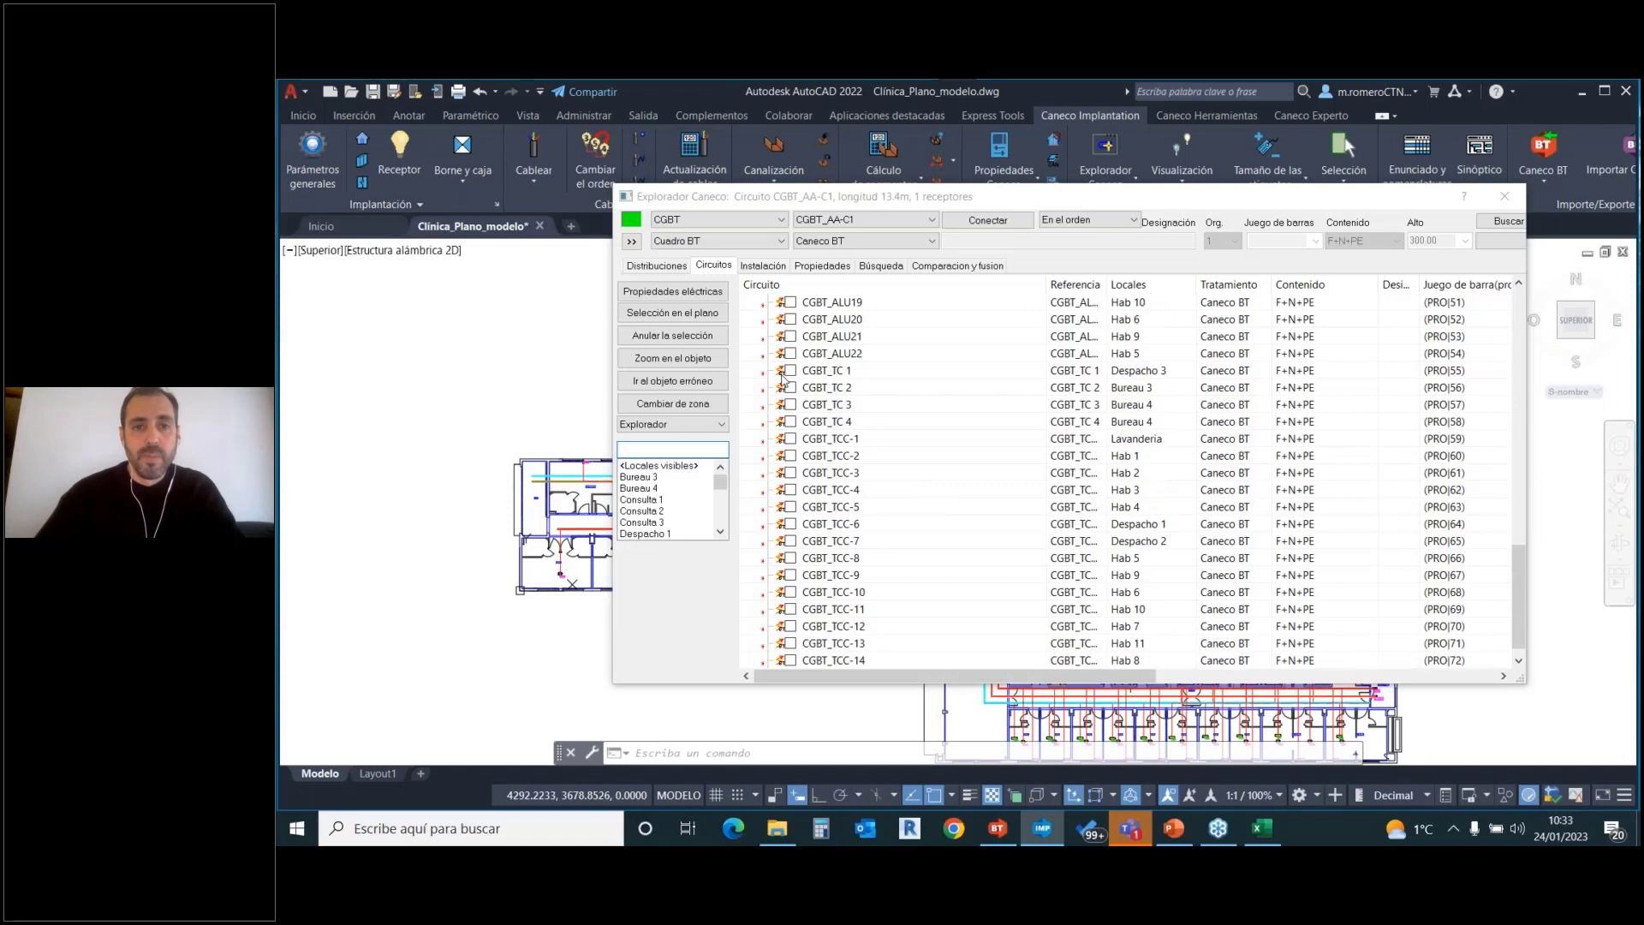
{"action": "left_click", "coordinate": [791, 371]}
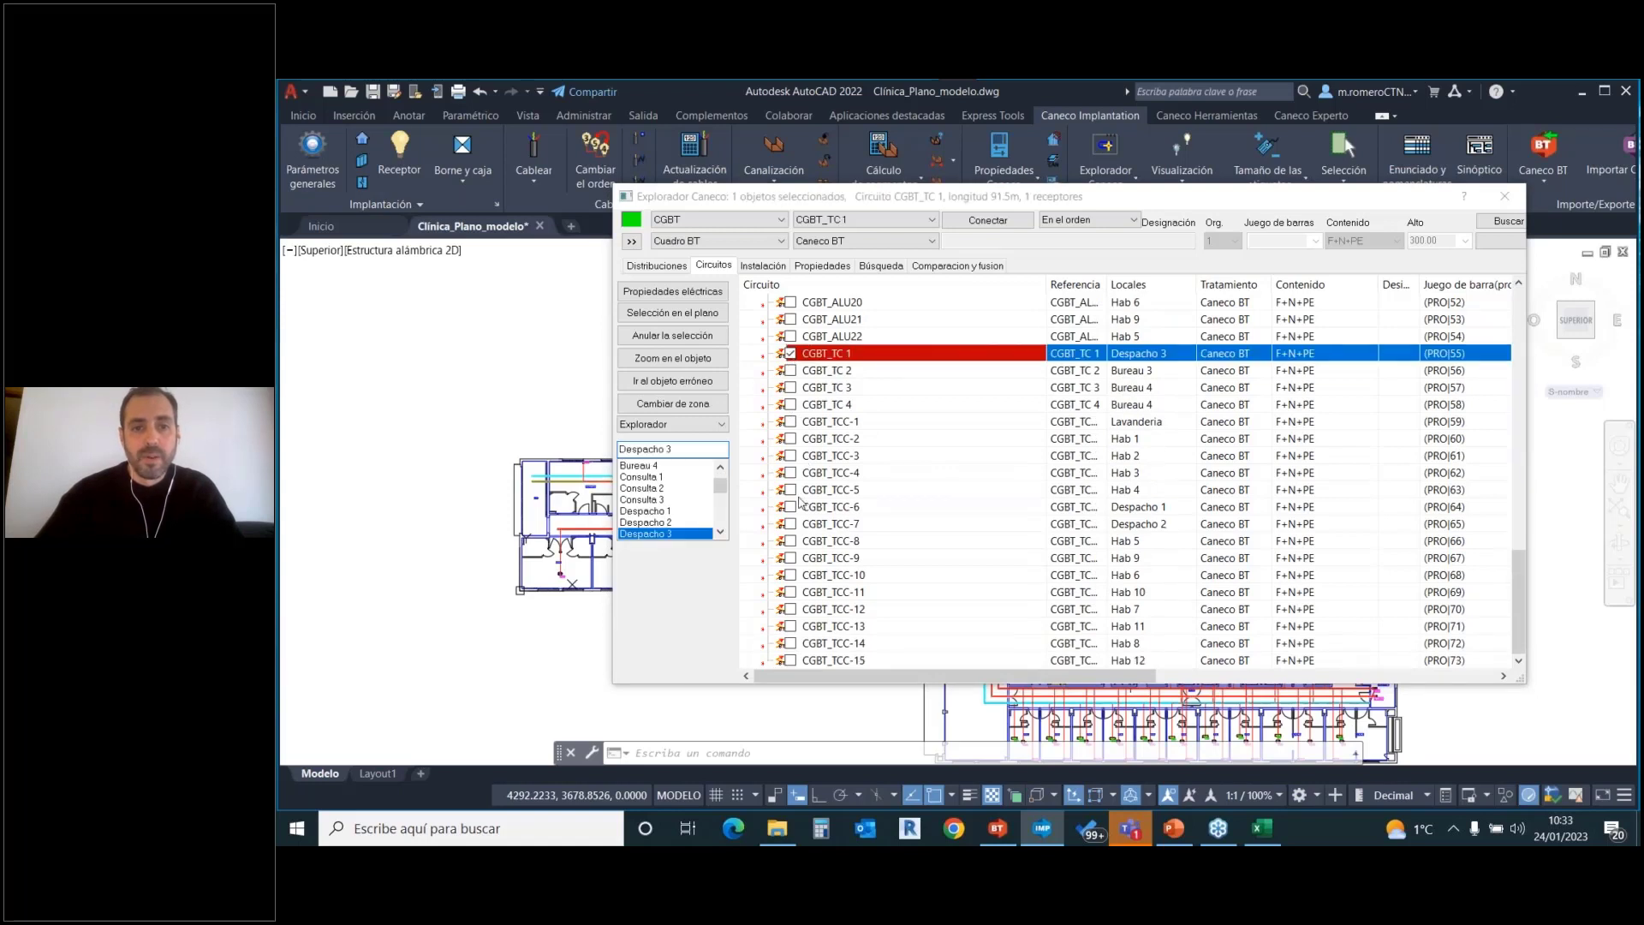
{"action": "left_click", "coordinate": [790, 661], "text": "shift"}
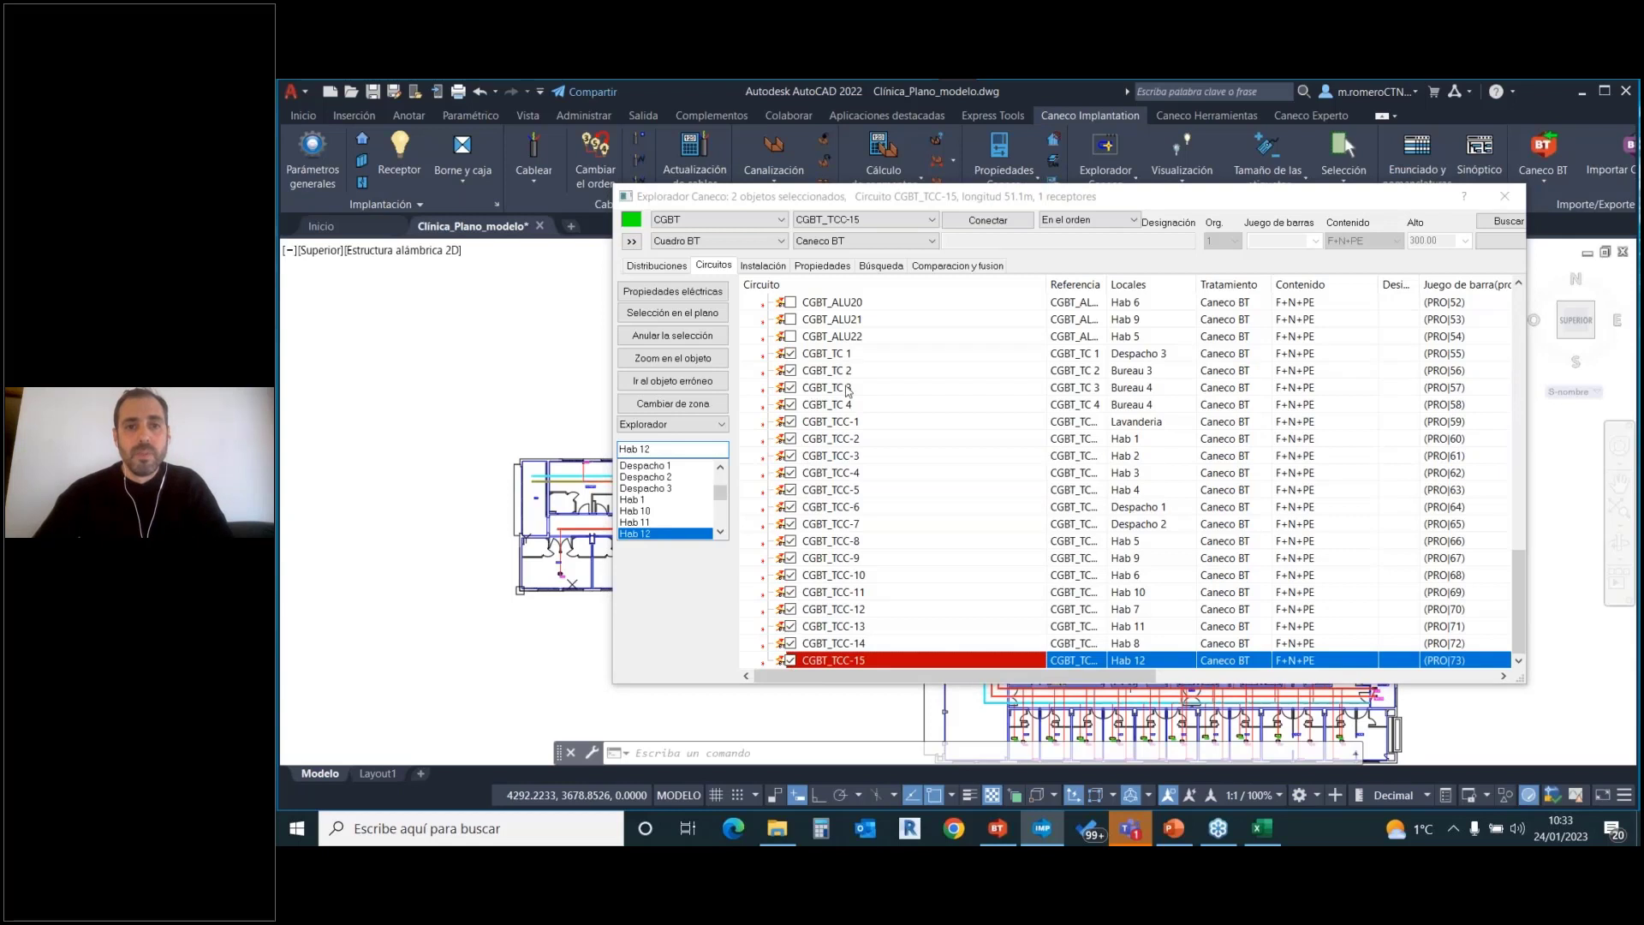
{"action": "scroll", "coordinate": [852, 396], "scroll_direction": "up", "scroll_amount": 3}
{"action": "scroll", "coordinate": [865, 445], "scroll_direction": "down", "scroll_amount": 3}
Assign the marked socket circuits to the Juego de barras JDB_Tomas through the properties of the selected circuits.
{"action": "left_click", "coordinate": [833, 358]}
{"action": "right_click", "coordinate": [833, 358]}
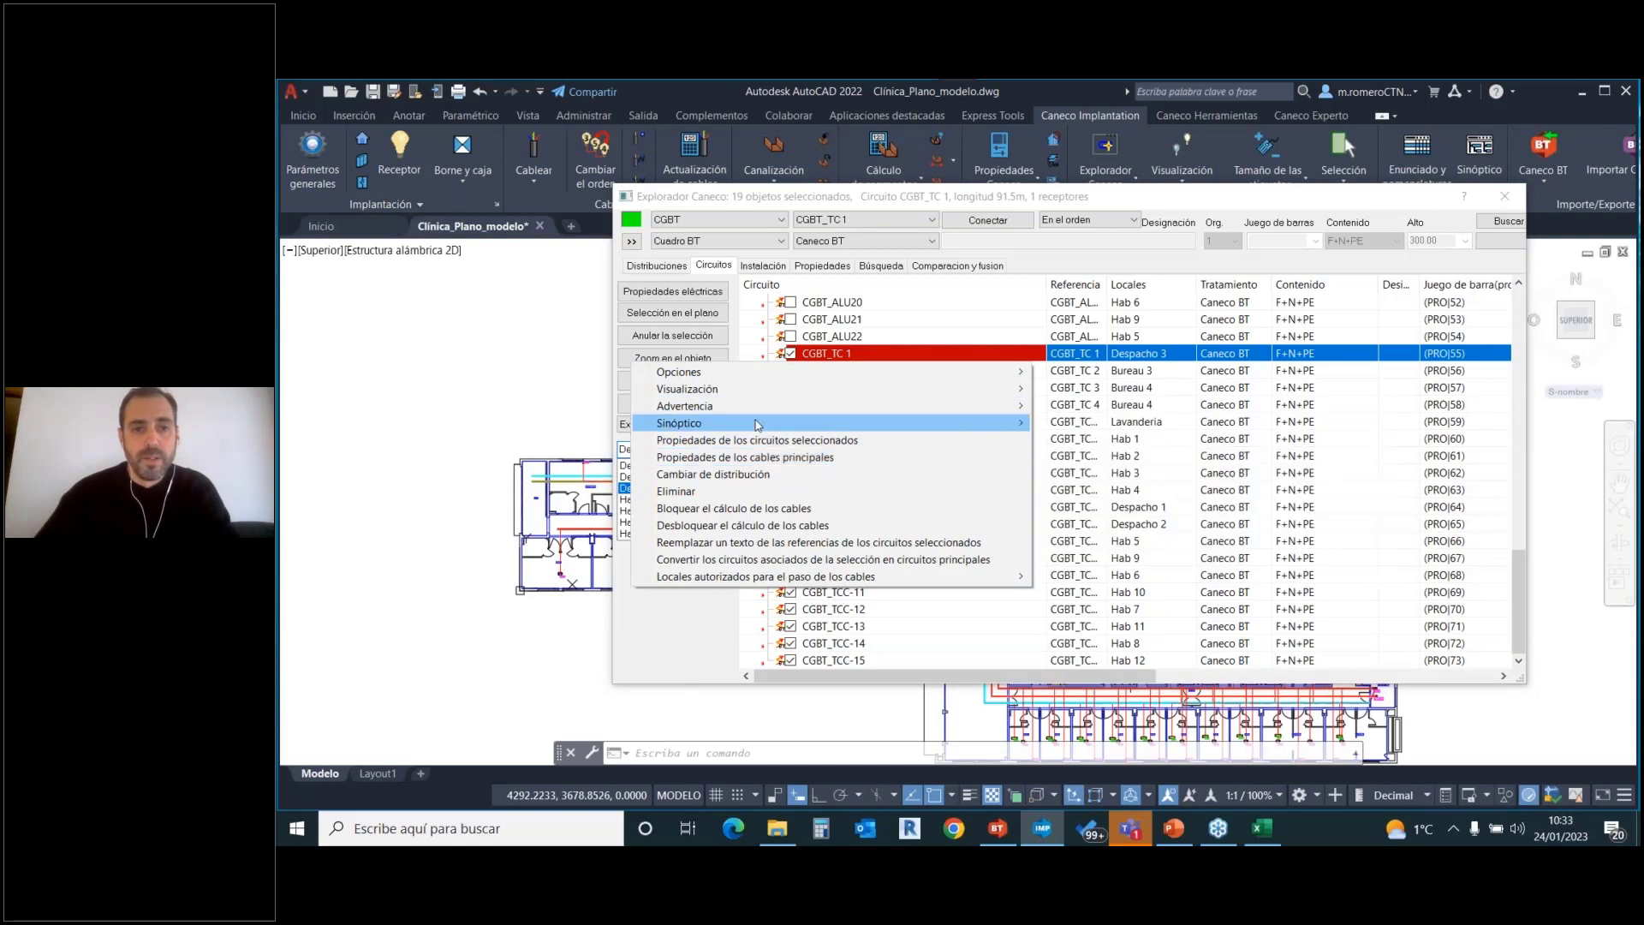
{"action": "mouse_move", "coordinate": [754, 430]}
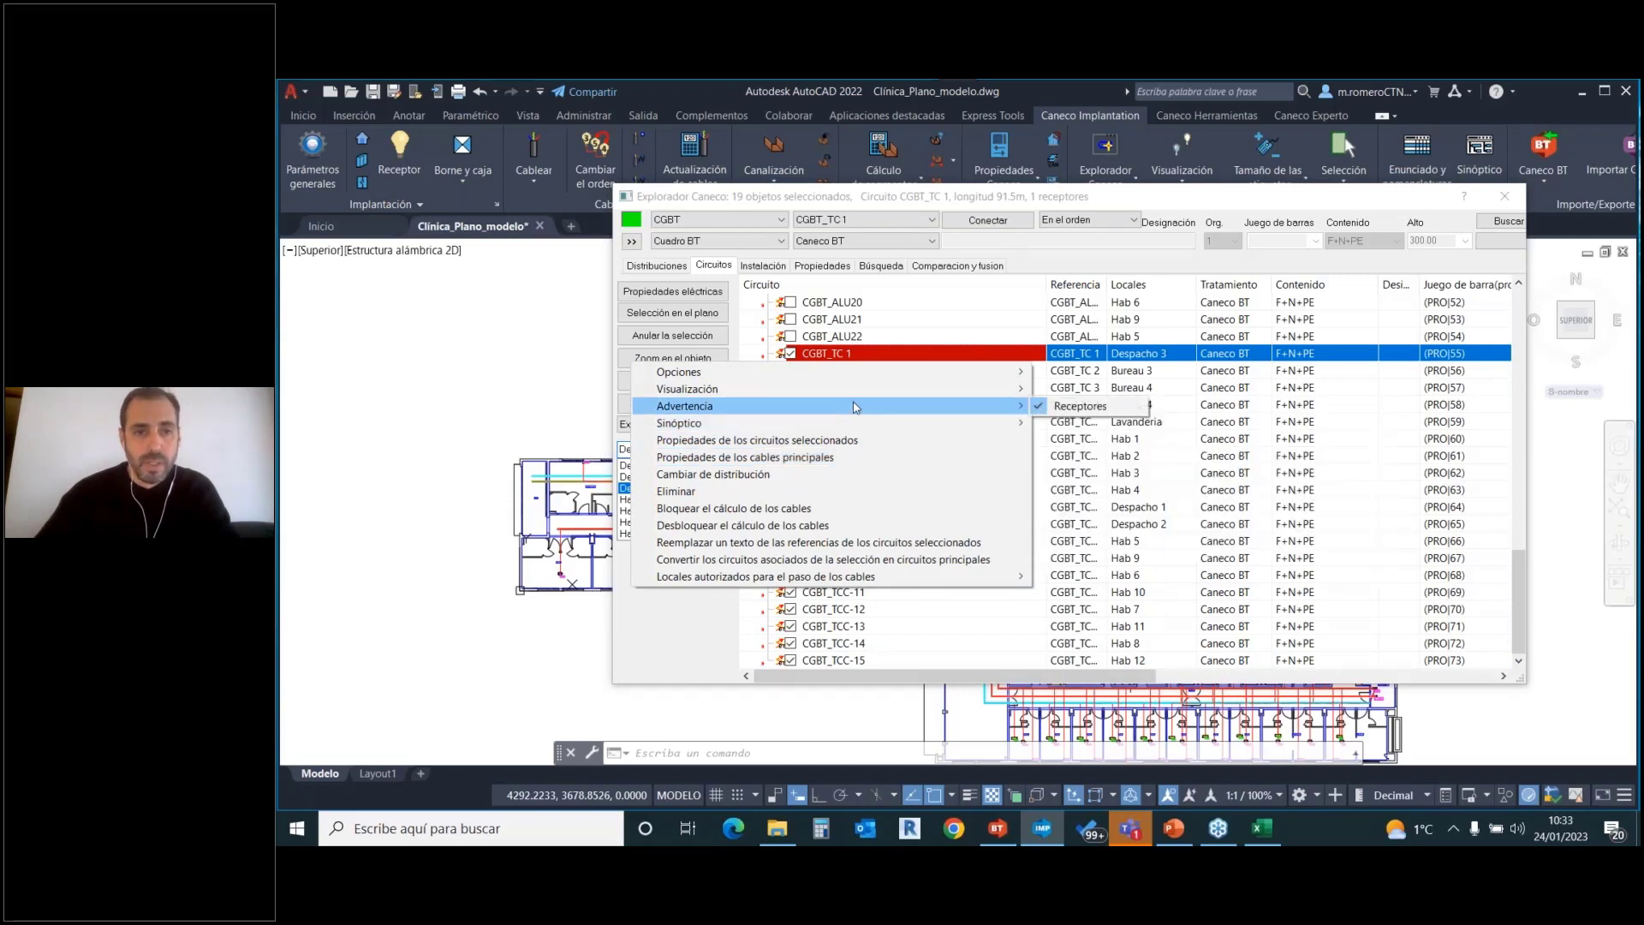
{"action": "mouse_move", "coordinate": [859, 377]}
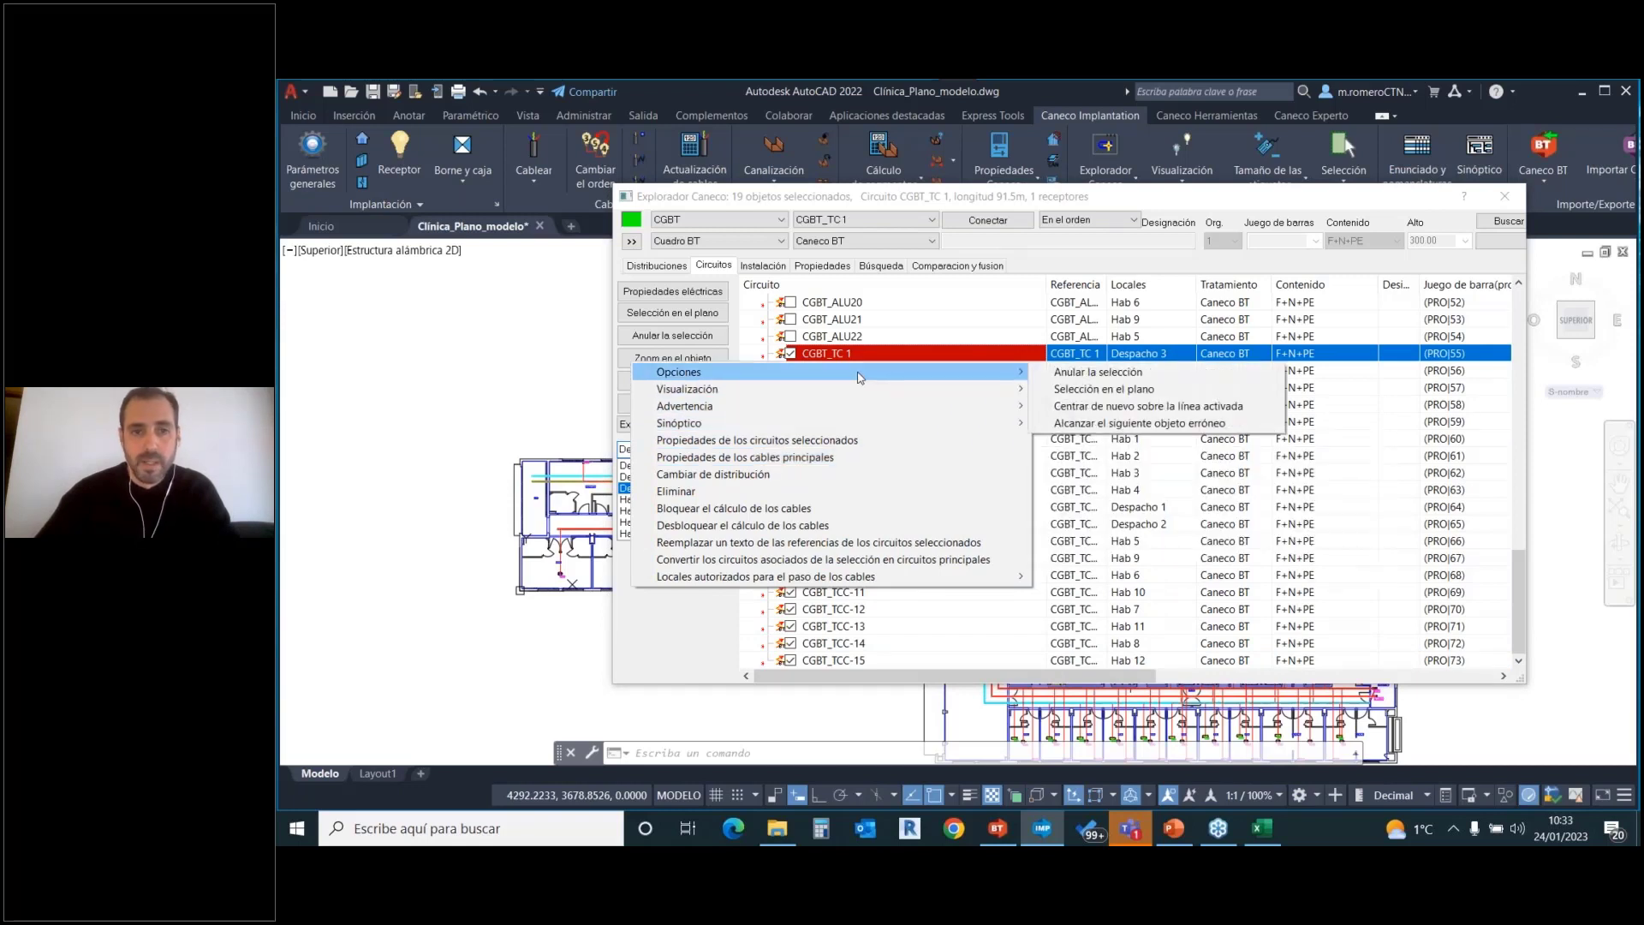
{"action": "left_click", "coordinate": [820, 441]}
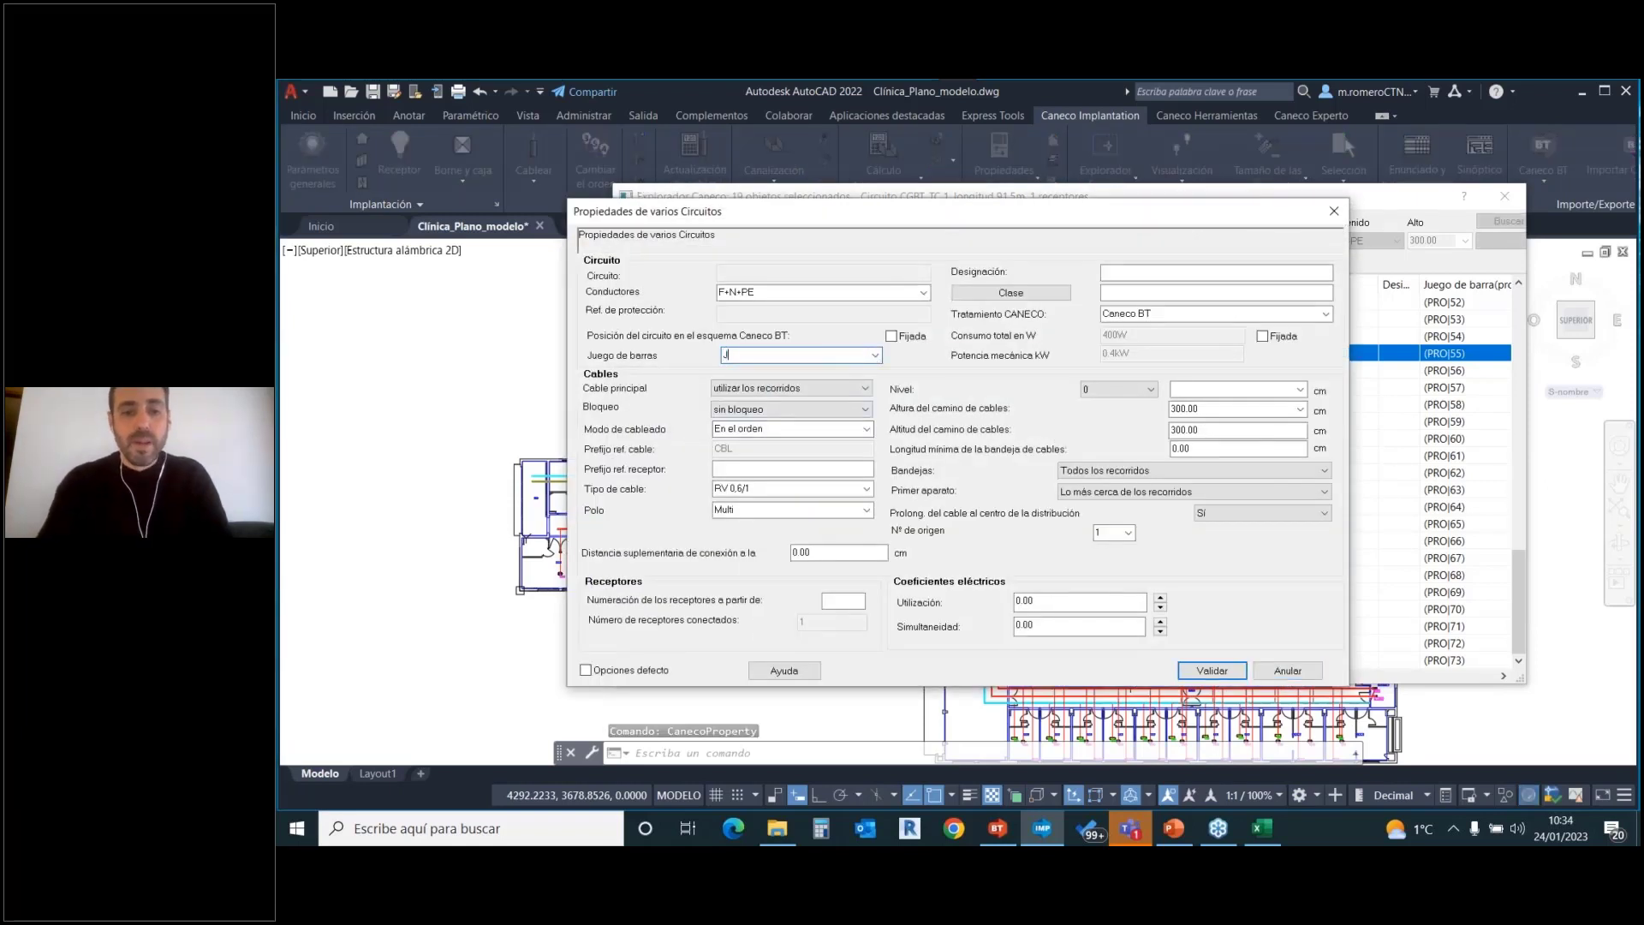
{"action": "type", "text": "JDB_Tomas"}
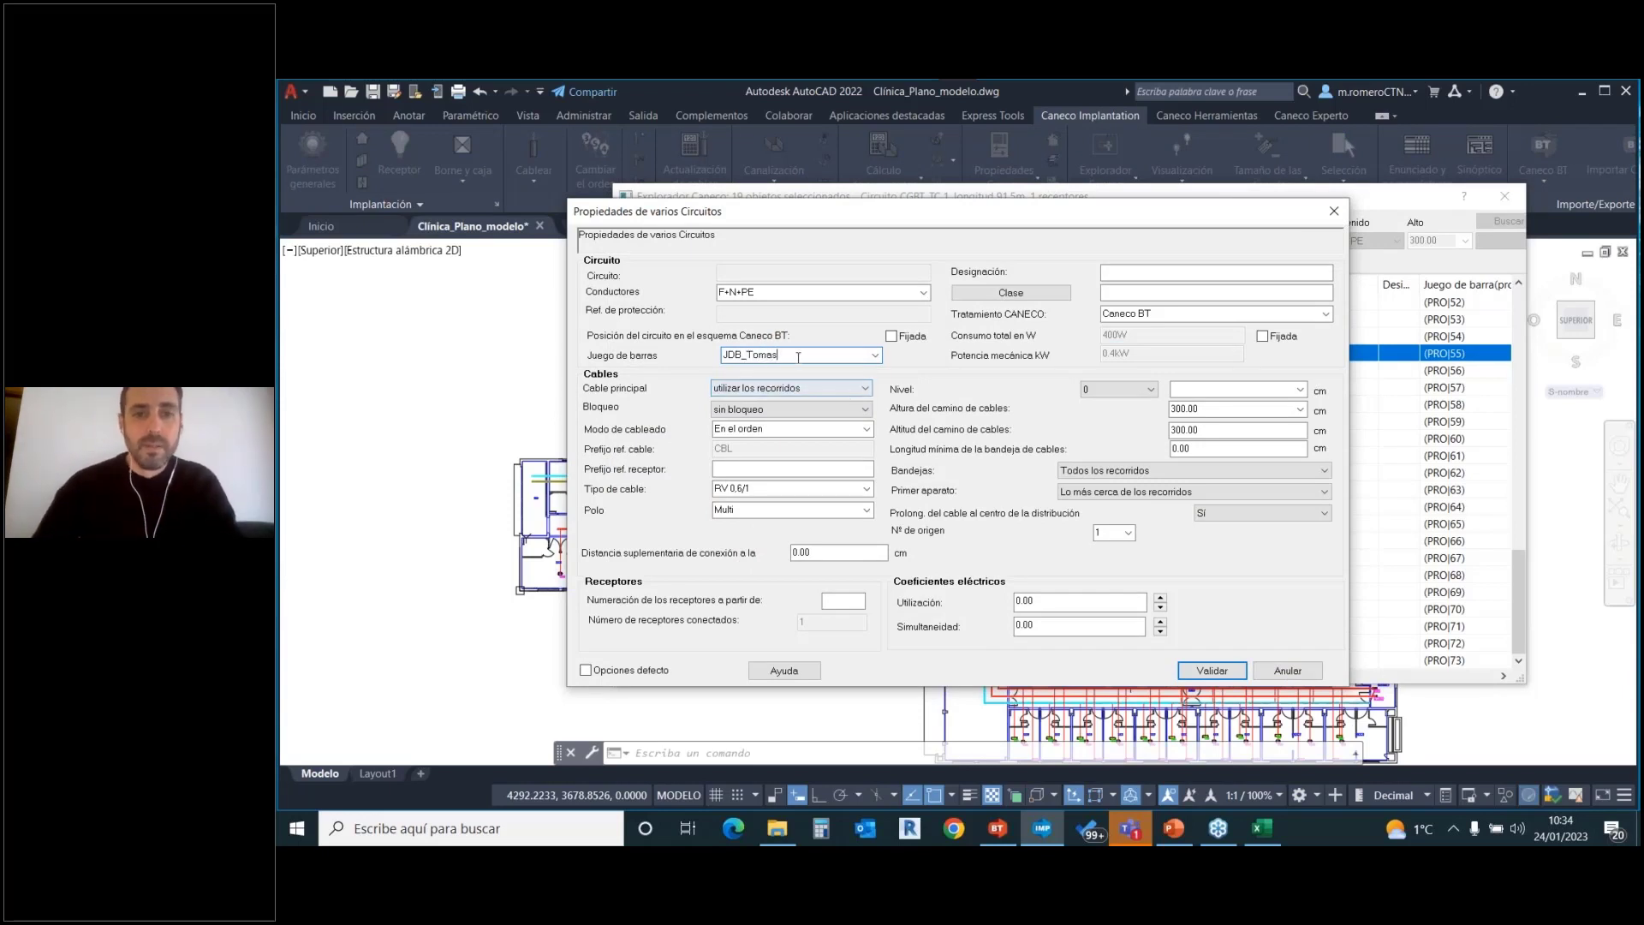
{"action": "left_click", "coordinate": [1189, 668]}
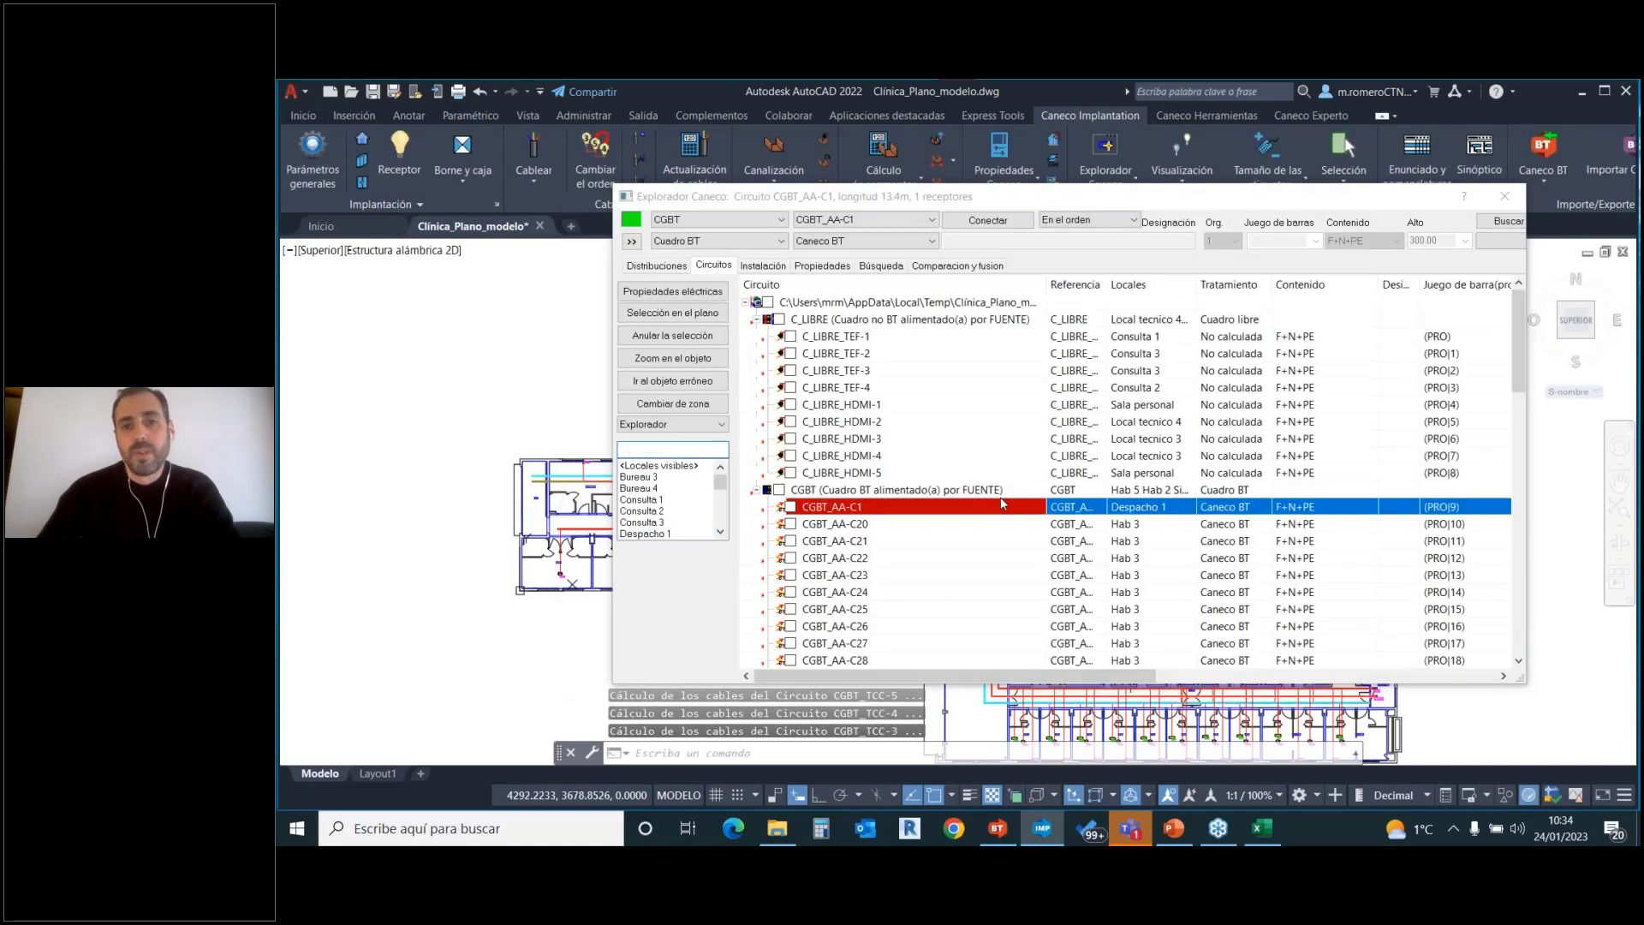
Check the JDB_Tomas busbar group in the circuit list, close the Explorador Caneco and save the drawing.
{"action": "scroll", "coordinate": [948, 515], "scroll_direction": "down", "scroll_amount": 6}
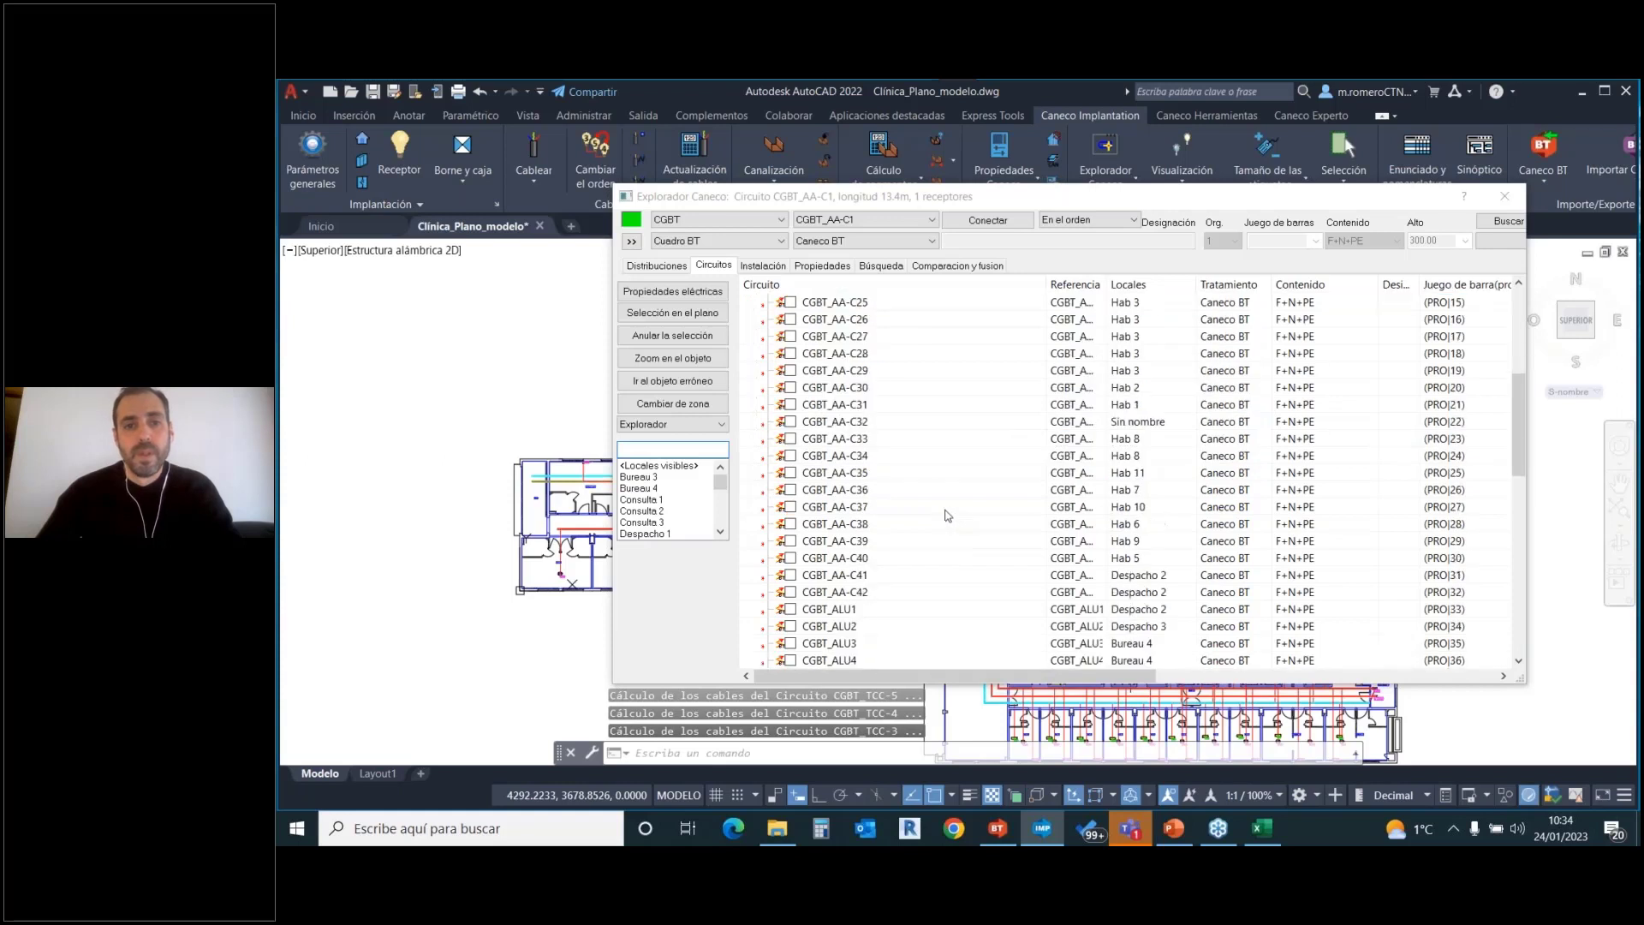
{"action": "scroll", "coordinate": [948, 514], "scroll_direction": "down", "scroll_amount": 10}
{"action": "left_click", "coordinate": [830, 475]}
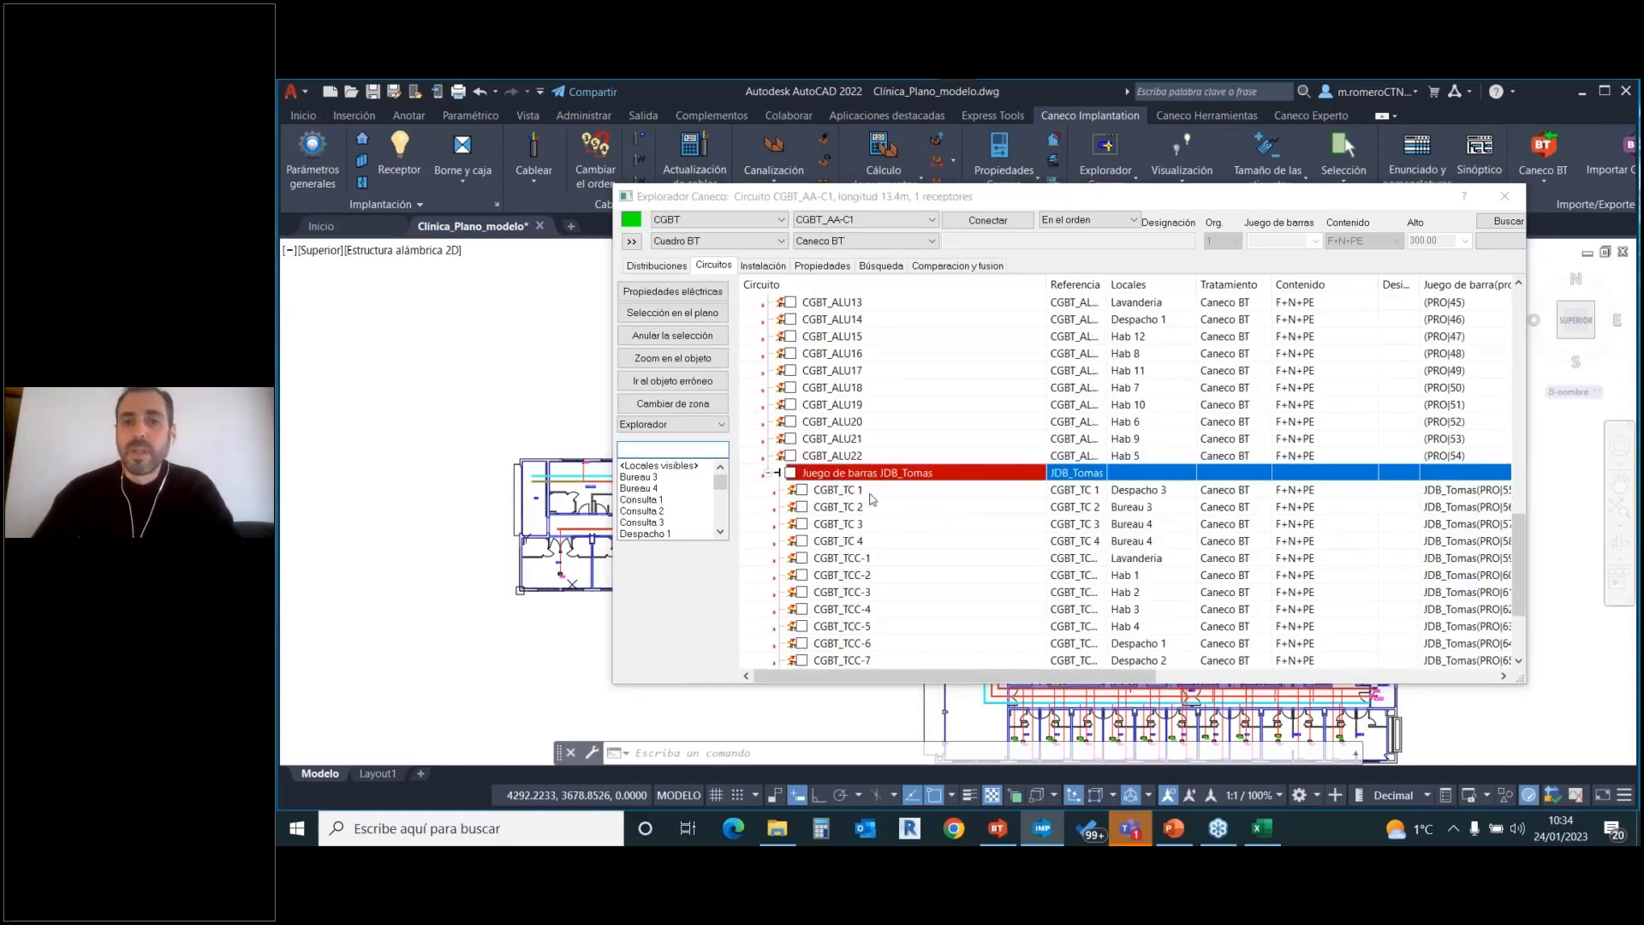
{"action": "left_click", "coordinate": [1505, 196]}
{"action": "left_click", "coordinate": [372, 94]}
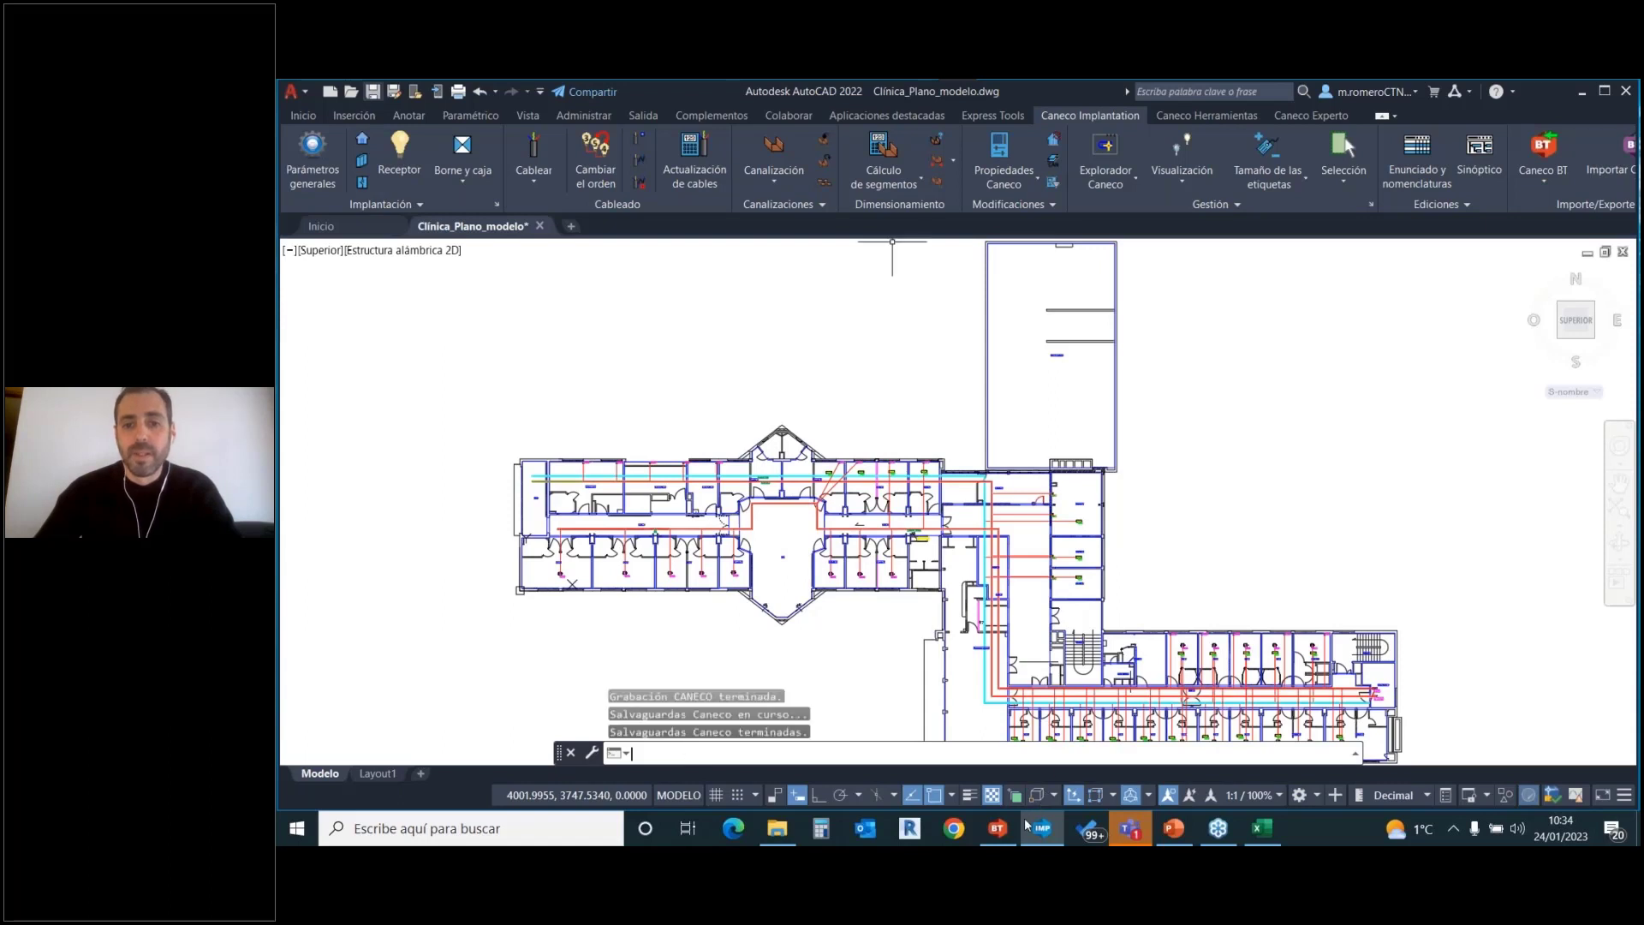
Switch to Caneco BT and import the CGBT distribution from Clínica_Plano_modelo.MDB with the Caneco Implantation import.
{"action": "left_click", "coordinate": [998, 828]}
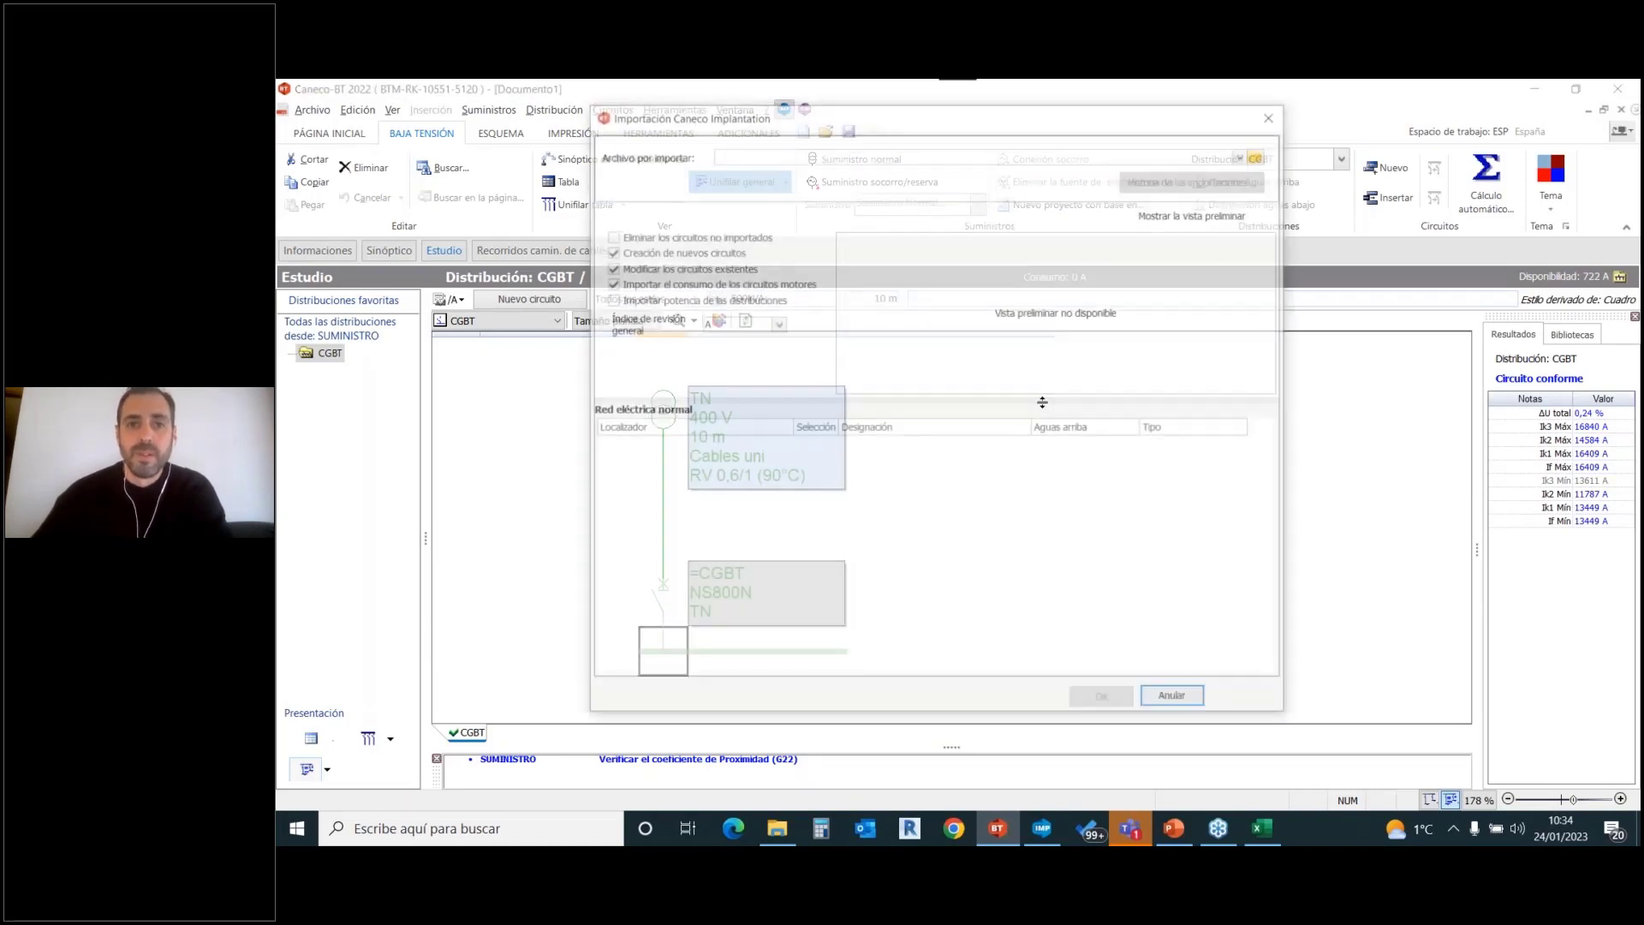
{"action": "left_click", "coordinate": [1262, 154]}
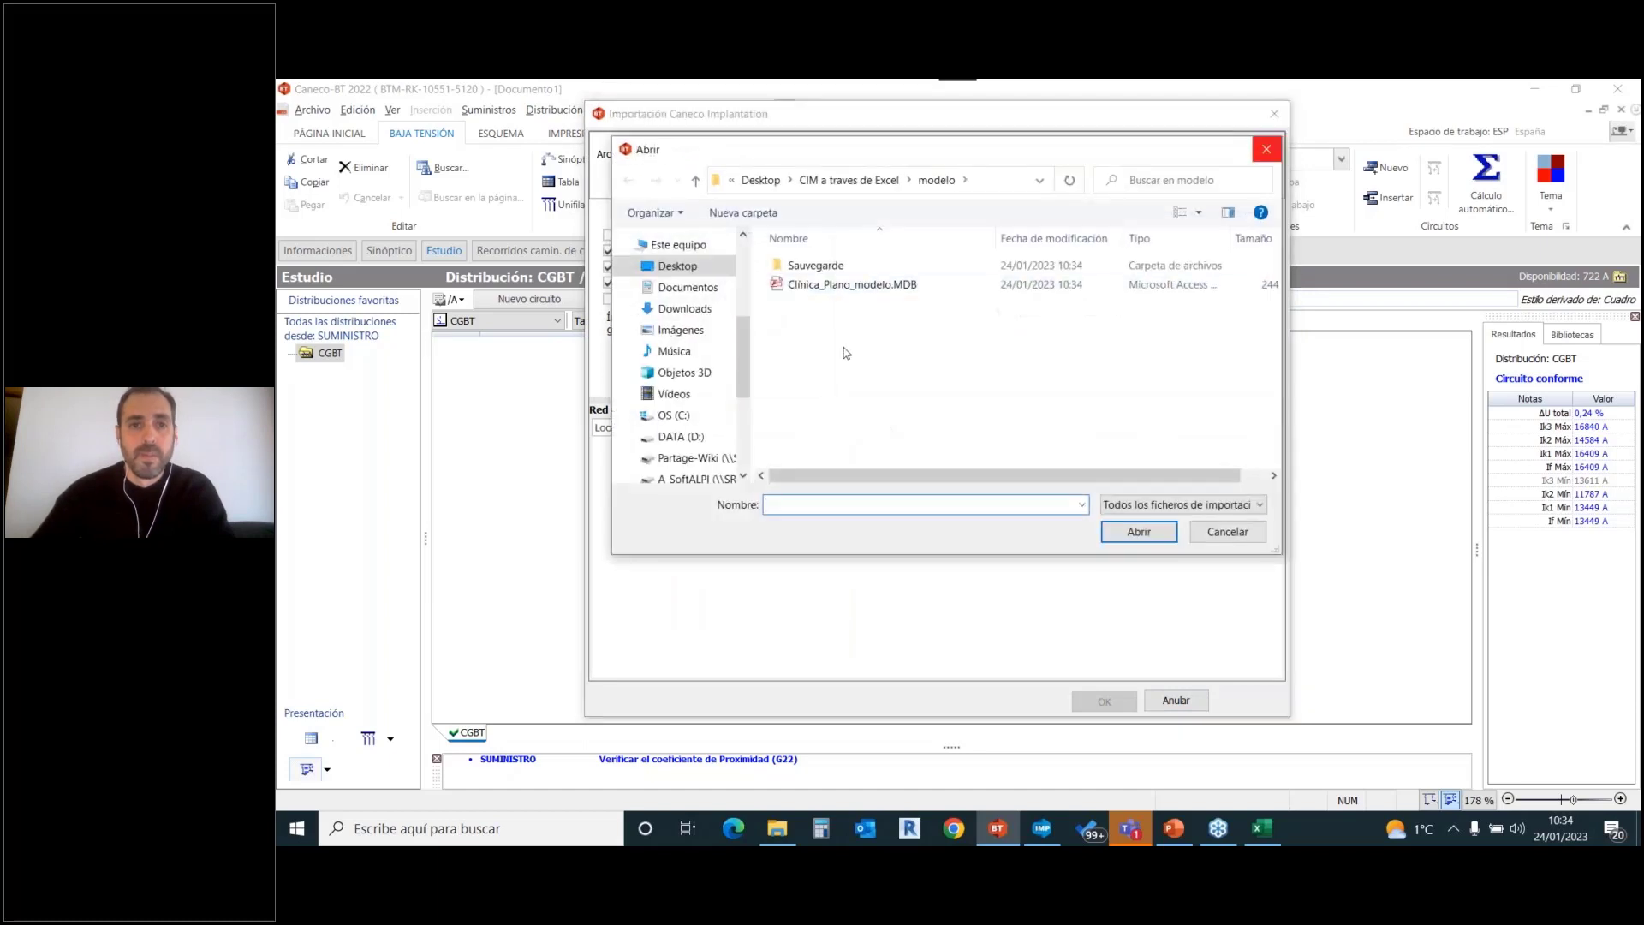
{"action": "left_click", "coordinate": [952, 291]}
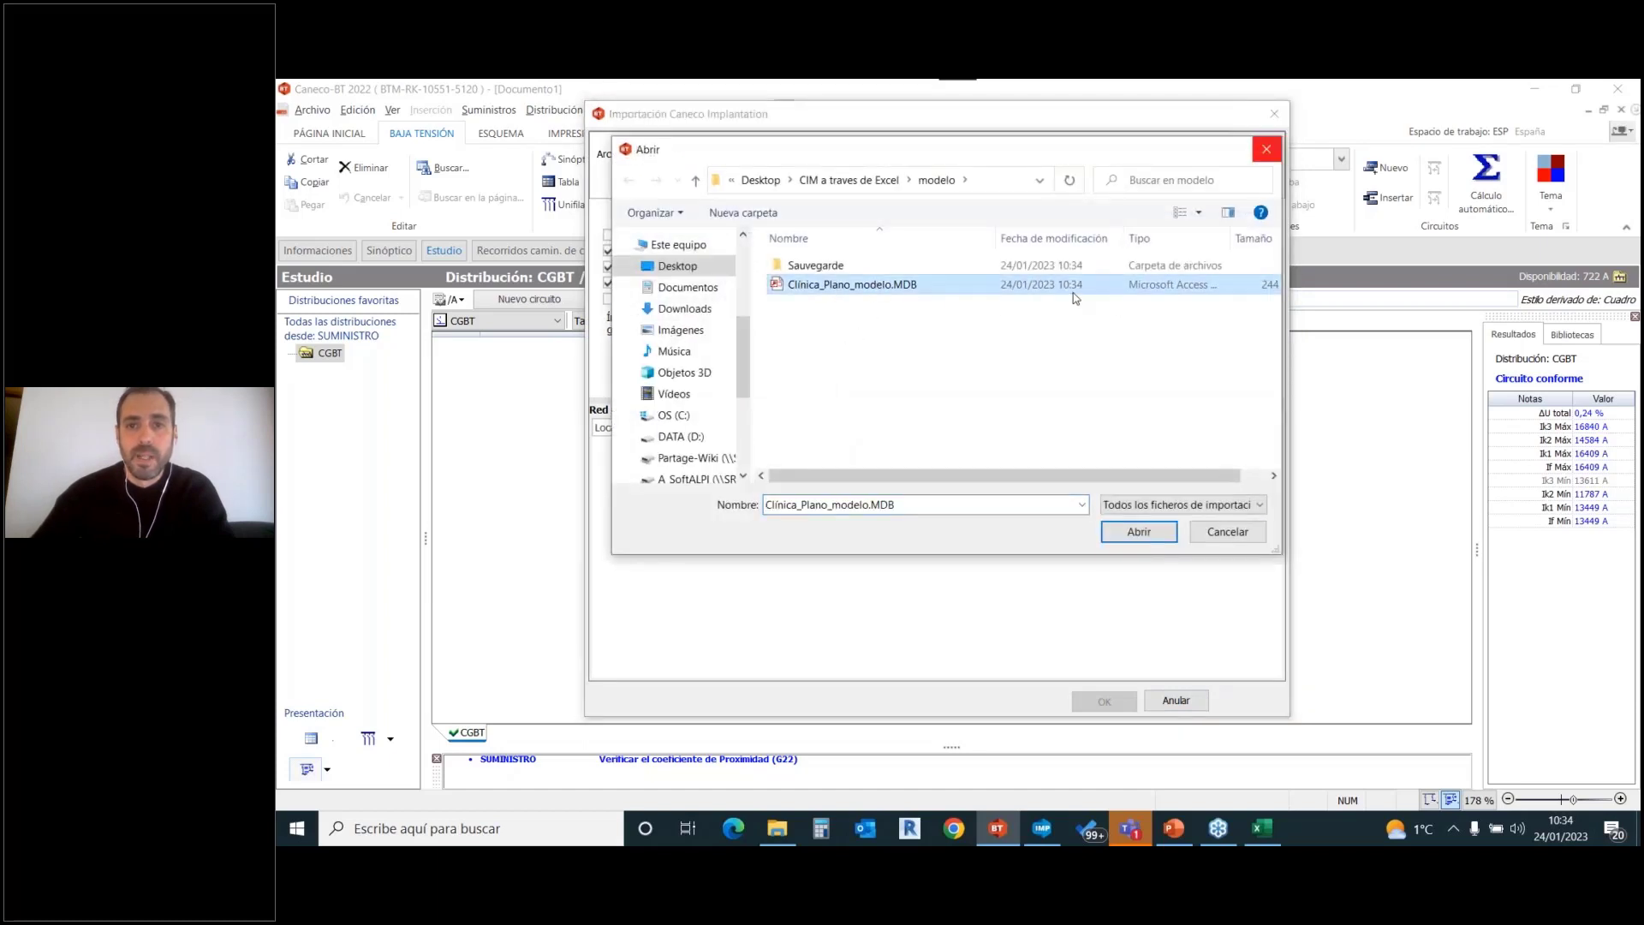
{"action": "left_click", "coordinate": [1137, 532]}
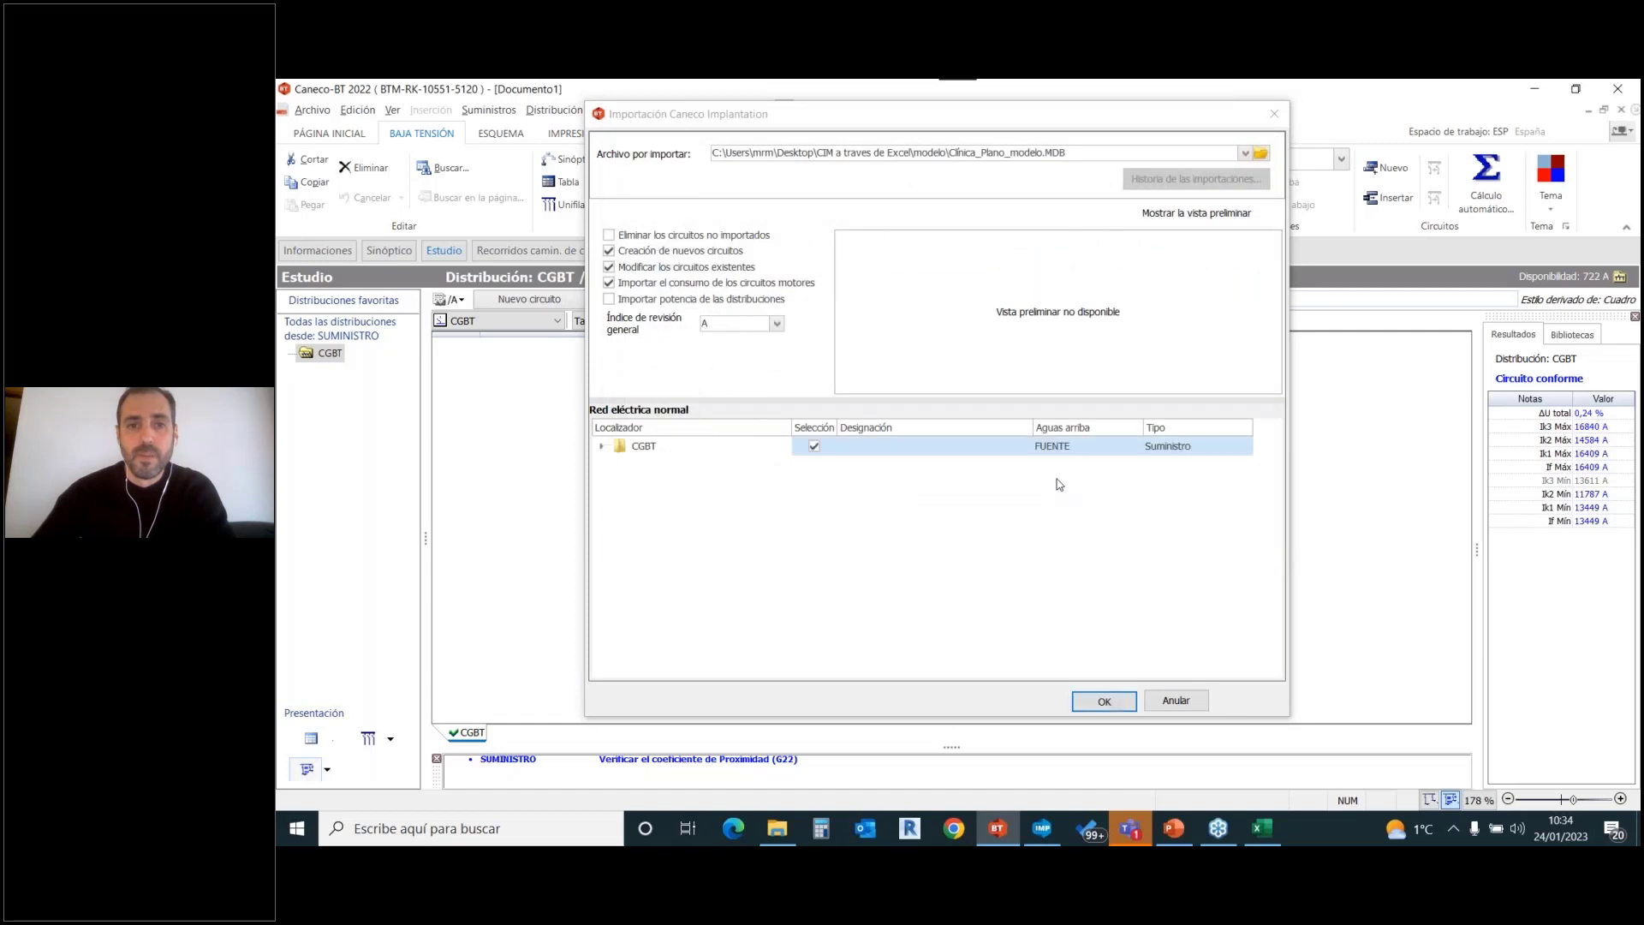
{"action": "left_click", "coordinate": [600, 446]}
{"action": "left_click", "coordinate": [600, 447]}
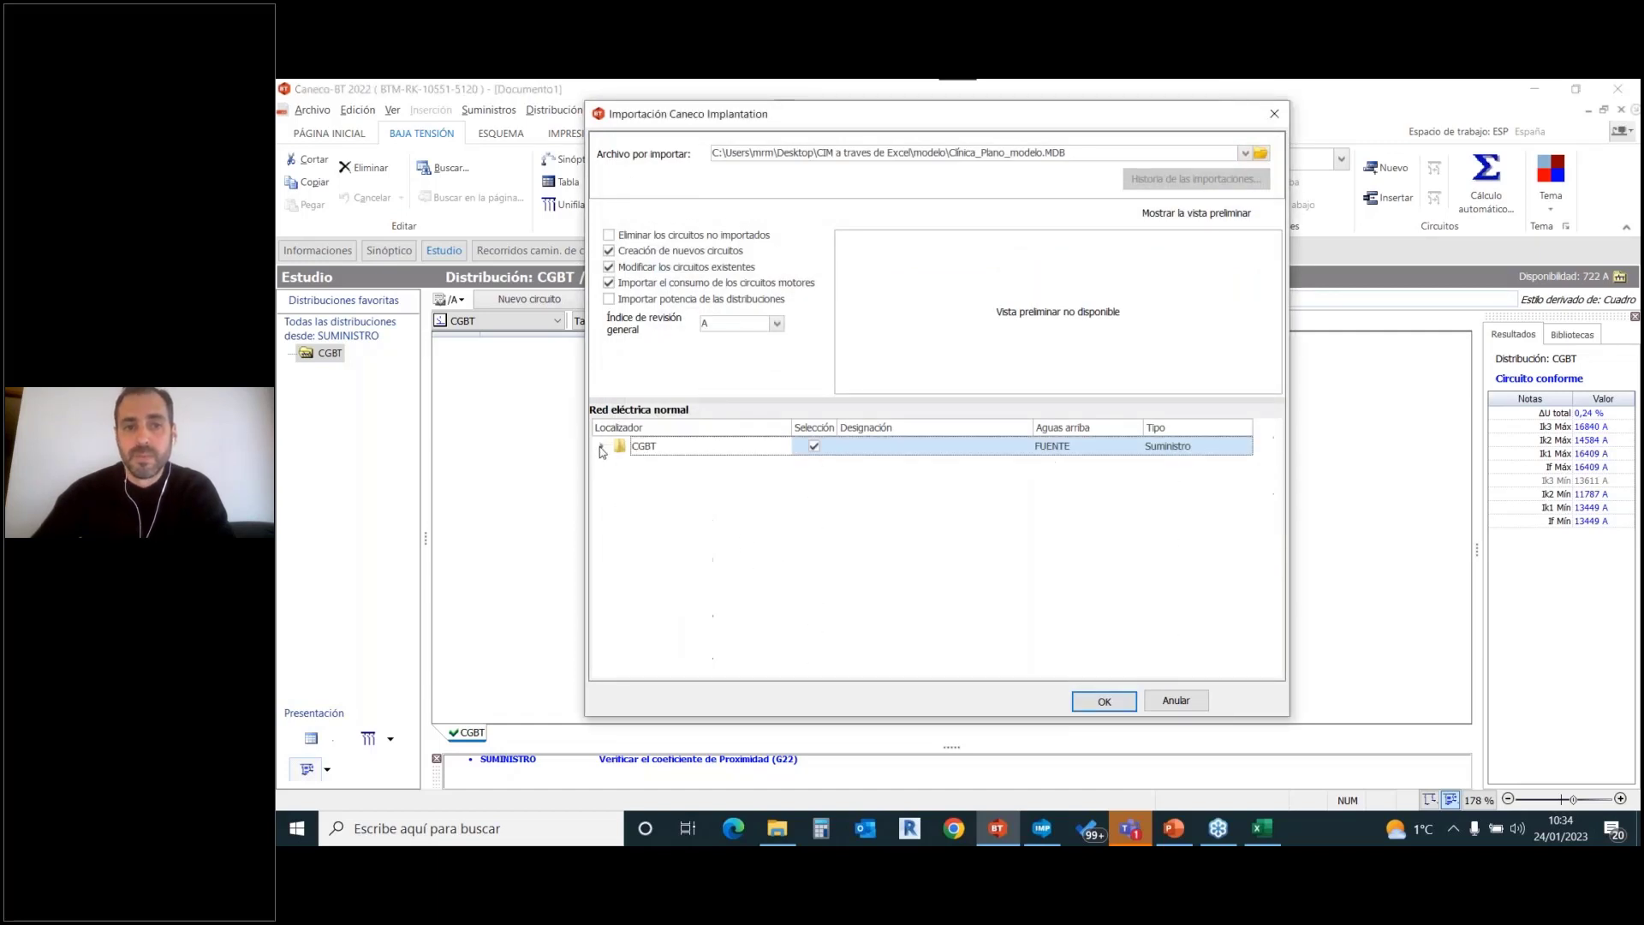
{"action": "left_click", "coordinate": [1102, 702]}
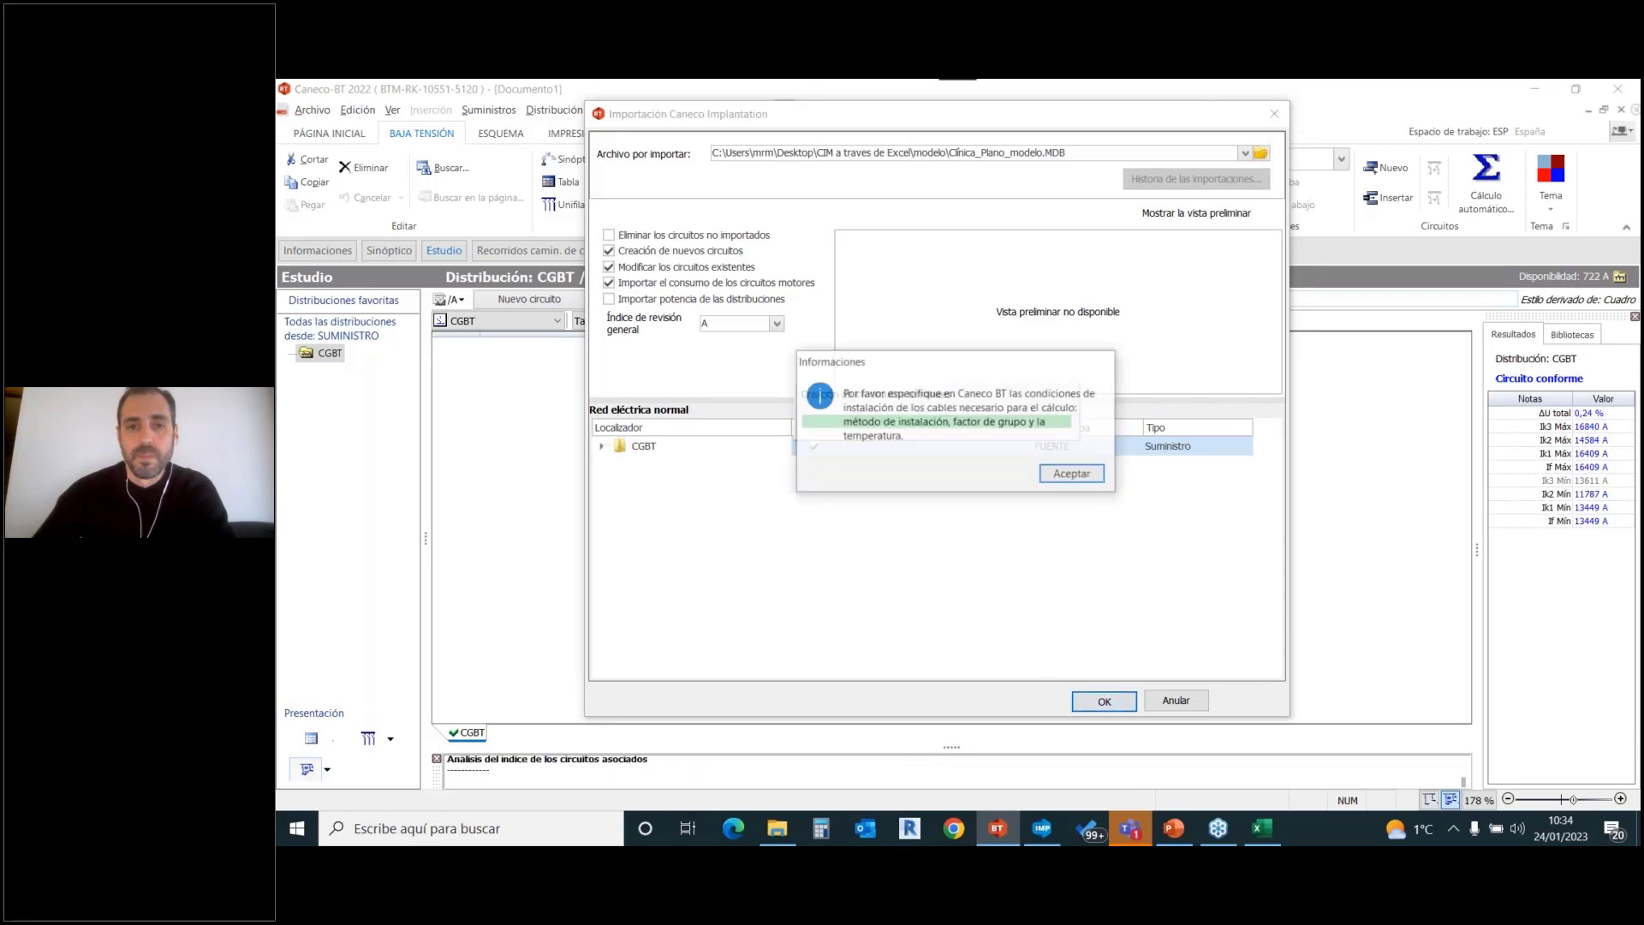
{"action": "left_click", "coordinate": [1076, 476]}
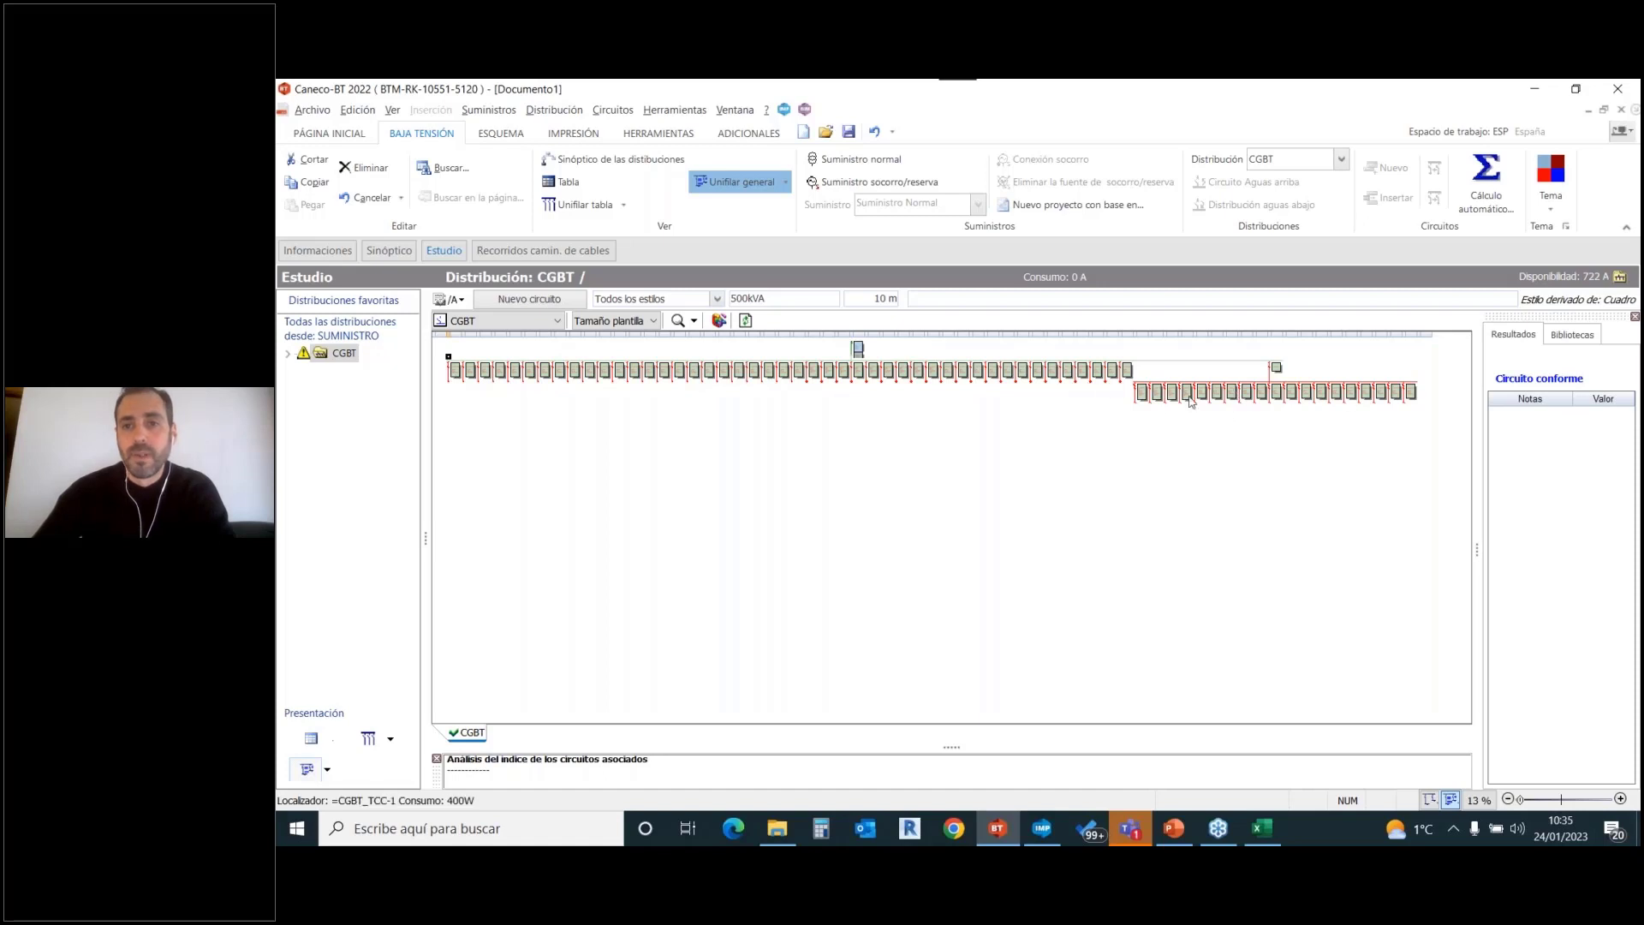
Examine the imported CGBT circuits along the general single-line diagram, including the JDB_Tomas busbar and its socket circuits.
{"action": "left_click", "coordinate": [558, 366]}
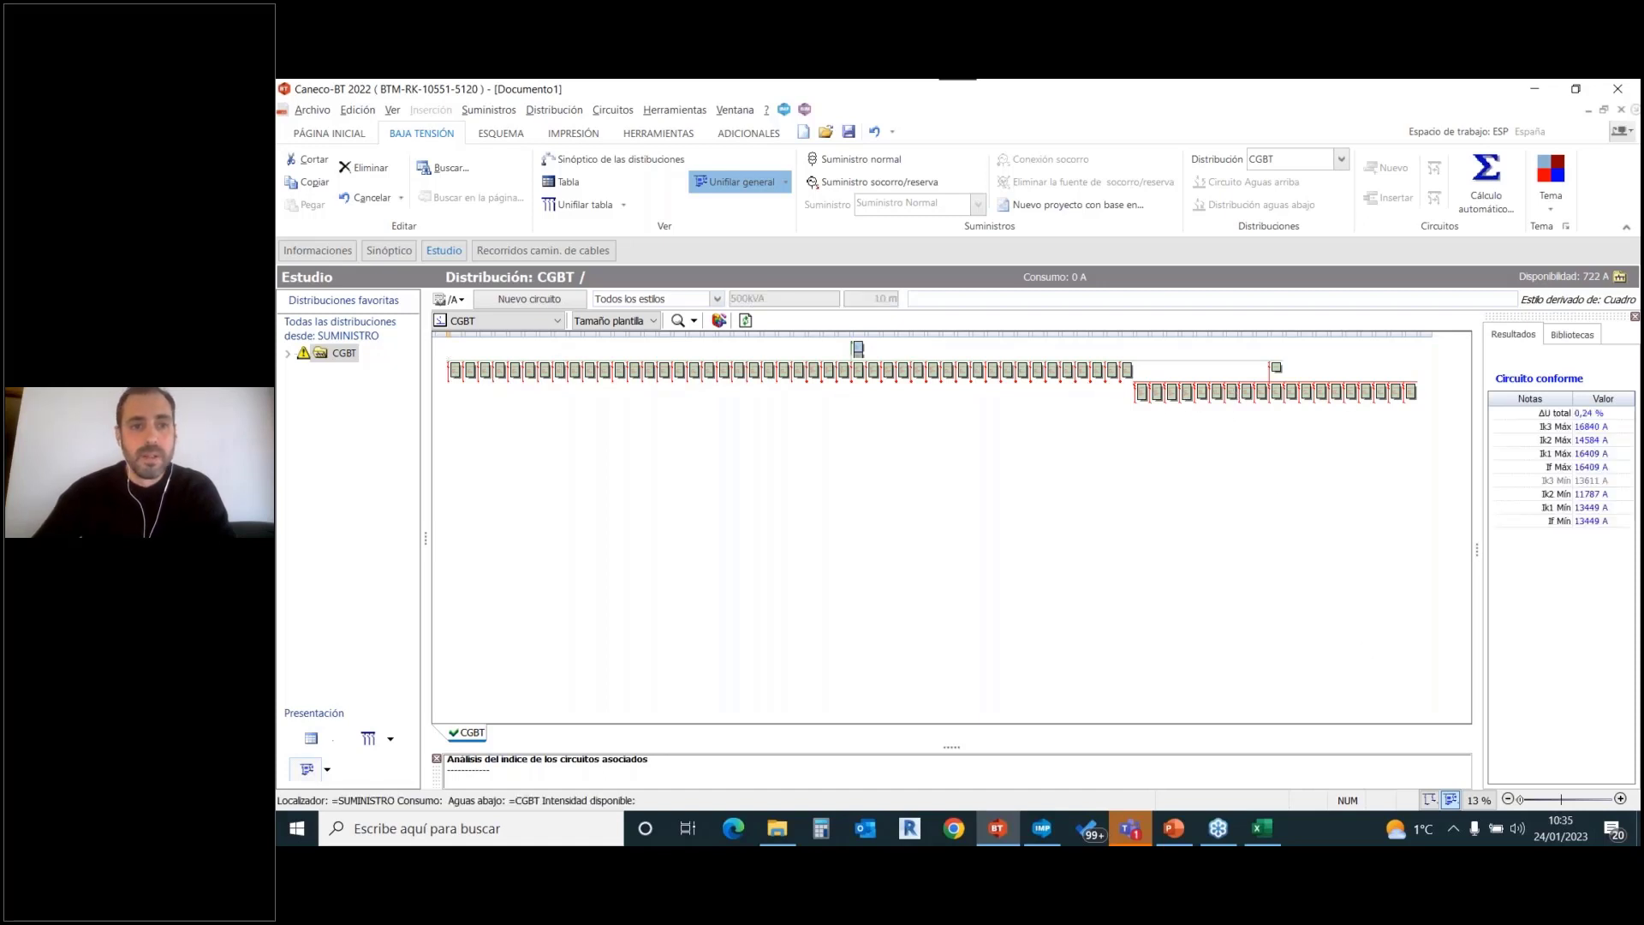
{"action": "left_click", "coordinate": [1619, 799]}
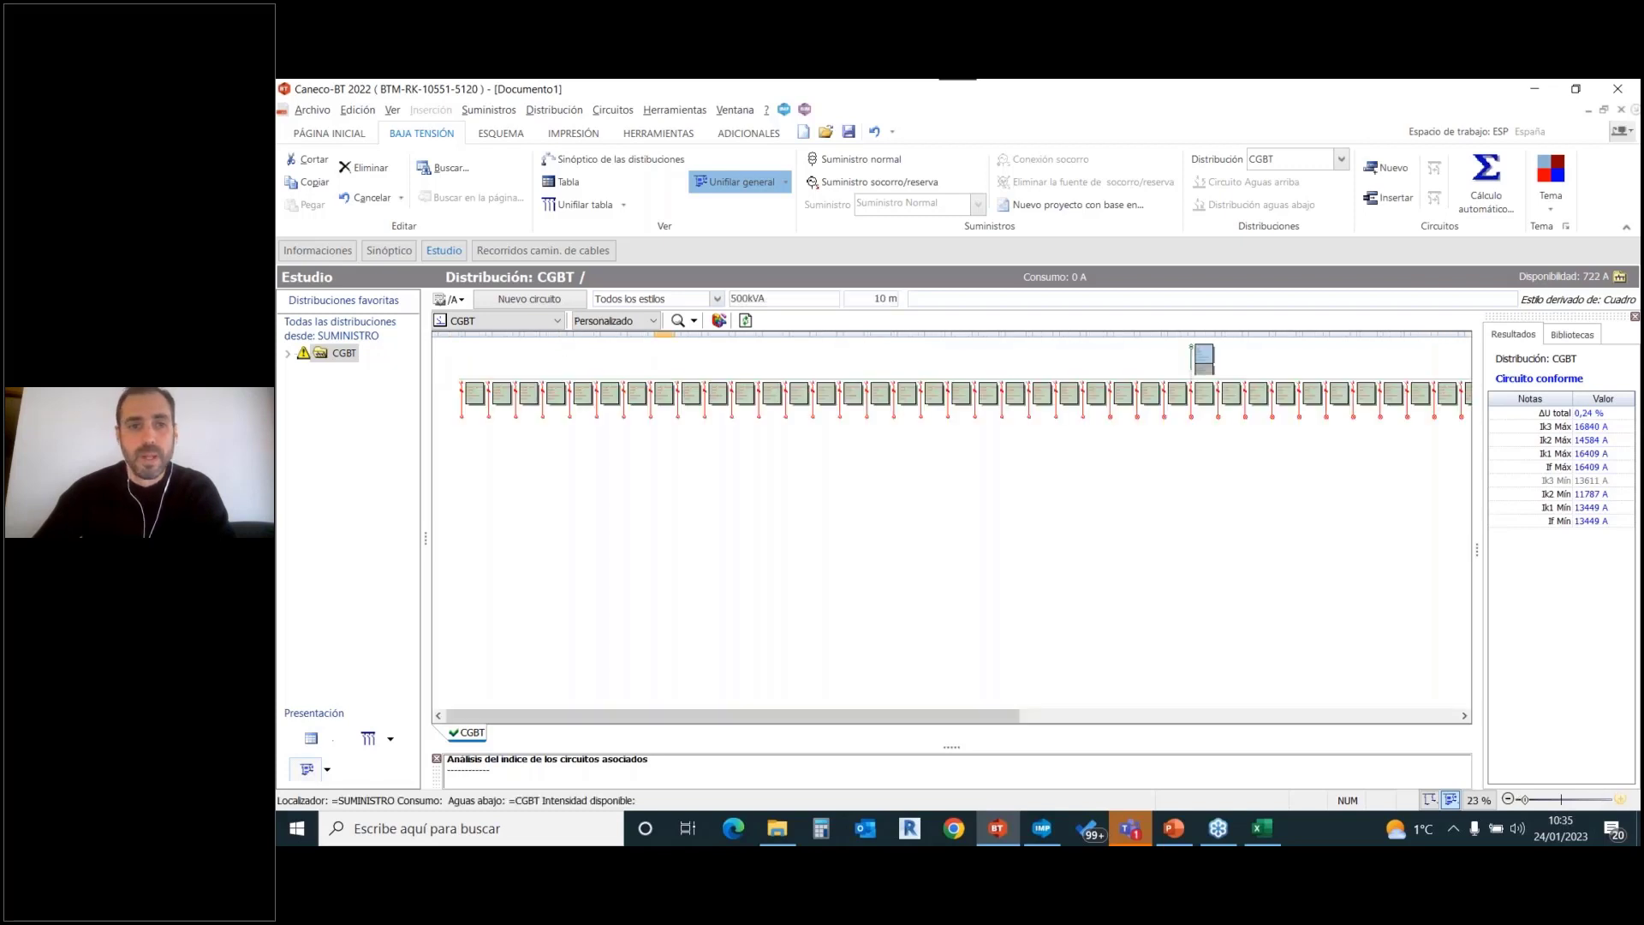
{"action": "left_click", "coordinate": [1619, 799]}
{"action": "left_click", "coordinate": [1619, 799]}
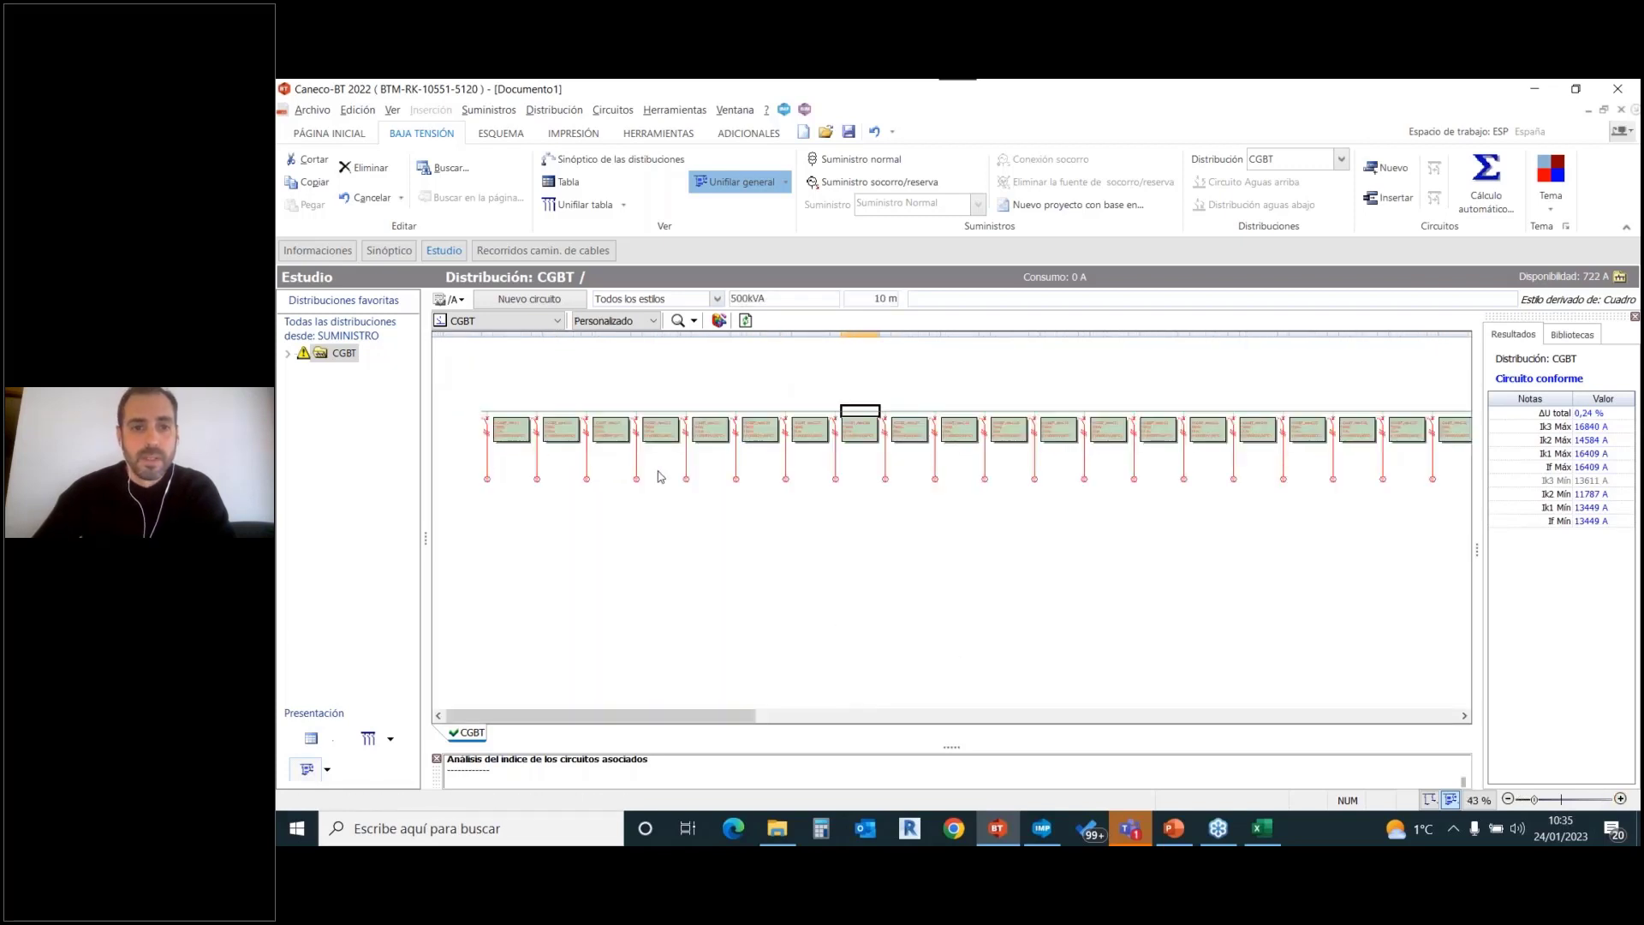
{"action": "left_click", "coordinate": [1619, 799]}
{"action": "left_click", "coordinate": [1619, 799]}
{"action": "left_click", "coordinate": [1619, 799]}
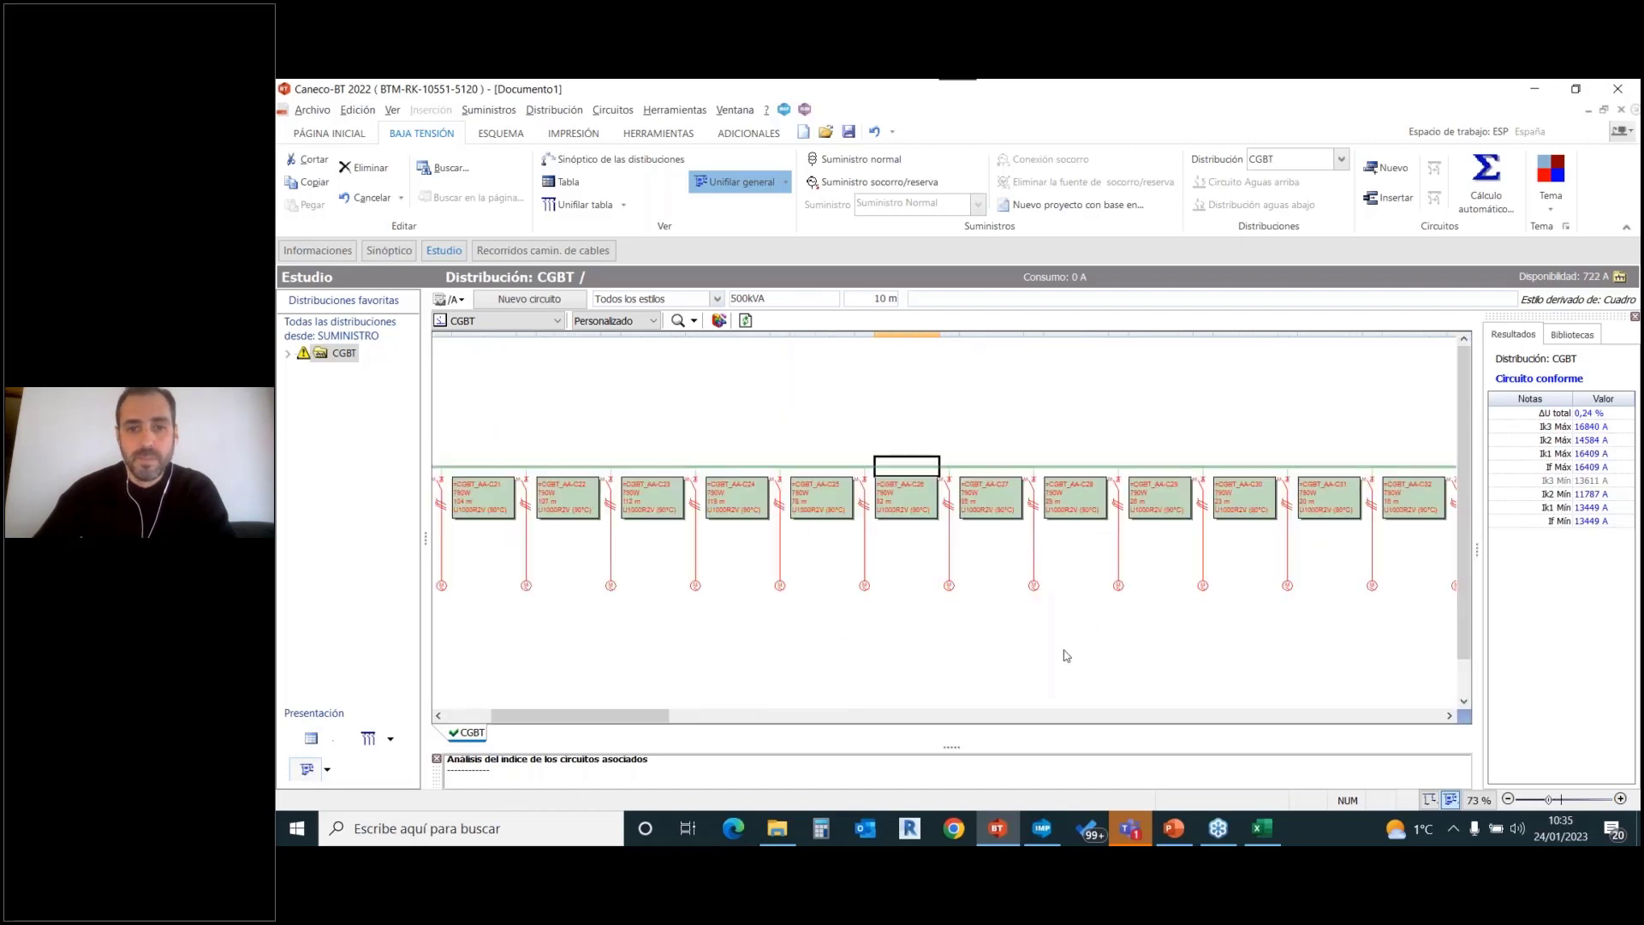
{"action": "left_click", "coordinate": [1450, 716]}
{"action": "left_click", "coordinate": [1450, 716]}
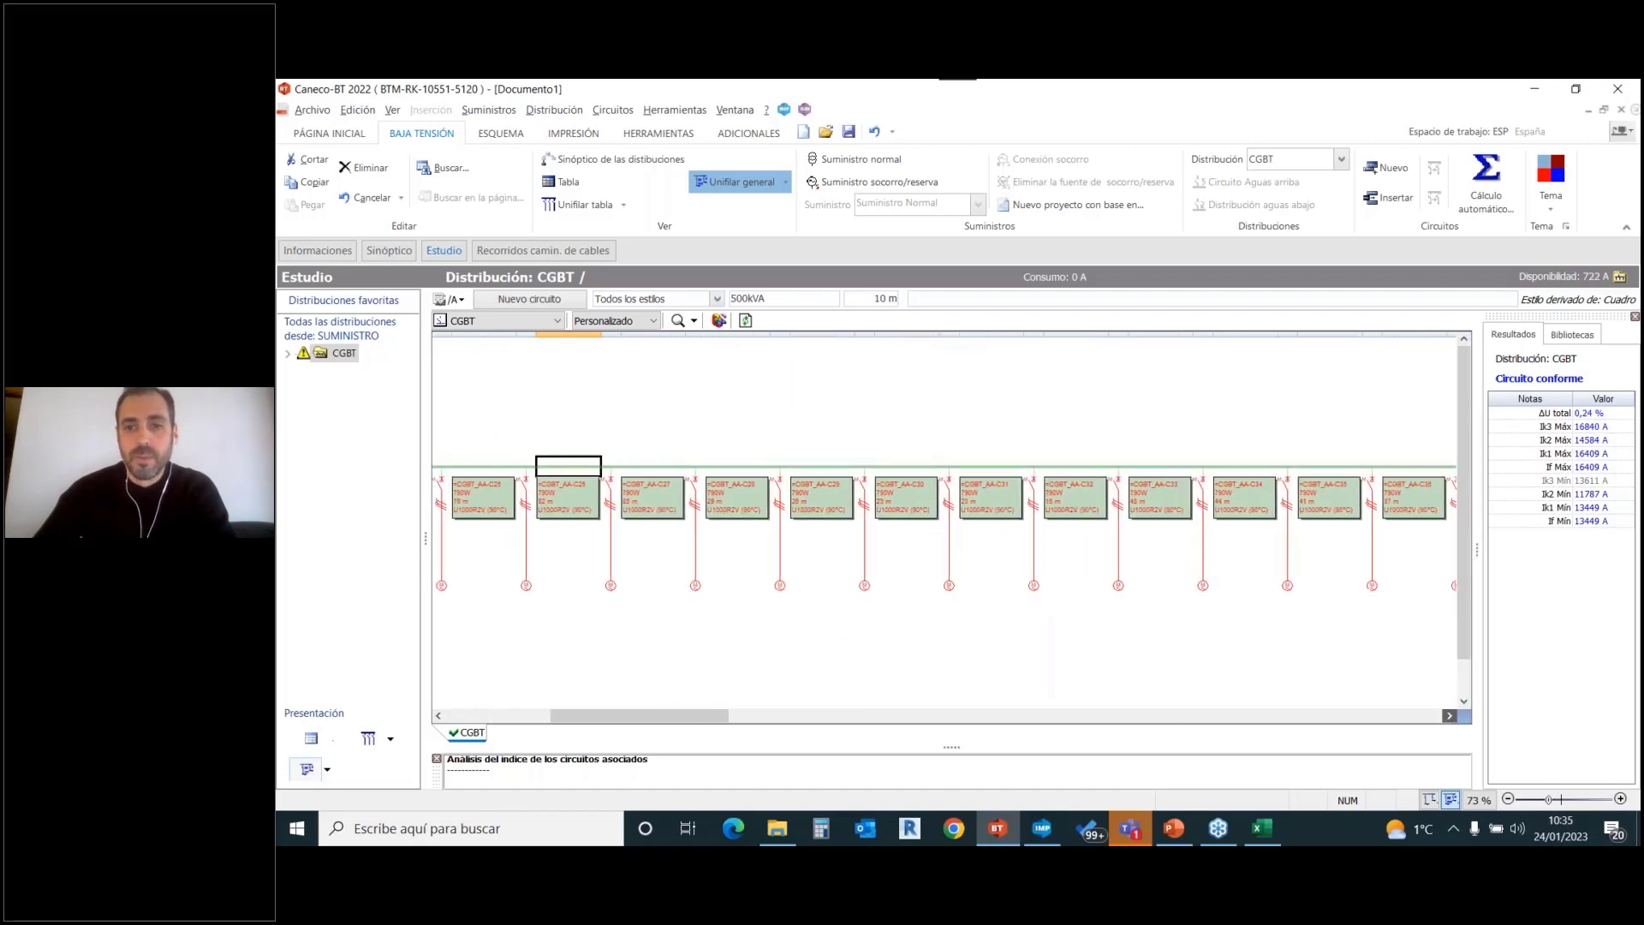
{"action": "left_click", "coordinate": [1451, 716]}
{"action": "left_click", "coordinate": [1450, 716]}
{"action": "left_click", "coordinate": [1451, 716]}
{"action": "left_click", "coordinate": [1450, 716]}
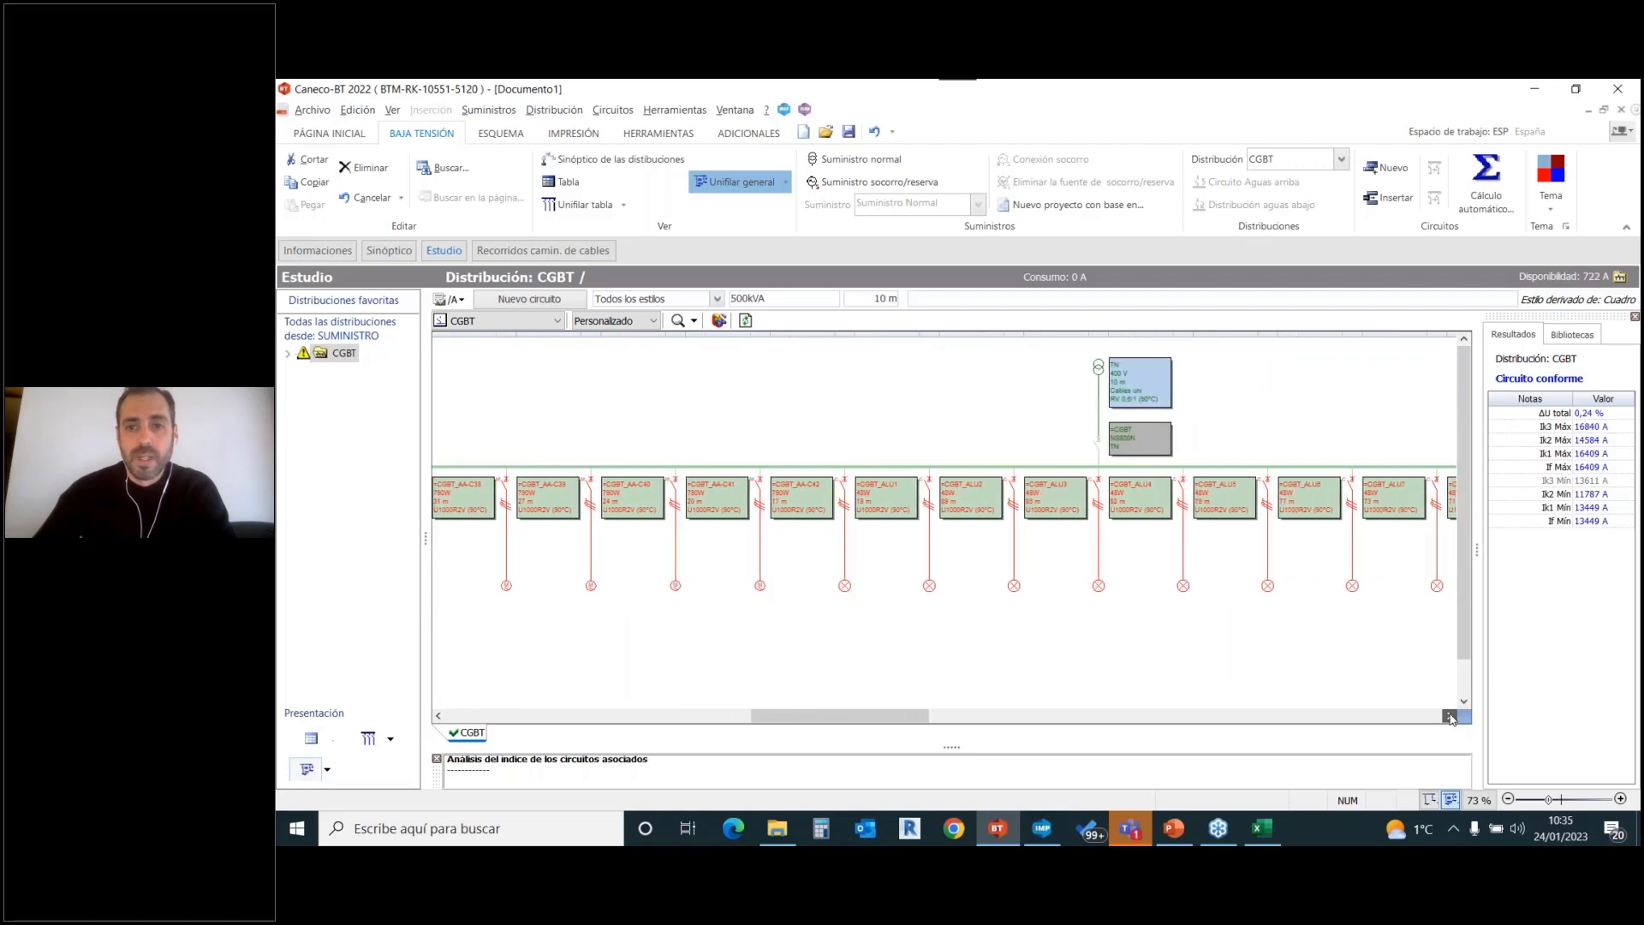
{"action": "left_click", "coordinate": [1451, 716]}
{"action": "left_click", "coordinate": [1451, 715]}
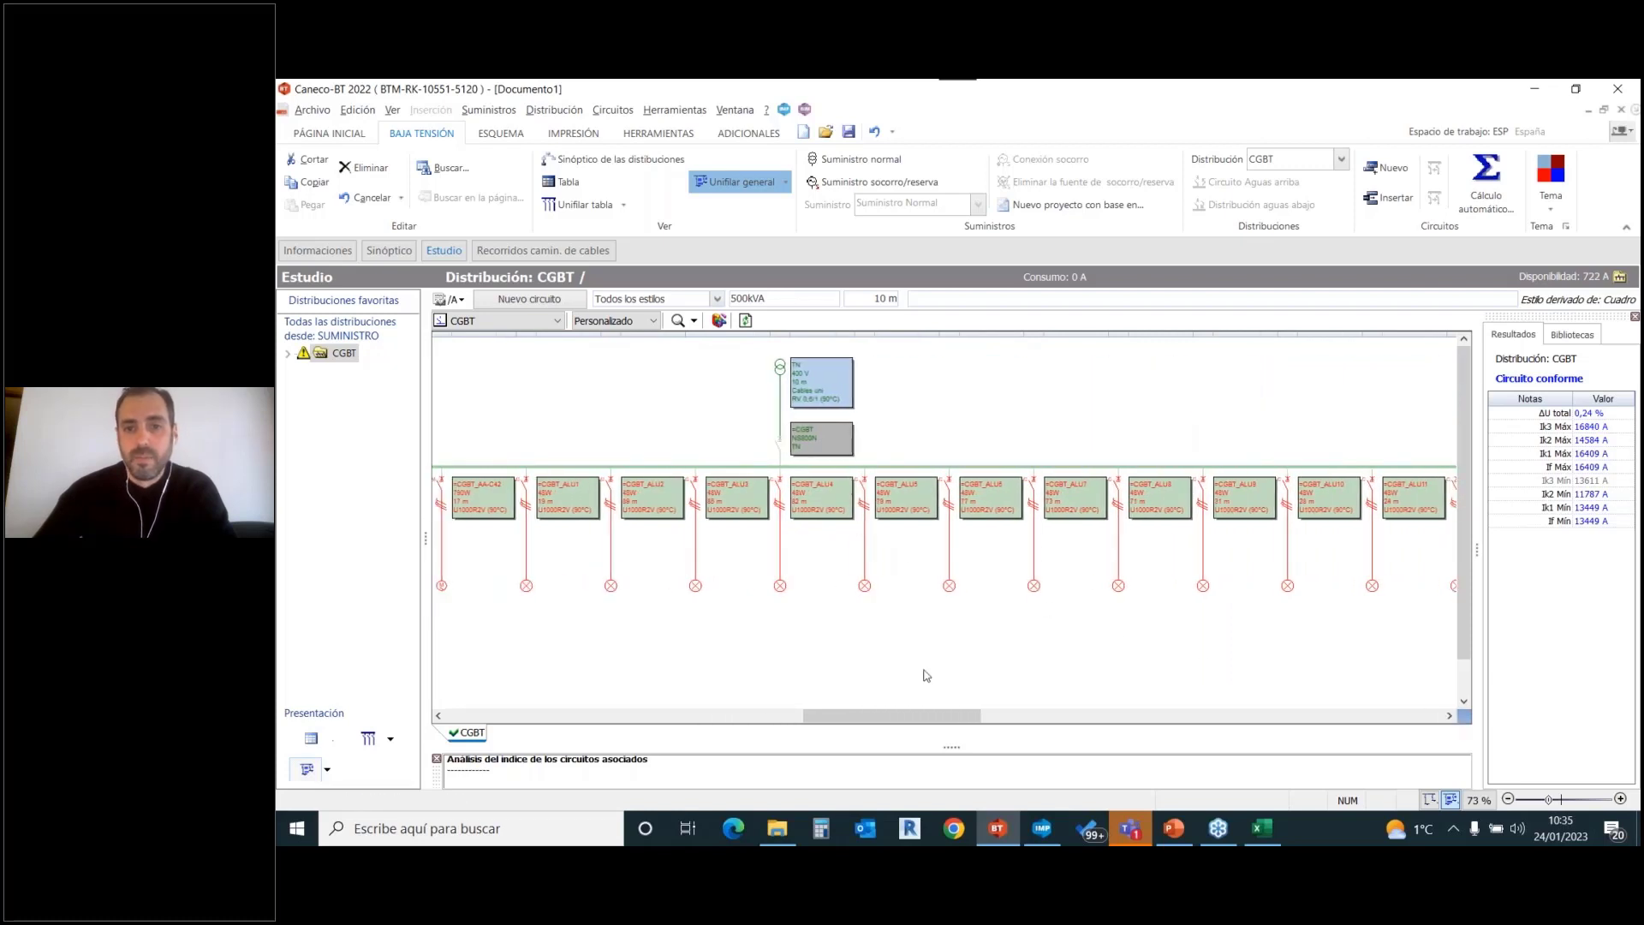
{"action": "left_click", "coordinate": [1449, 716]}
{"action": "left_click", "coordinate": [1449, 717]}
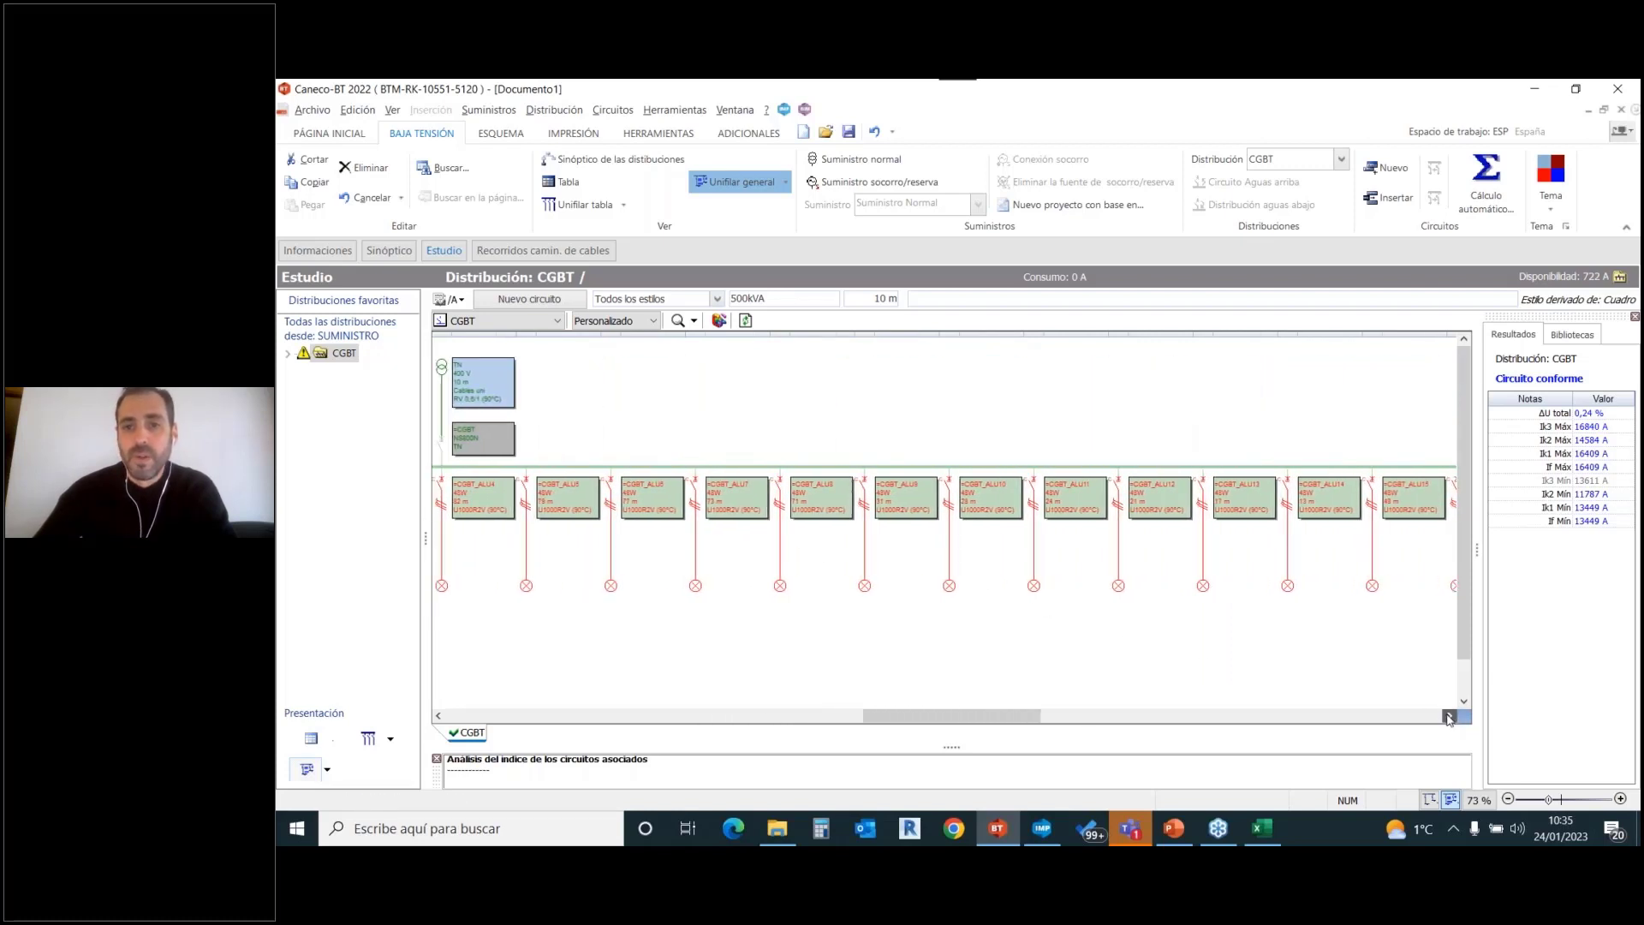
{"action": "left_click", "coordinate": [1448, 717]}
{"action": "left_click", "coordinate": [1448, 716]}
{"action": "left_click", "coordinate": [1448, 715]}
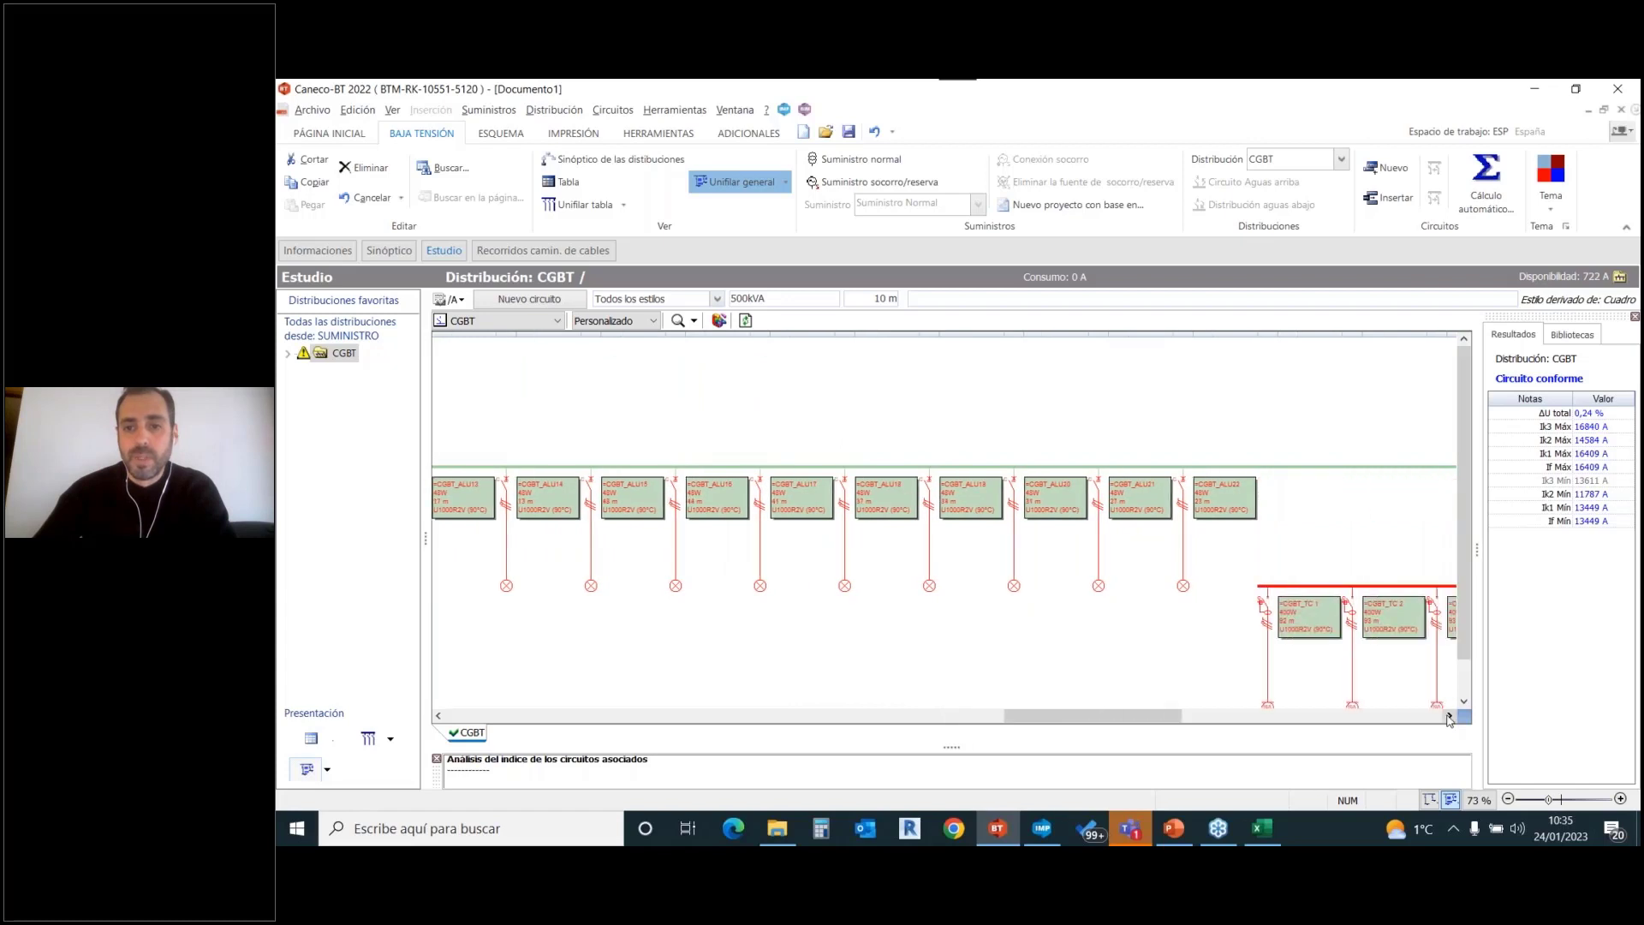
{"action": "left_click", "coordinate": [1449, 717]}
{"action": "left_click", "coordinate": [1449, 717]}
{"action": "left_click", "coordinate": [1449, 717]}
{"action": "left_click", "coordinate": [1449, 716]}
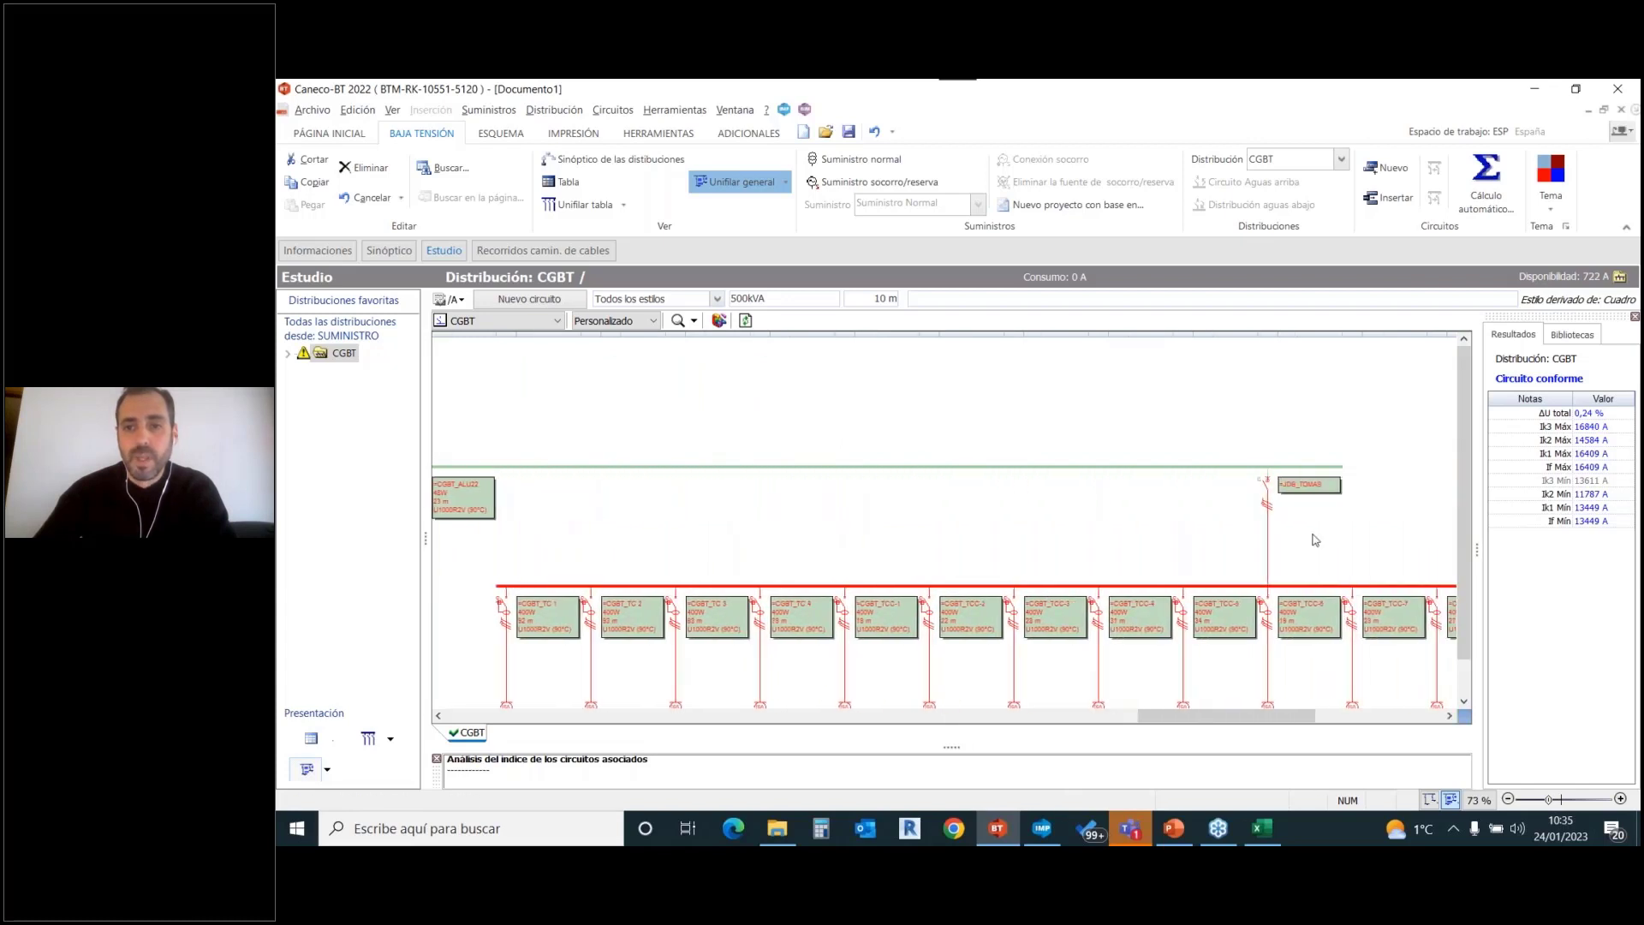
{"action": "left_click_drag", "start_coordinate": [1242, 715], "coordinate": [952, 716]}
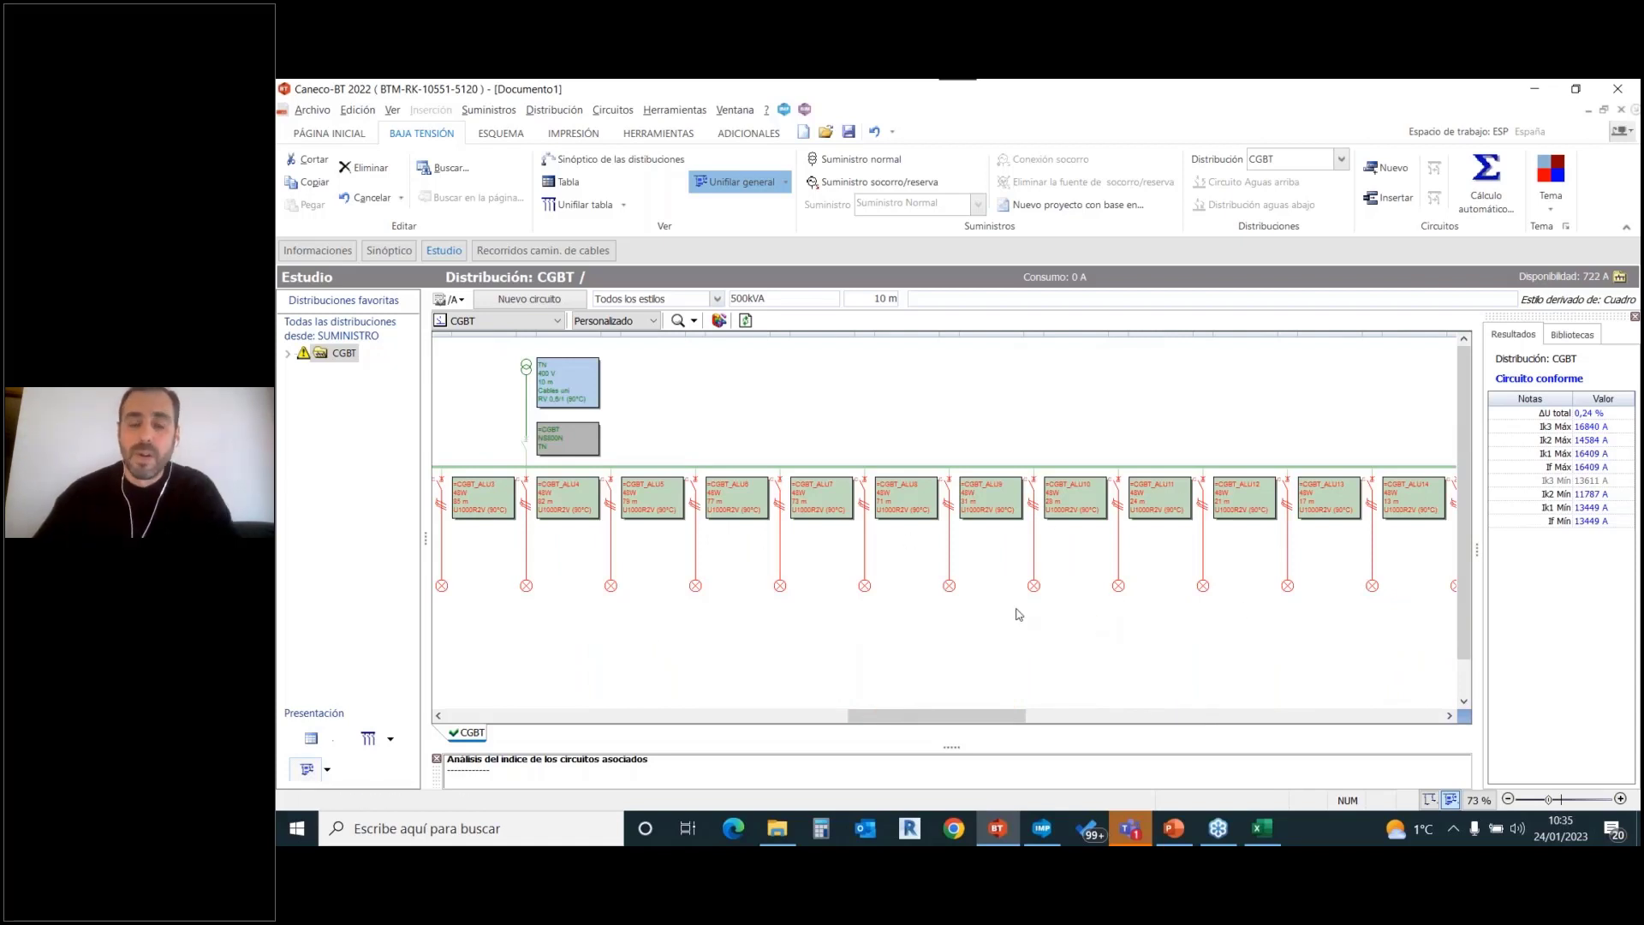
Run a complete global calculation, adjusting the intensities for all distributions including busbars with a 30 % margin in the power balance.
{"action": "left_click", "coordinate": [756, 634]}
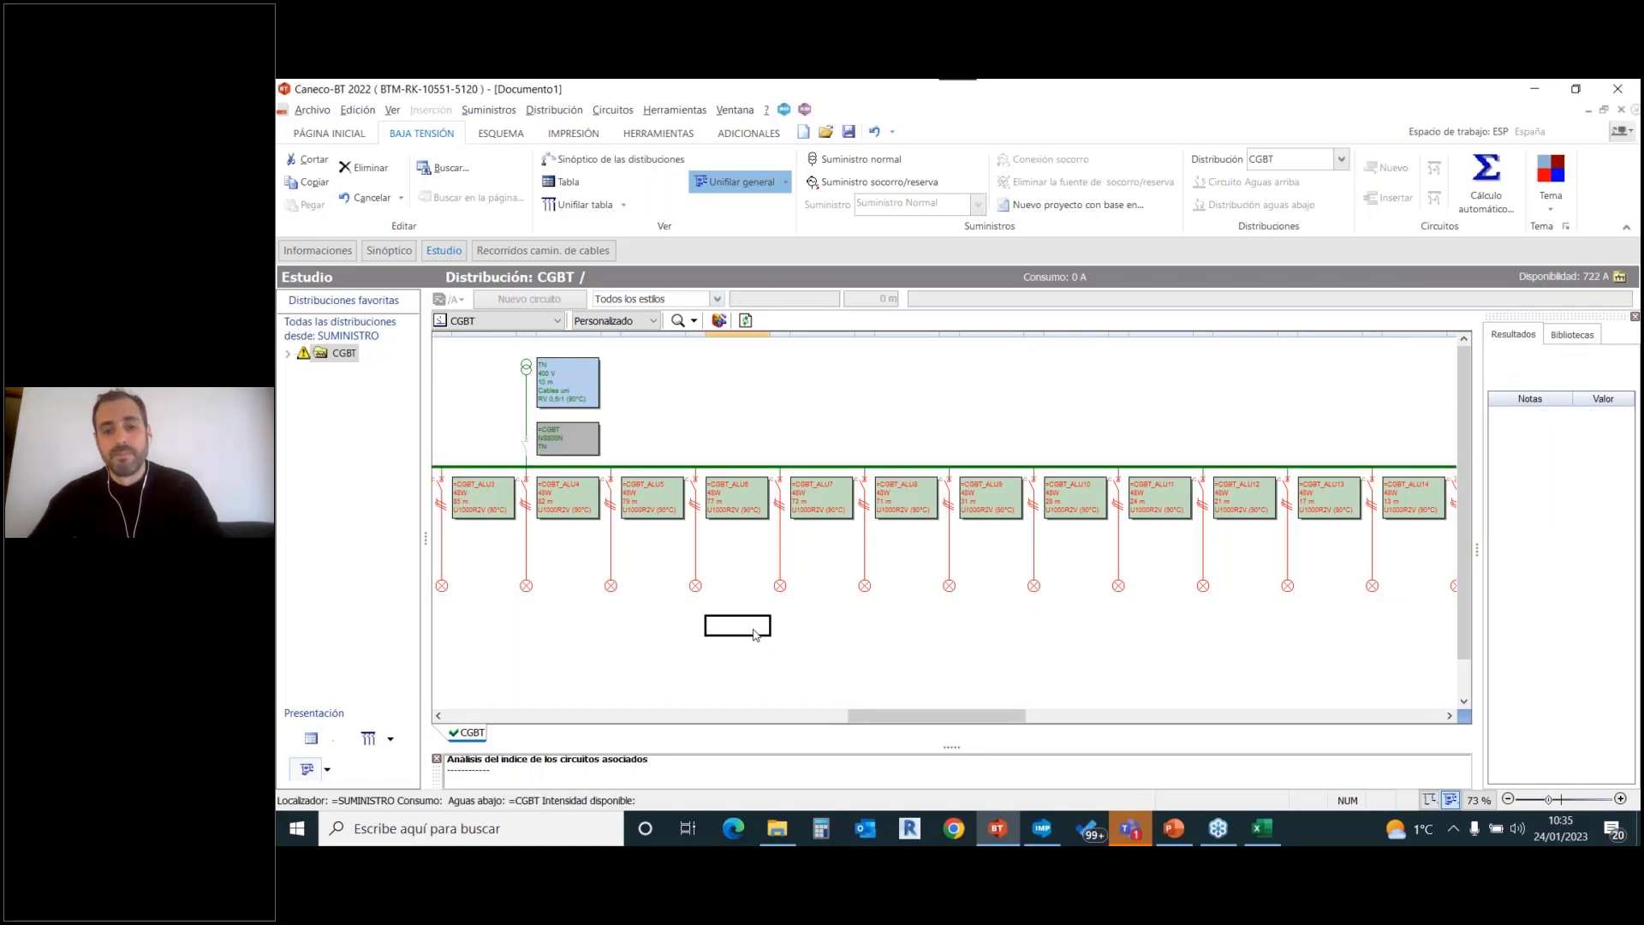
{"action": "key", "text": "F5"}
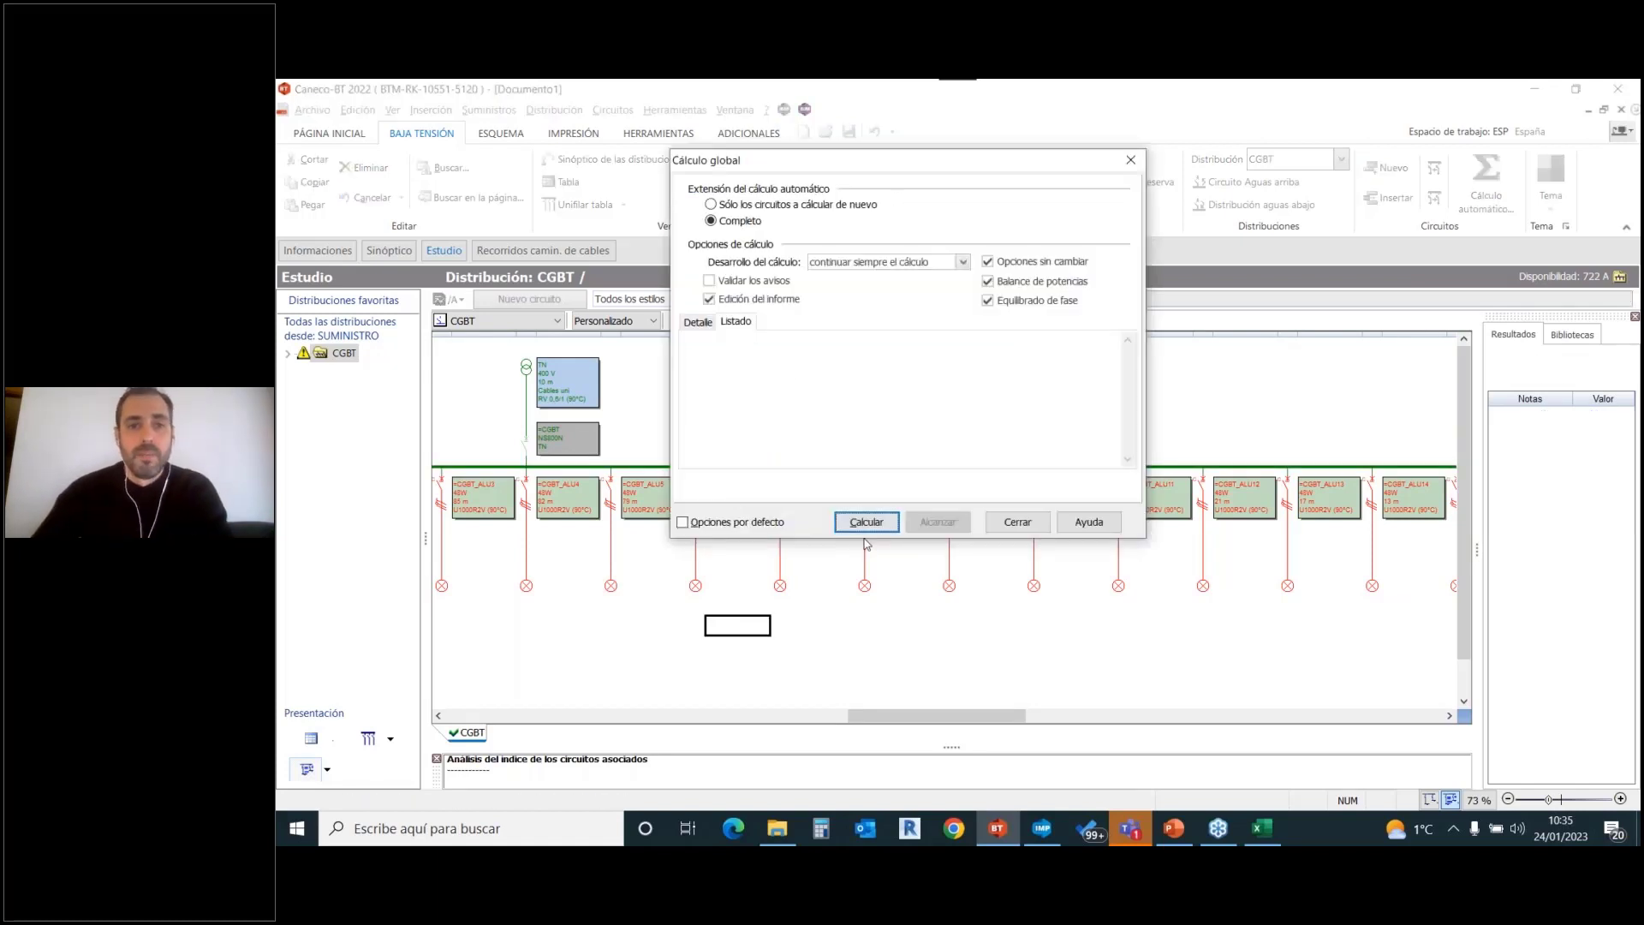
{"action": "left_click", "coordinate": [864, 523]}
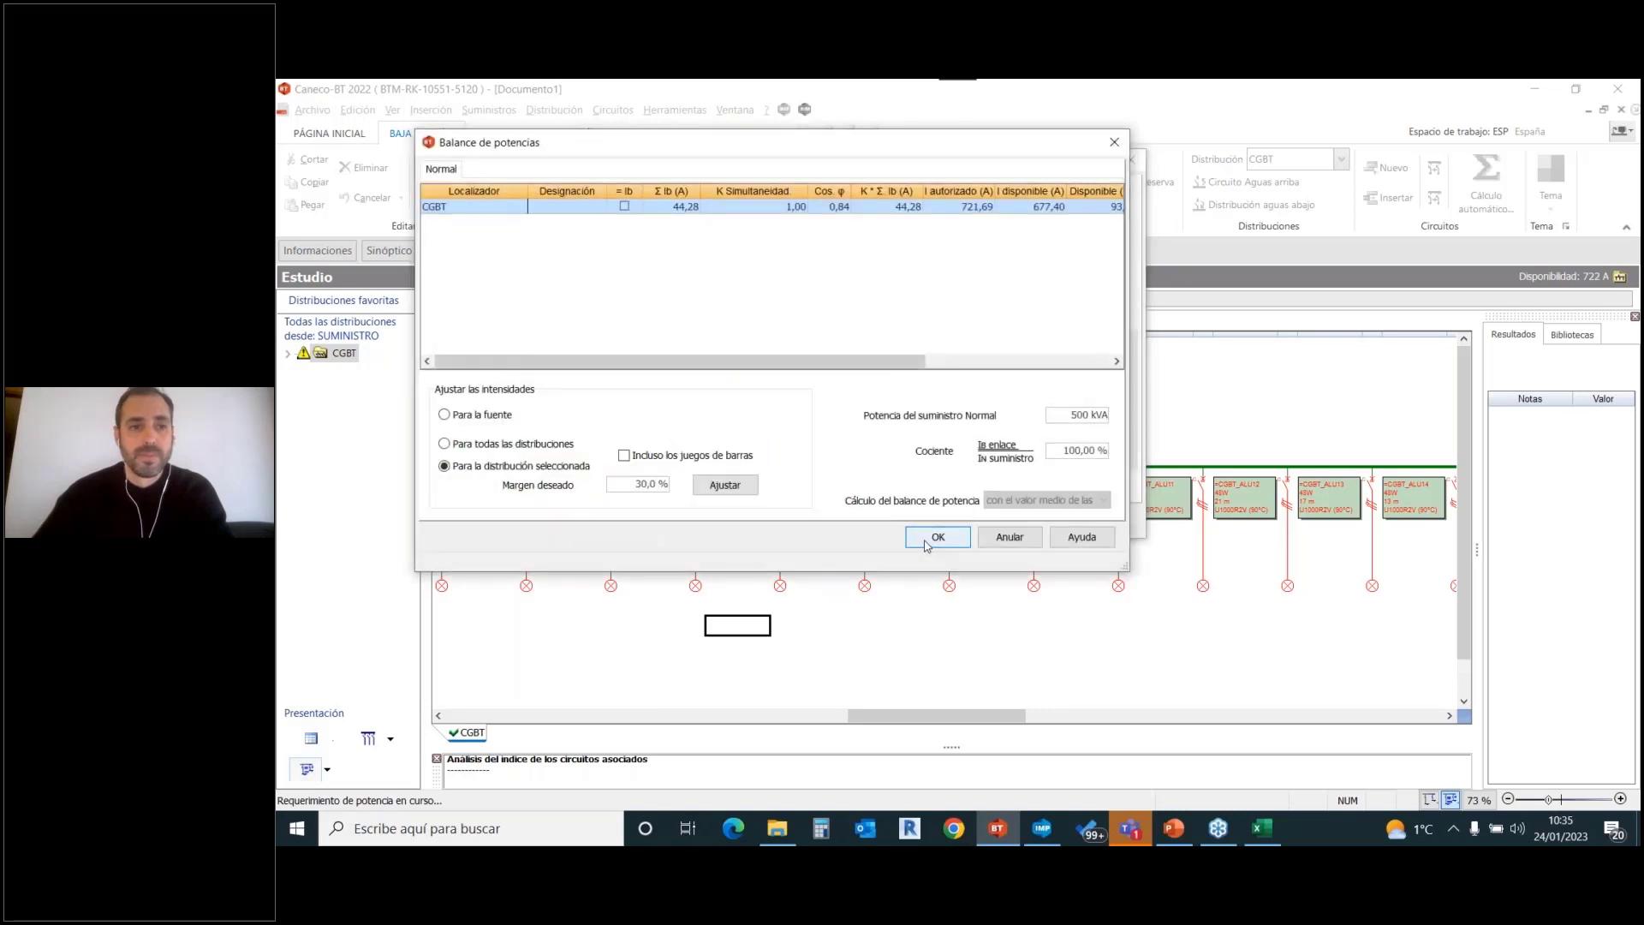
{"action": "left_click", "coordinate": [730, 485]}
{"action": "left_click", "coordinate": [1009, 489]}
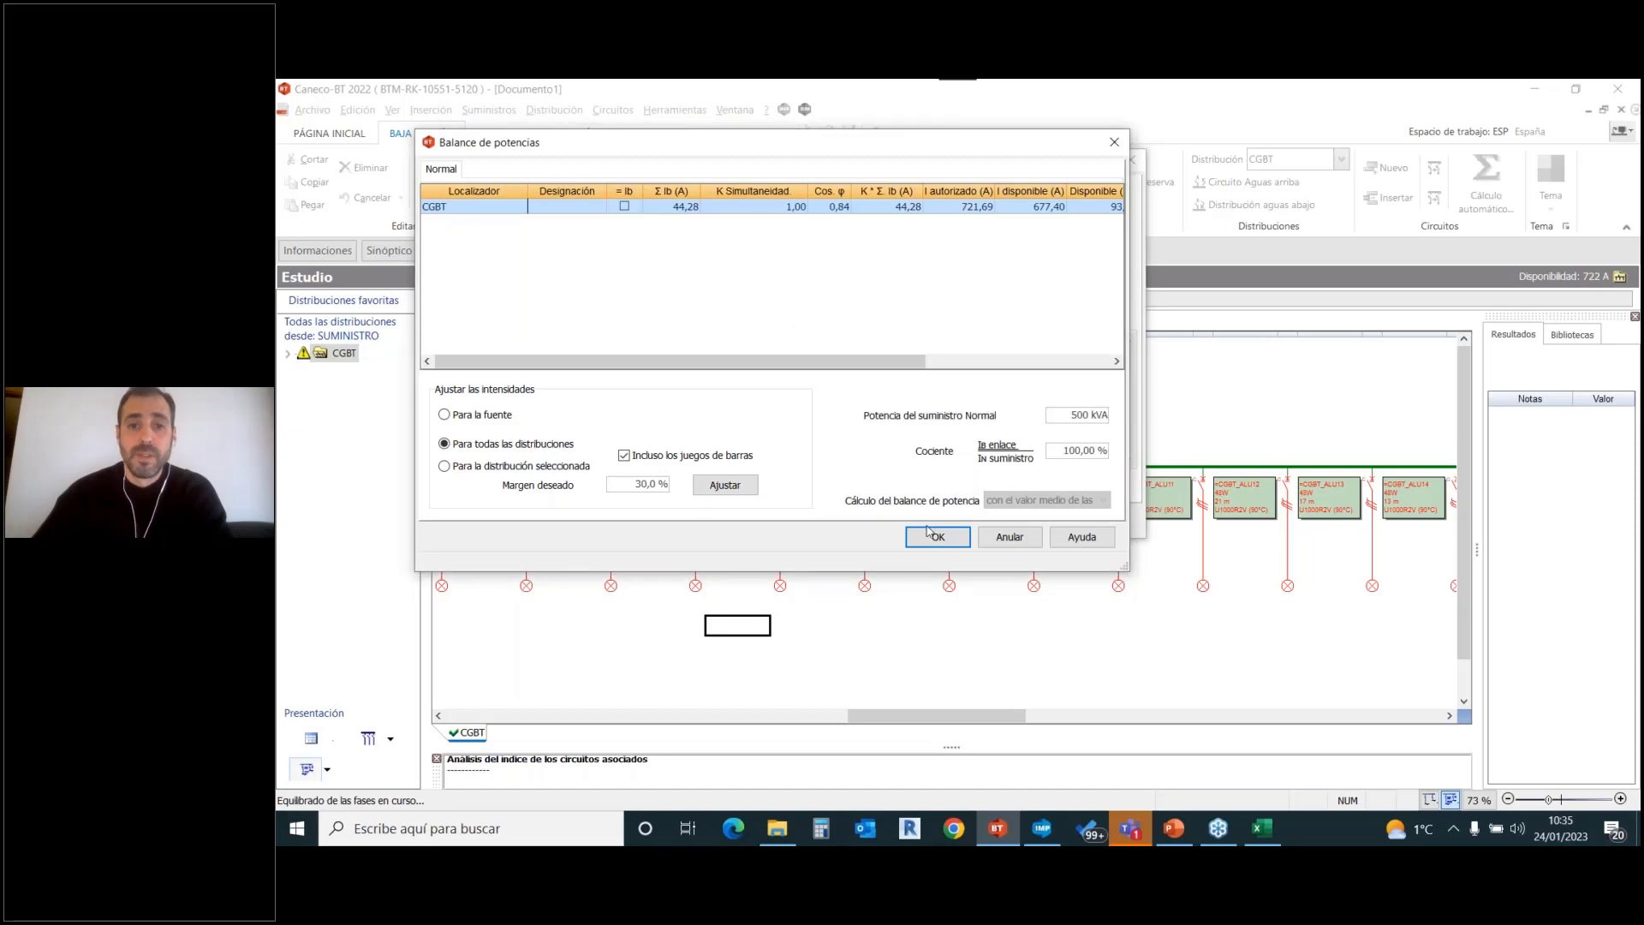
{"action": "left_click", "coordinate": [932, 539]}
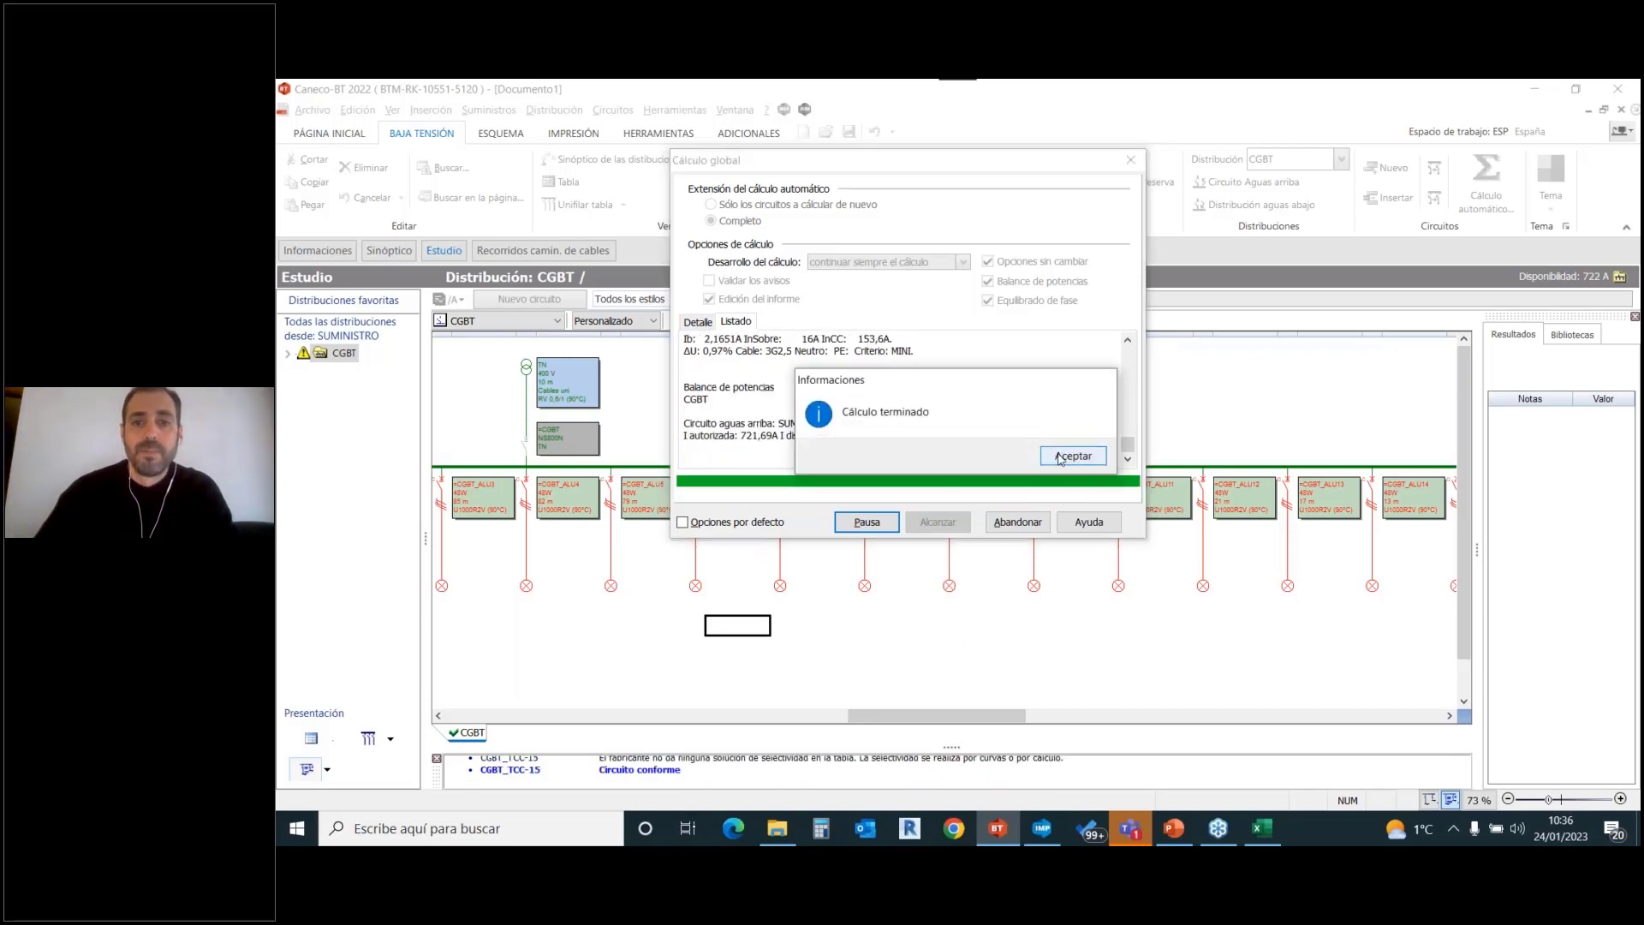
Close the finished global calculation and review the calculated circuits along the single-line diagram up to the busbar circuits.
{"action": "left_click", "coordinate": [1072, 456]}
{"action": "left_click", "coordinate": [1018, 522]}
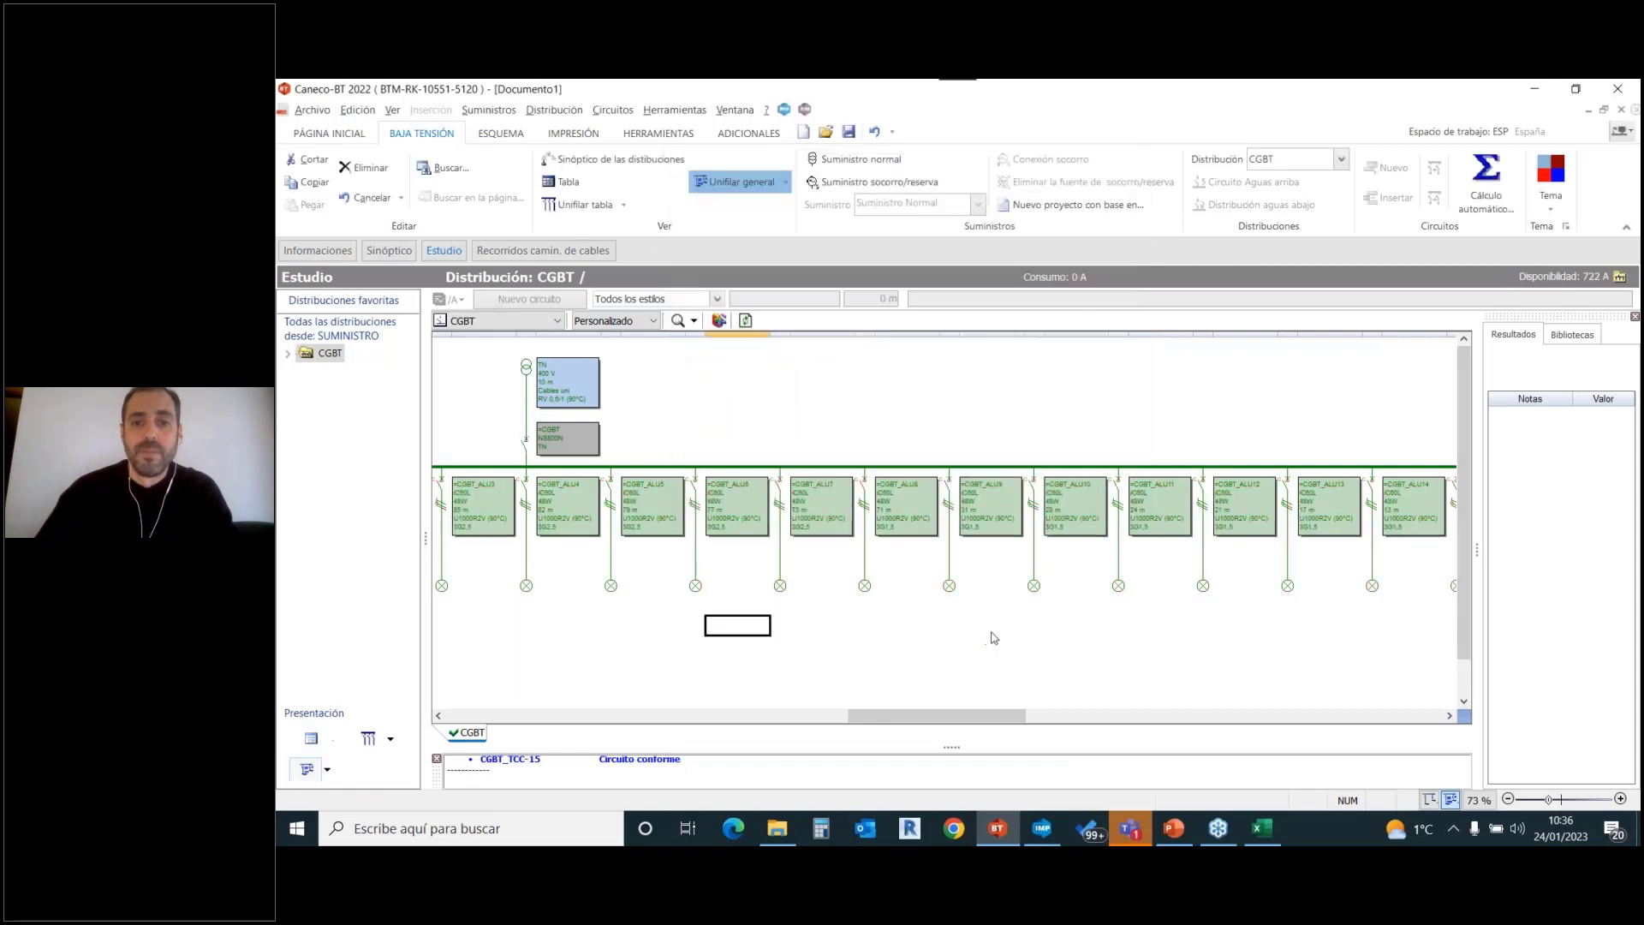
{"action": "left_click", "coordinate": [1510, 800]}
{"action": "left_click", "coordinate": [1509, 800]}
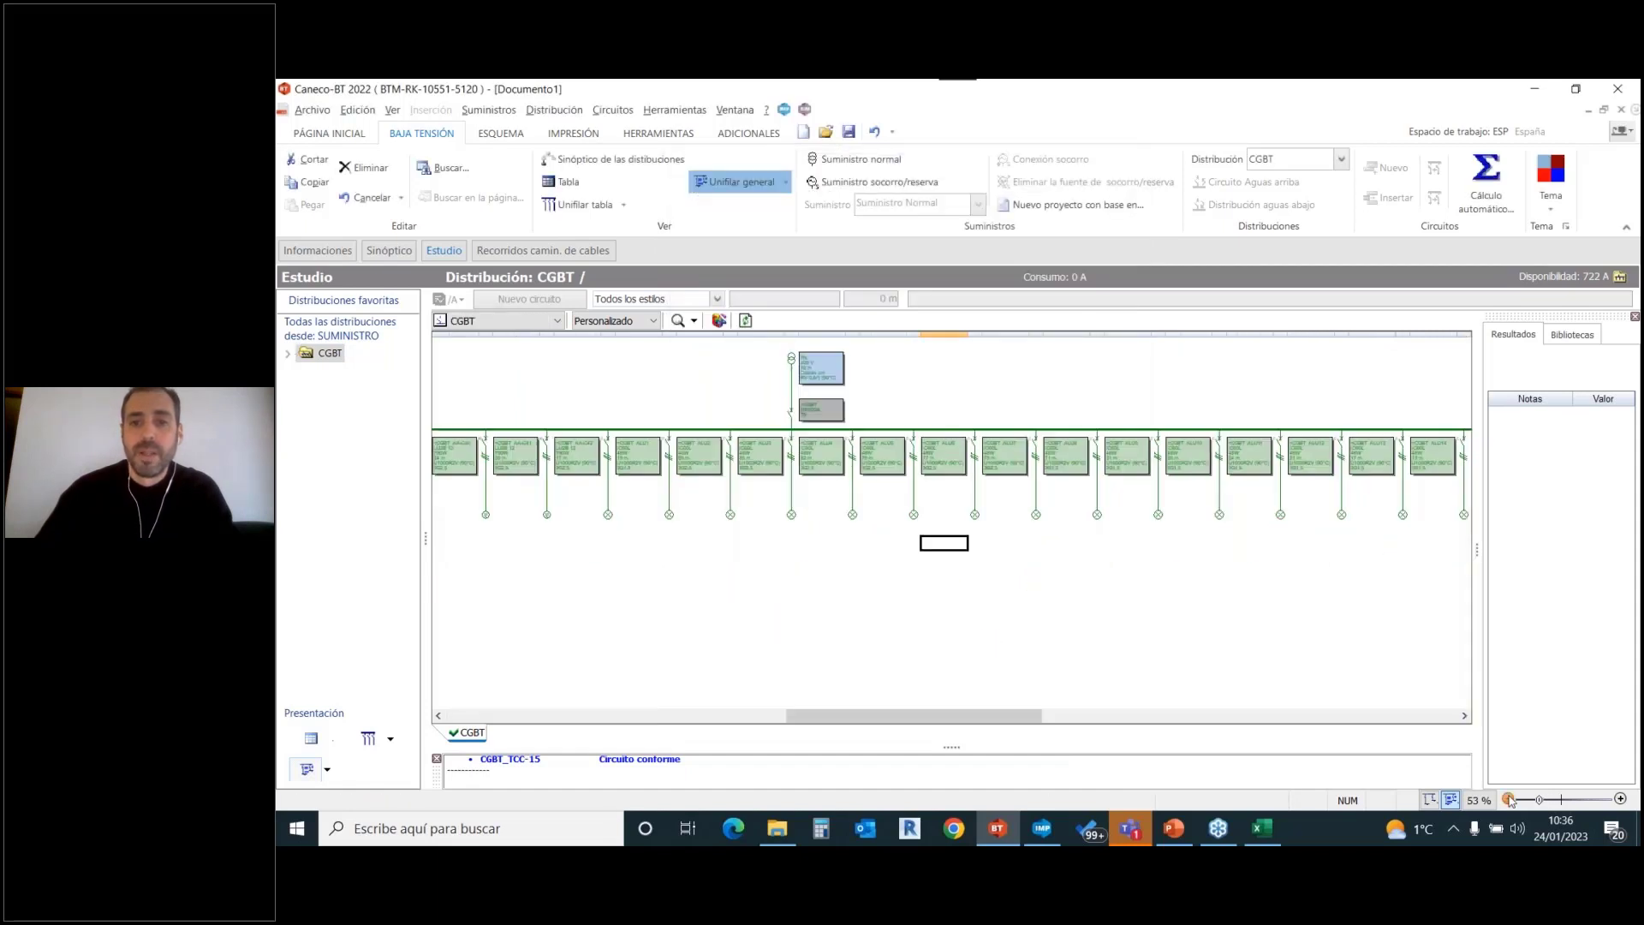
{"action": "left_click", "coordinate": [1510, 801]}
{"action": "left_click", "coordinate": [1510, 800]}
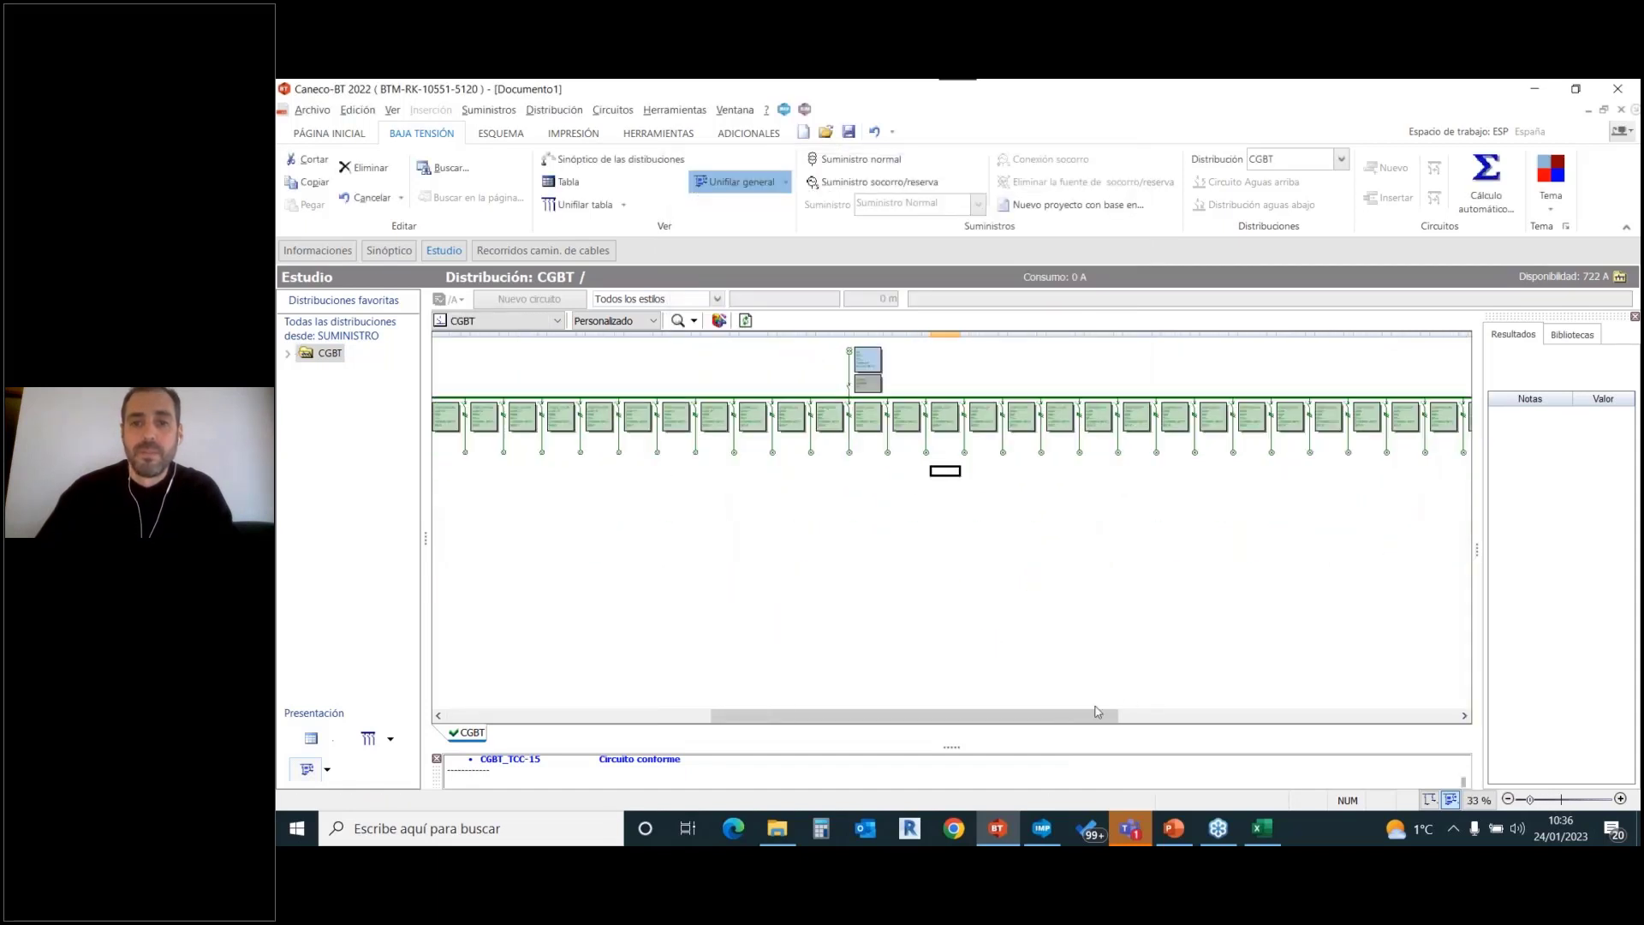
{"action": "left_click_drag", "start_coordinate": [1098, 712], "coordinate": [1385, 714]}
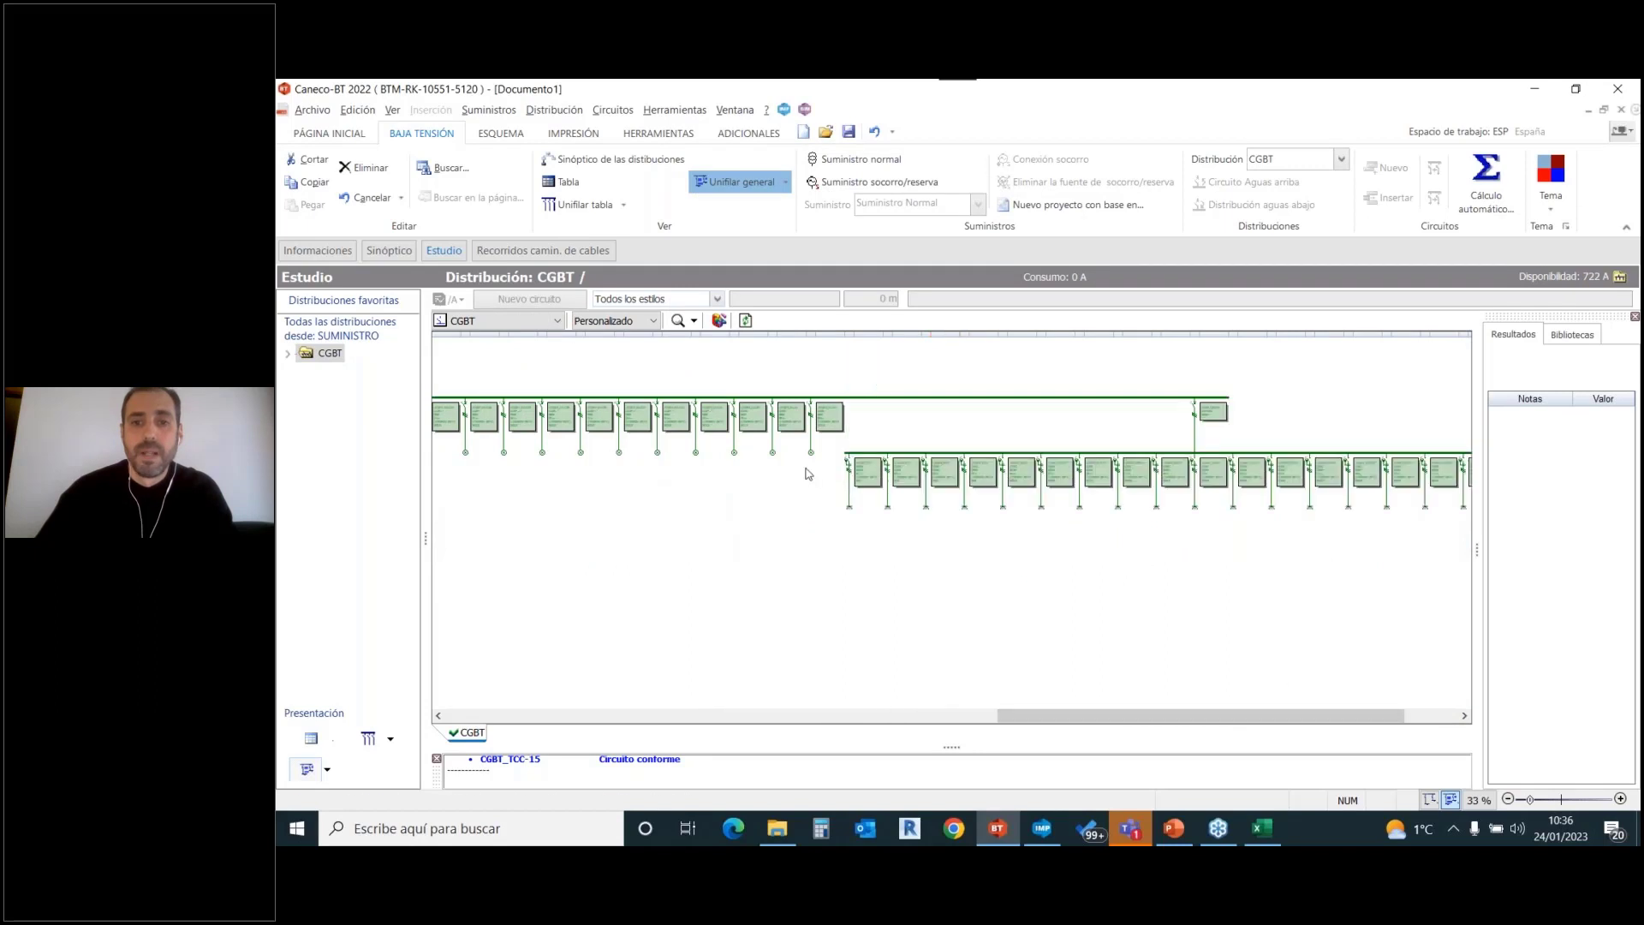
Save the project as Demo proyecto.afr in the CIM a traves de Excel folder on the Desktop, accepting the project information.
{"action": "left_click", "coordinate": [312, 110]}
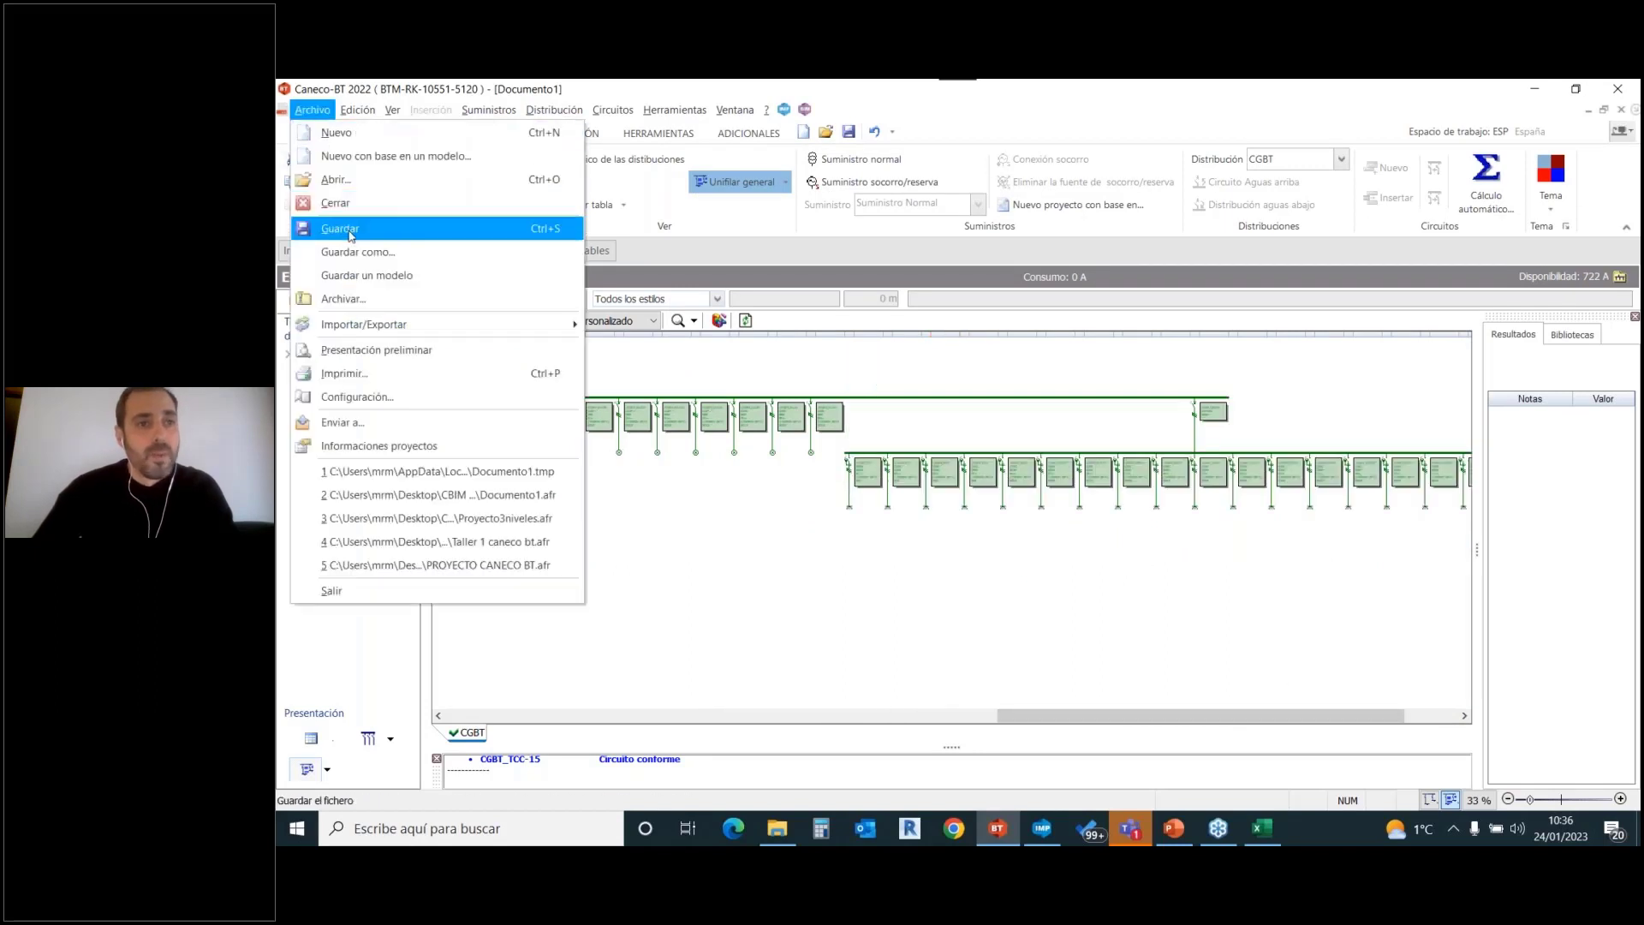
{"action": "left_click", "coordinate": [358, 252]}
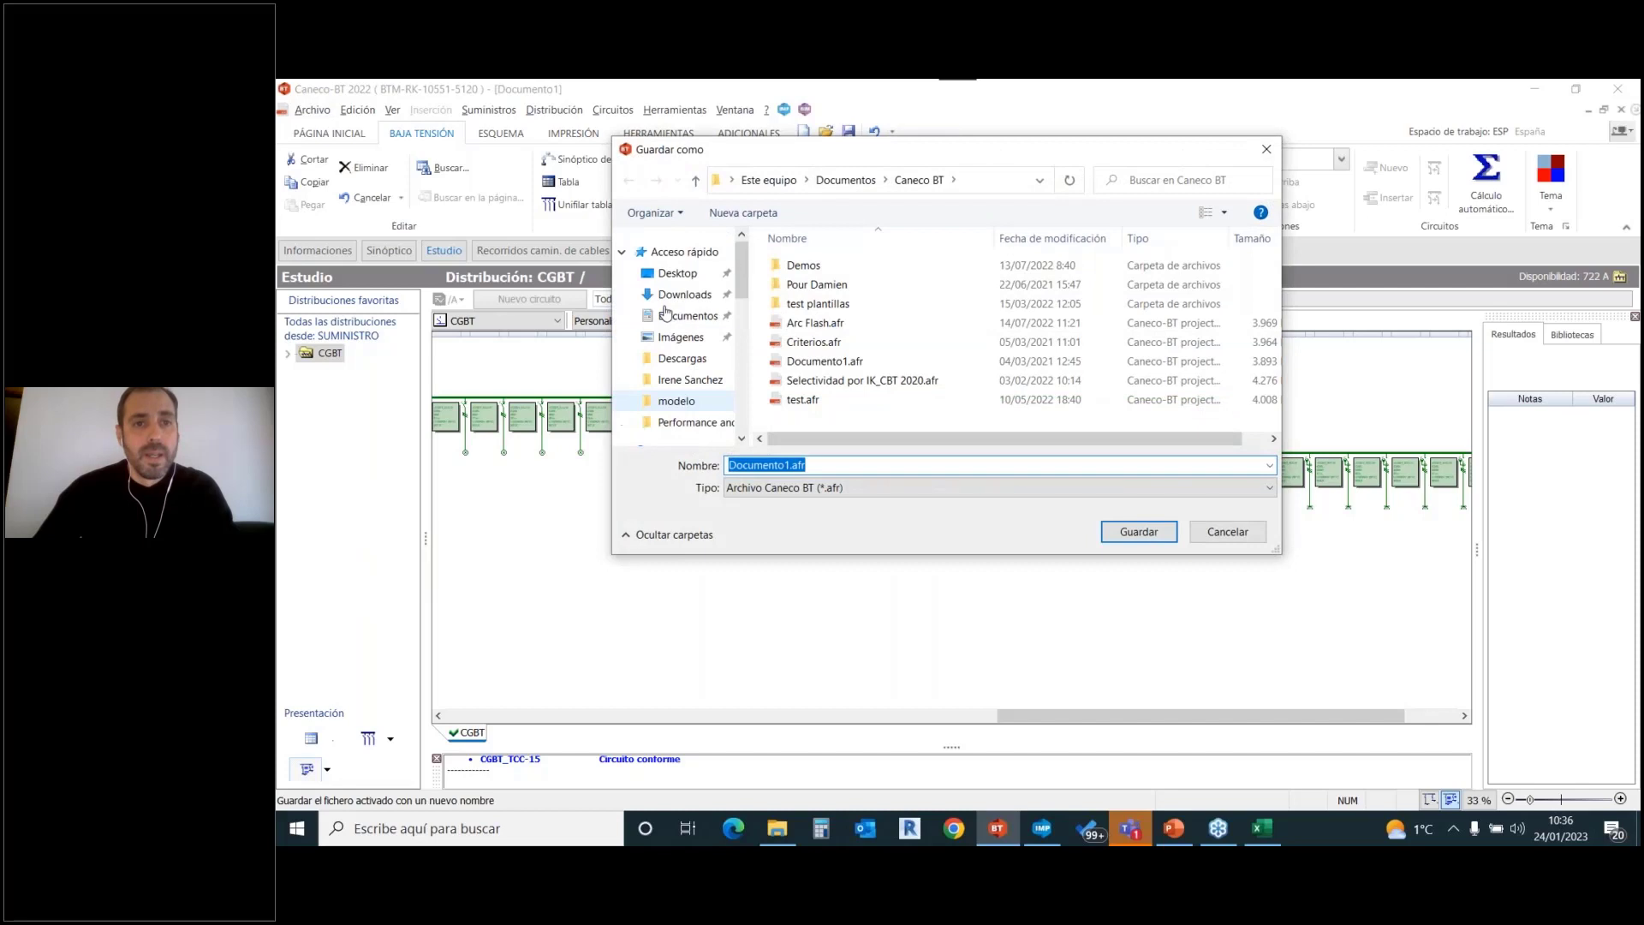
{"action": "left_click", "coordinate": [677, 272]}
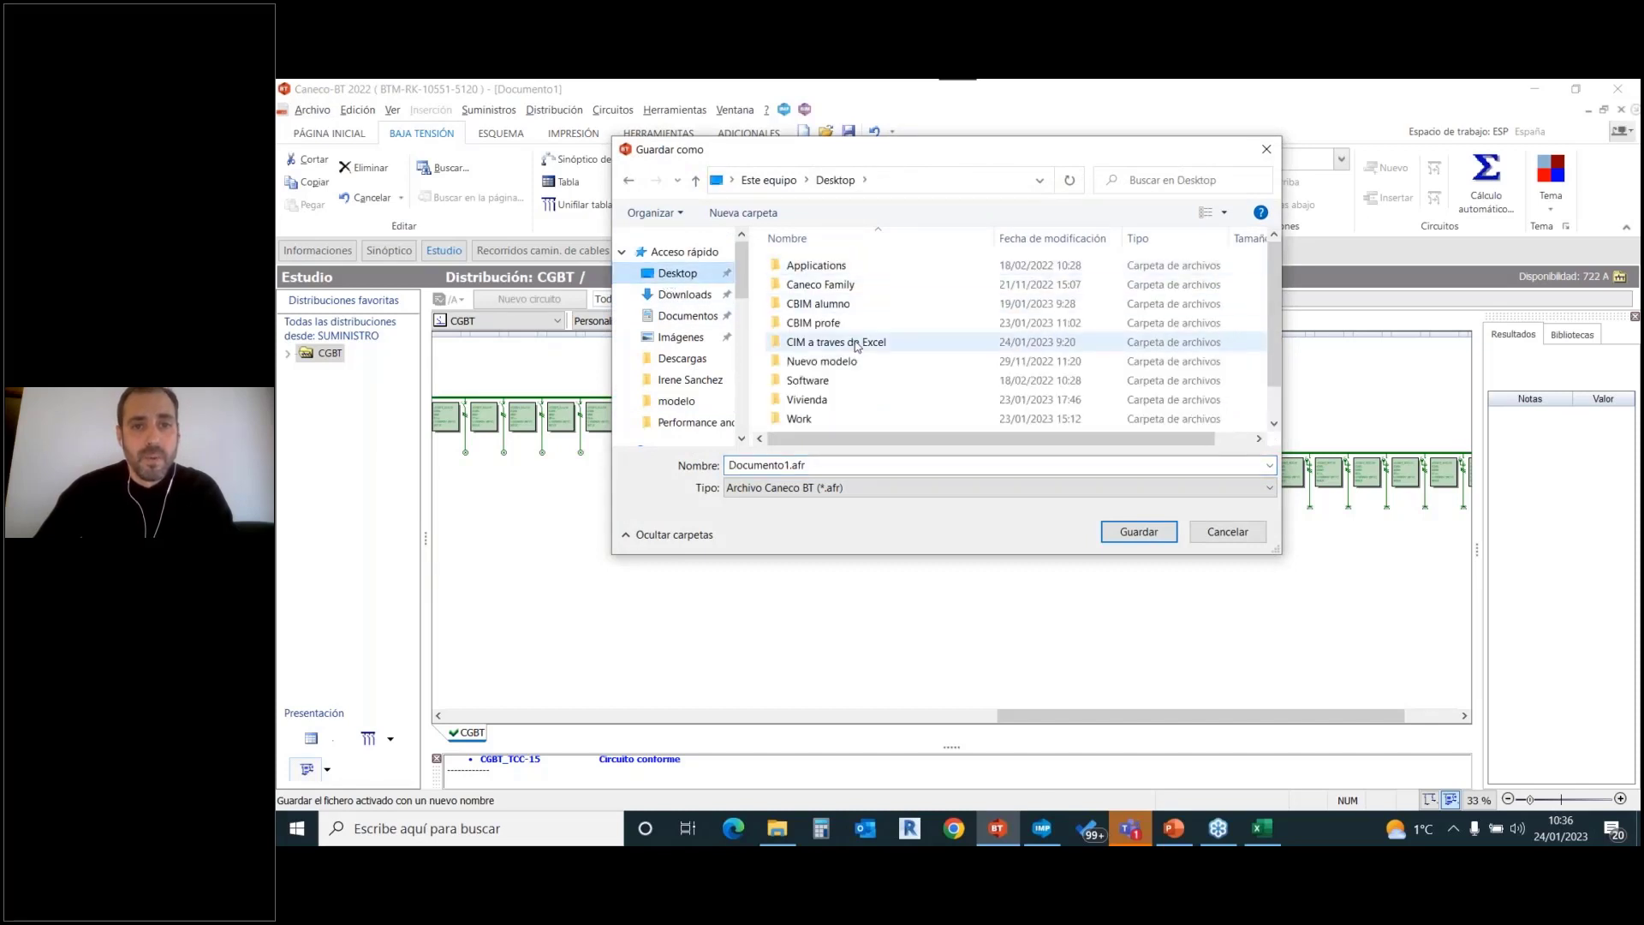
{"action": "double_click", "coordinate": [857, 343]}
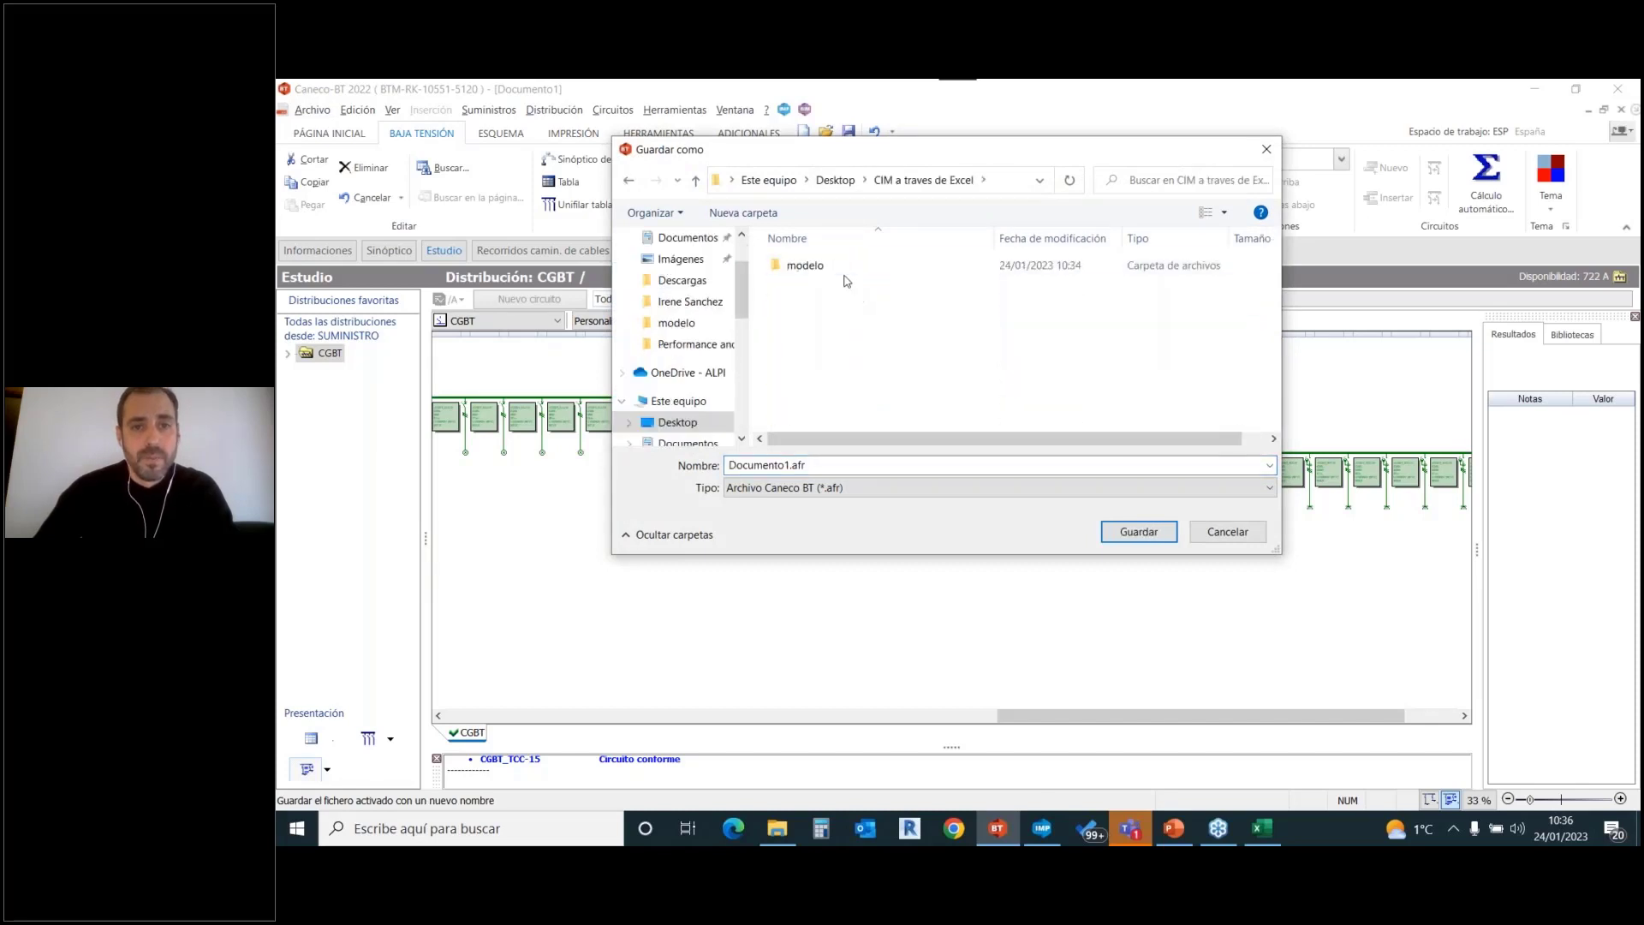
{"action": "double_click", "coordinate": [785, 465]}
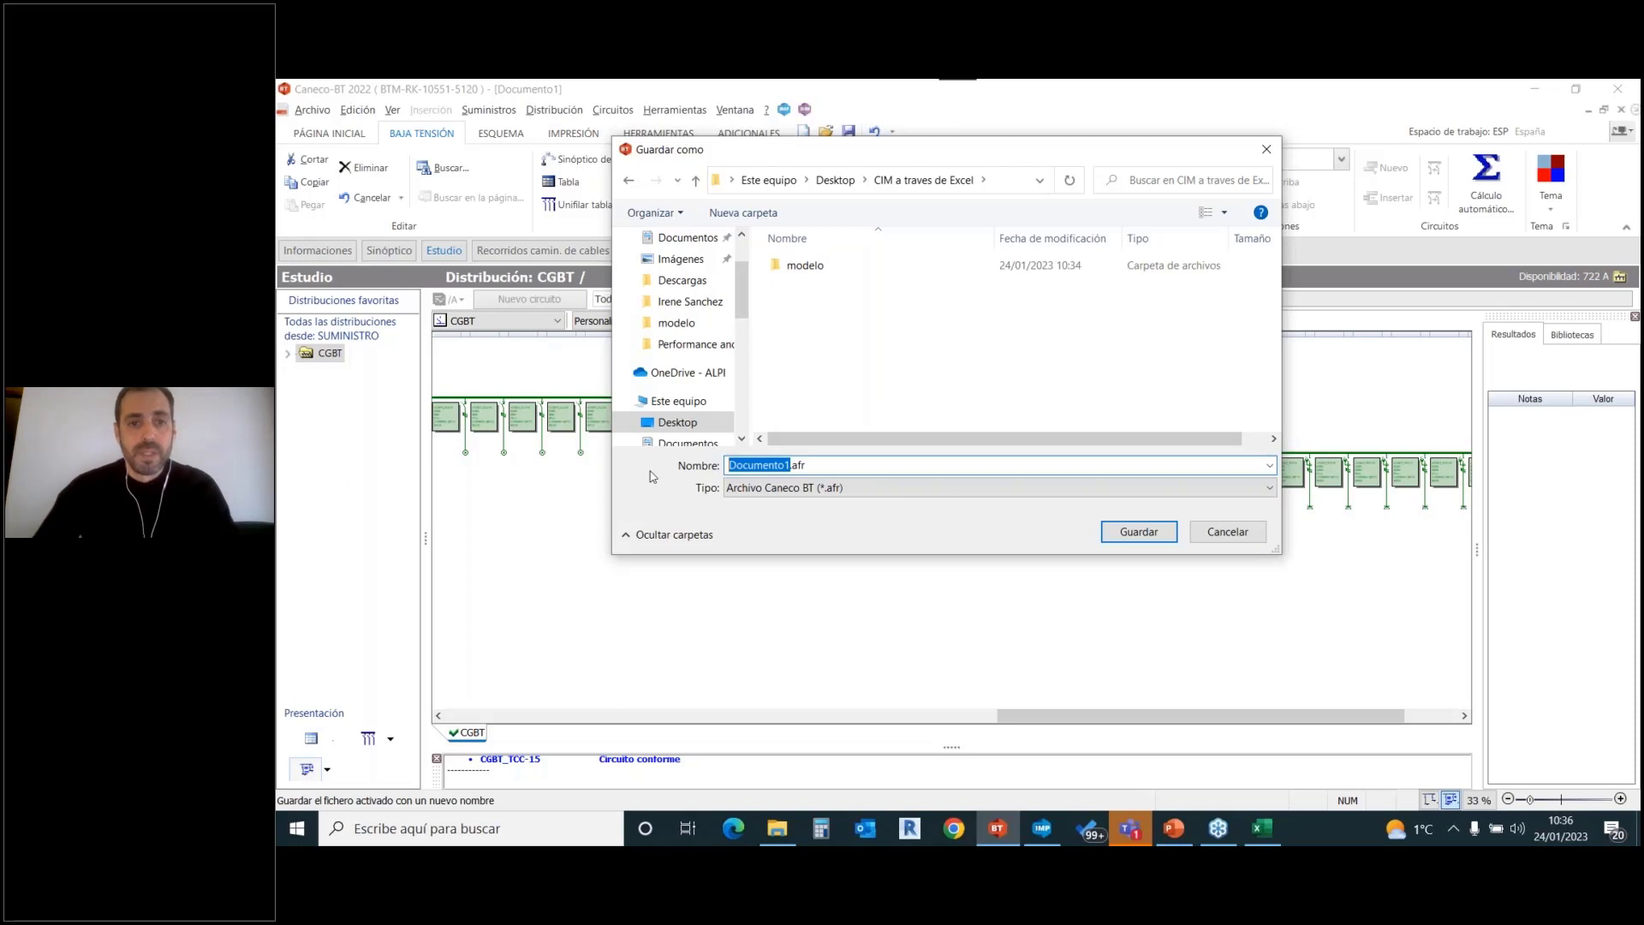
{"action": "type", "text": "Demo"}
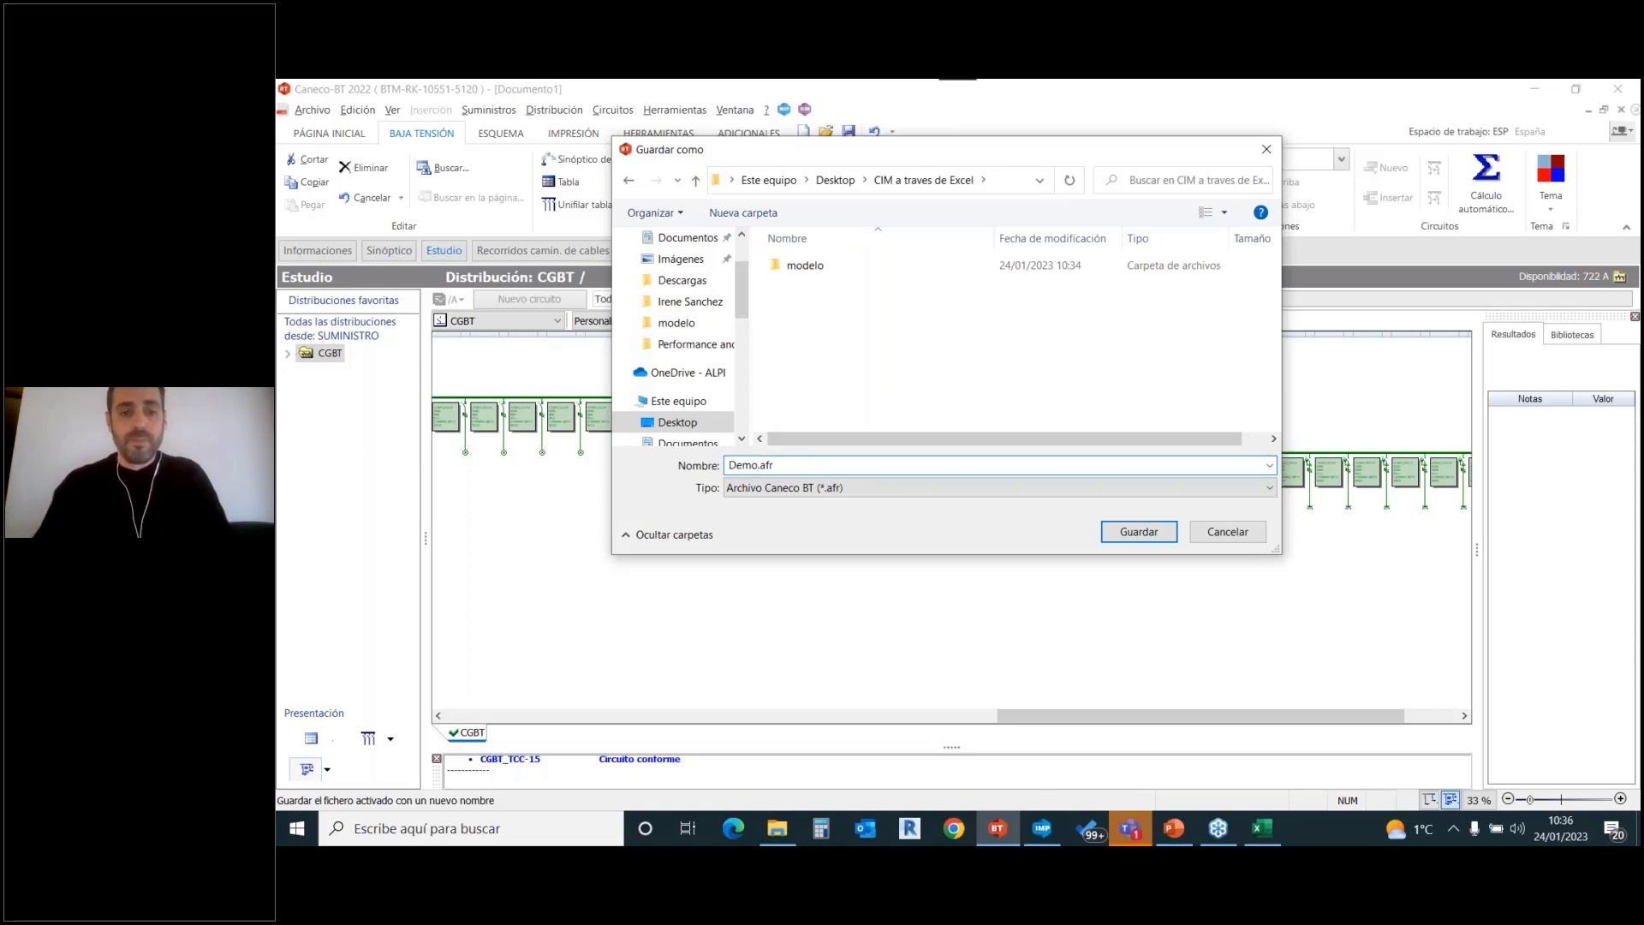
{"action": "type", "text": " proyect"}
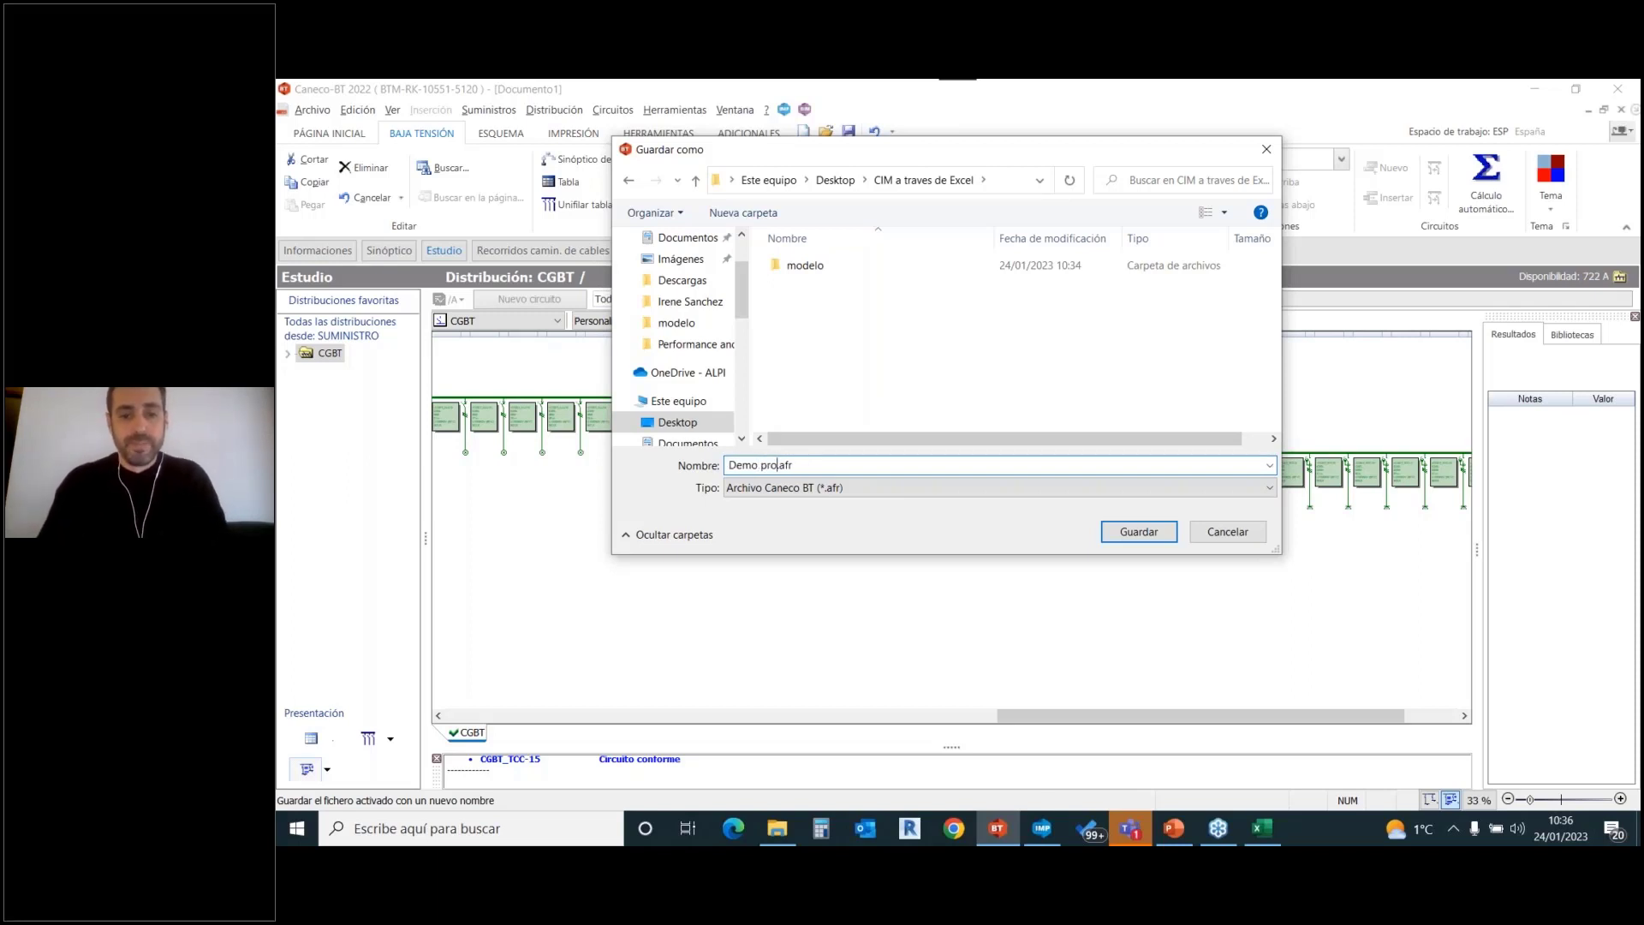
{"action": "left_click", "coordinate": [1139, 532]}
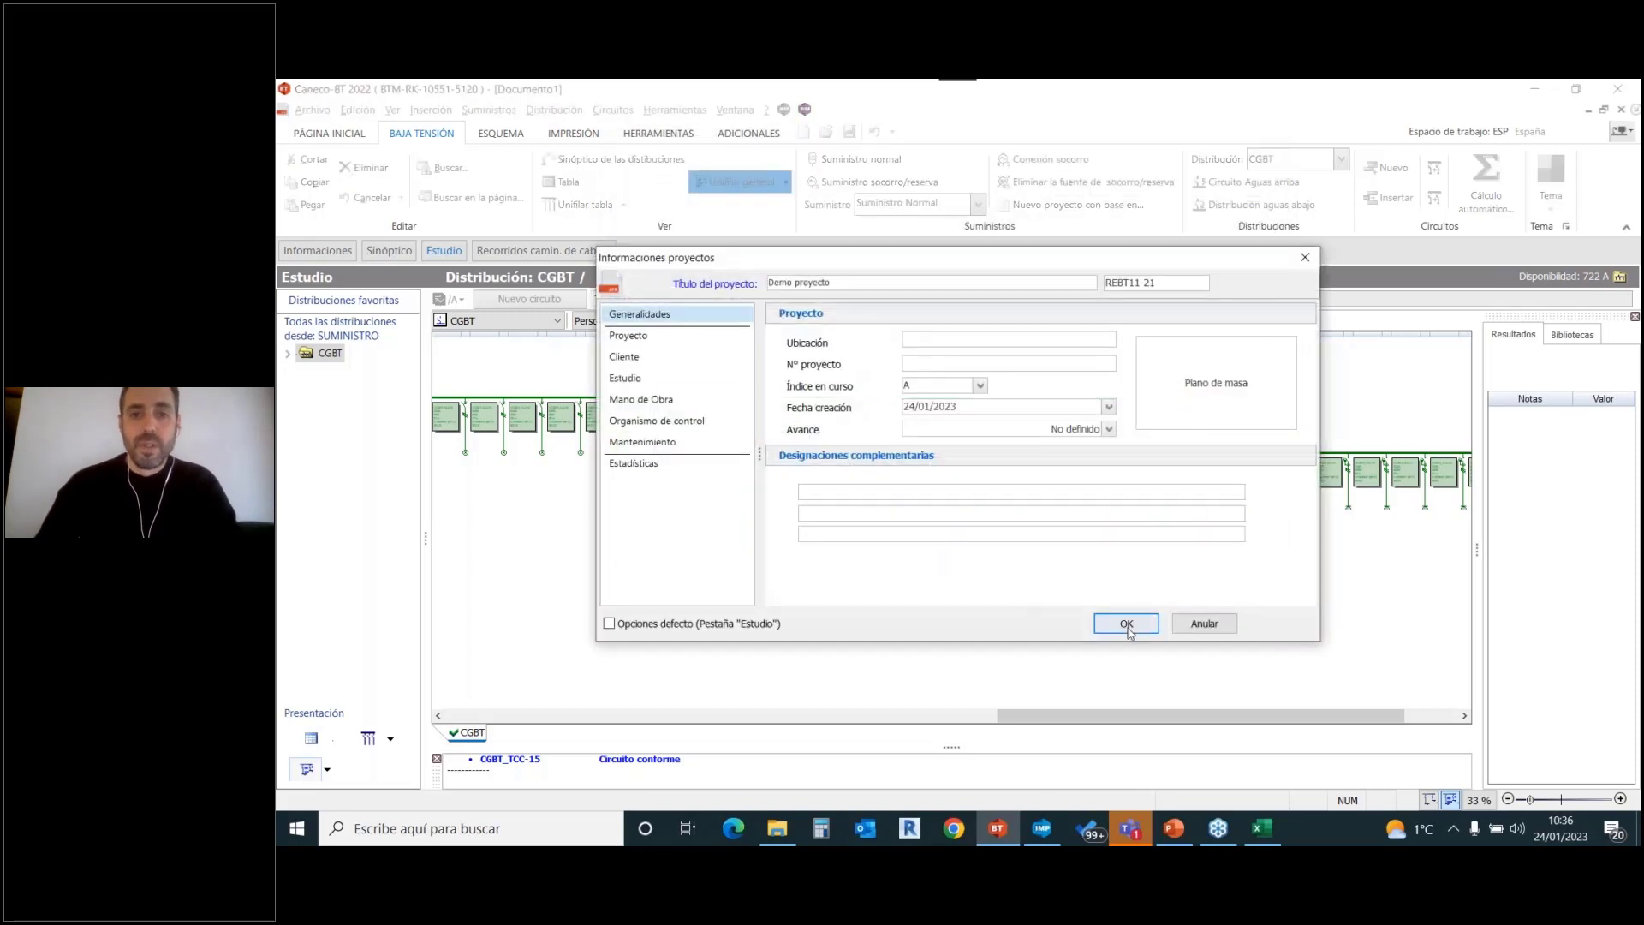
{"action": "left_click", "coordinate": [1122, 618]}
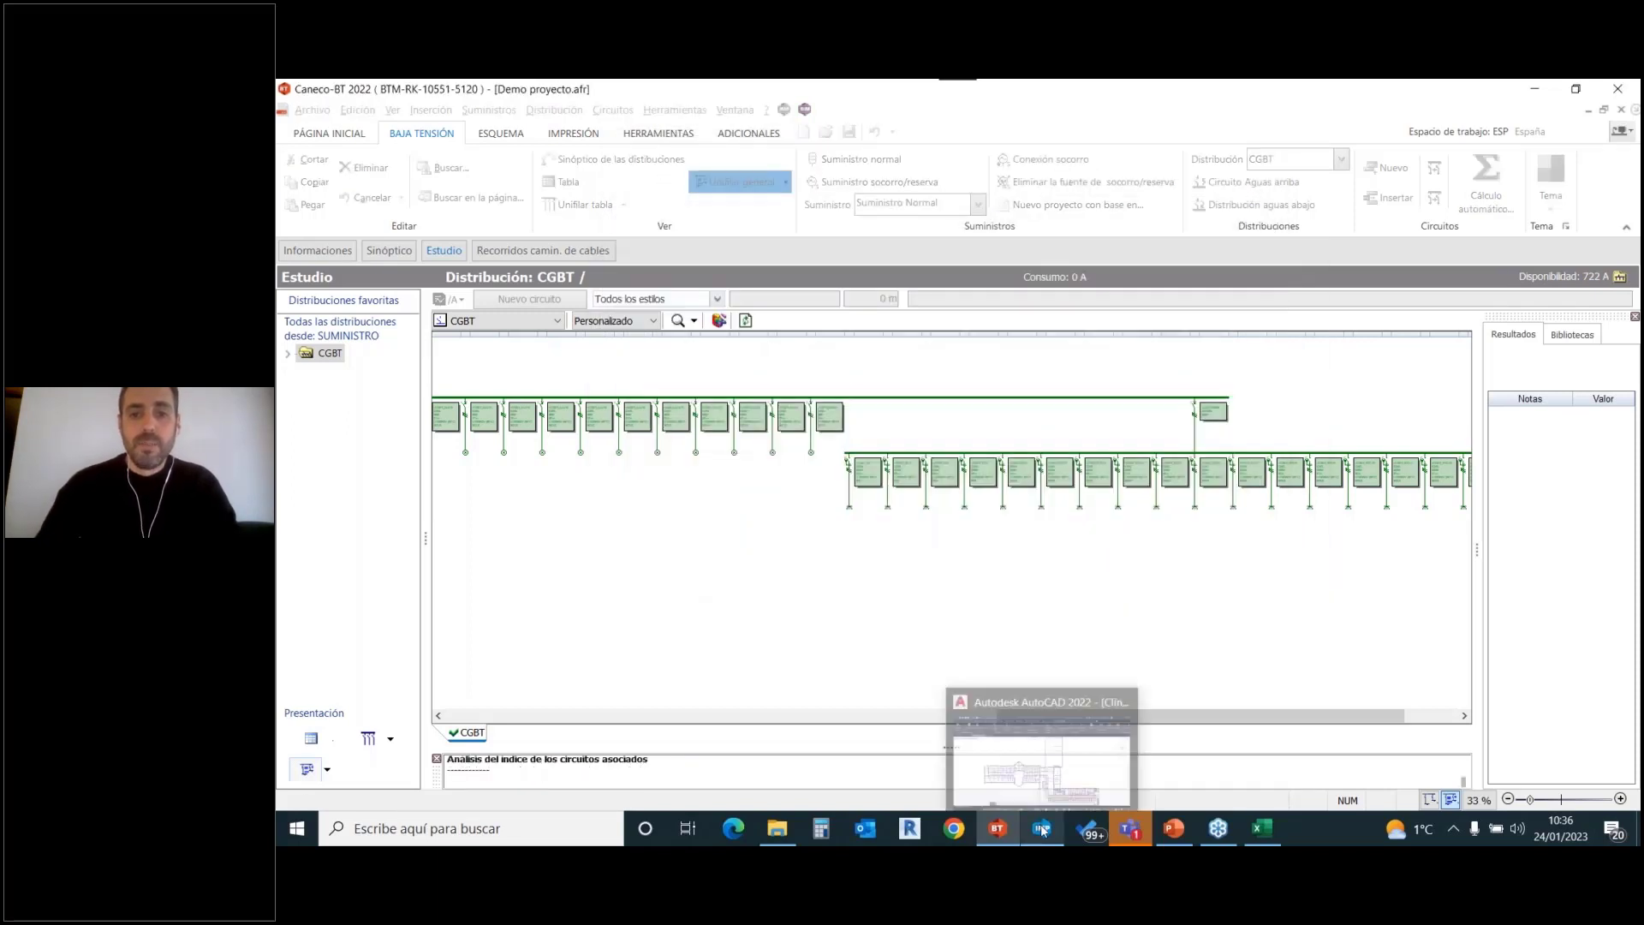
Switch to the clinic plan in AutoCAD and open Demo proyecto.afr for synchronization with a Caneco BT project import.
{"action": "left_click", "coordinate": [1041, 828]}
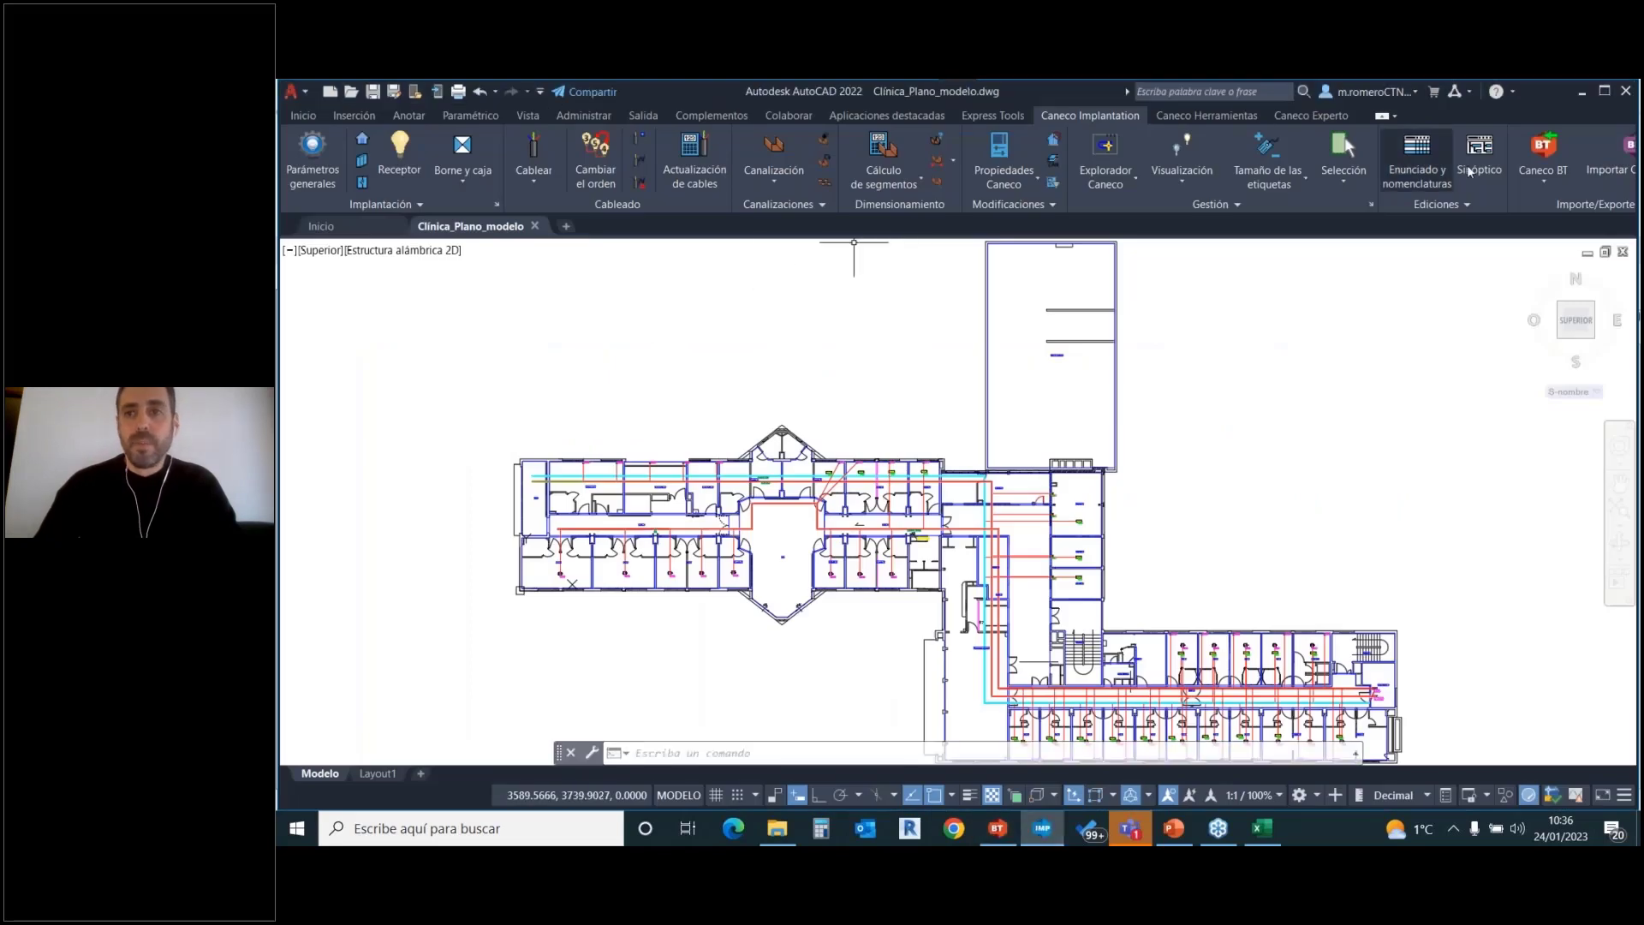
{"action": "left_click", "coordinate": [1544, 178]}
{"action": "left_click", "coordinate": [1548, 209]}
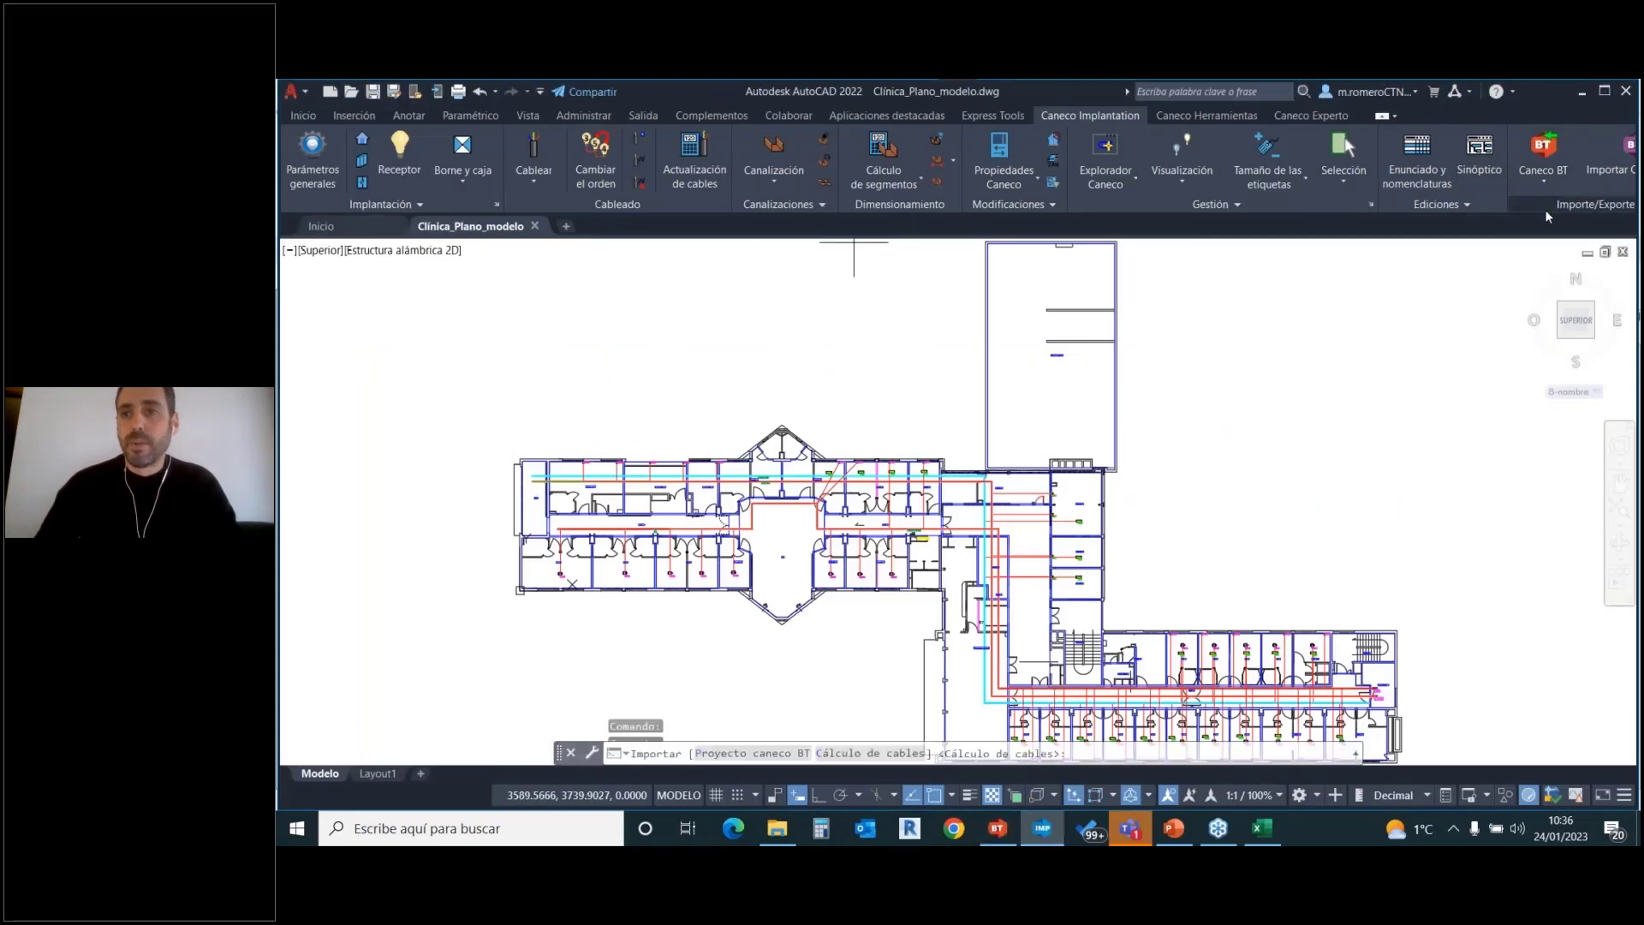
{"action": "left_click", "coordinate": [1524, 285]}
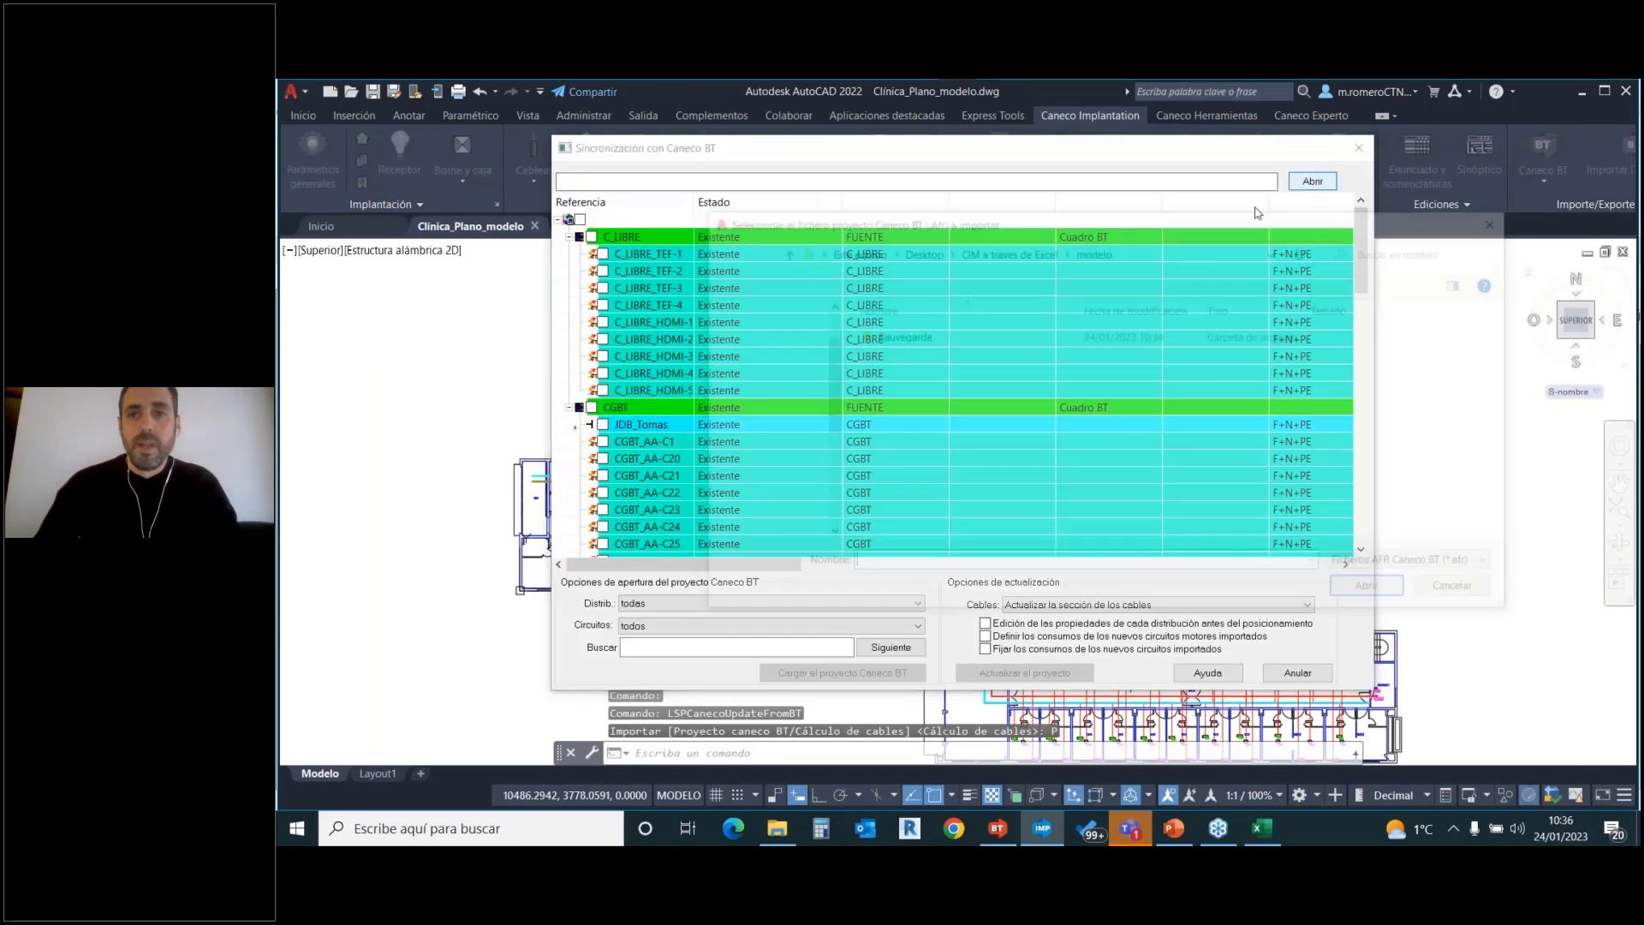
{"action": "left_click", "coordinate": [1019, 250]}
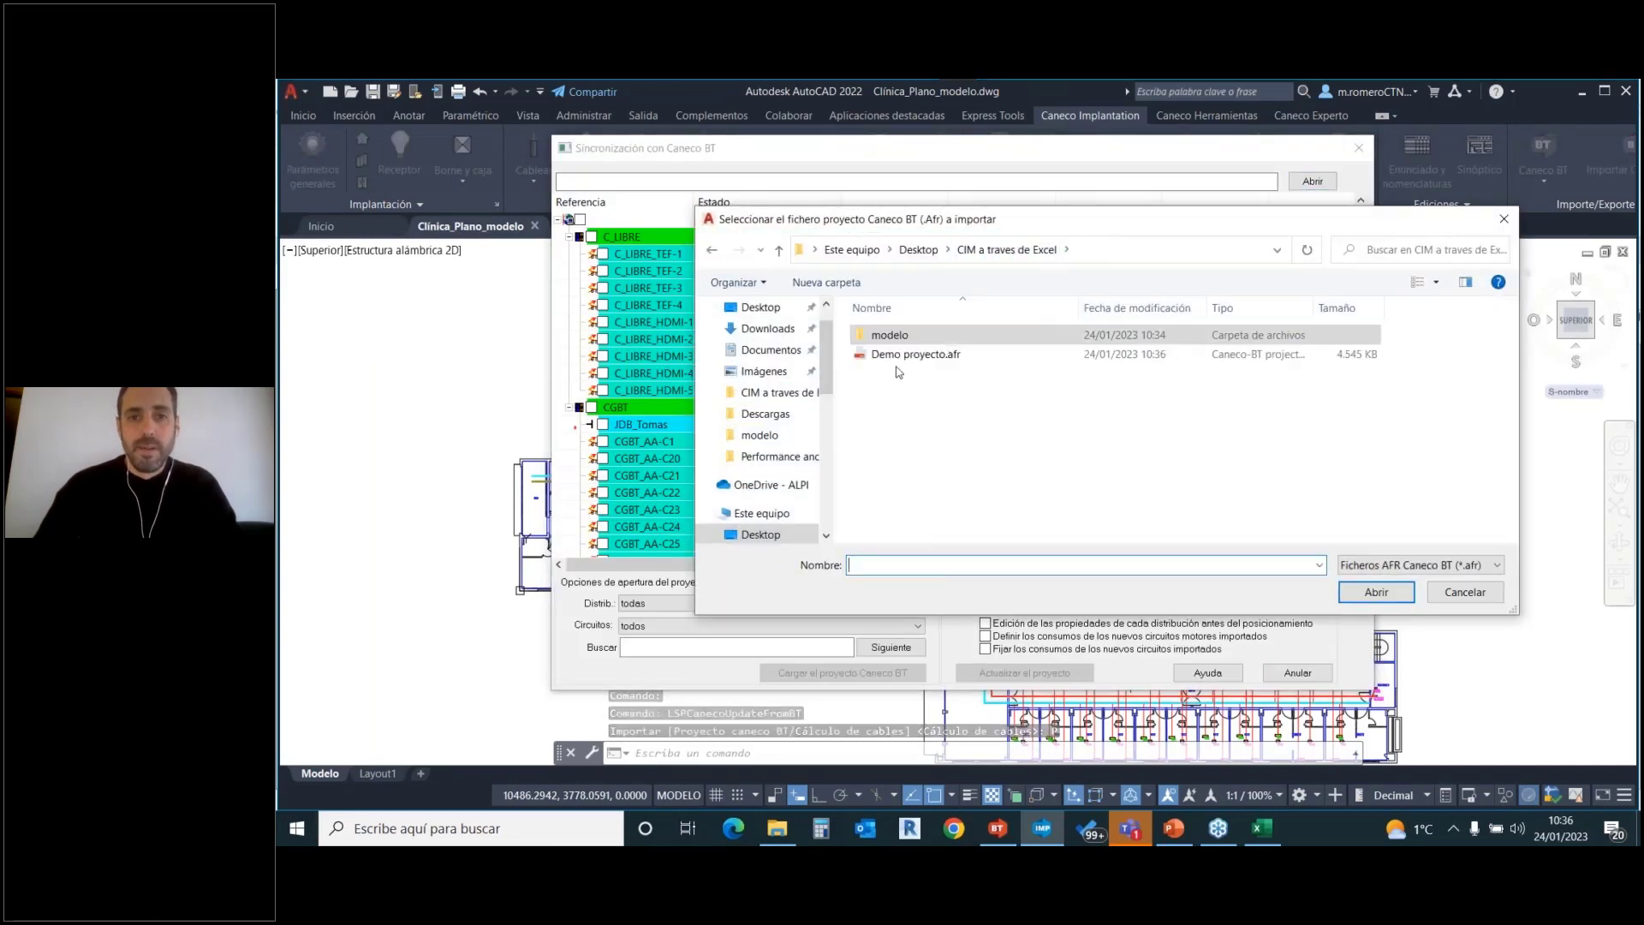
{"action": "left_click", "coordinate": [915, 354]}
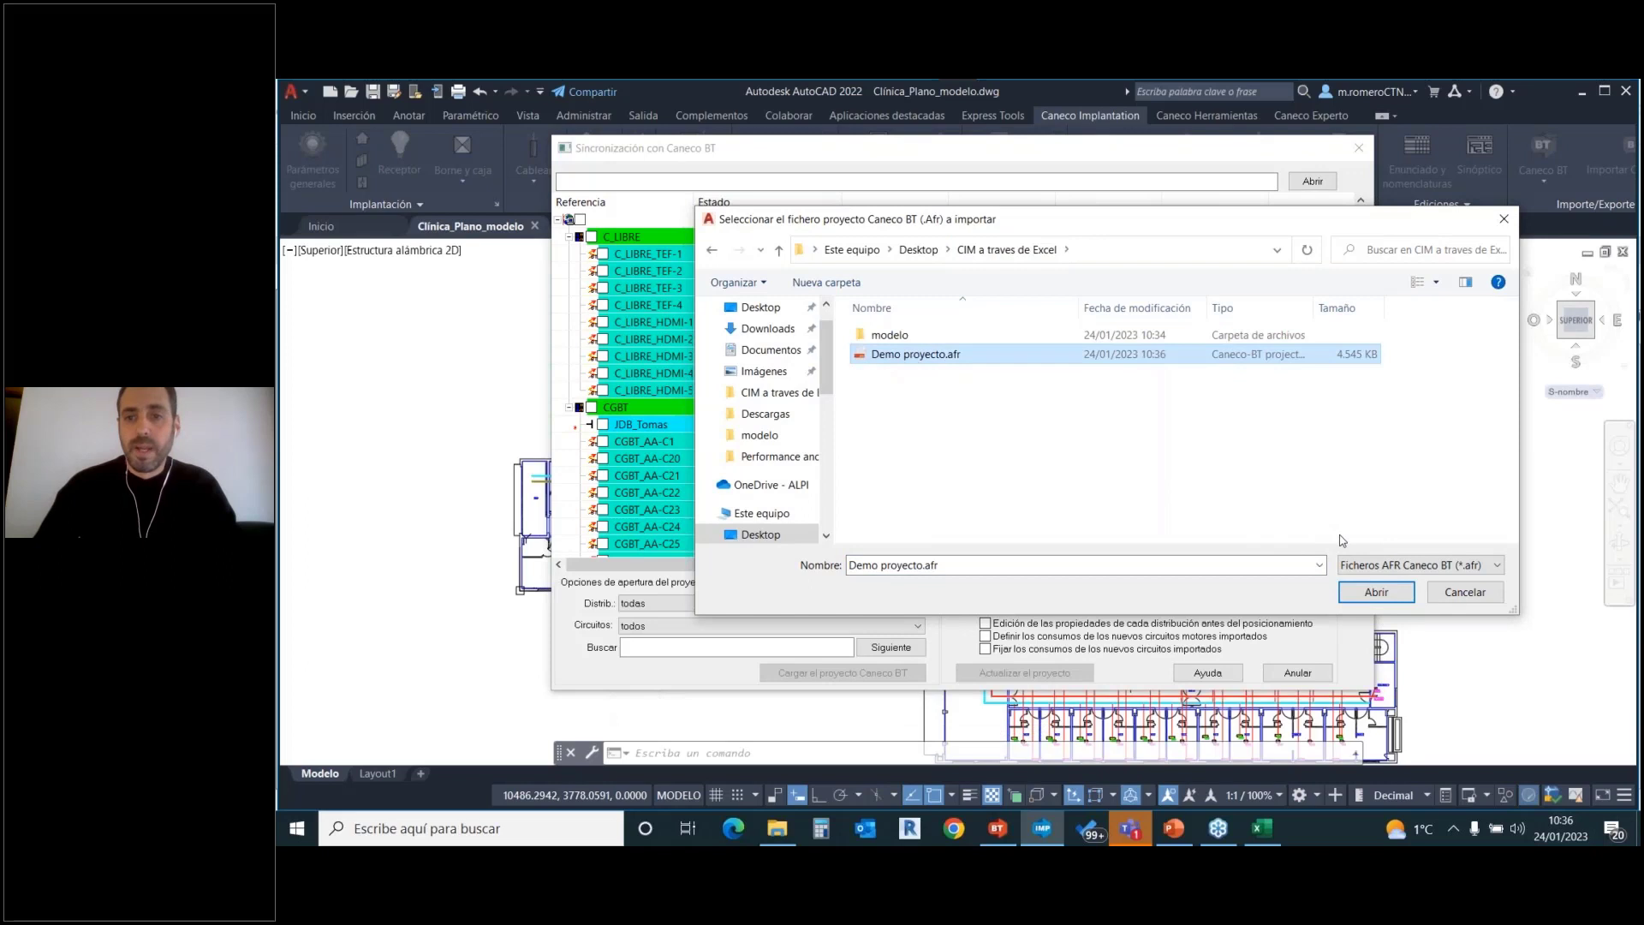
{"action": "left_click", "coordinate": [1375, 592]}
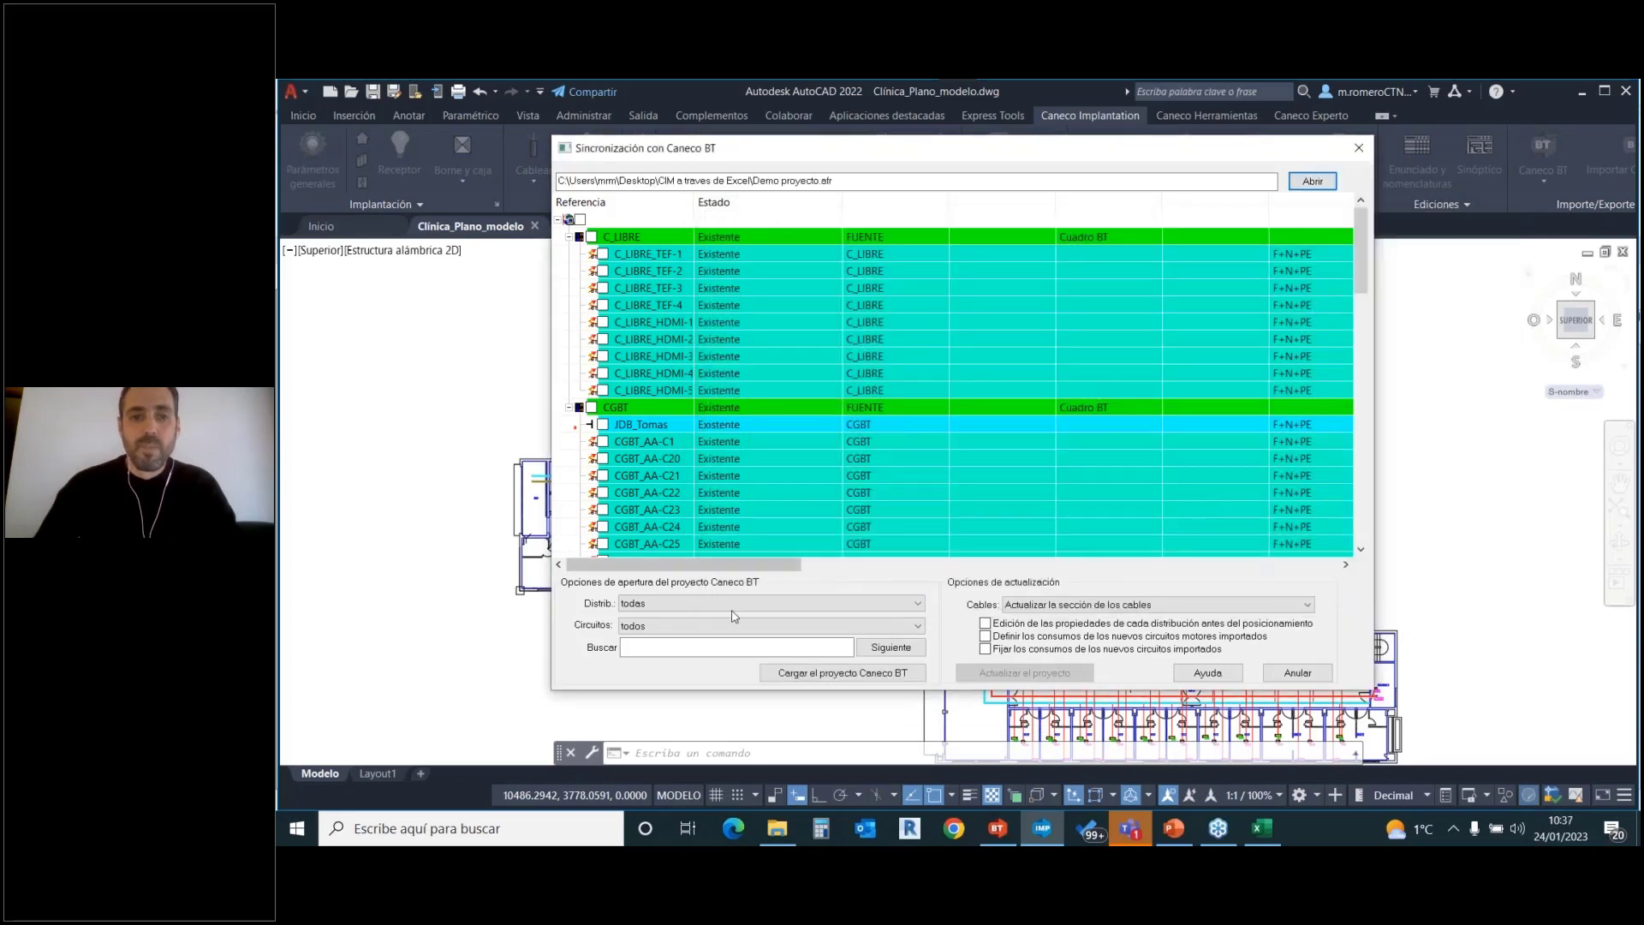
Load the Caneco BT project into the synchronization list, imposing the consumption on all circuits.
{"action": "left_click", "coordinate": [790, 673]}
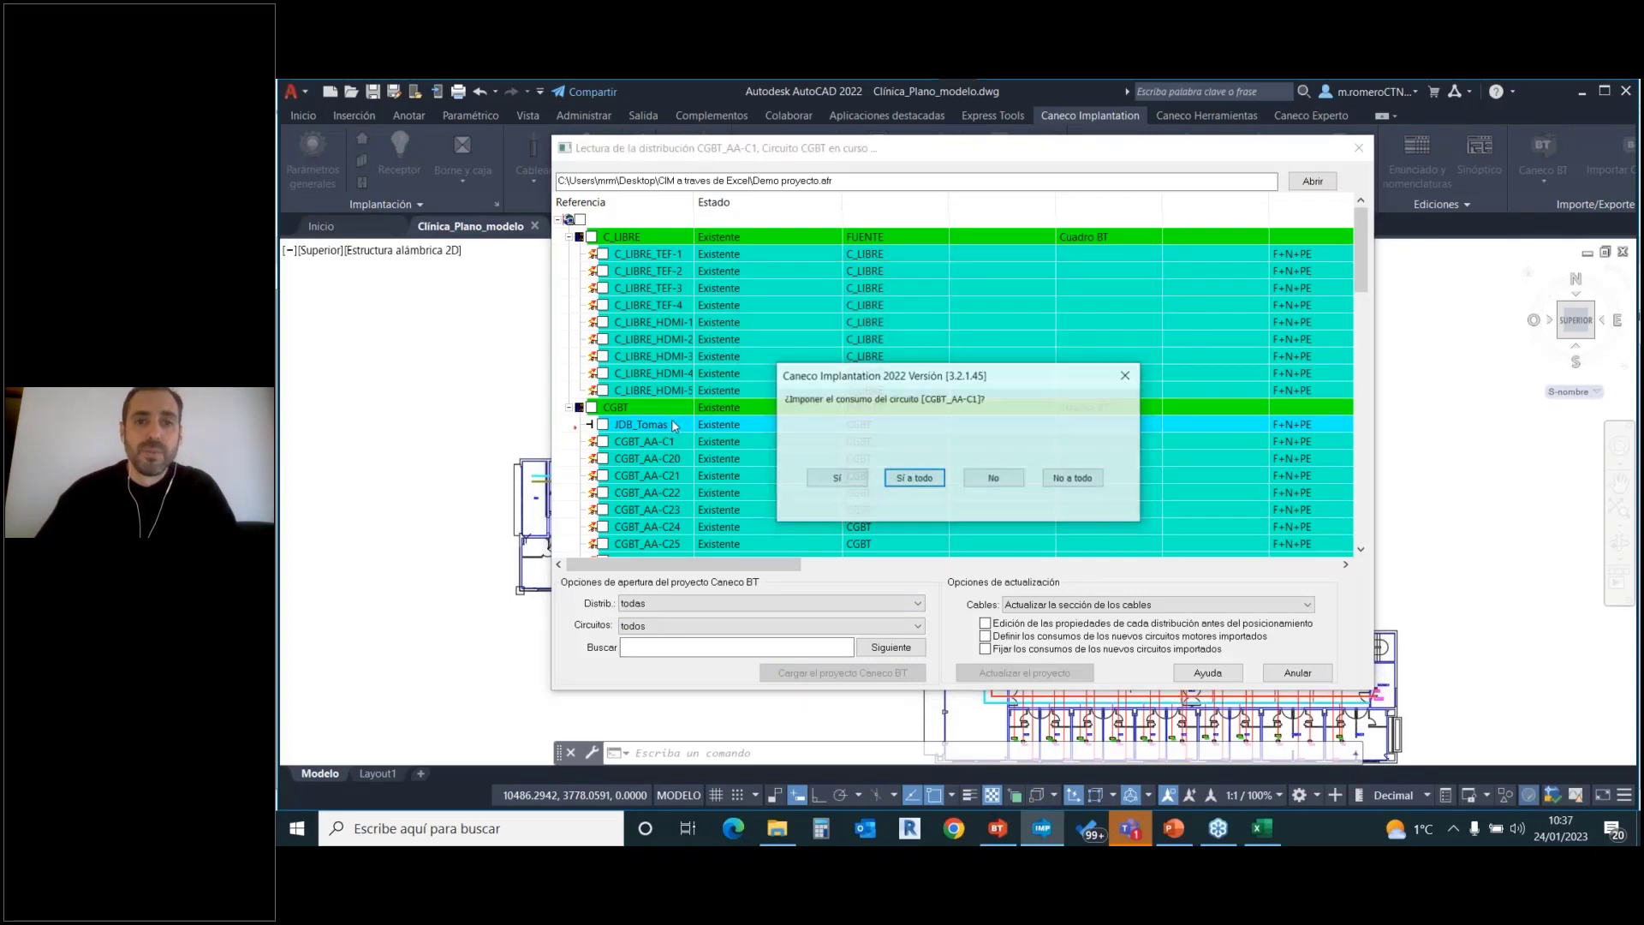
{"action": "left_click", "coordinate": [913, 482]}
{"action": "left_click", "coordinate": [1017, 496]}
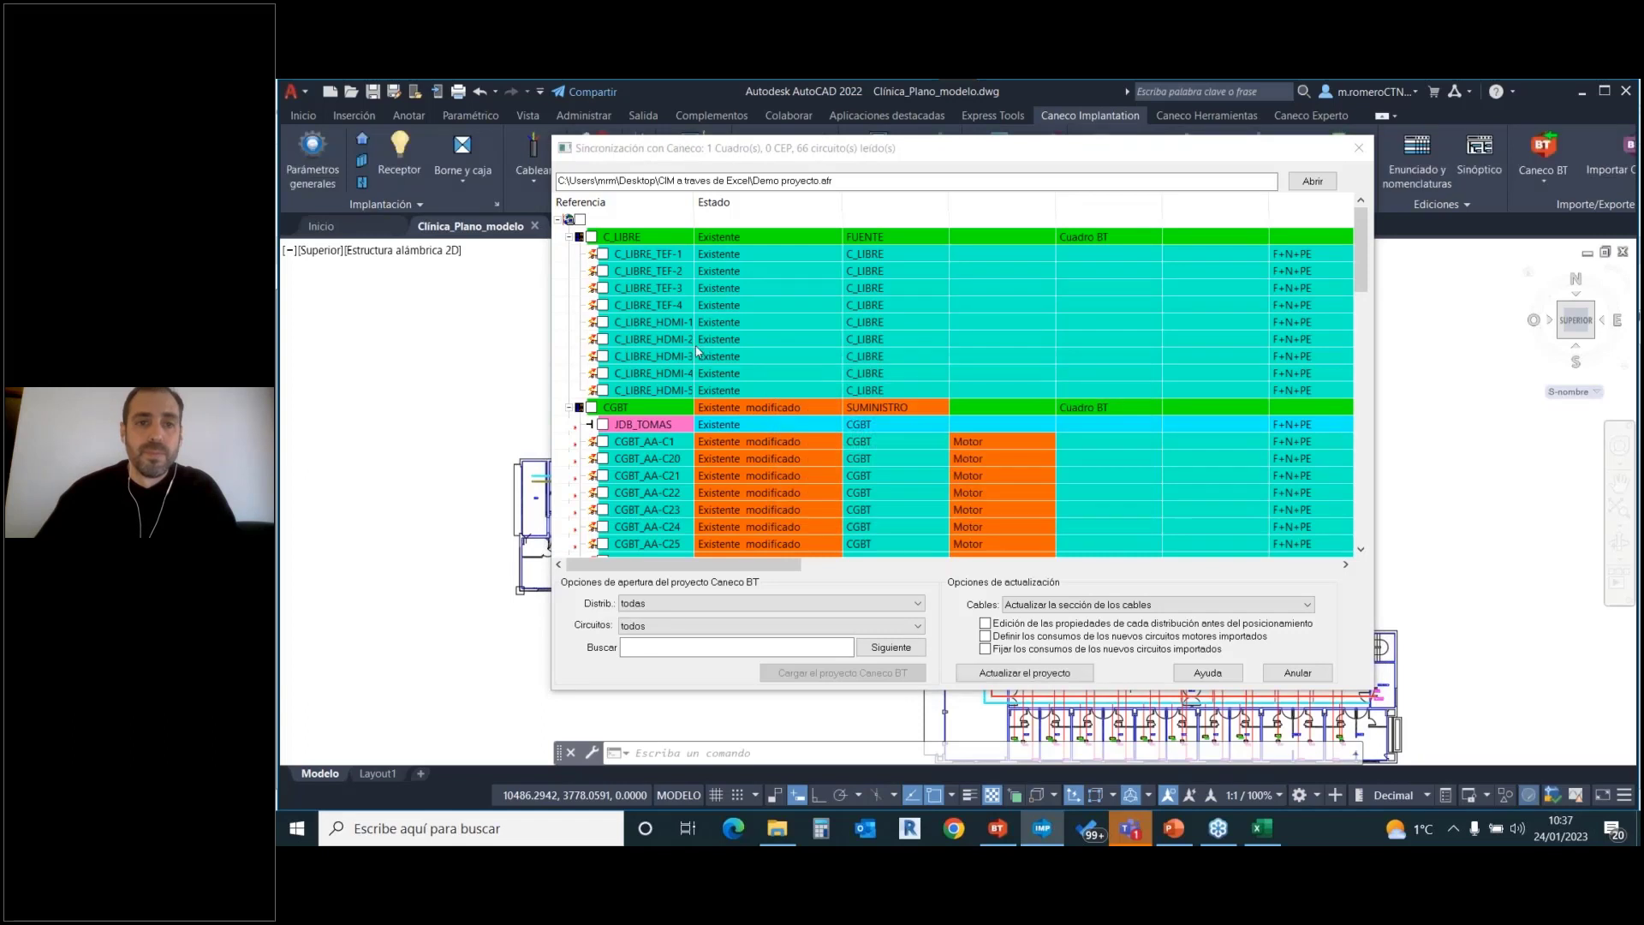
Update the project with every listed item except SUMINISTRO, then check and close the cable import report.
{"action": "left_click", "coordinate": [581, 220]}
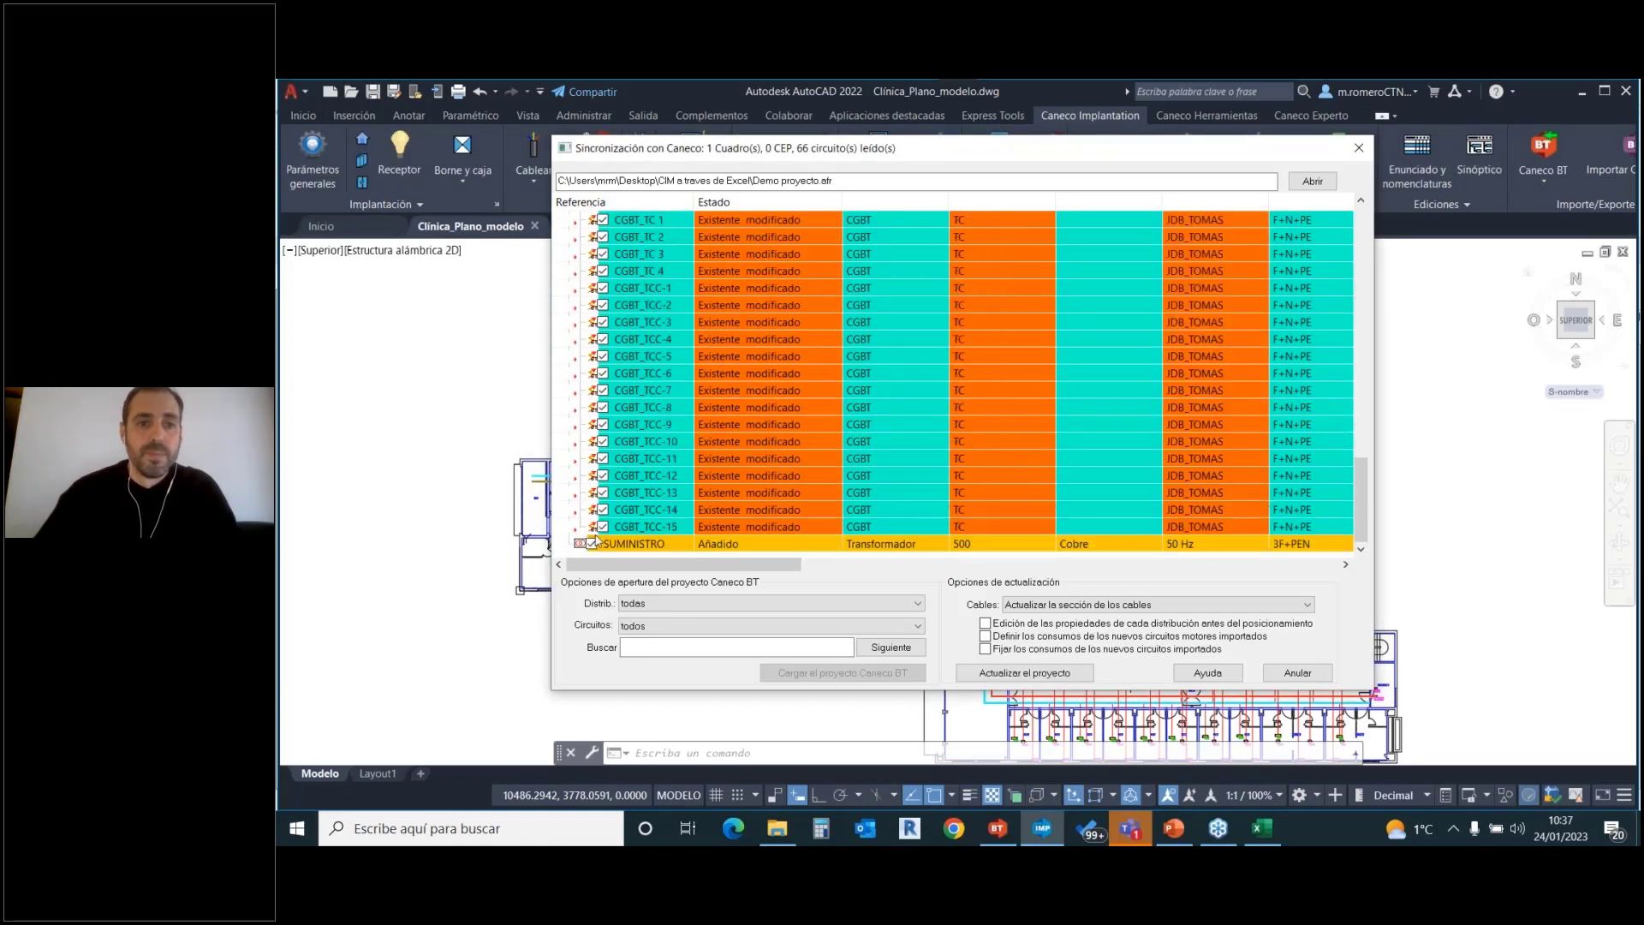
{"action": "left_click", "coordinate": [591, 543]}
{"action": "left_click", "coordinate": [1067, 676]}
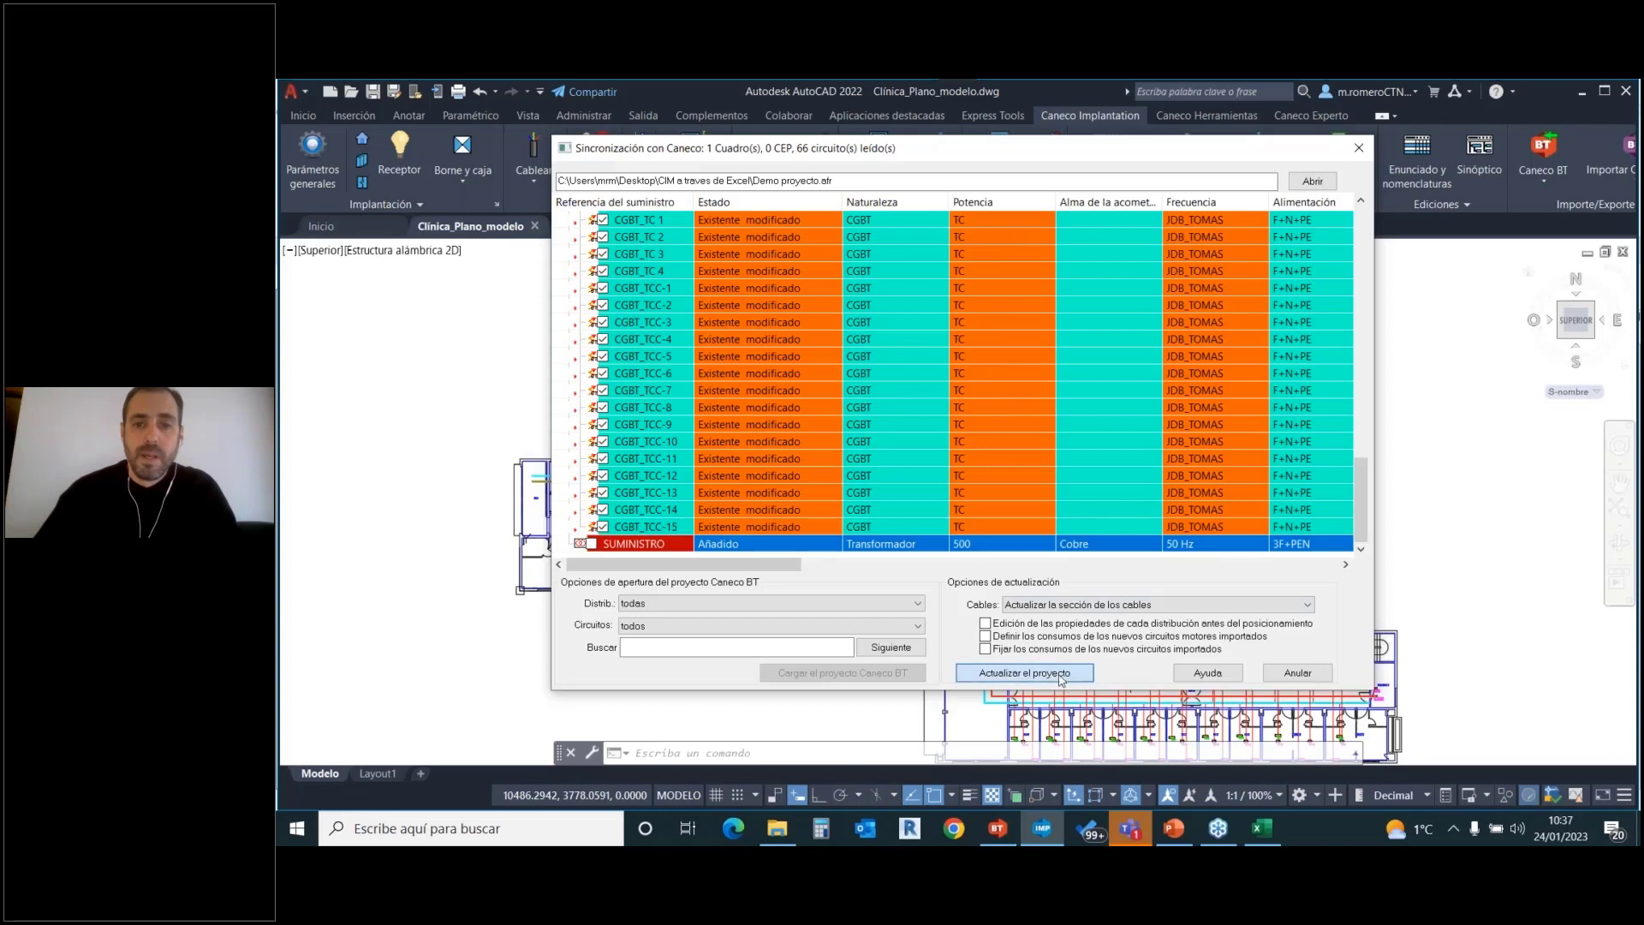
{"action": "key", "text": "Return"}
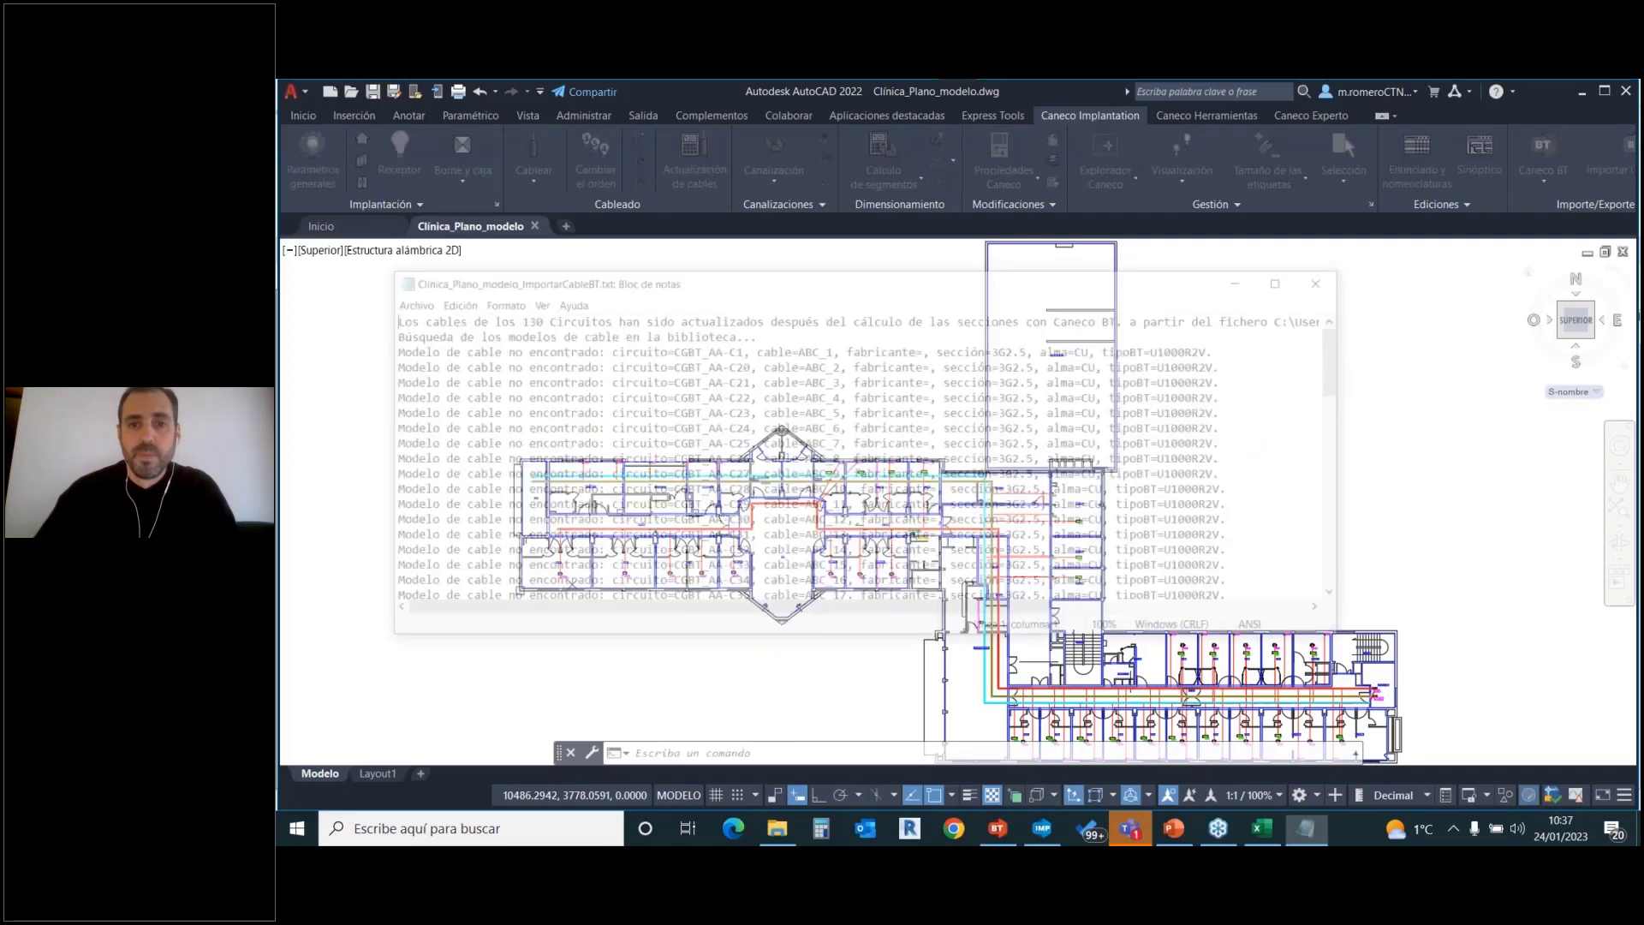
{"action": "scroll", "coordinate": [1006, 444], "scroll_direction": "down", "scroll_amount": 10}
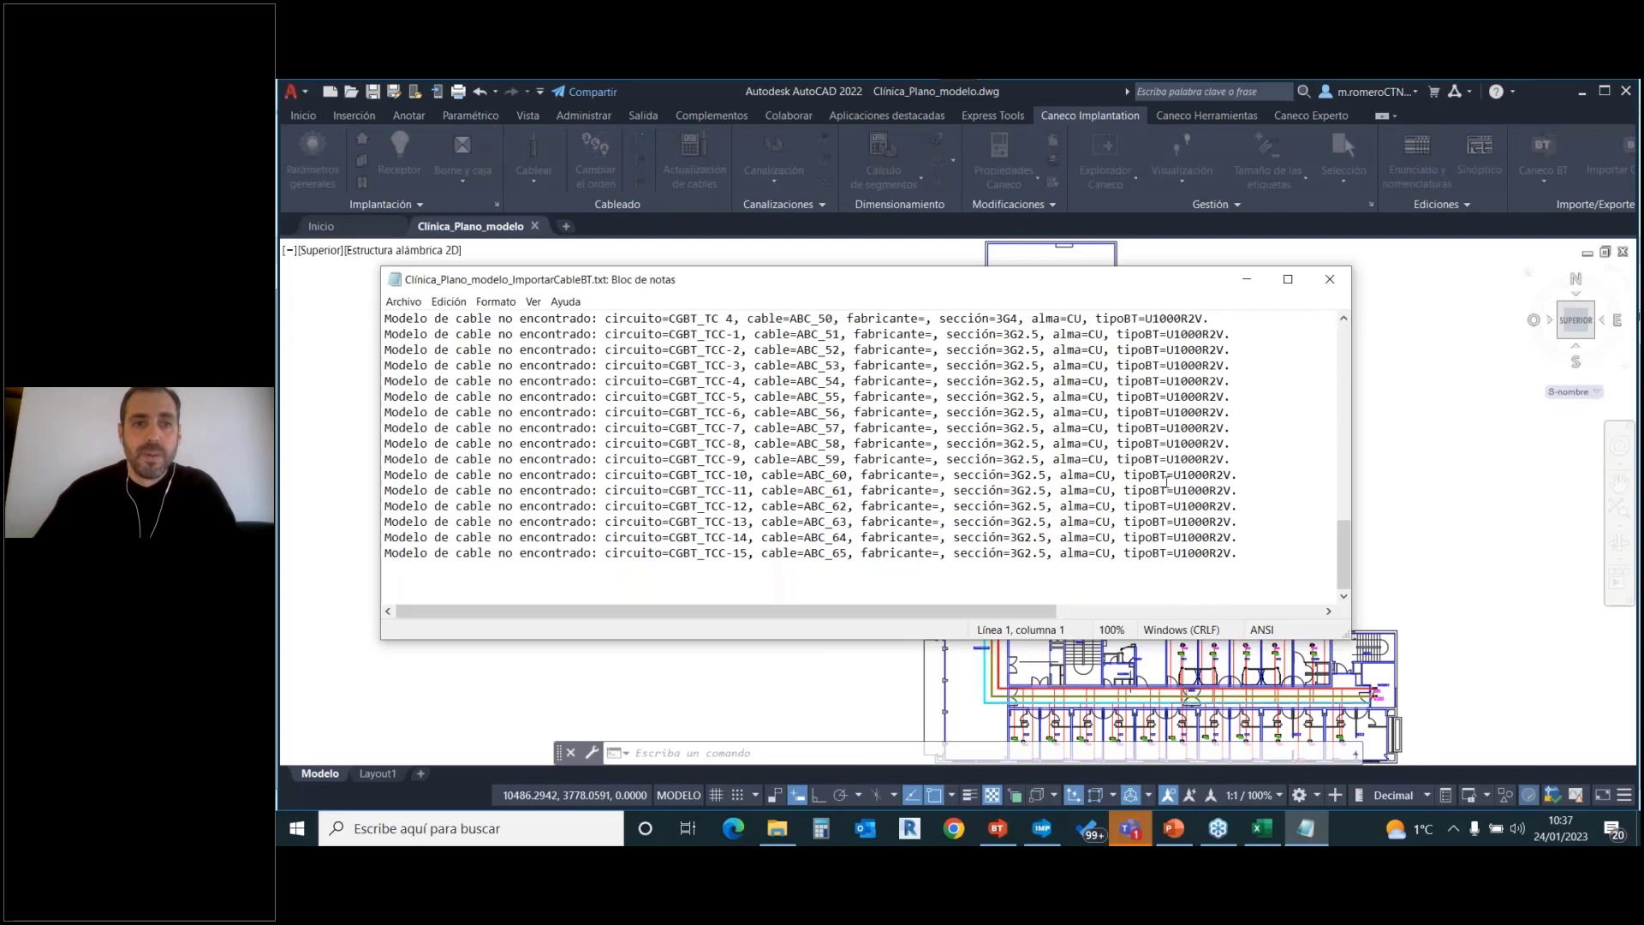
{"action": "left_click", "coordinate": [1329, 281]}
{"action": "left_click", "coordinate": [1017, 505]}
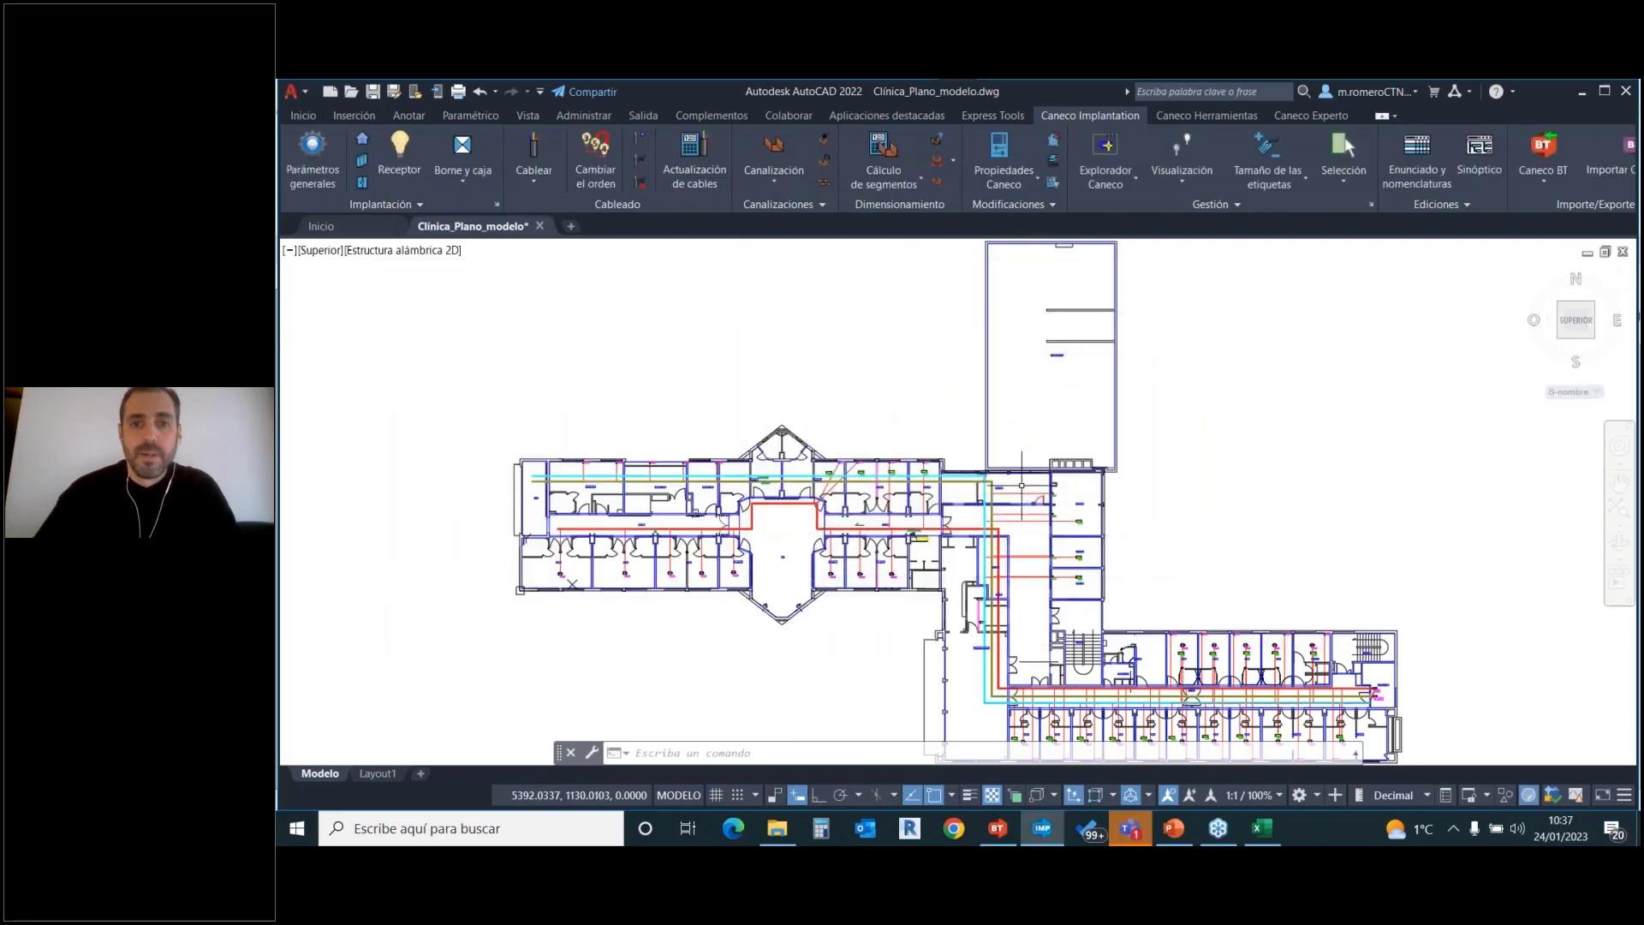
Query the cables passing through corridor tray CHC4, arrange them in 2 layers and validate the section drawing.
{"action": "middle_click_drag", "start_coordinate": [1052, 651], "coordinate": [1053, 626]}
{"action": "scroll", "coordinate": [1053, 626], "scroll_direction": "up", "scroll_amount": 5}
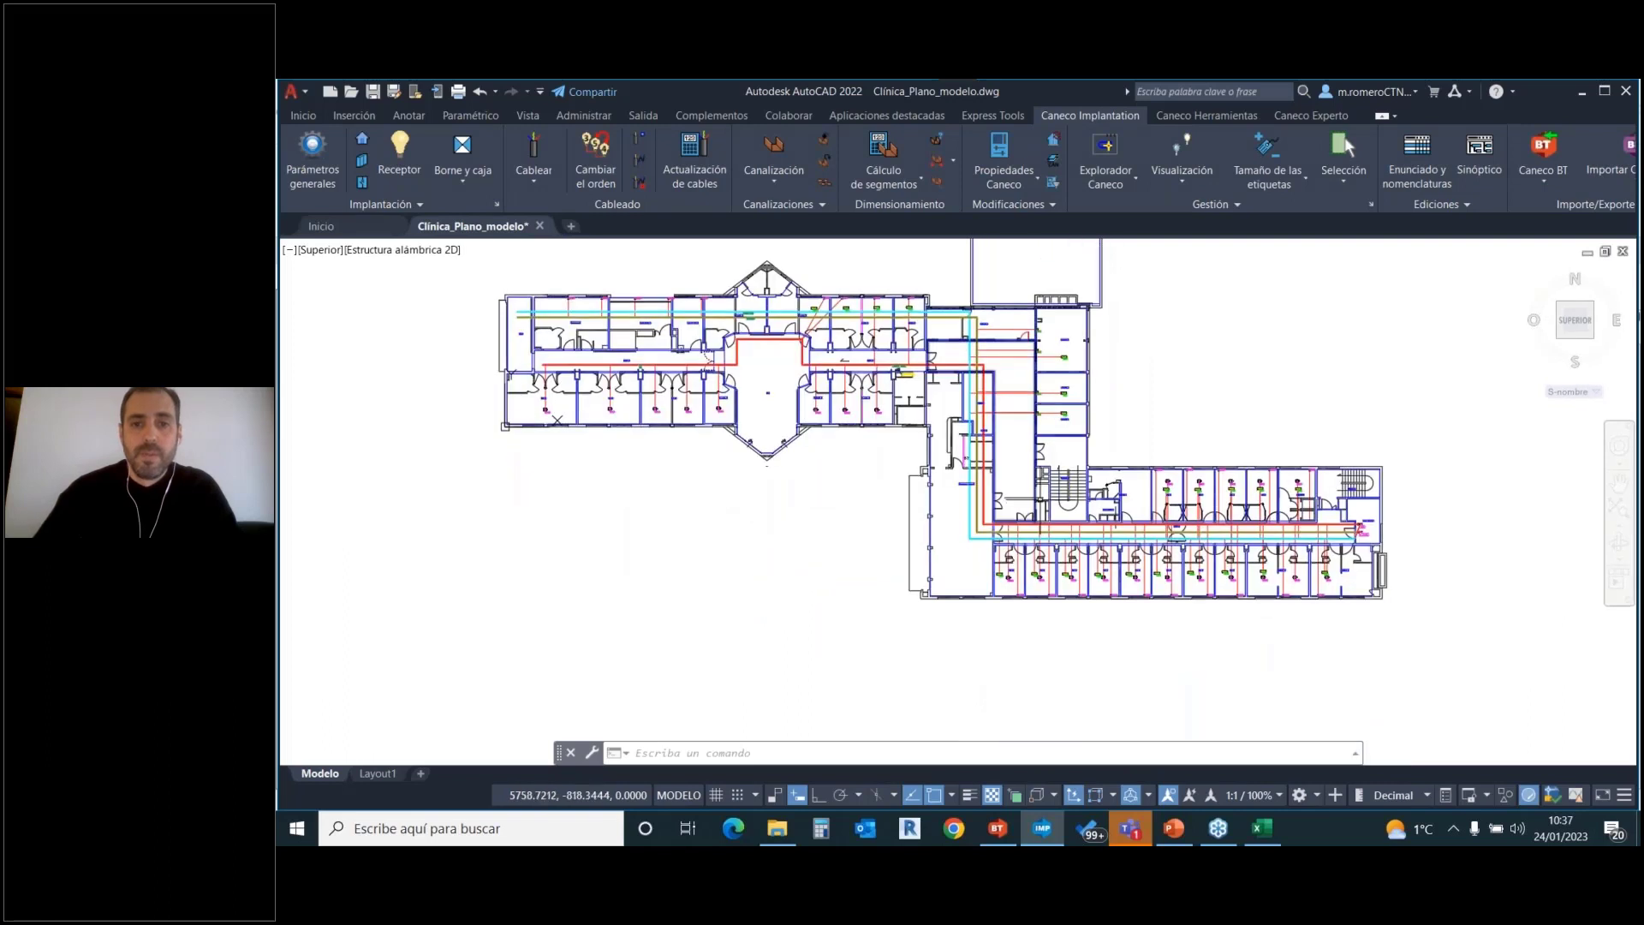
{"action": "middle_click_drag", "start_coordinate": [1173, 567], "coordinate": [942, 549]}
{"action": "scroll", "coordinate": [947, 548], "scroll_direction": "up", "scroll_amount": 1}
{"action": "left_click", "coordinate": [936, 140]}
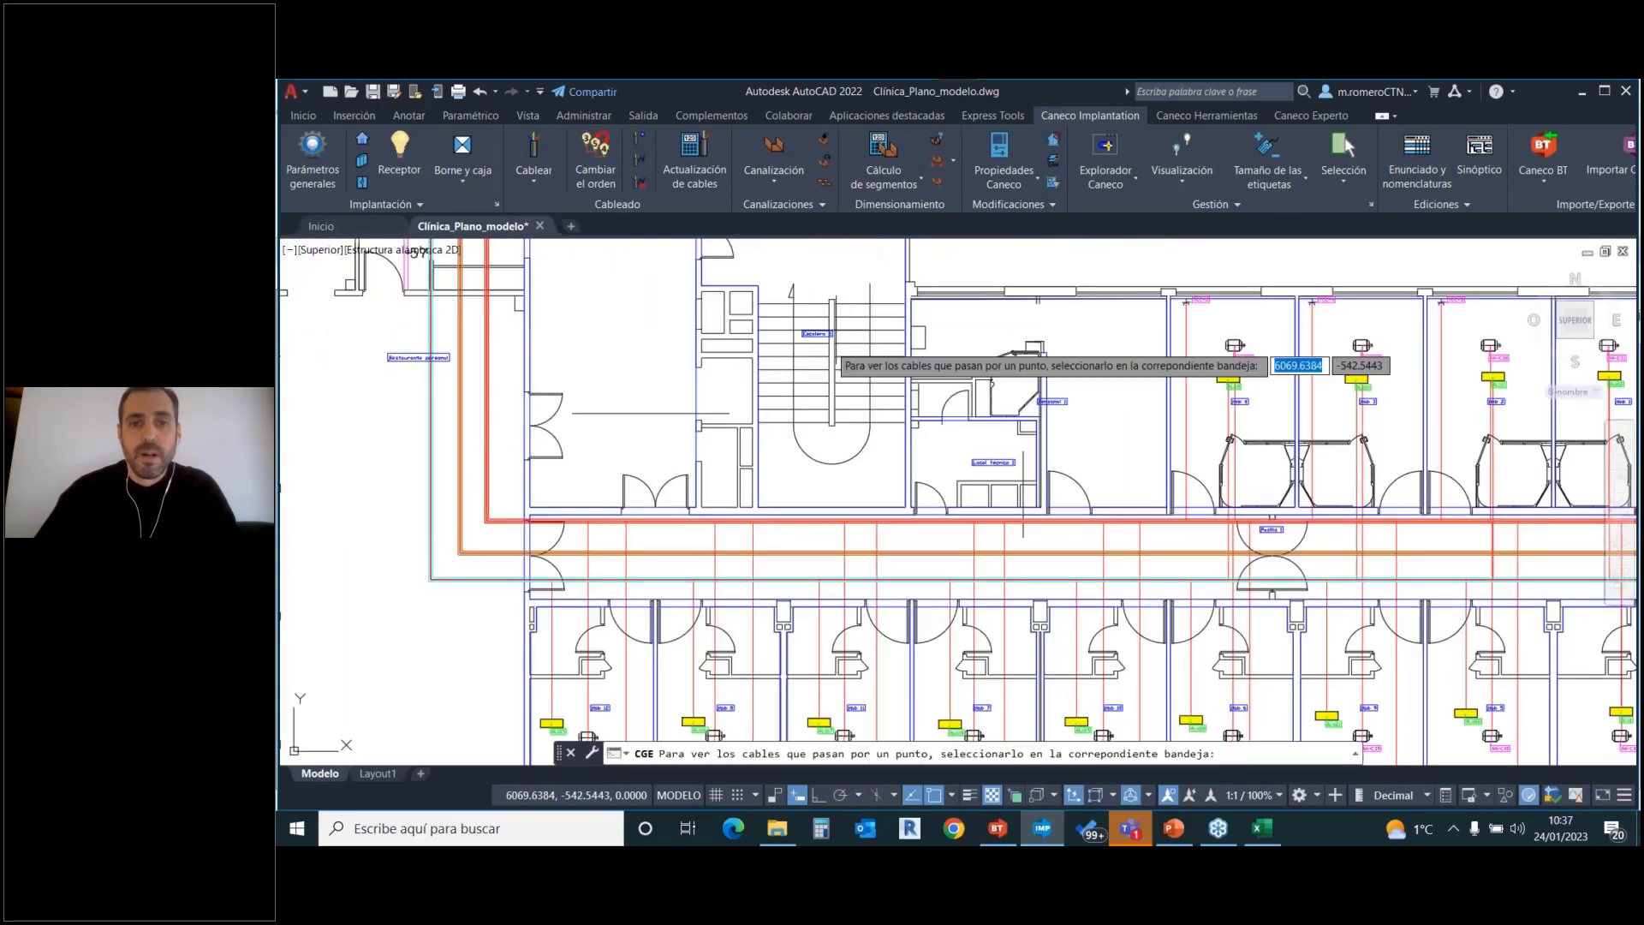
{"action": "left_click", "coordinate": [893, 519]}
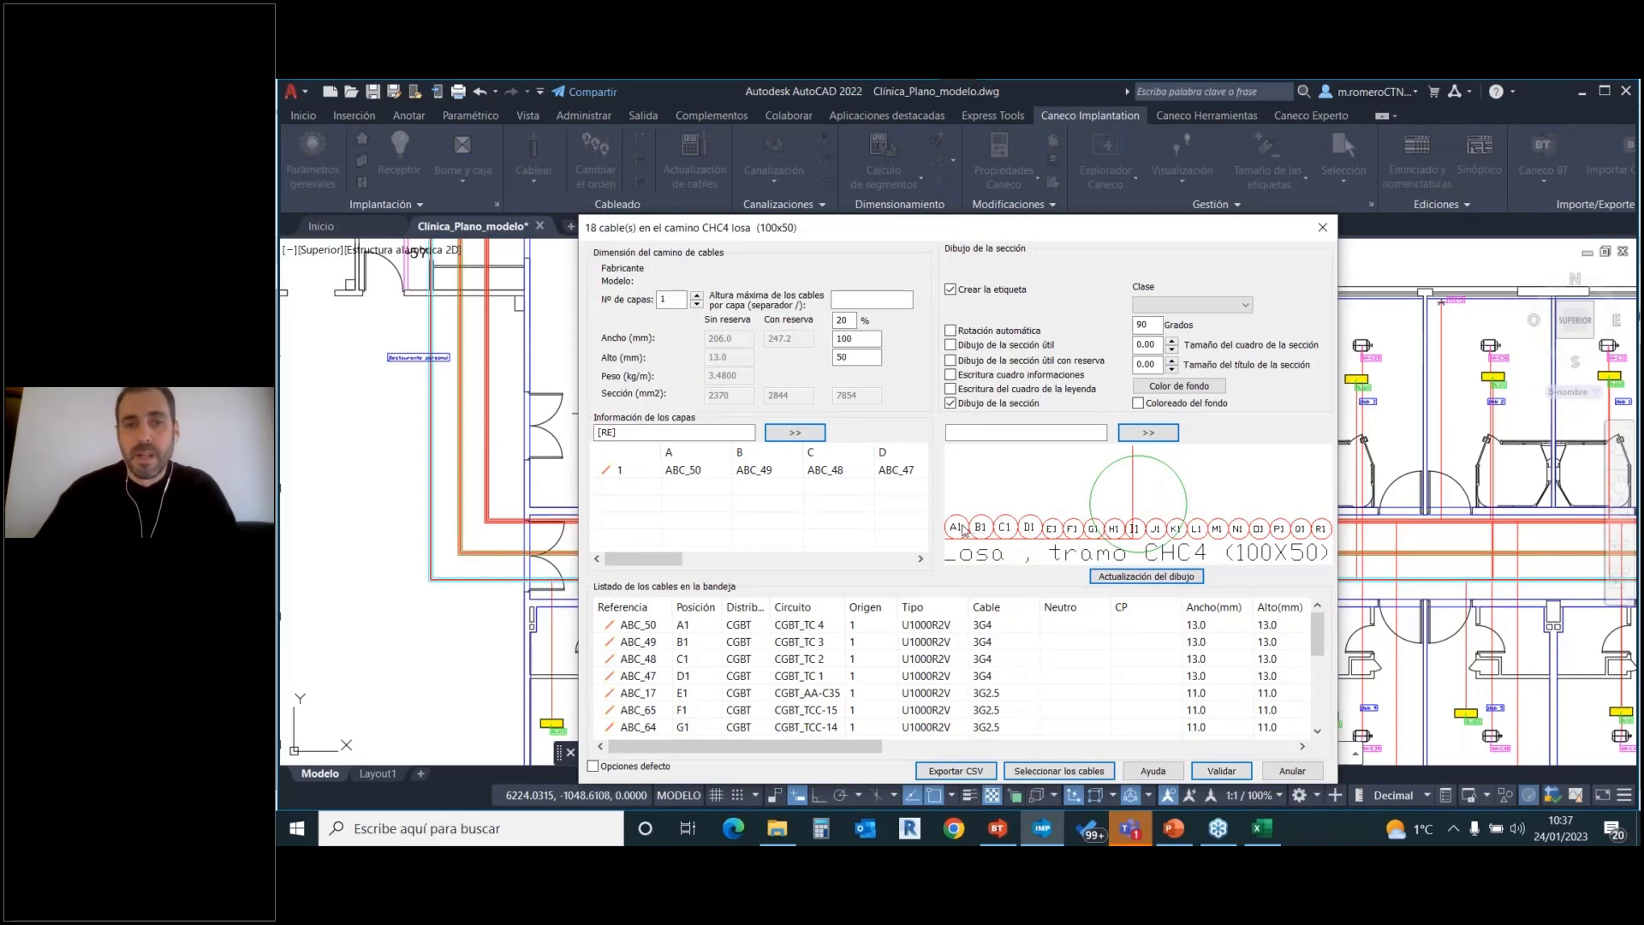
{"action": "left_click", "coordinate": [697, 296]}
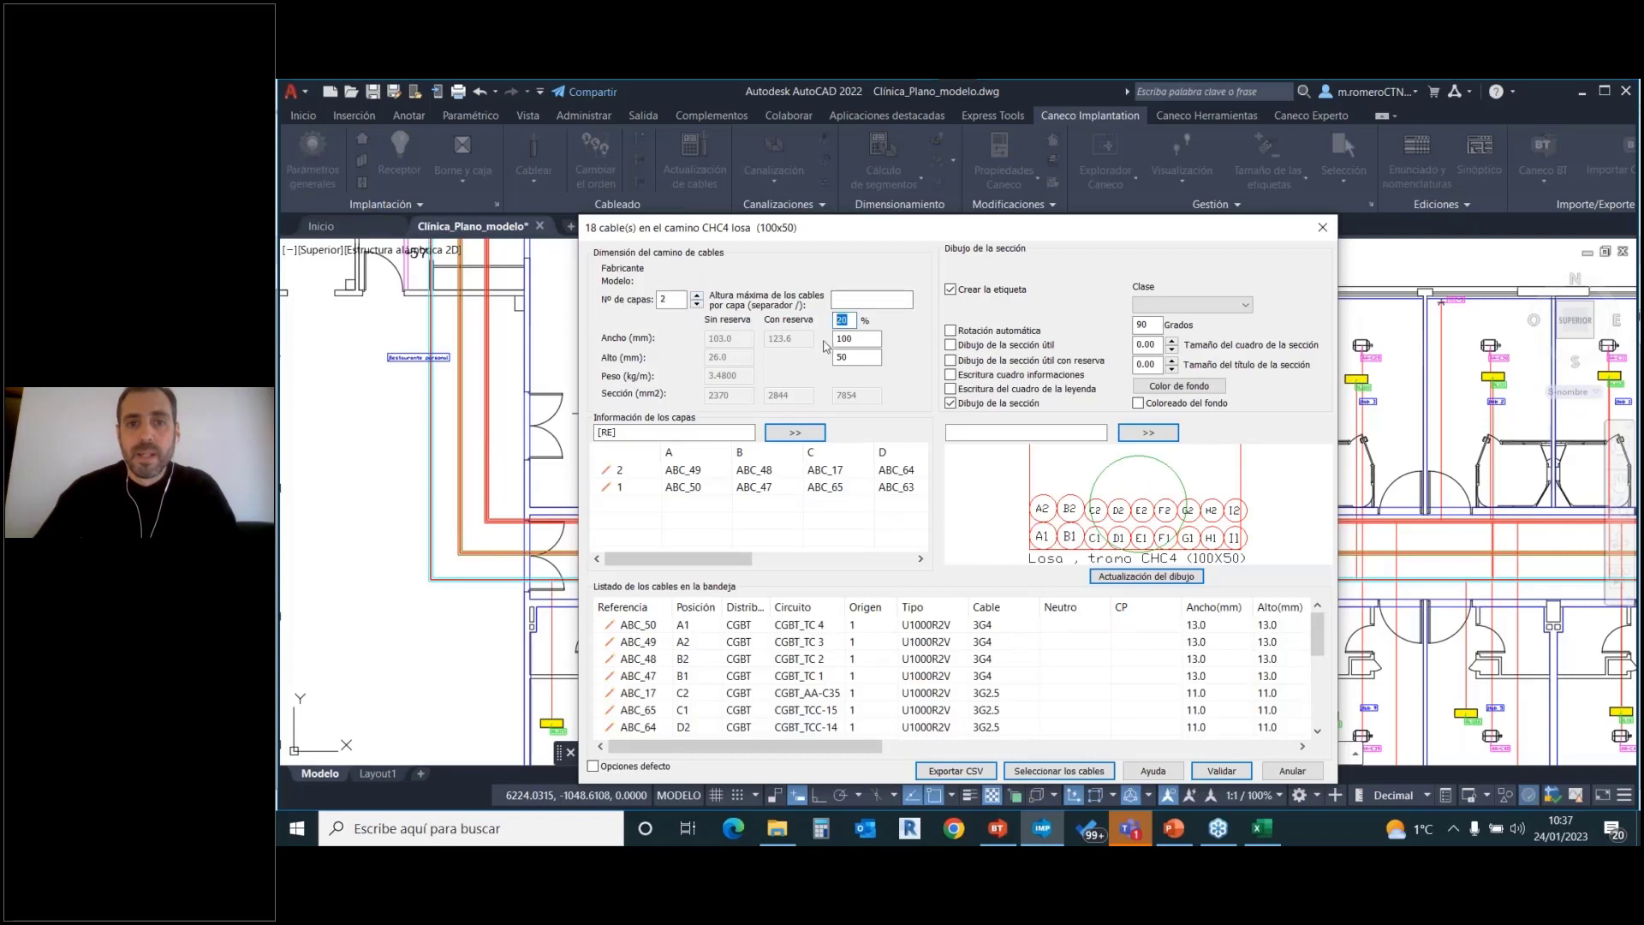
{"action": "left_click", "coordinate": [1220, 770]}
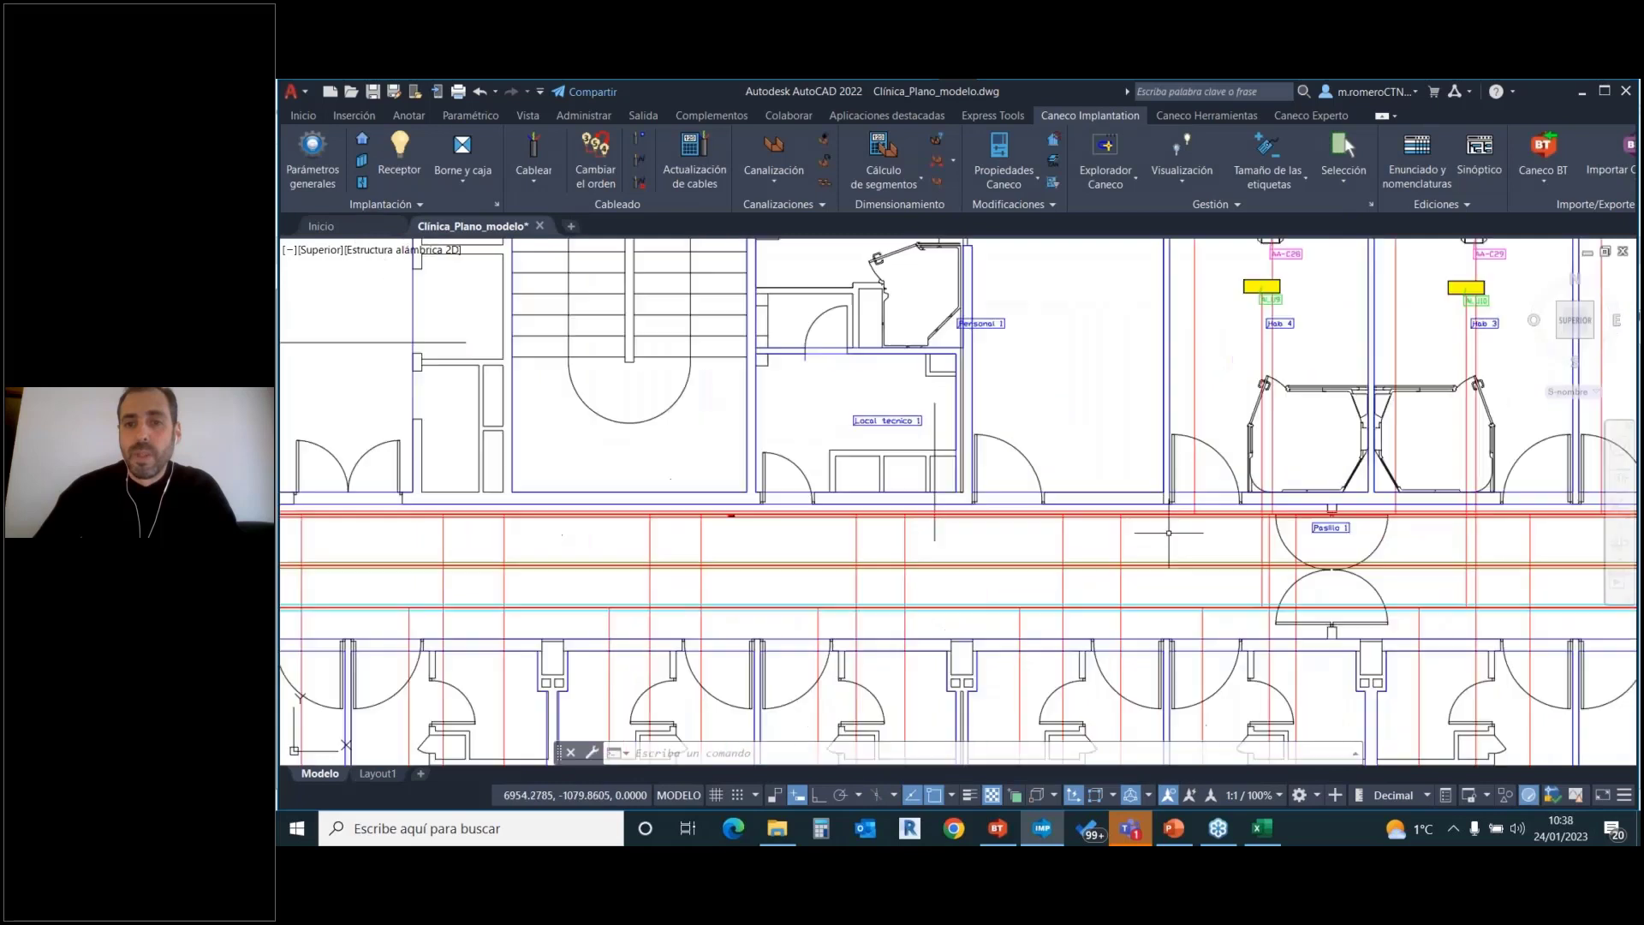
Set the manufacturer of corridor tray CHC4 to REJIBAND EZ C3, leave its model blank, and apply the properties.
{"action": "scroll", "coordinate": [1169, 533], "scroll_direction": "up", "scroll_amount": 2}
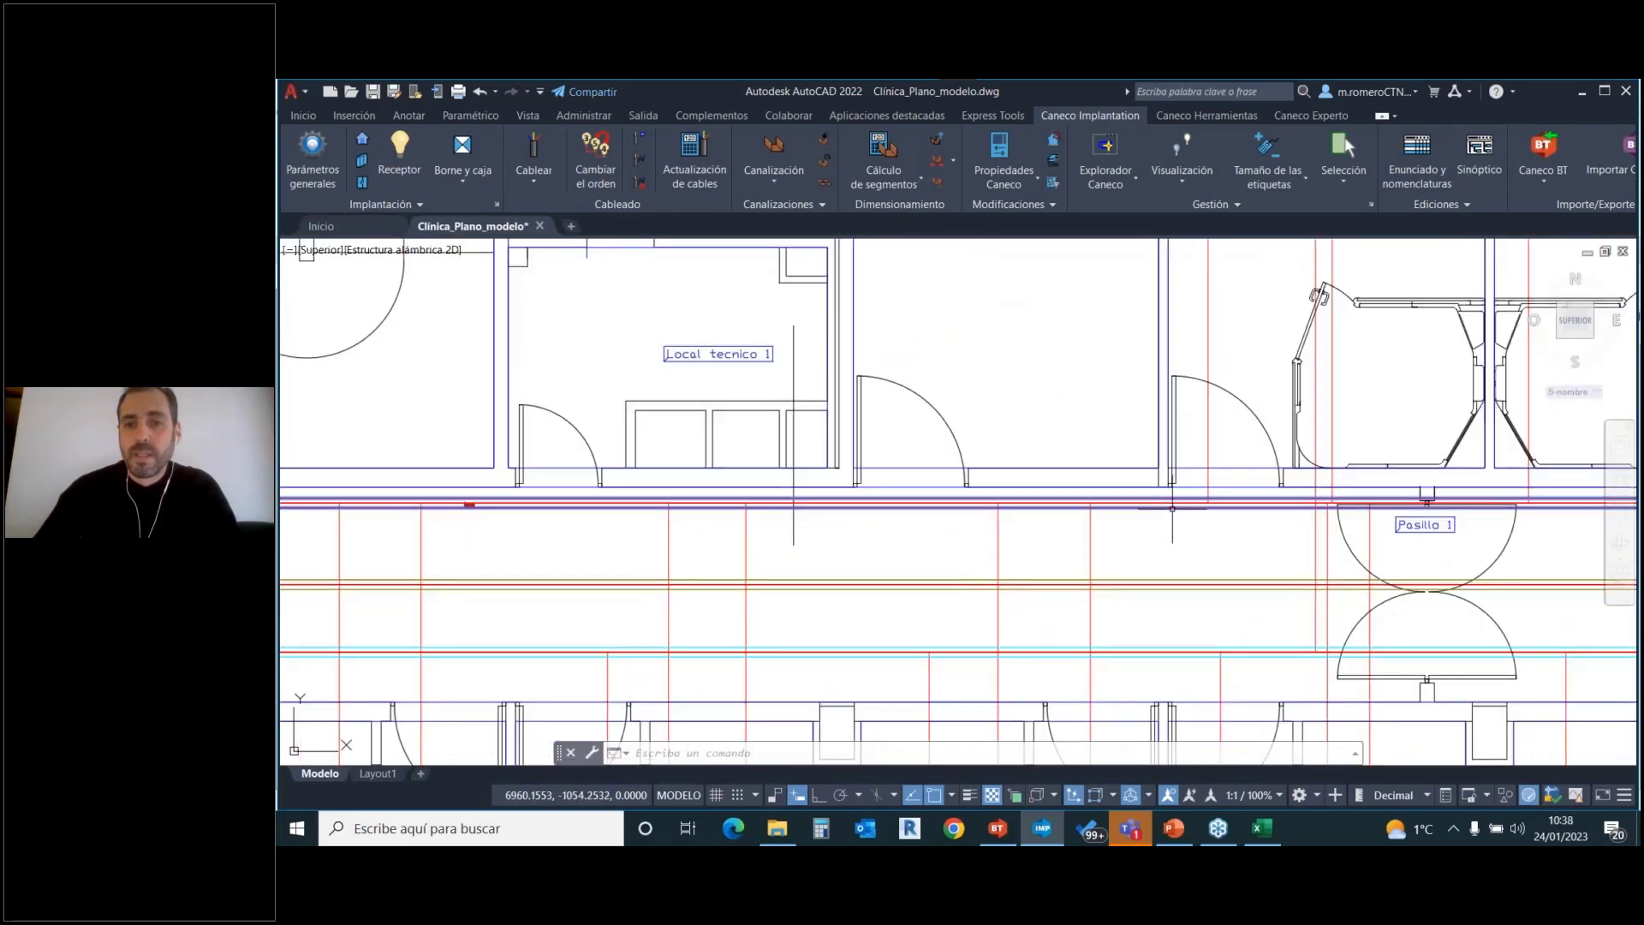
{"action": "left_click", "coordinate": [1172, 509]}
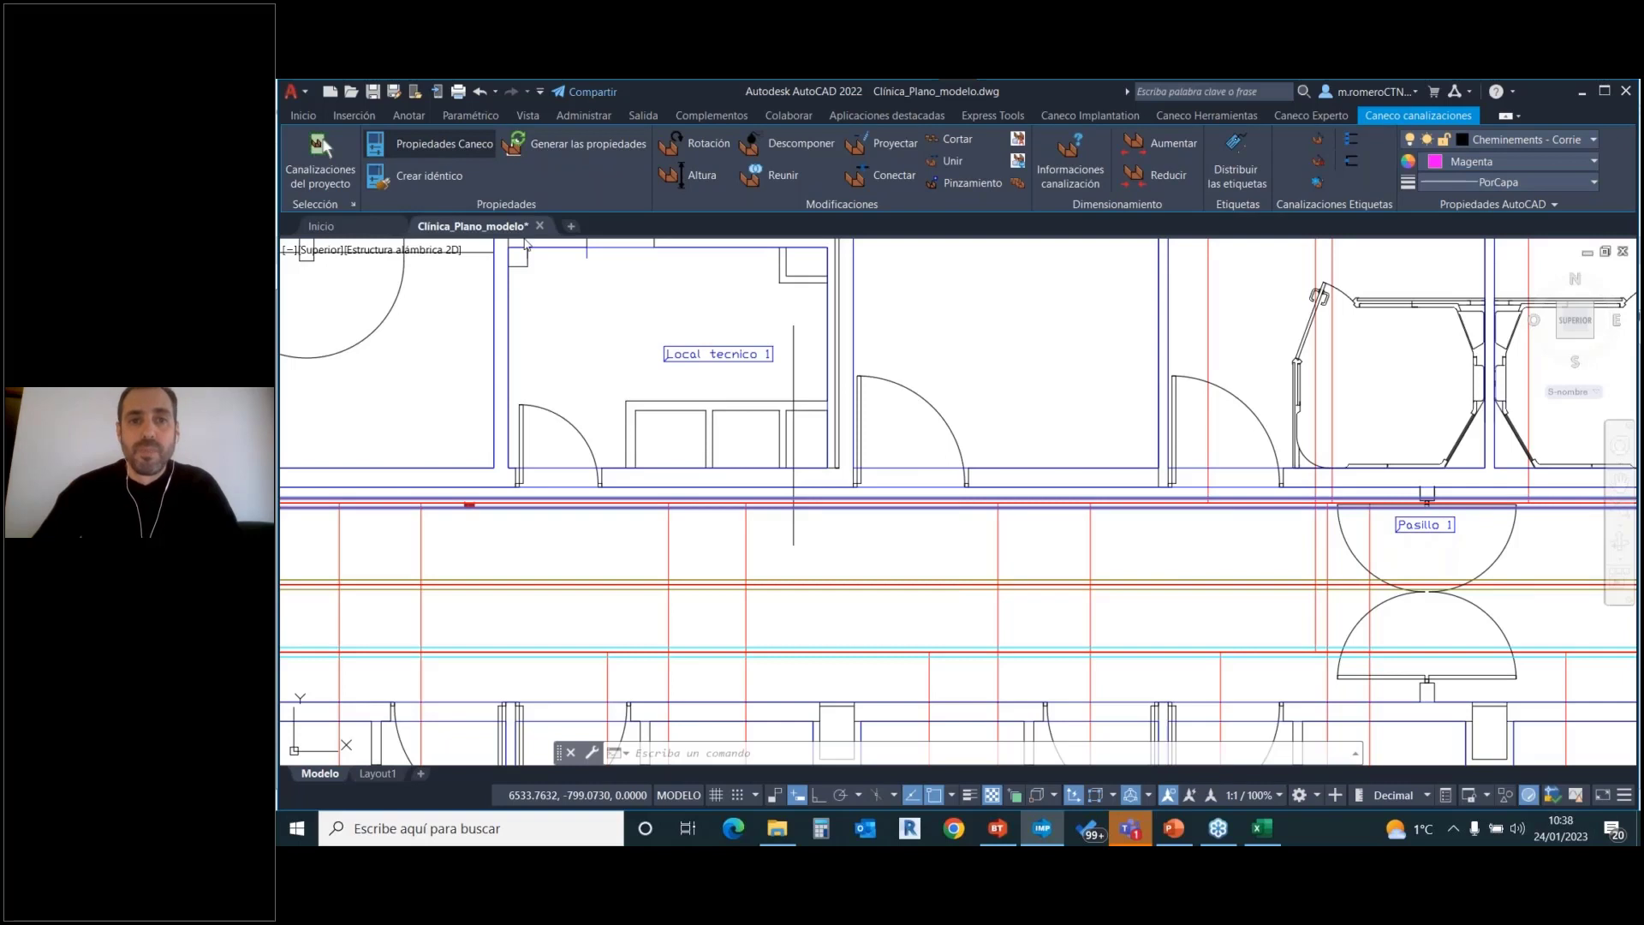
{"action": "left_click", "coordinate": [922, 220]}
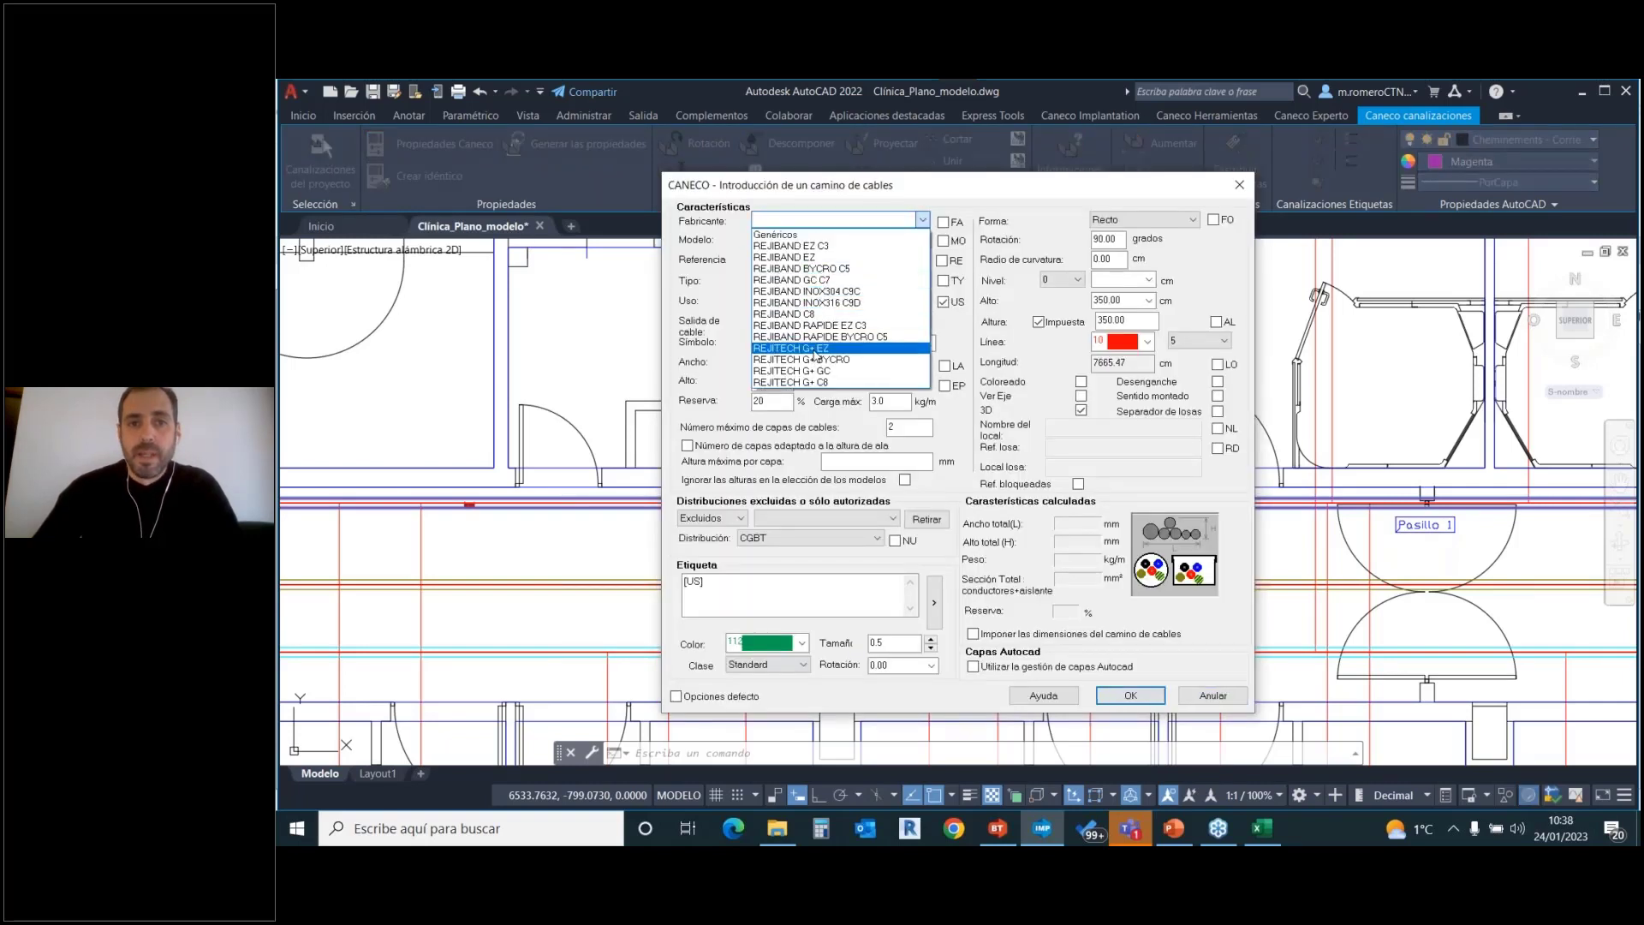
{"action": "left_click", "coordinate": [795, 247]}
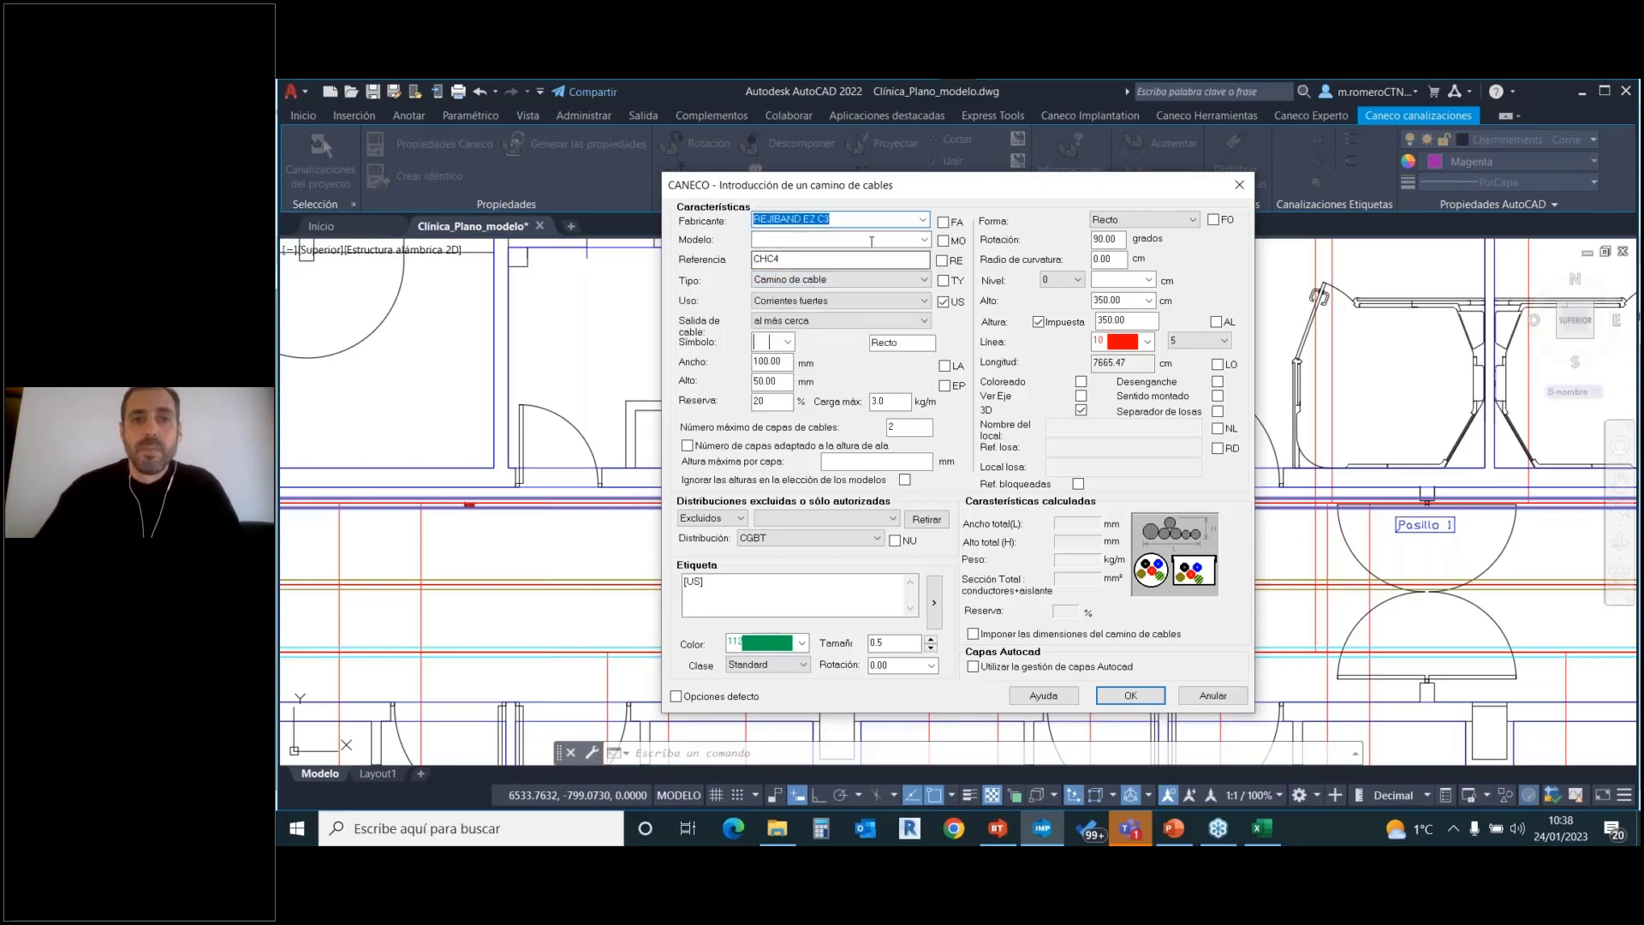
{"action": "left_click", "coordinate": [923, 240]}
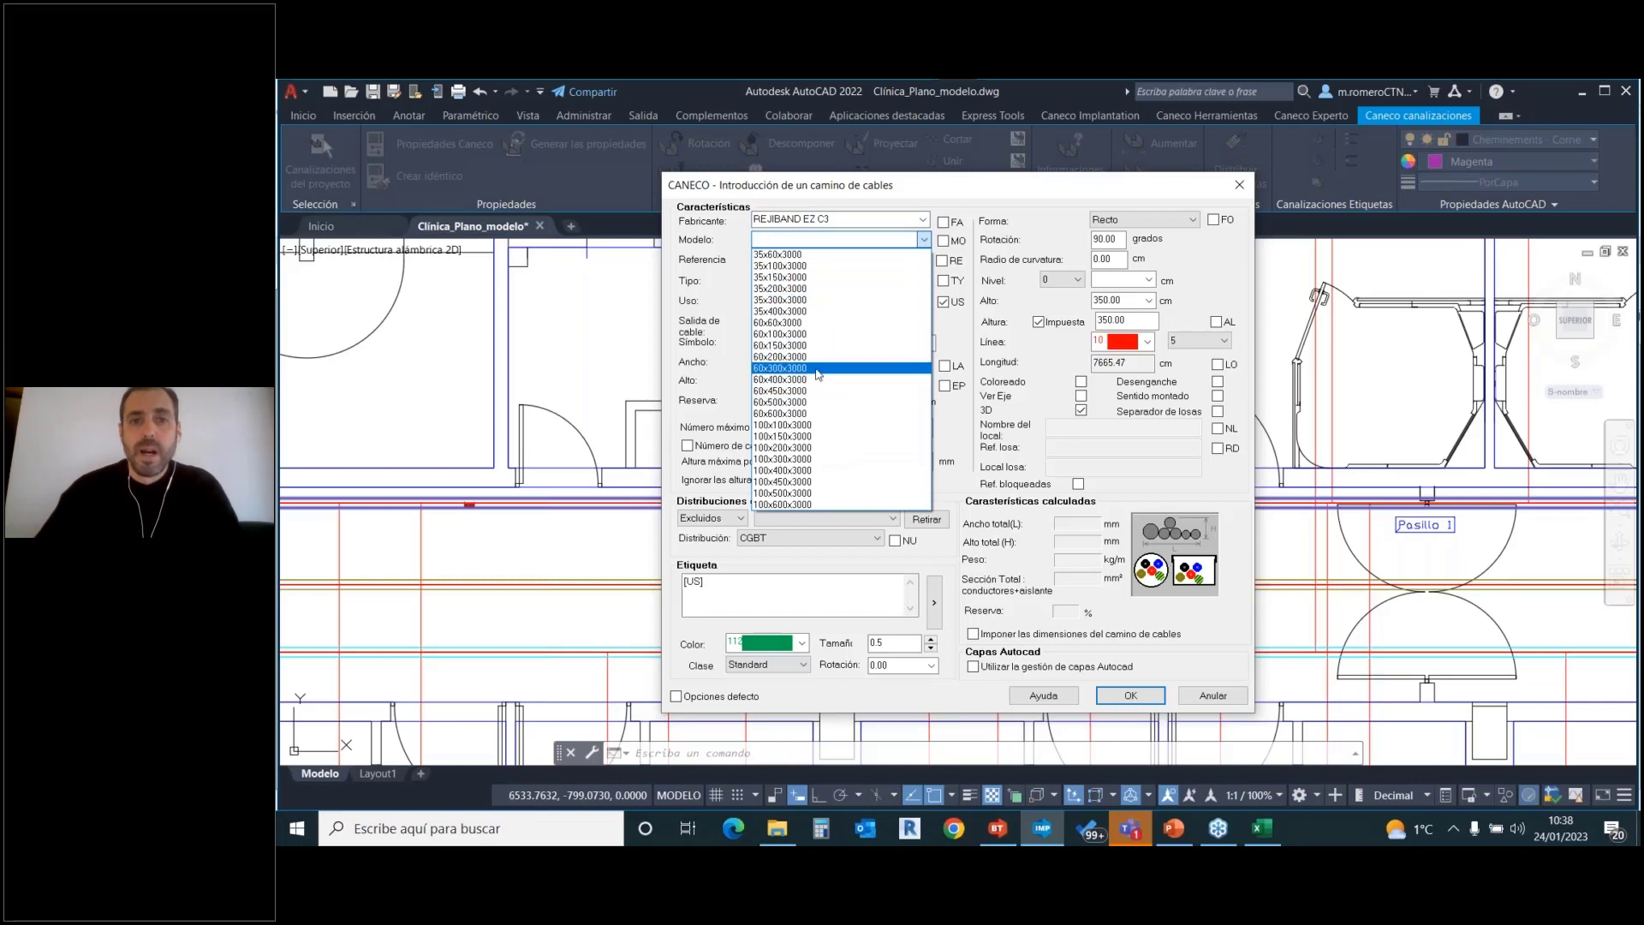
{"action": "left_click", "coordinate": [724, 281]}
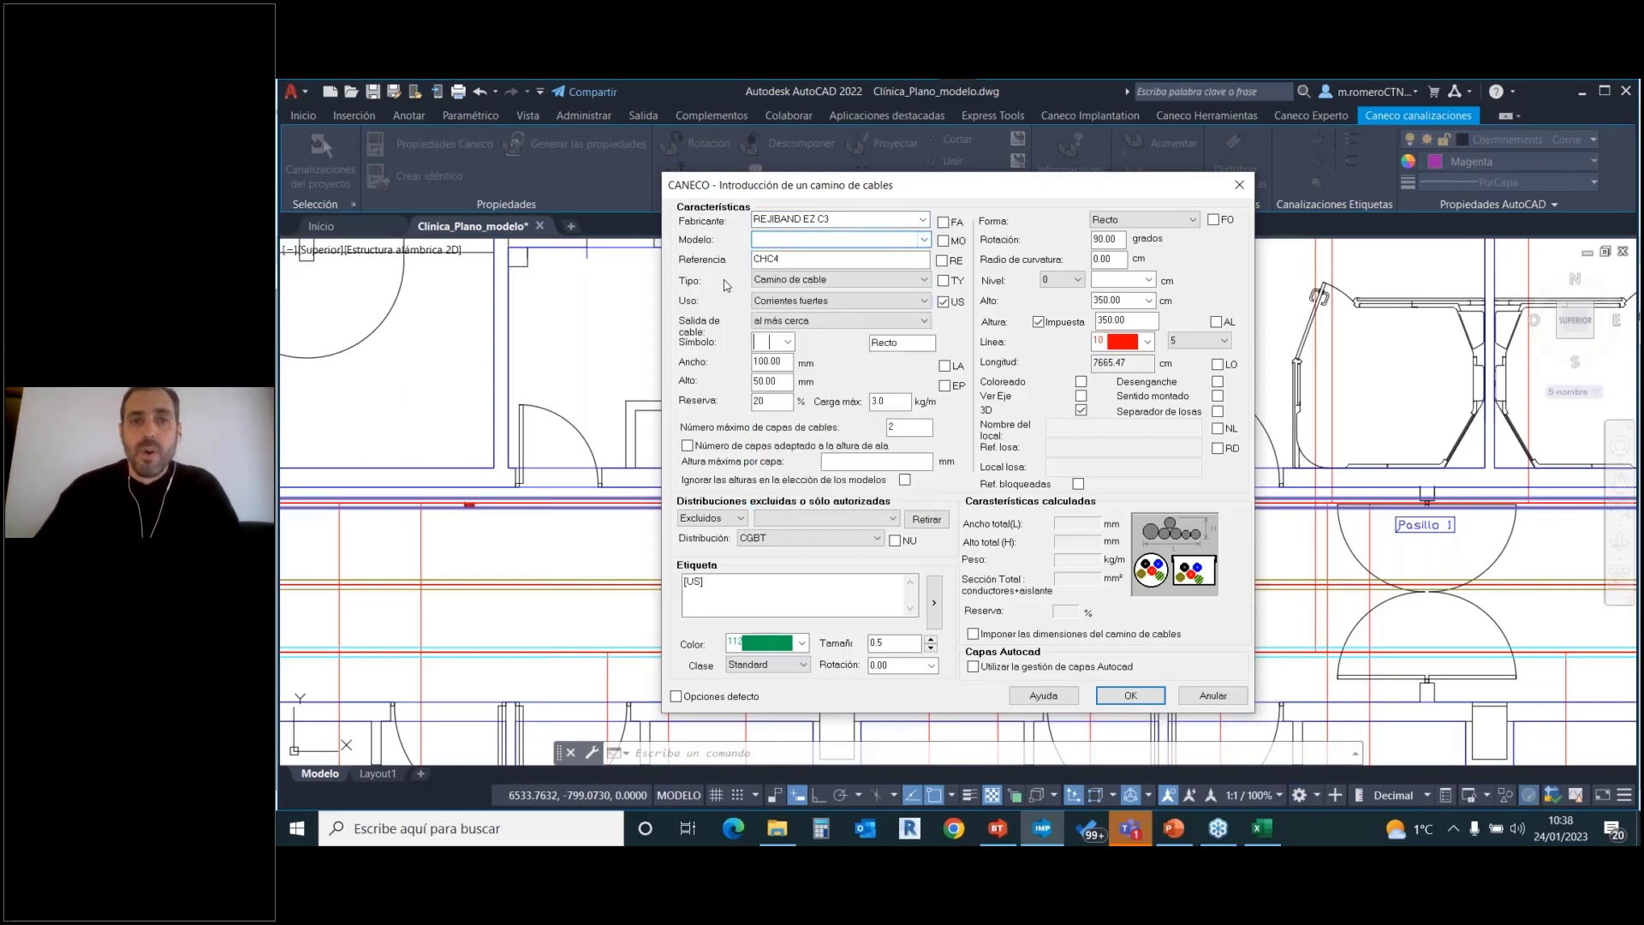
{"action": "left_click", "coordinate": [1125, 698]}
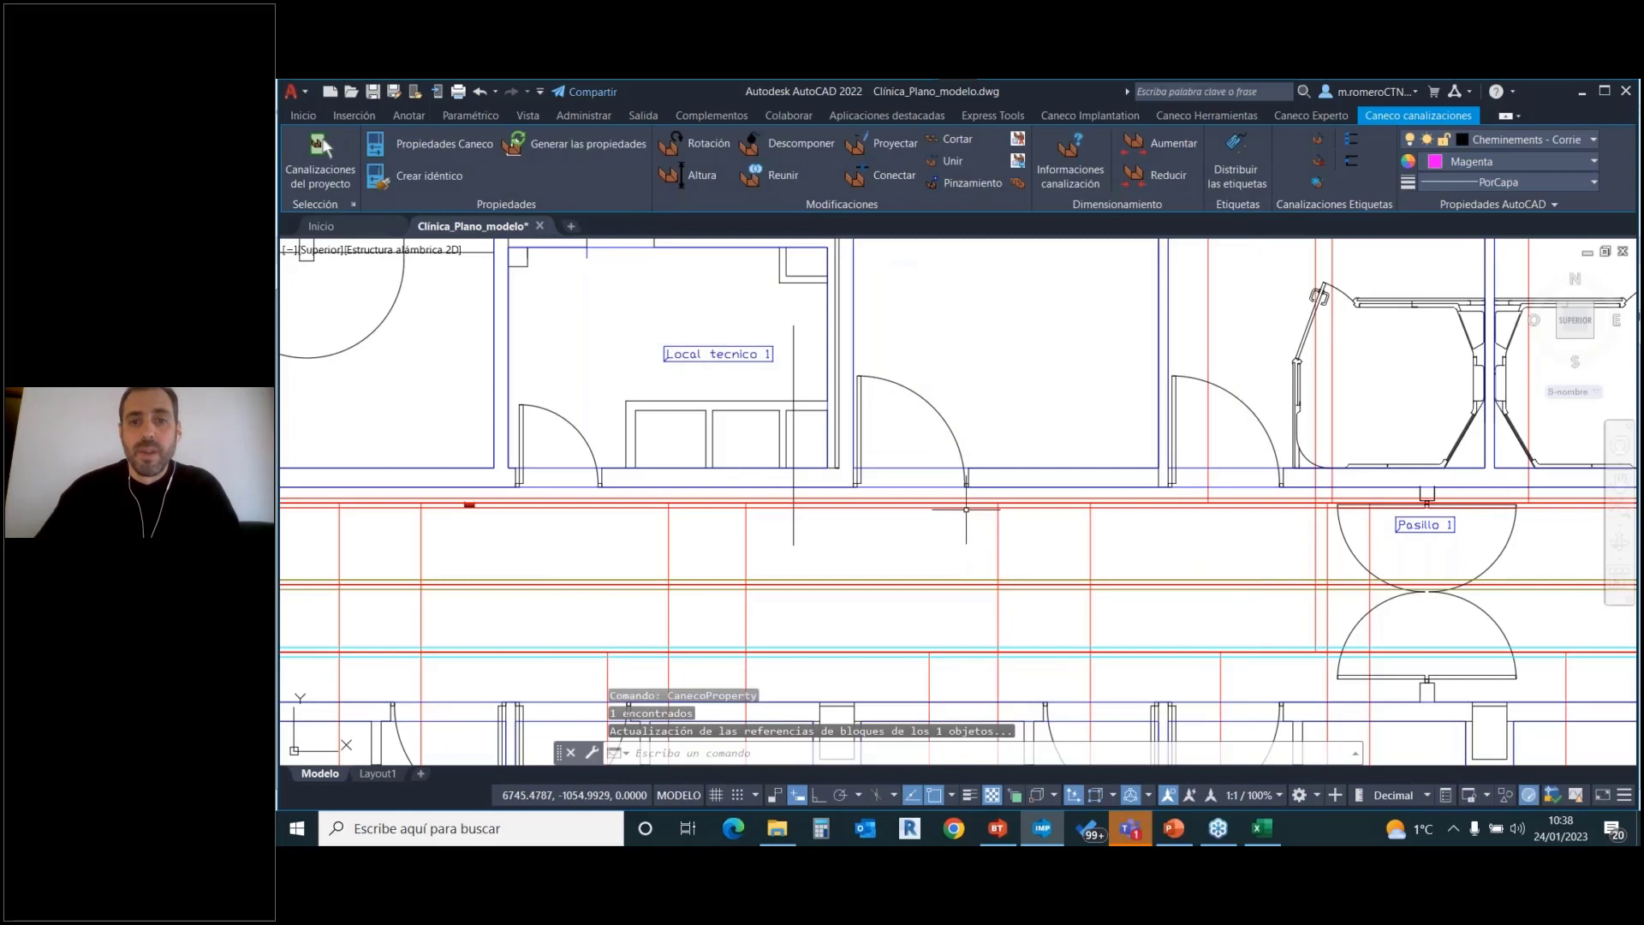
Increase corridor tray CHC4's dimensions to suit its cables, continuing despite the cables with null thickness or height.
{"action": "left_click", "coordinate": [963, 514]}
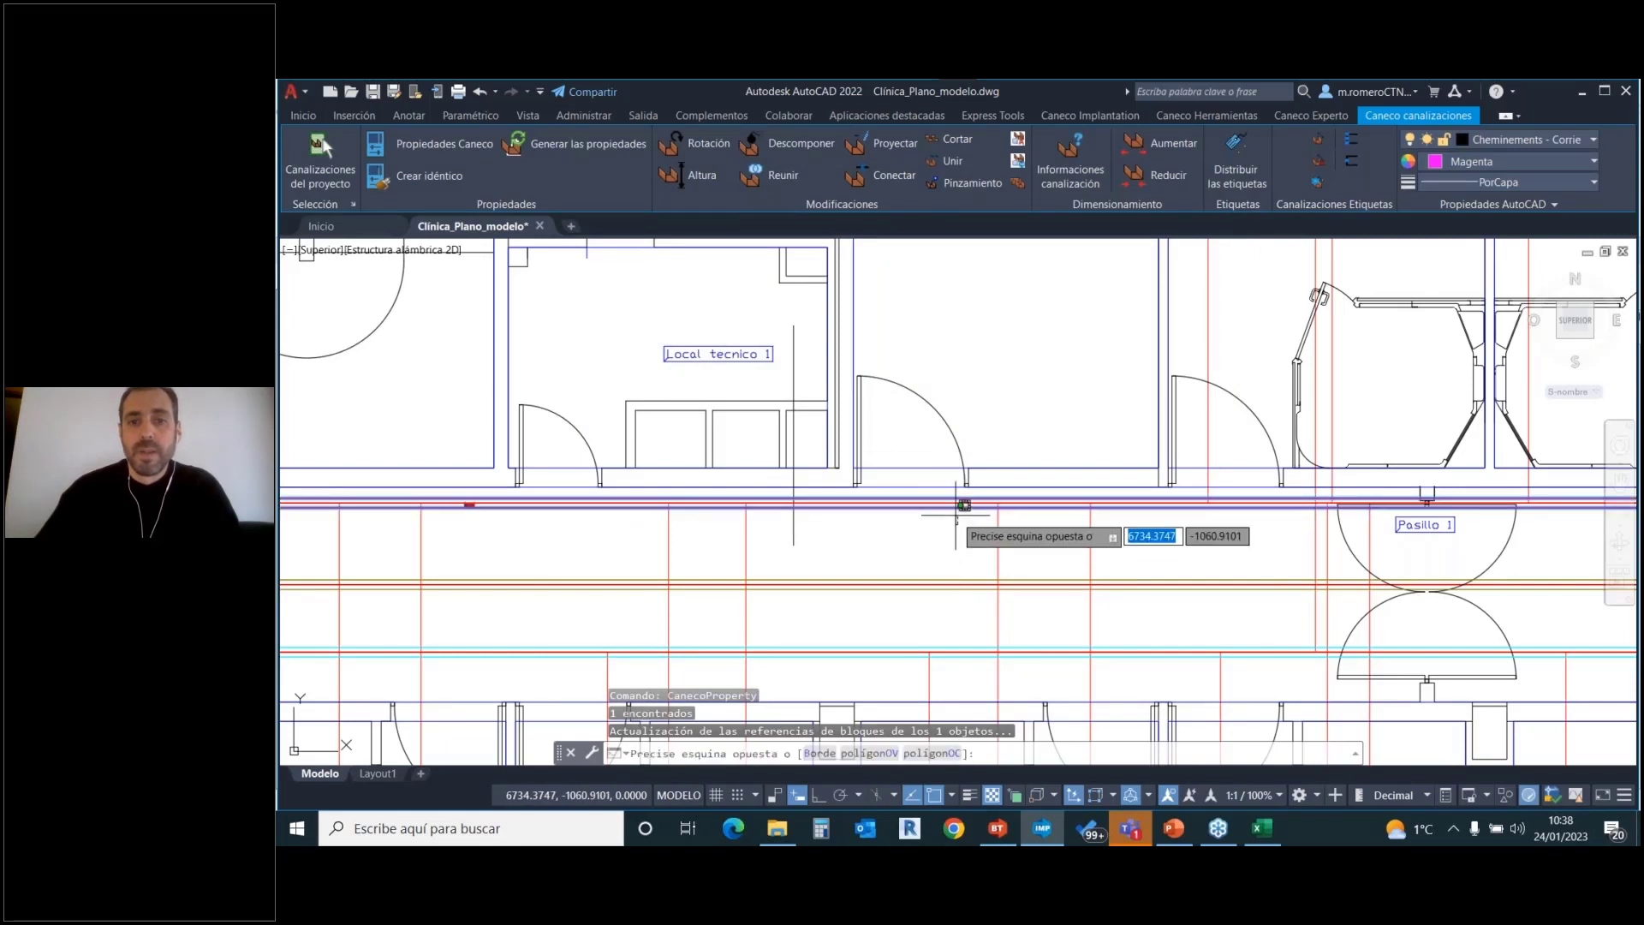
{"action": "left_click", "coordinate": [1158, 146]}
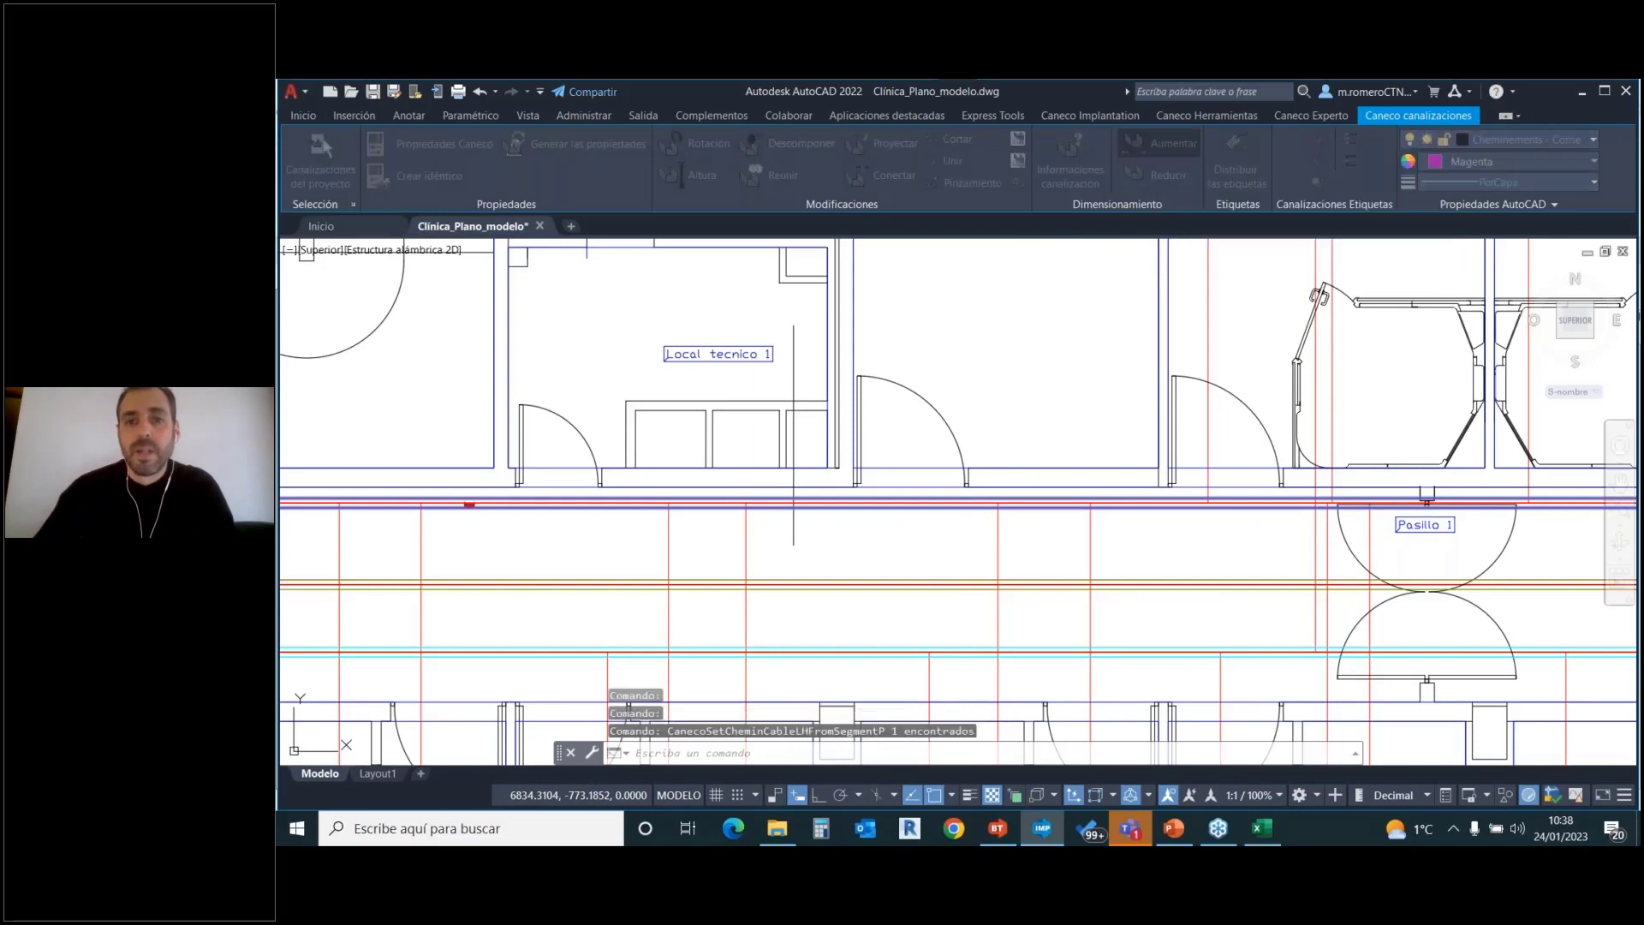
{"action": "left_click", "coordinate": [957, 534]}
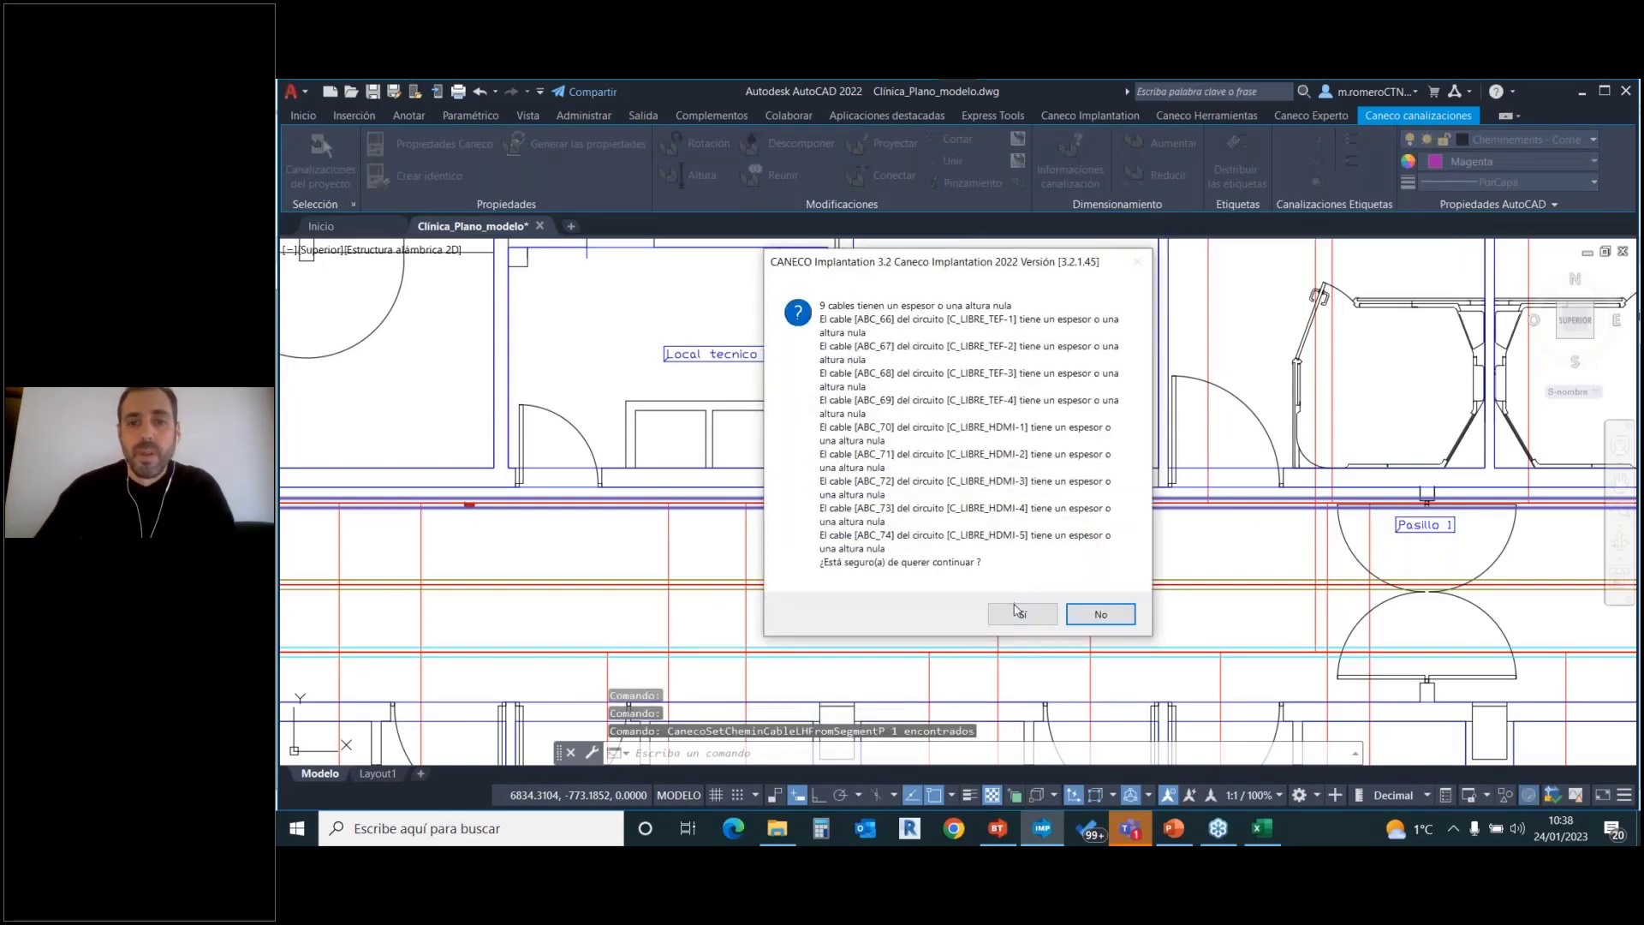
{"action": "left_click", "coordinate": [1017, 612]}
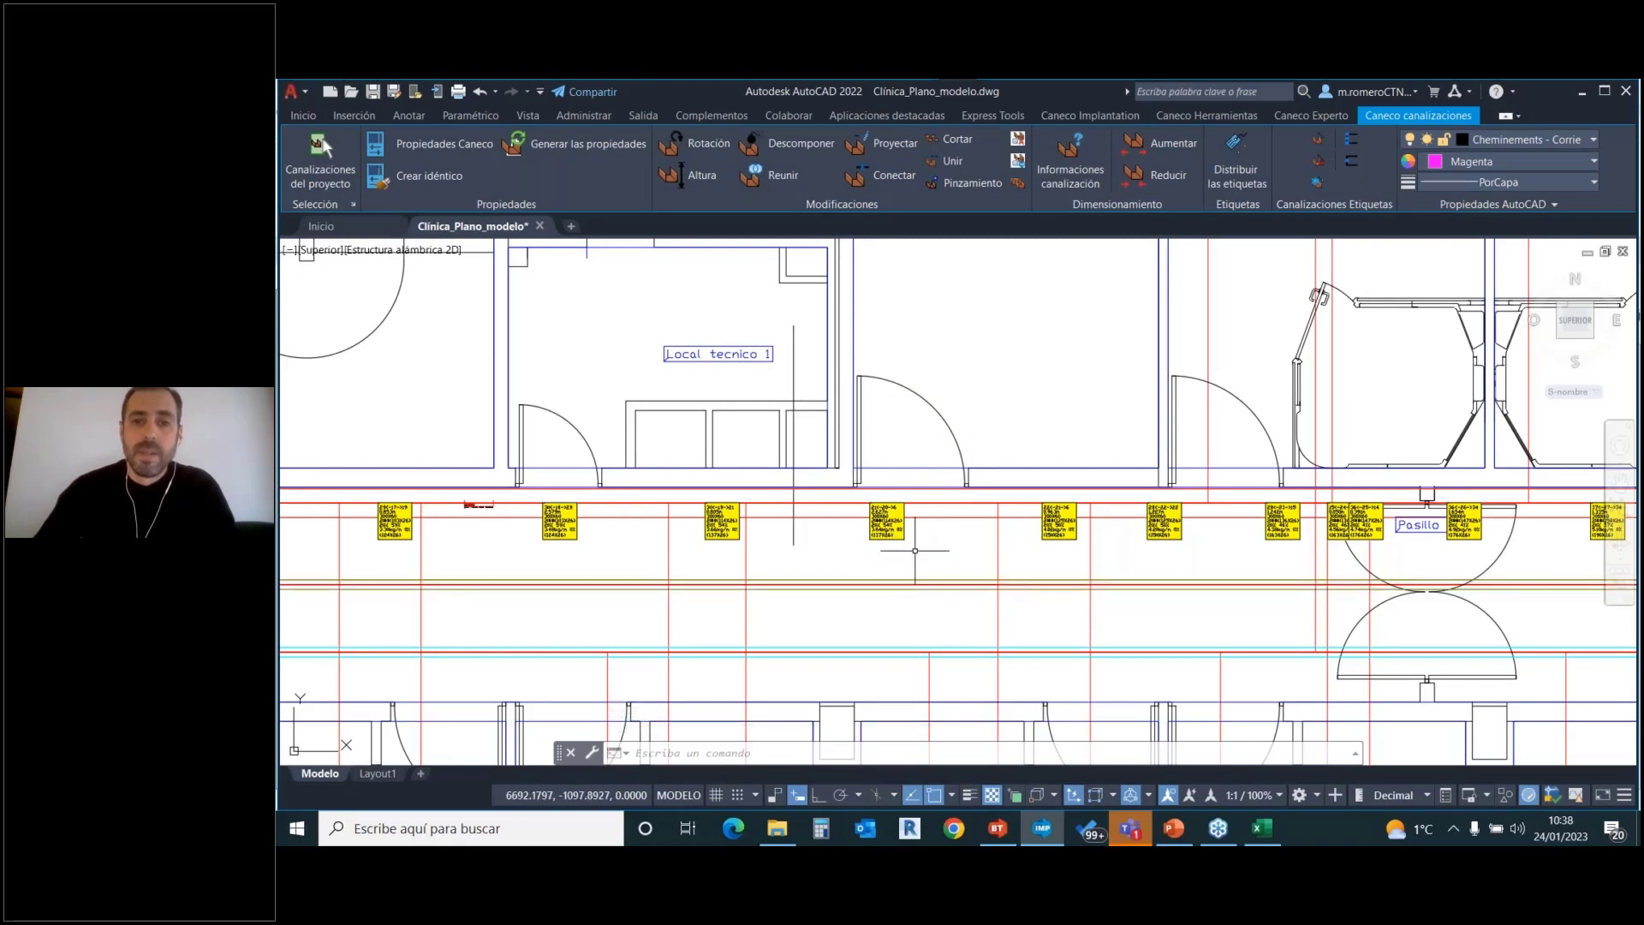
Calculate the cable tray segments, accepting regeneration of the unlocked slab references and continuing despite the cables with null dimensions.
{"action": "middle_click_drag", "start_coordinate": [921, 547], "coordinate": [925, 411]}
{"action": "scroll", "coordinate": [925, 410], "scroll_direction": "down", "scroll_amount": 2}
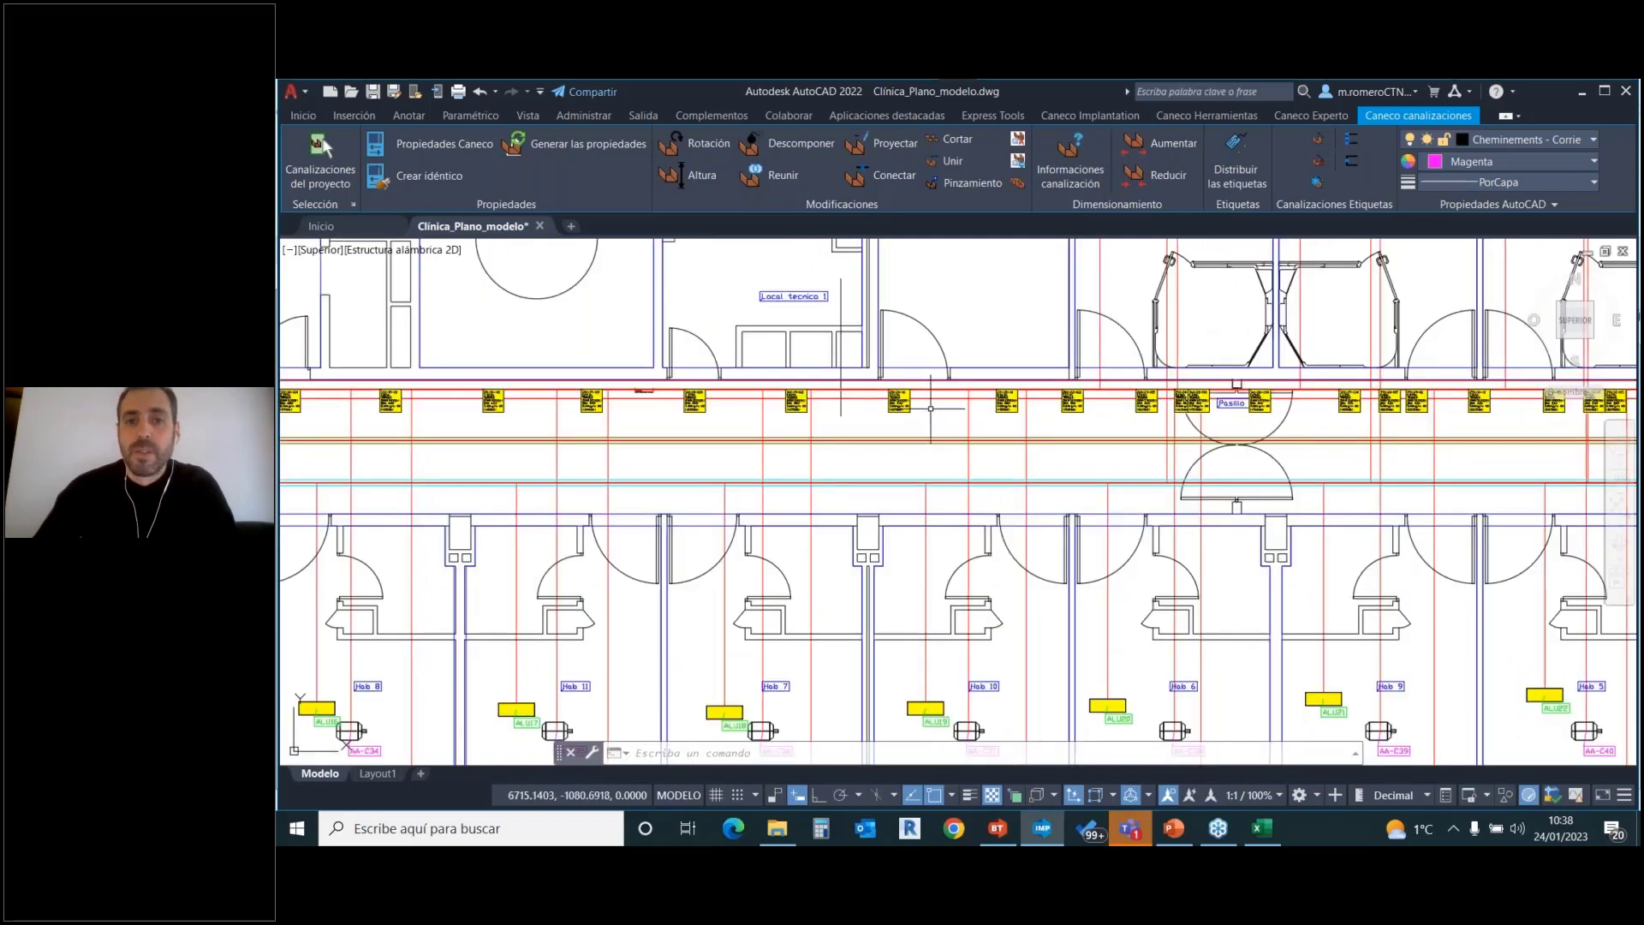
{"action": "left_click", "coordinate": [1119, 109]}
{"action": "left_click", "coordinate": [886, 150]}
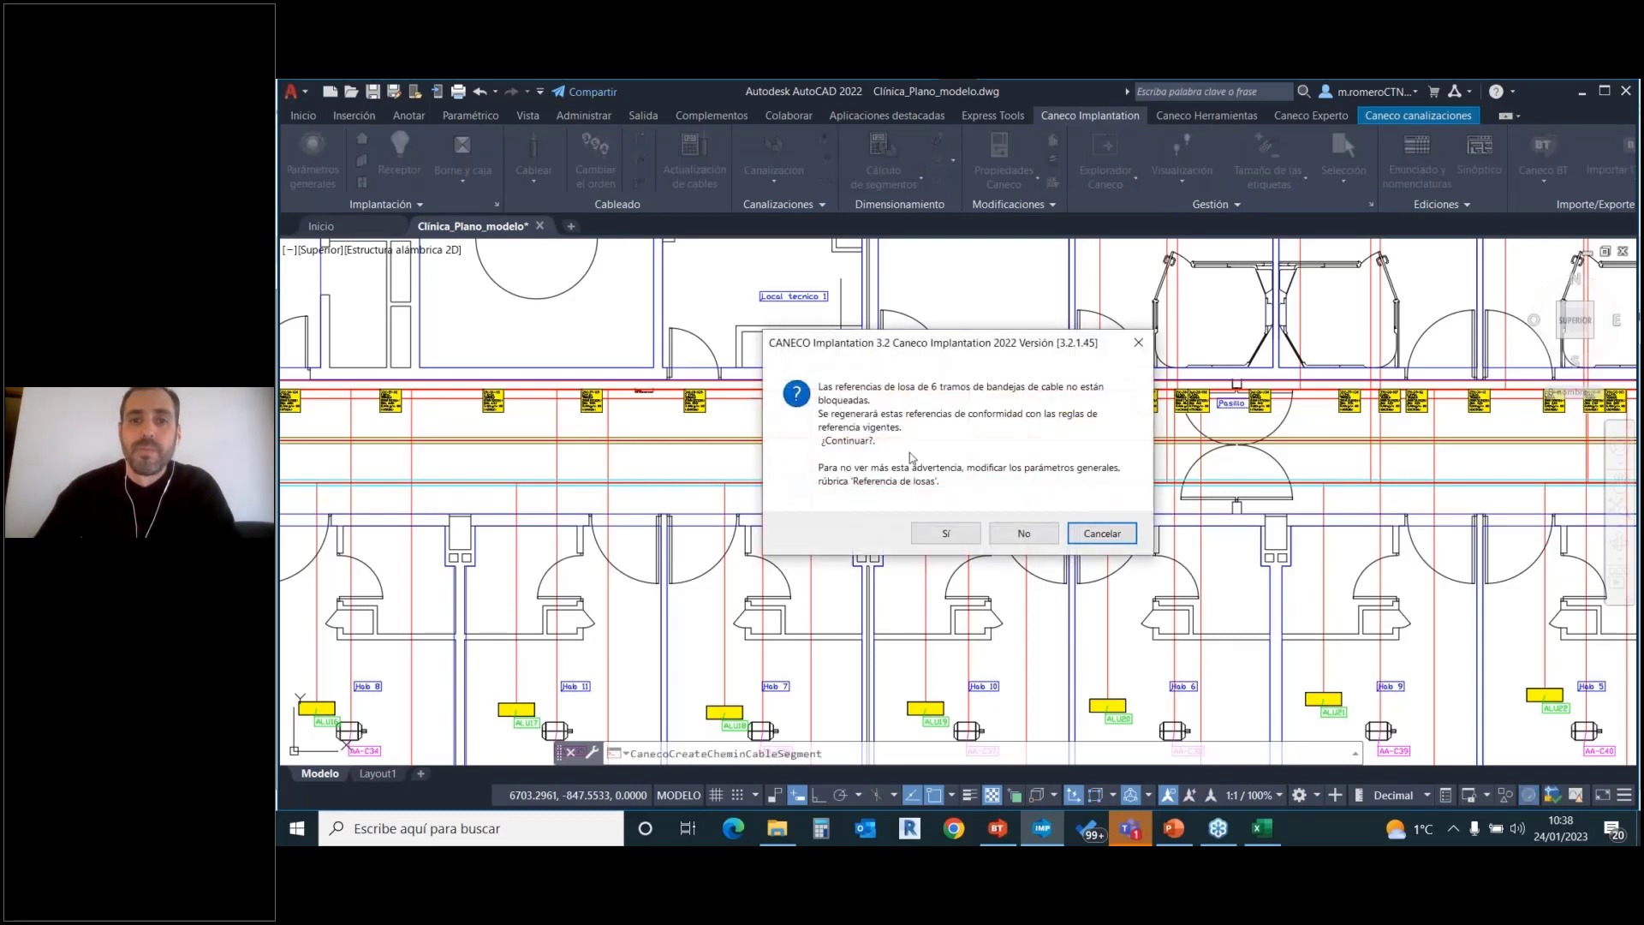
{"action": "left_click", "coordinate": [942, 531]}
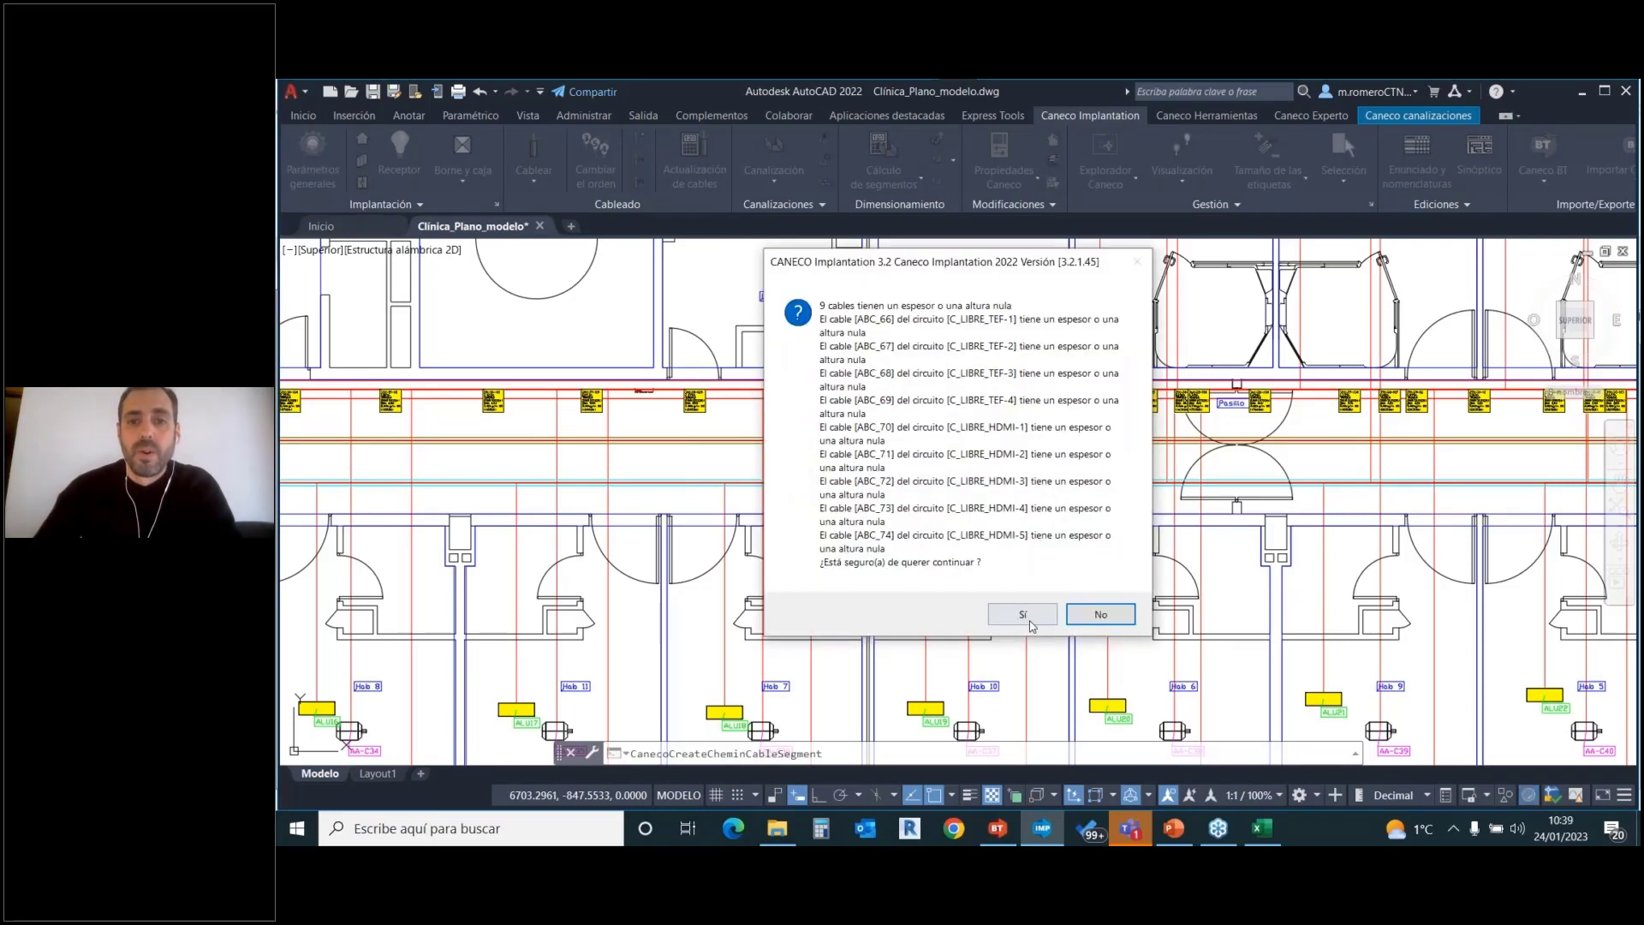
{"action": "left_click", "coordinate": [1024, 615]}
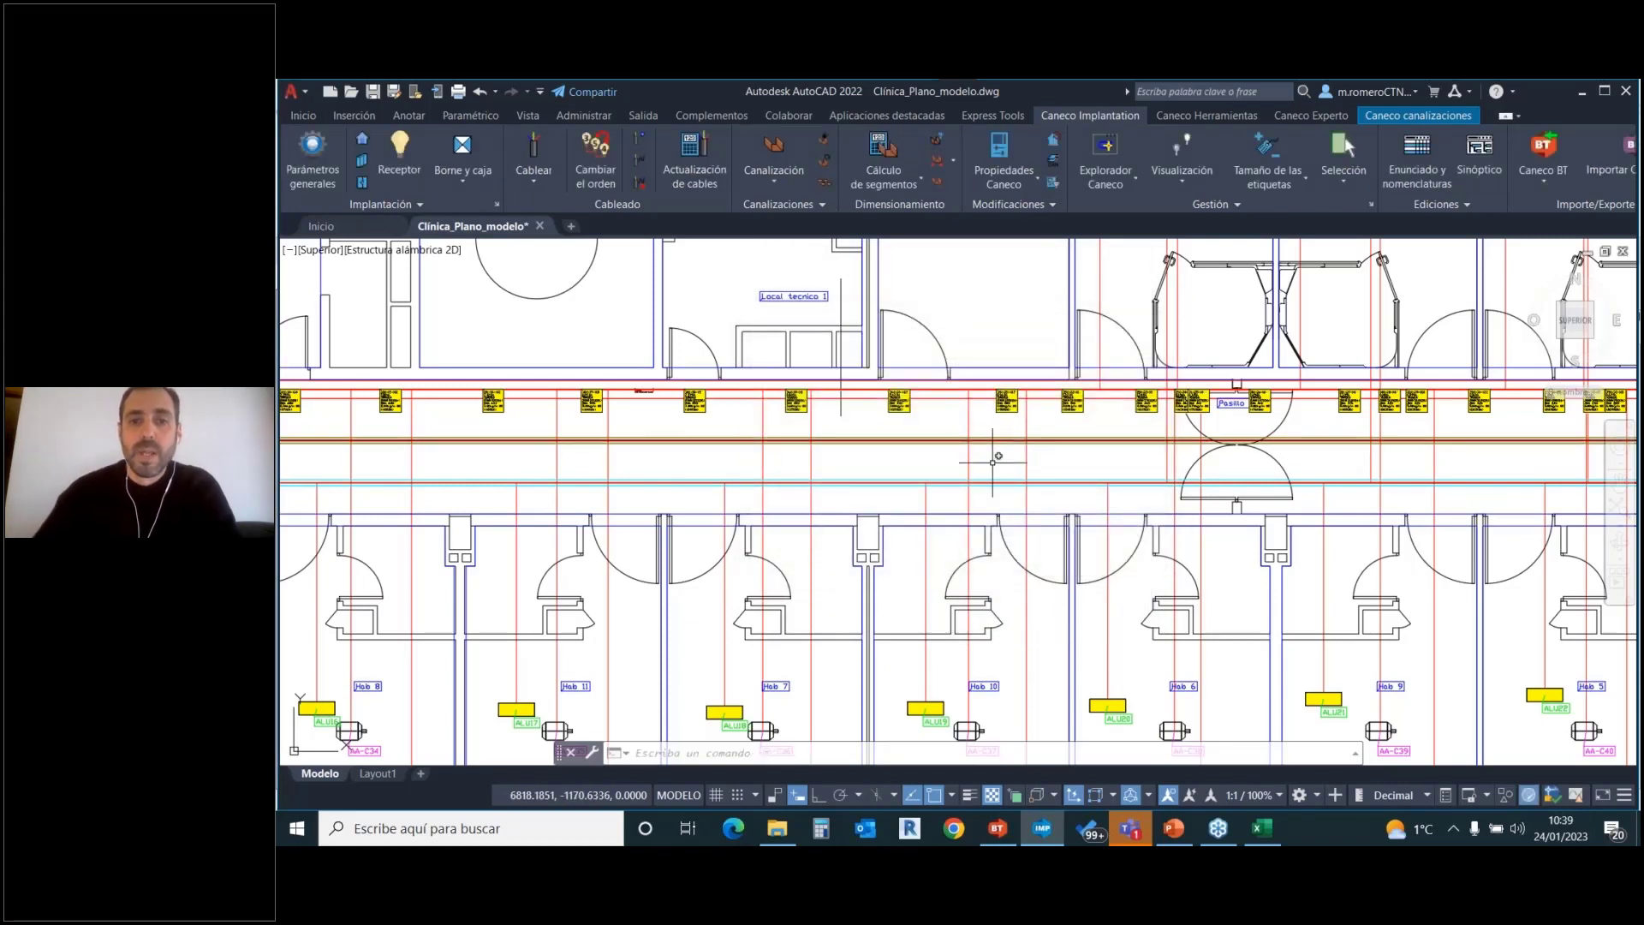
Rerun the tray segment calculation on the plan, again accepting the slab reference regeneration and the cables with null dimensions.
{"action": "scroll", "coordinate": [1001, 464], "scroll_direction": "down", "scroll_amount": 2}
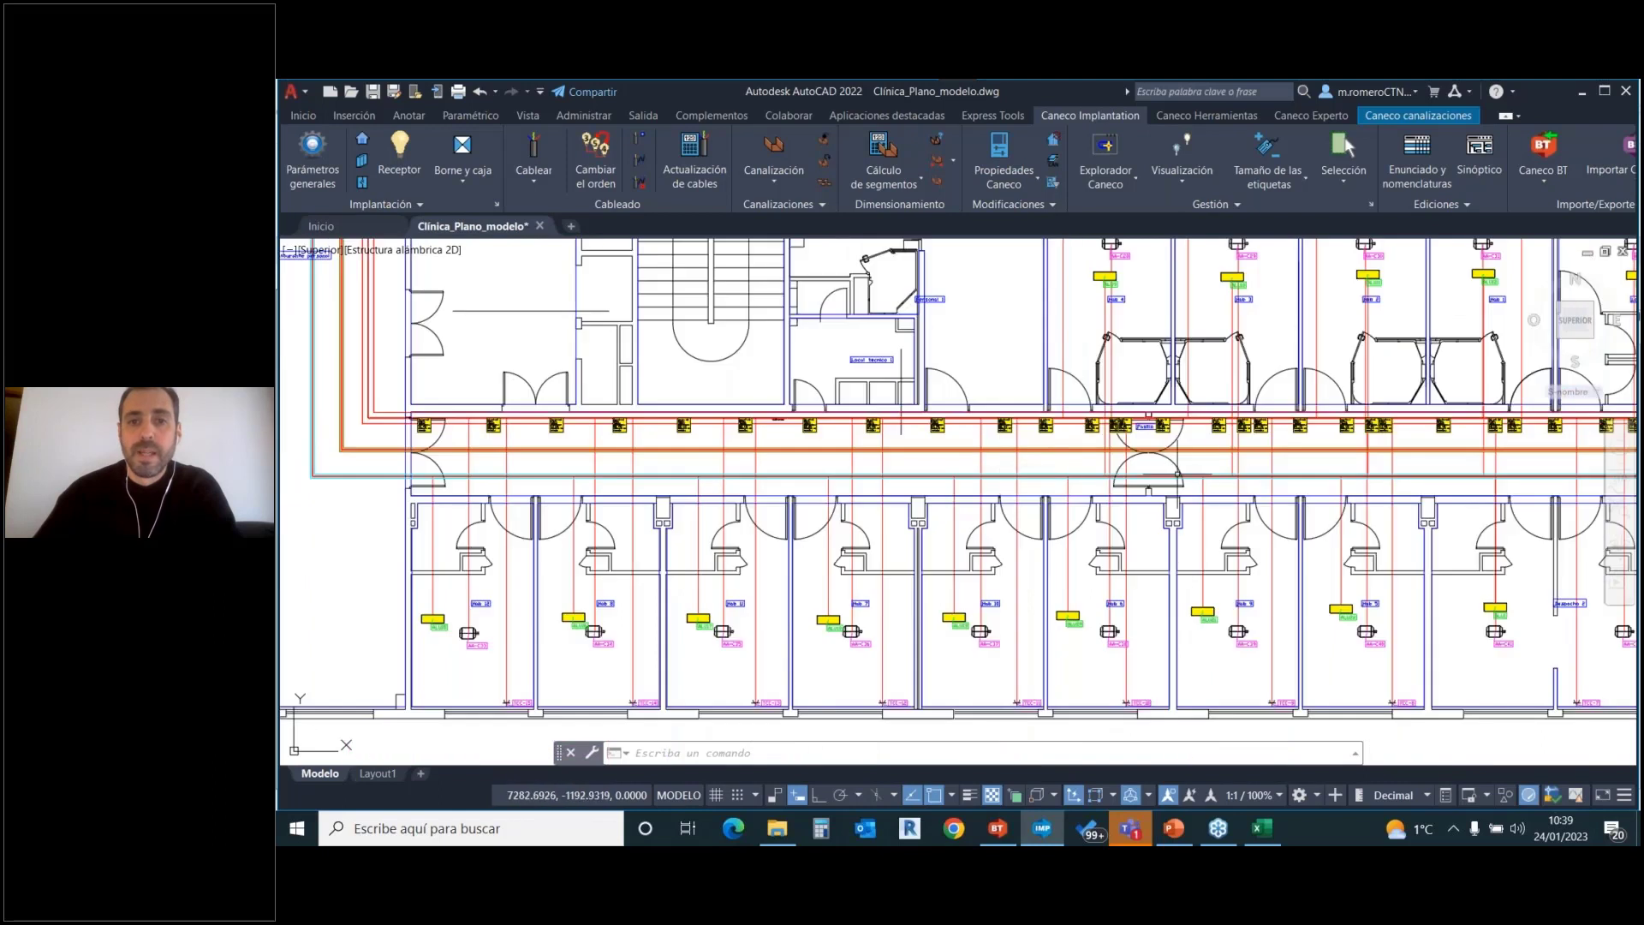
{"action": "left_click", "coordinate": [894, 156]}
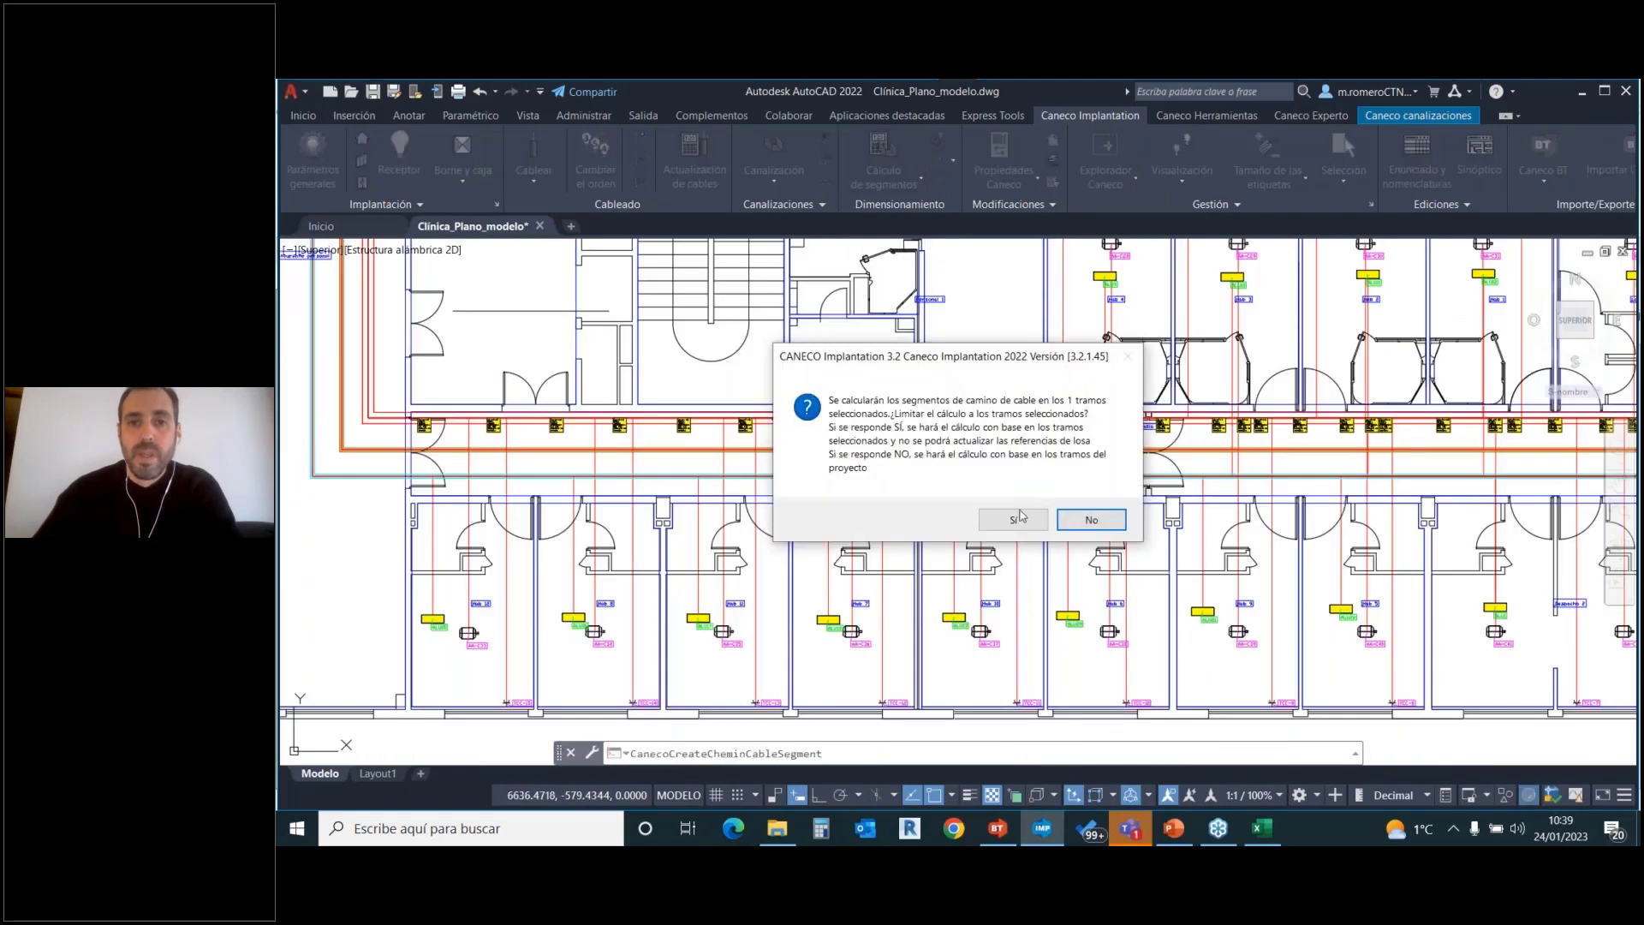
{"action": "left_click", "coordinate": [1014, 518]}
{"action": "left_click", "coordinate": [974, 534]}
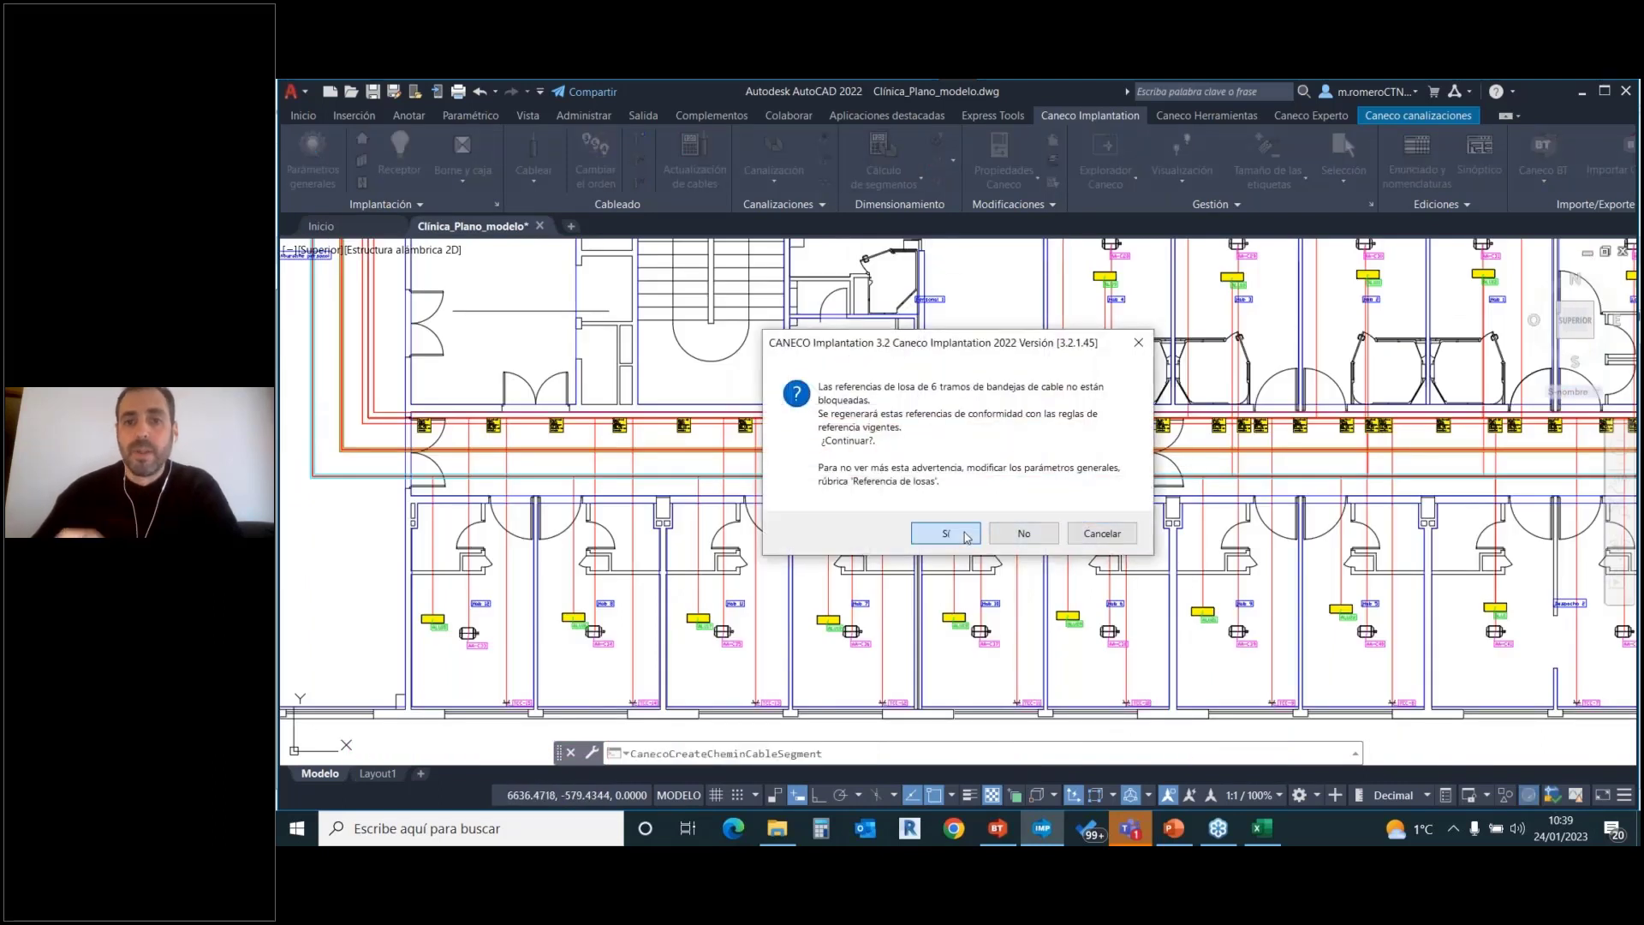
{"action": "left_click", "coordinate": [1017, 610]}
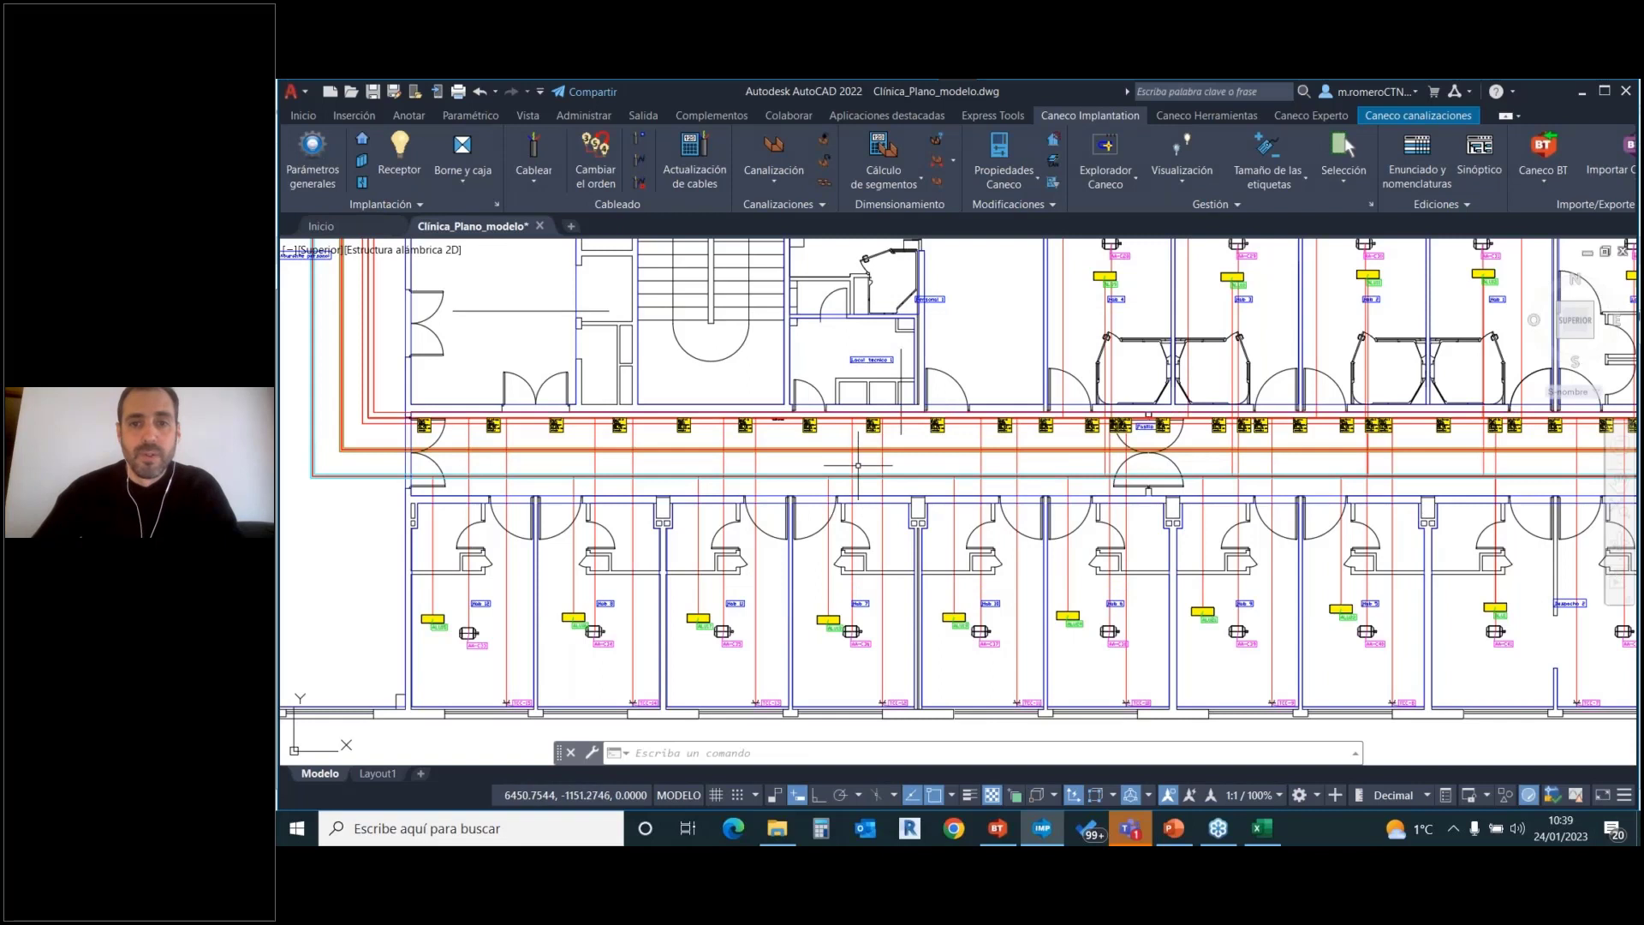
Follow the trays through the clinic plan and examine the segment labels along the corridors up to Pasillo 3.
{"action": "middle_click_drag", "start_coordinate": [976, 392], "coordinate": [1110, 624]}
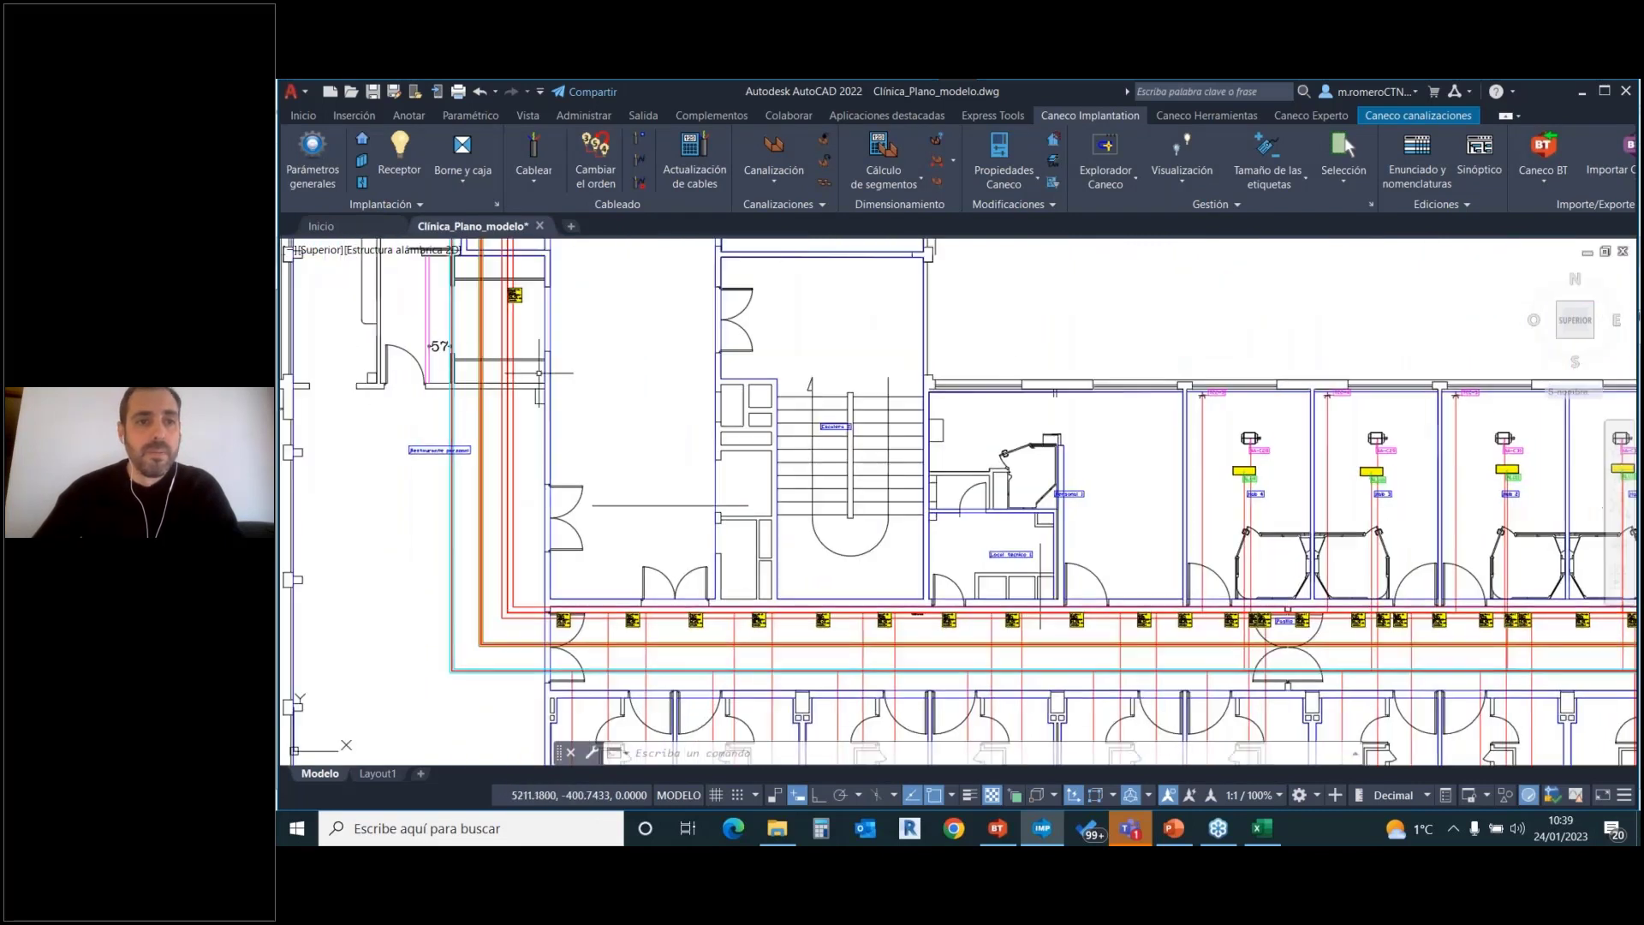
{"action": "middle_click_drag", "start_coordinate": [582, 348], "coordinate": [668, 537]}
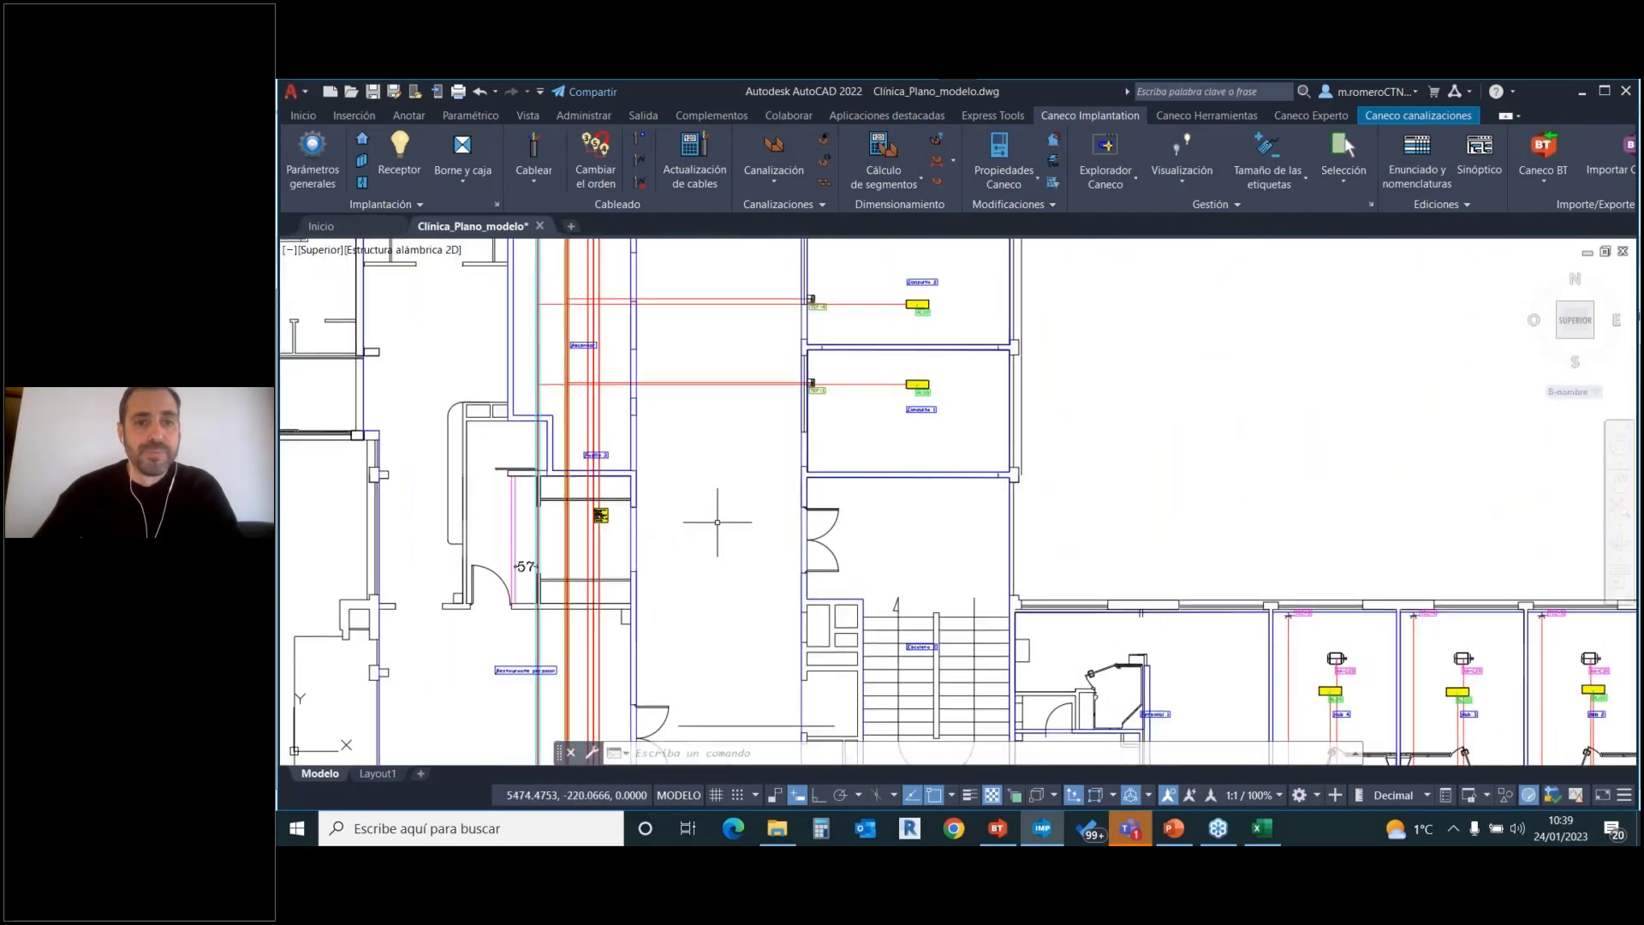
{"action": "scroll", "coordinate": [717, 521], "scroll_direction": "down", "scroll_amount": 4}
{"action": "middle_click_drag", "start_coordinate": [377, 430], "coordinate": [770, 445]}
{"action": "scroll", "coordinate": [900, 427], "scroll_direction": "up", "scroll_amount": 2}
{"action": "scroll", "coordinate": [901, 426], "scroll_direction": "up", "scroll_amount": 6}
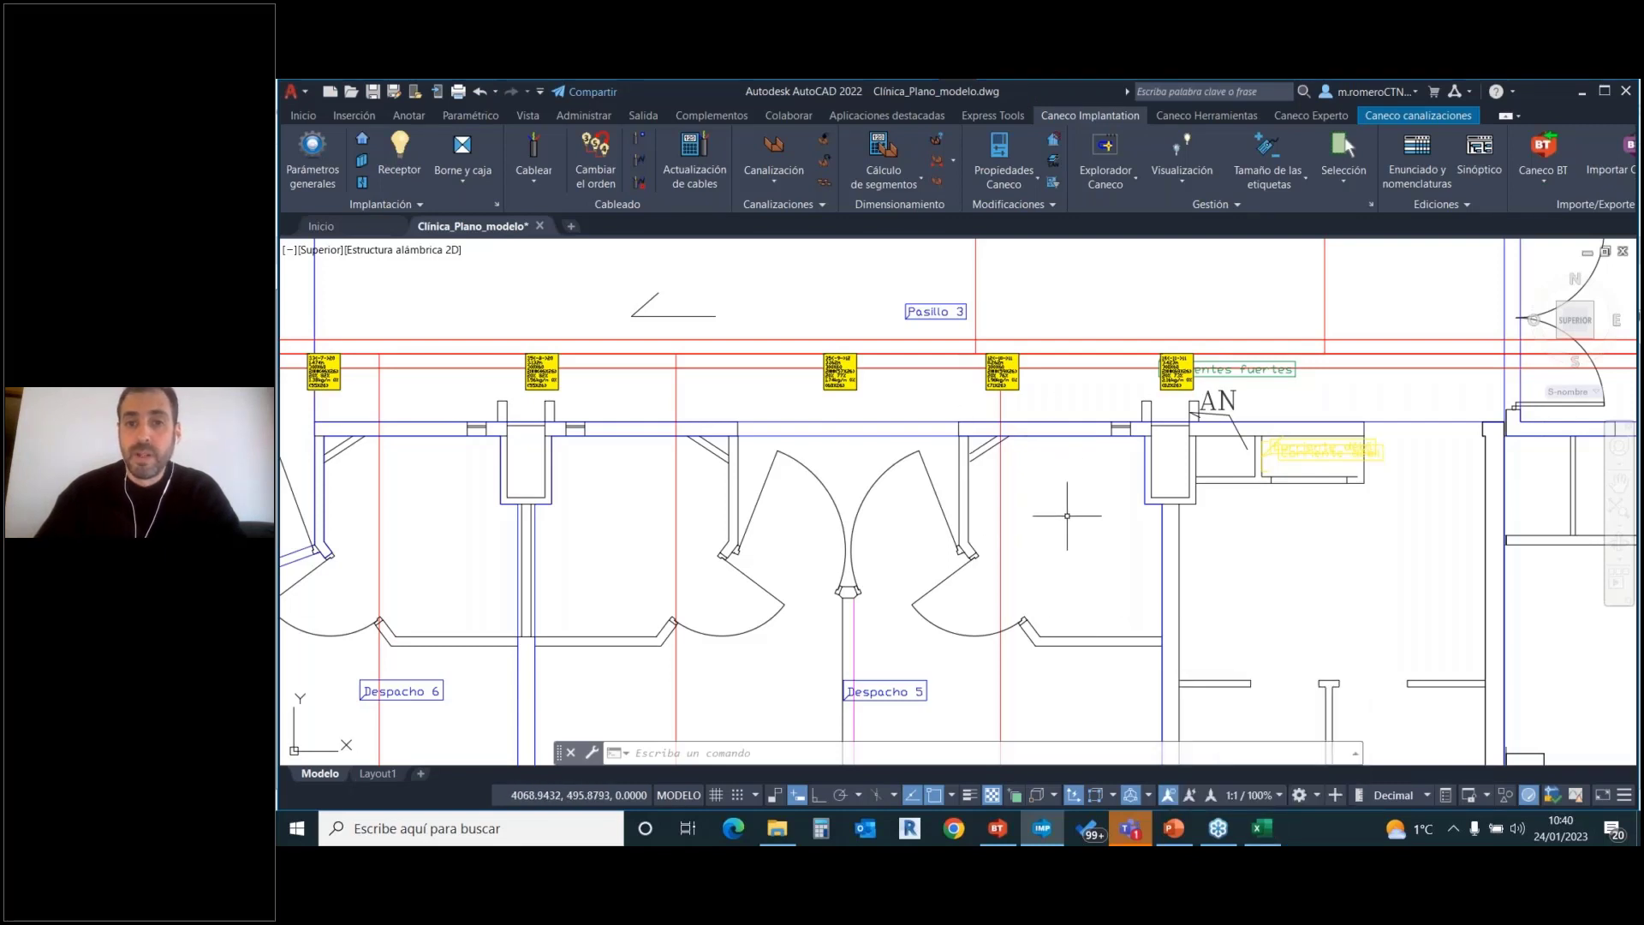
Switch to the cable list in Excel, examine the tray service type code of cable ABC_47, and minimize the workbook.
{"action": "left_click", "coordinate": [1264, 827]}
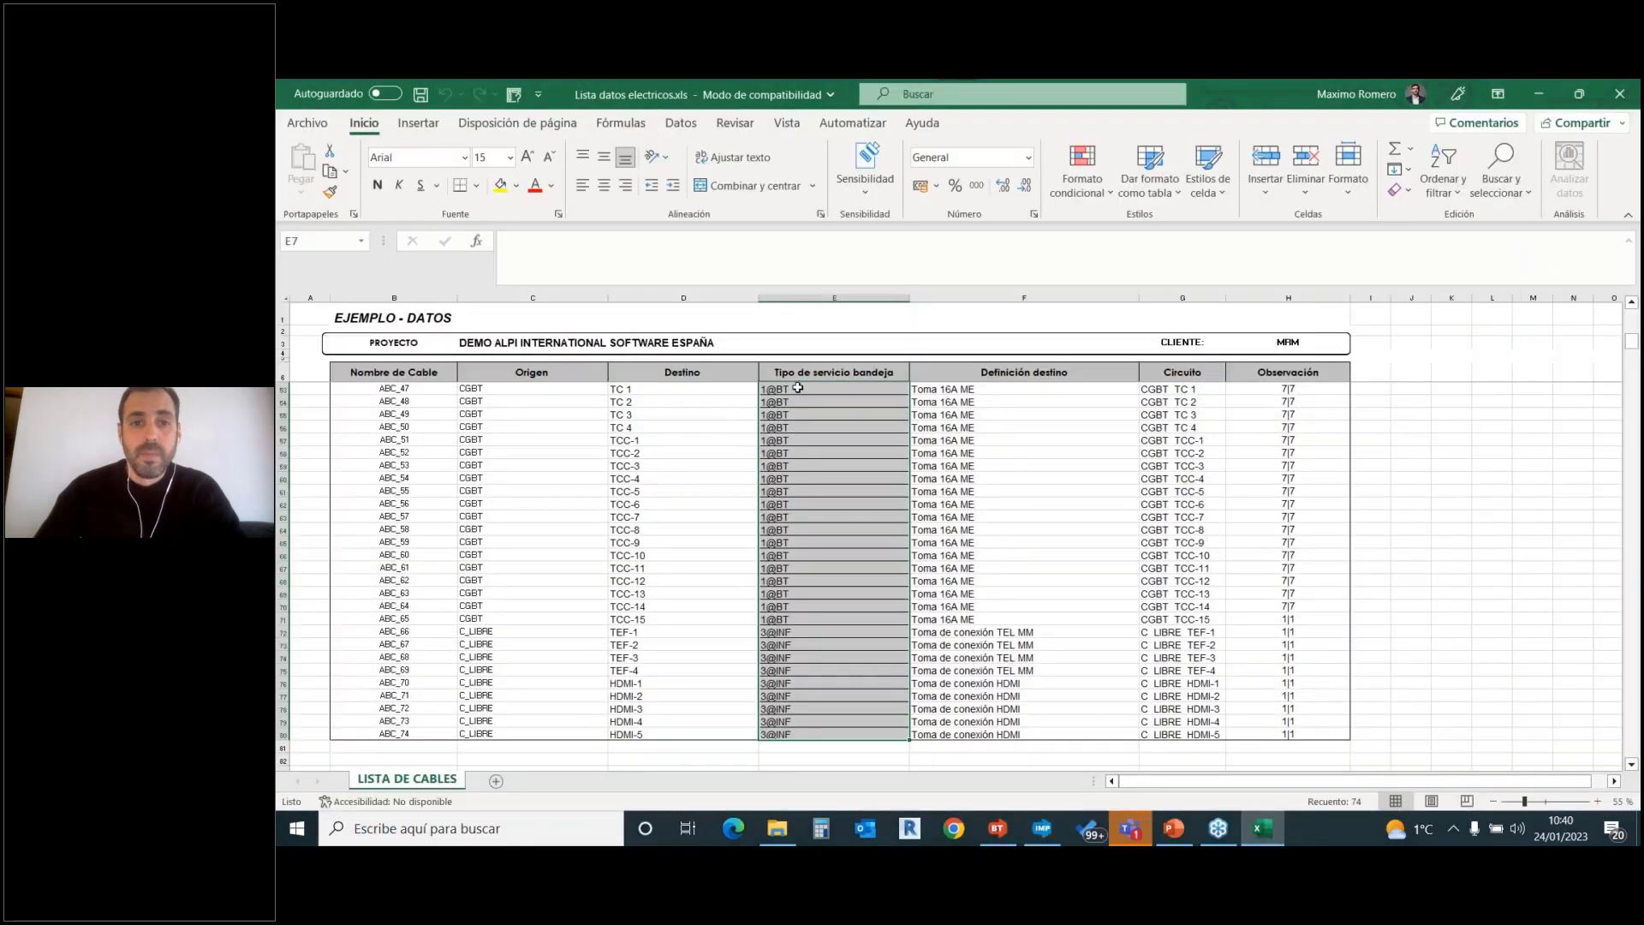
{"action": "left_click", "coordinate": [799, 388]}
{"action": "scroll", "coordinate": [805, 446], "scroll_direction": "up", "scroll_amount": 2}
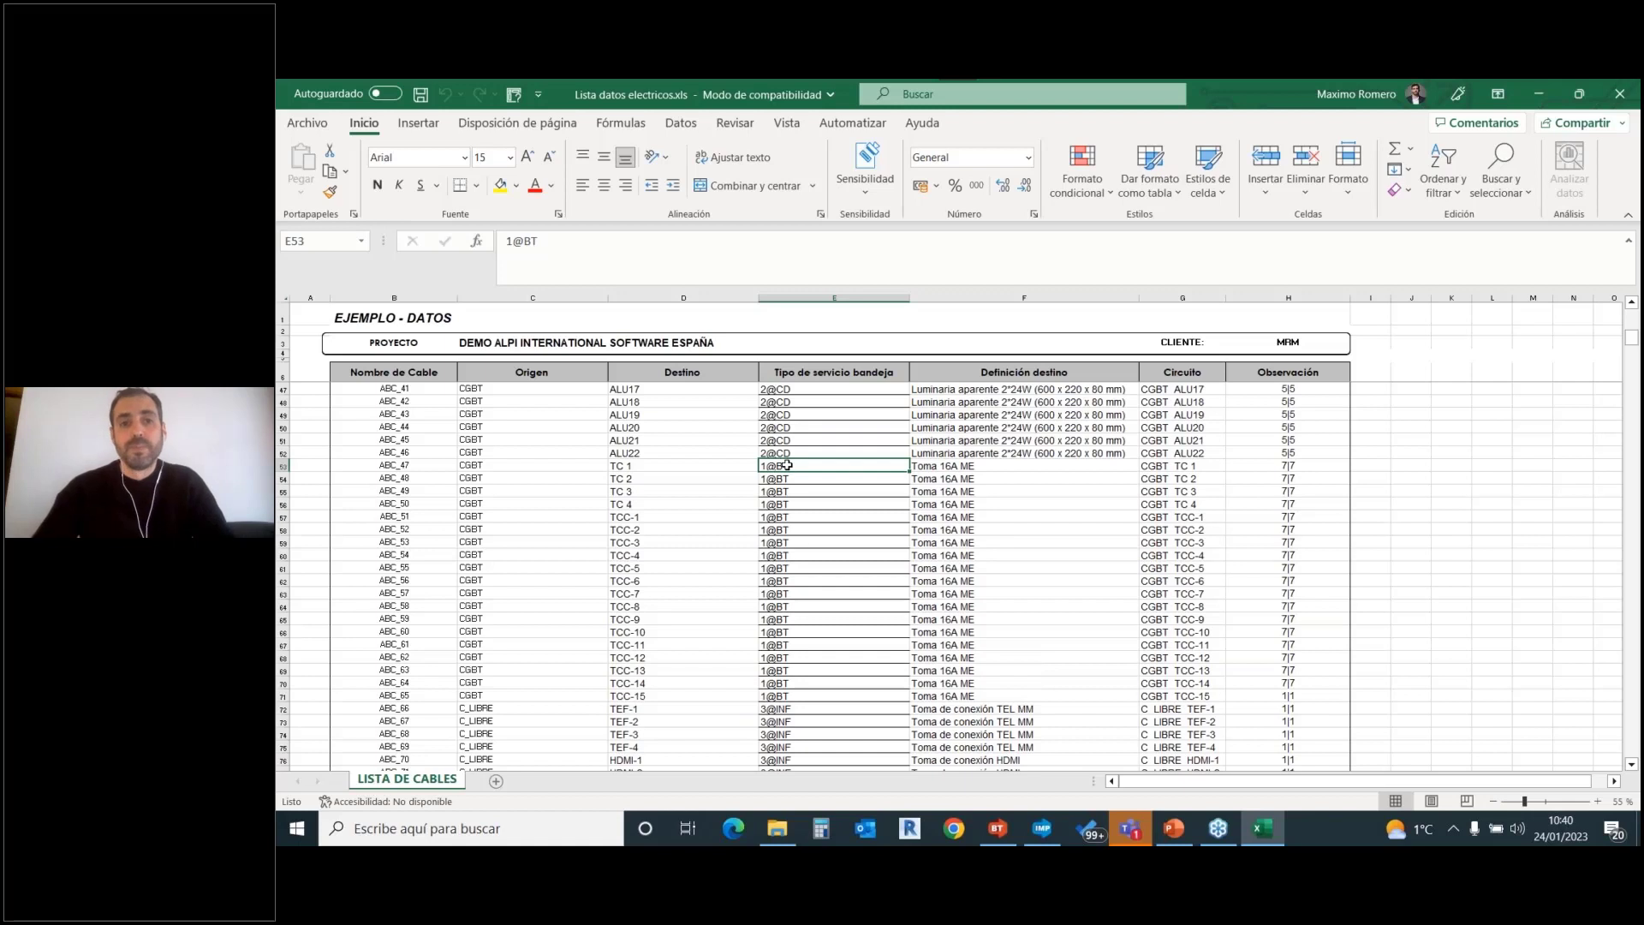
{"action": "scroll", "coordinate": [787, 465], "scroll_direction": "up", "scroll_amount": 3, "text": "ctrl"}
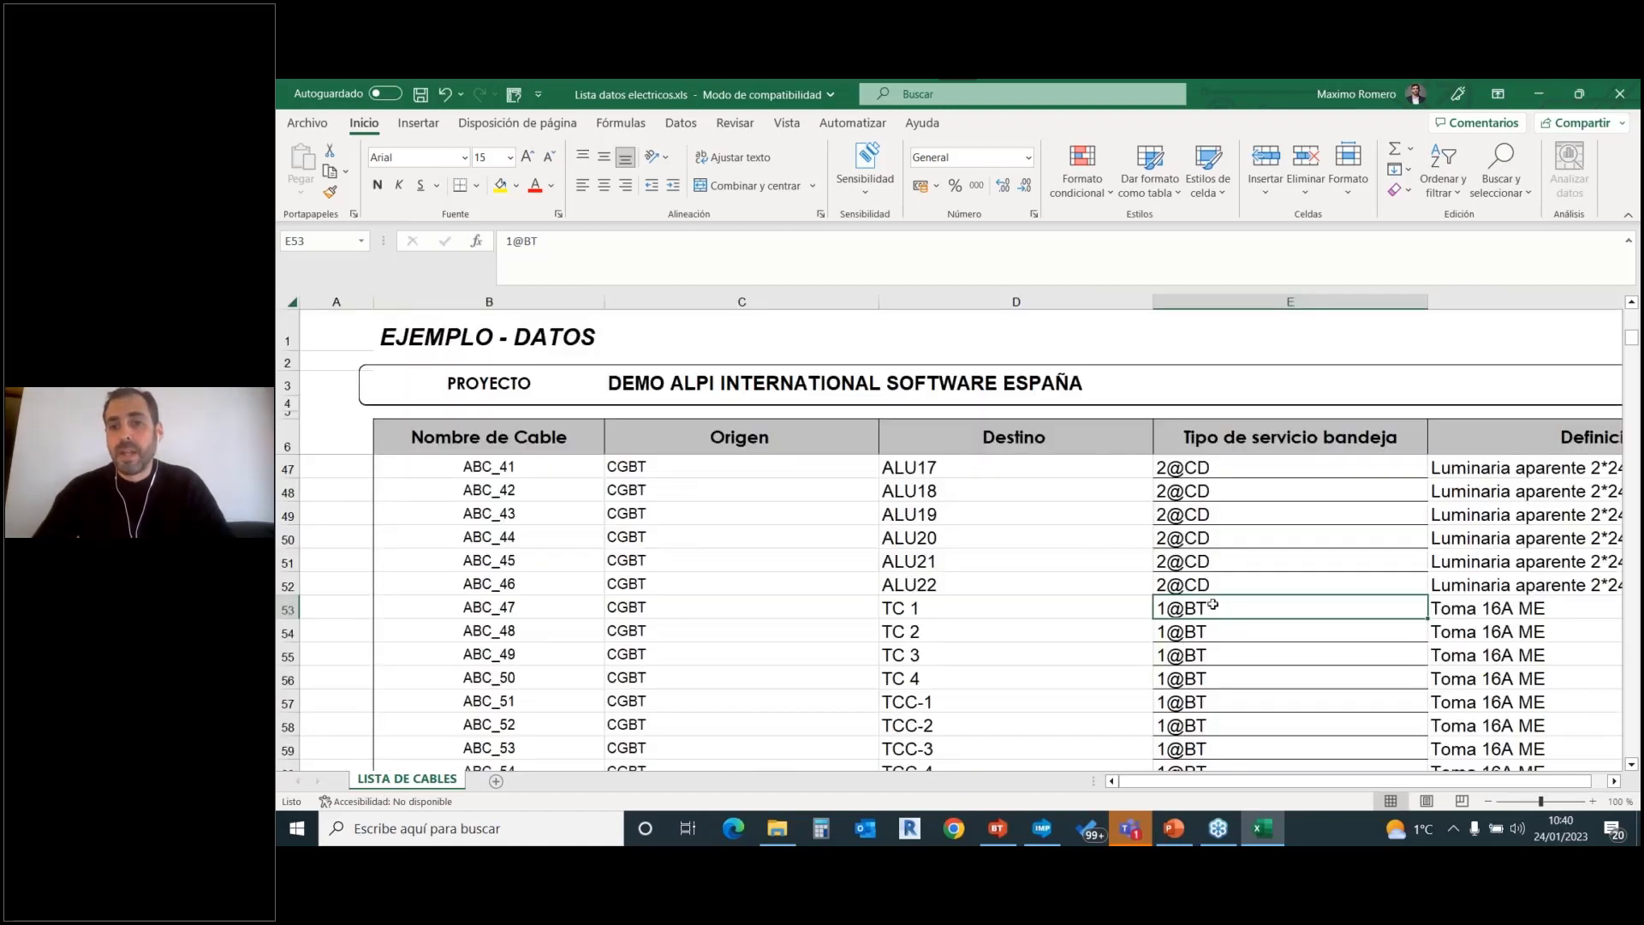
{"action": "double_click", "coordinate": [1231, 608]}
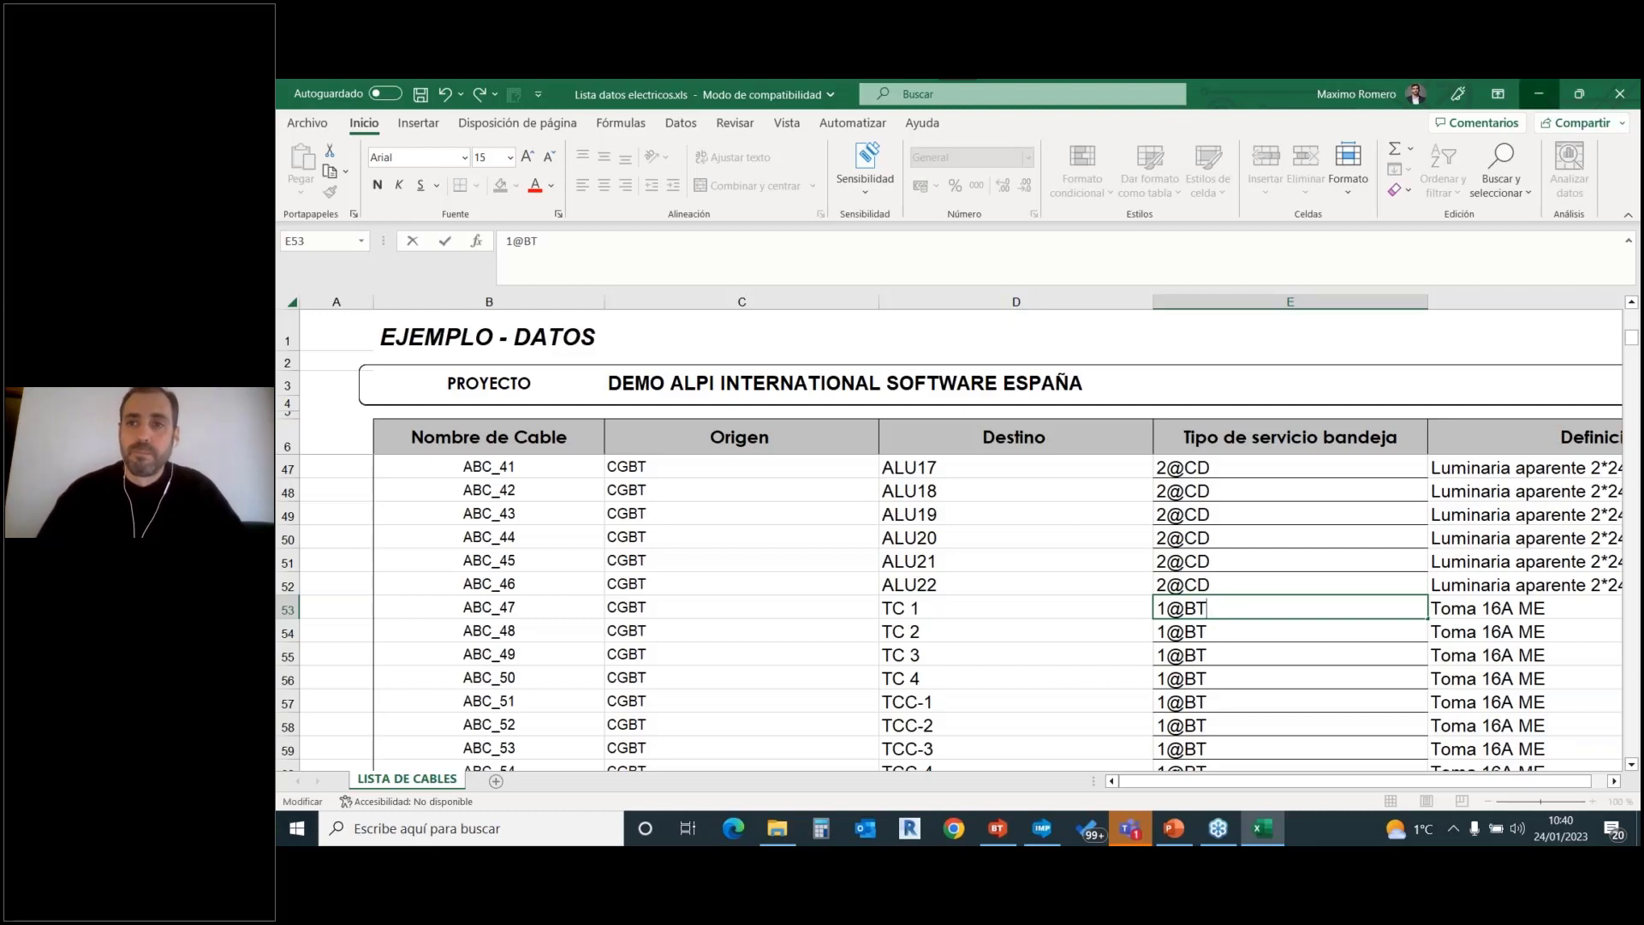
{"action": "left_click", "coordinate": [1538, 101]}
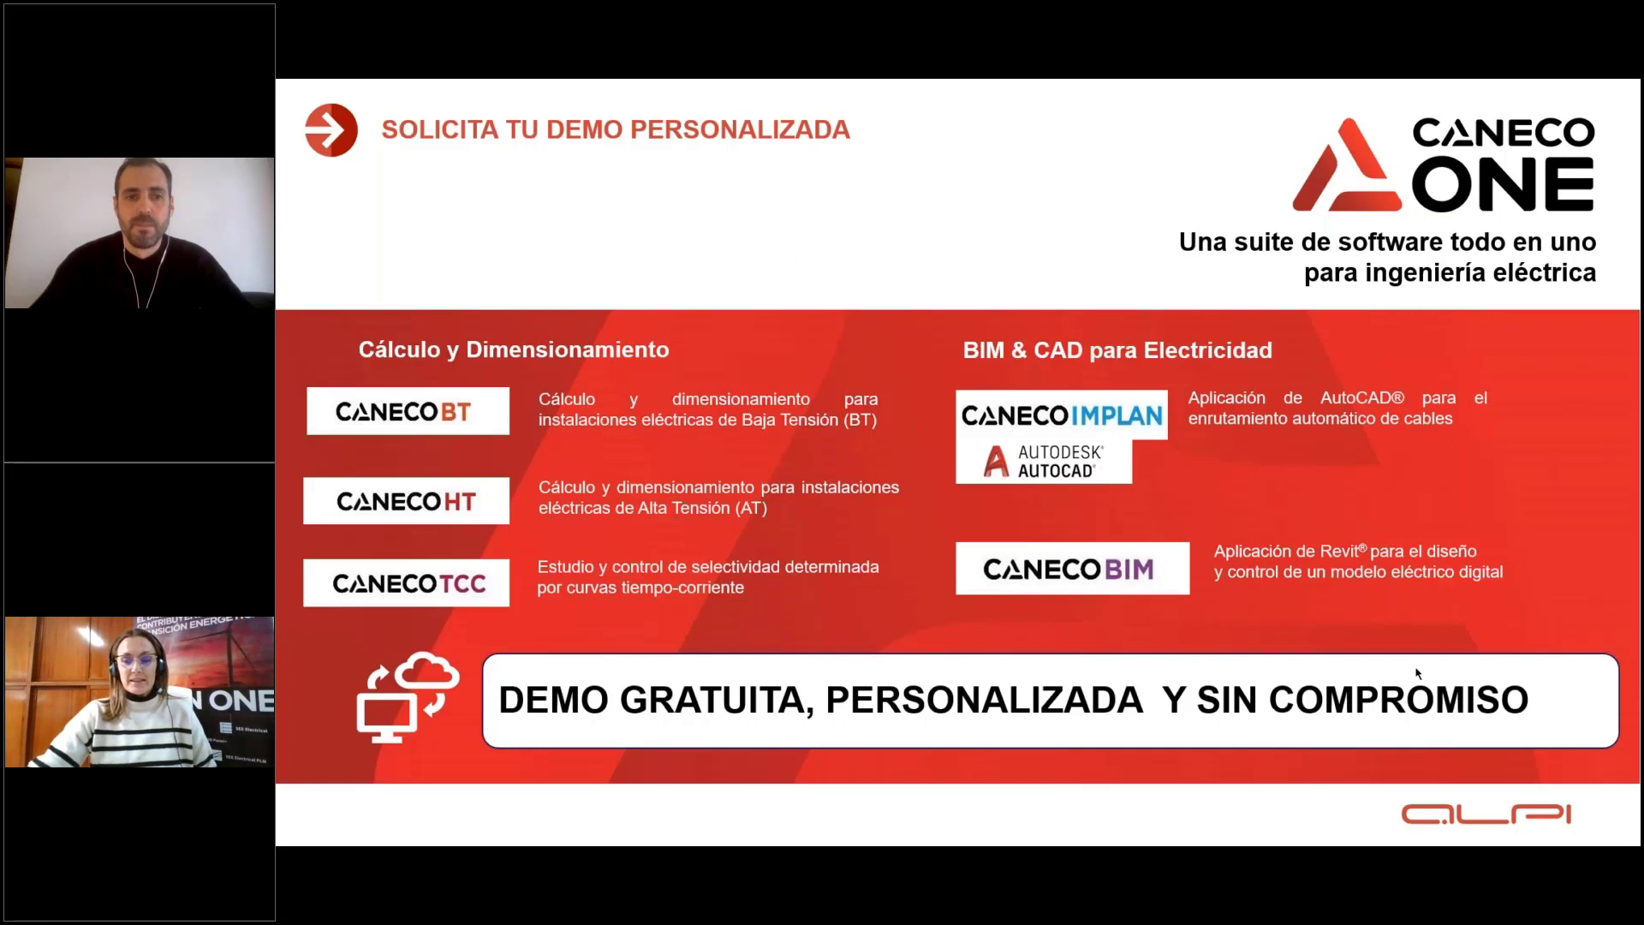